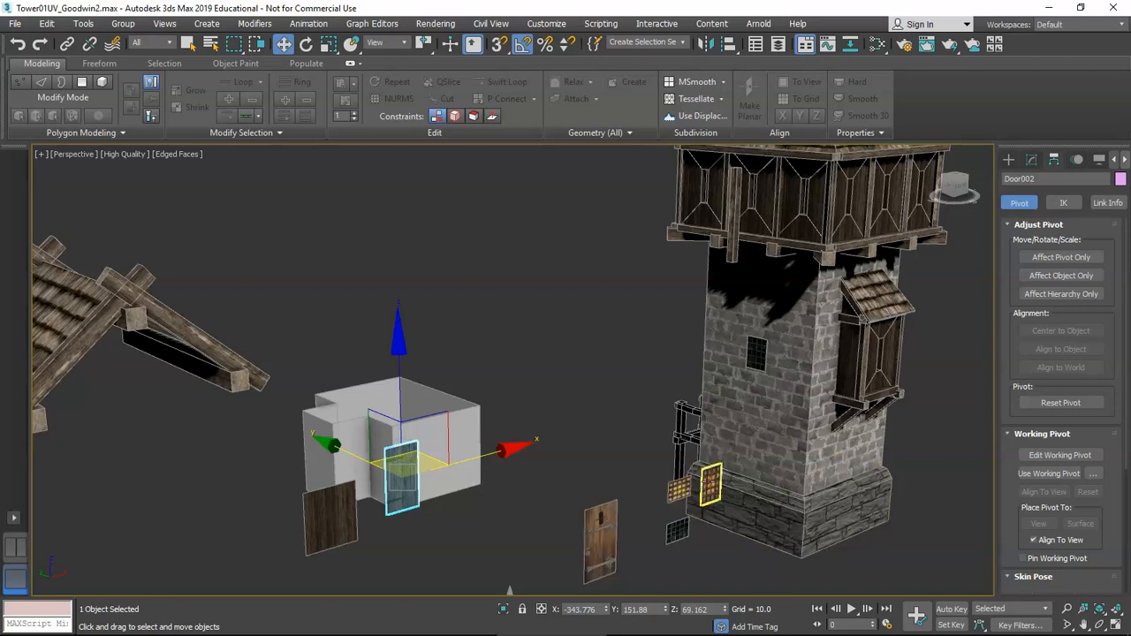
# - Move the lit lattice window from beside the tower base to the front of the white house walls
pyautogui.click(712, 485)
pyautogui.moveTo(713, 473); pyautogui.dragTo(444, 434)
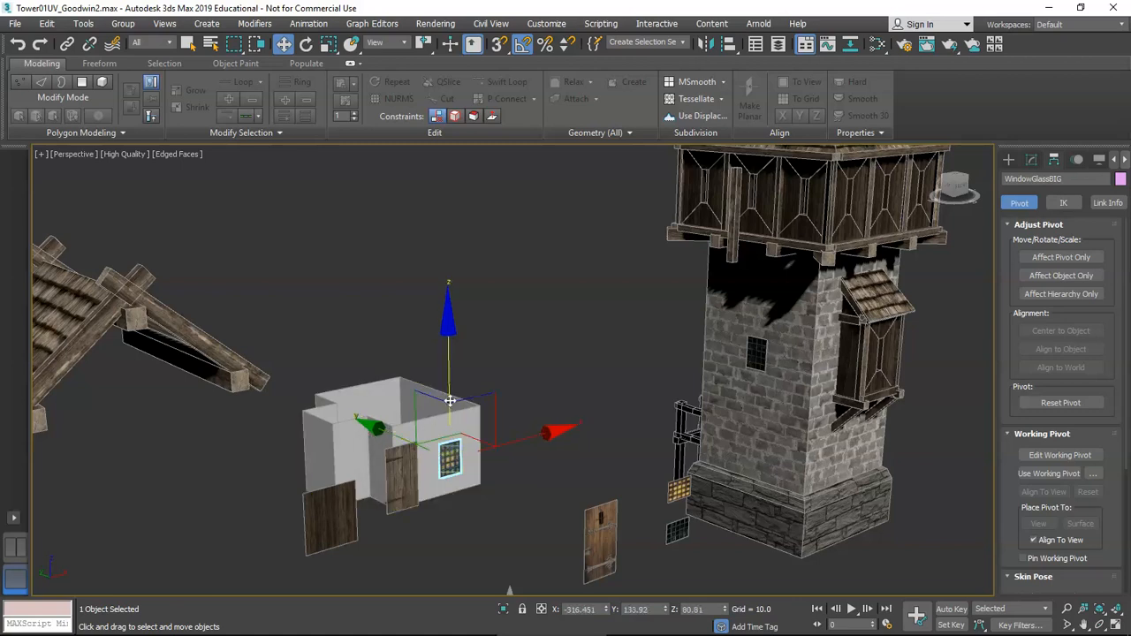
pyautogui.moveTo(632, 391); pyautogui.dragTo(624, 418, button='middle')
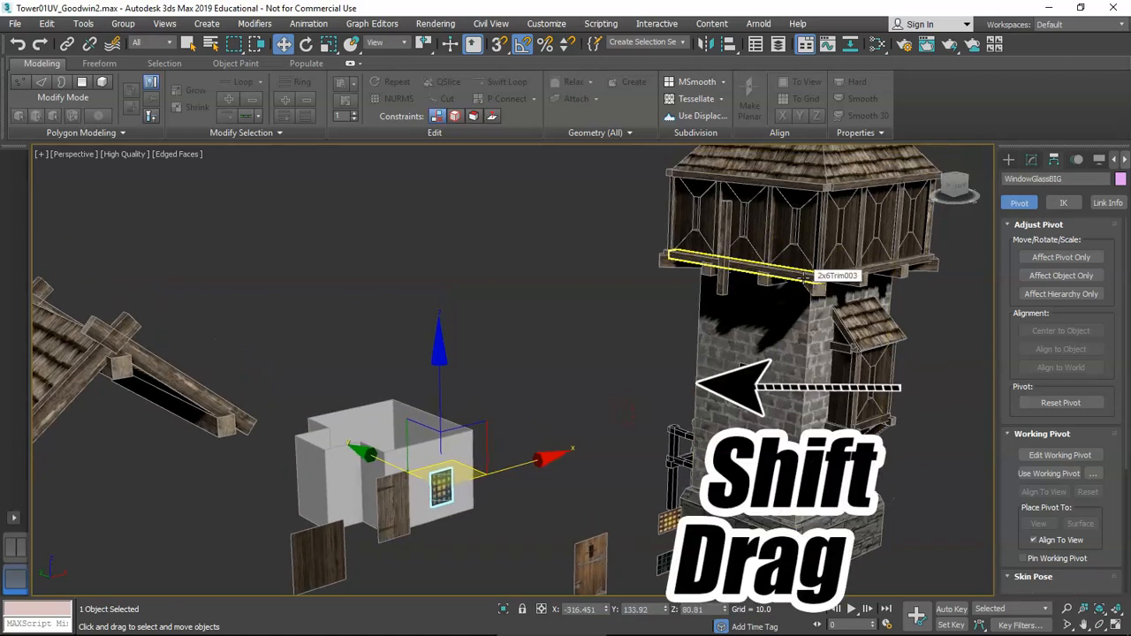
# - Clone the horizontal trim beam under the tower's overhang as a copy and place it beside the white house walls
pyautogui.click(805, 278)
pyautogui.moveTo(800, 278); pyautogui.dragTo(808, 306, button='middle')
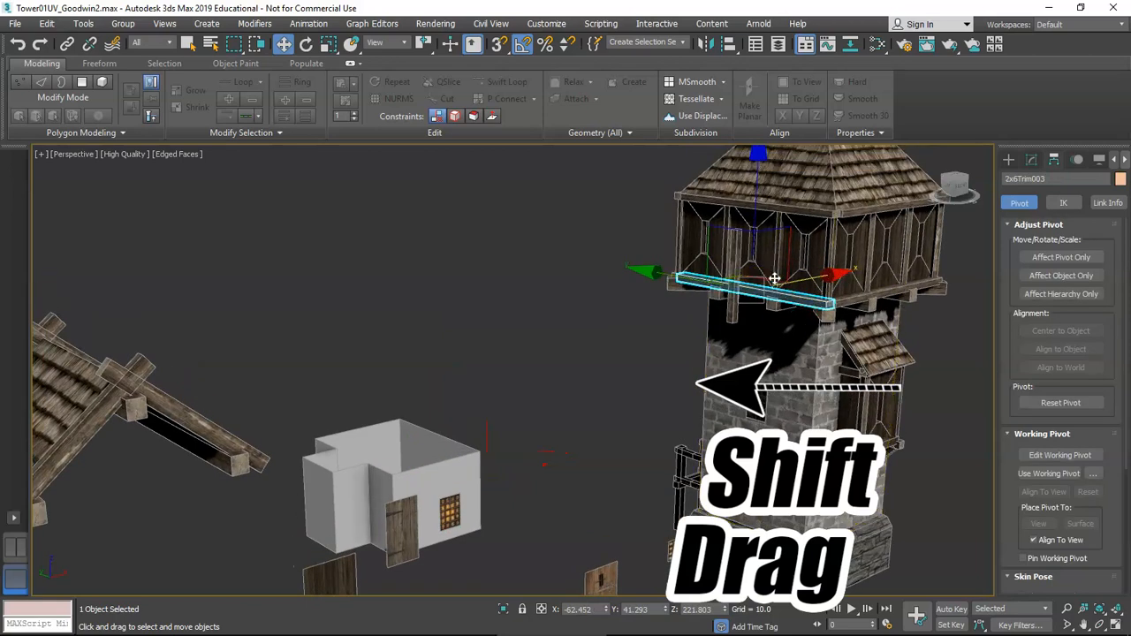
pyautogui.moveTo(787, 230)
pyautogui.keyDown('shift'); pyautogui.mouseDown()
pyautogui.moveTo(541, 323)
pyautogui.moveTo(447, 333)
pyautogui.moveTo(476, 351)
pyautogui.moveTo(496, 410)
pyautogui.mouseUp(); pyautogui.keyUp('shift')
pyautogui.click(564, 386)
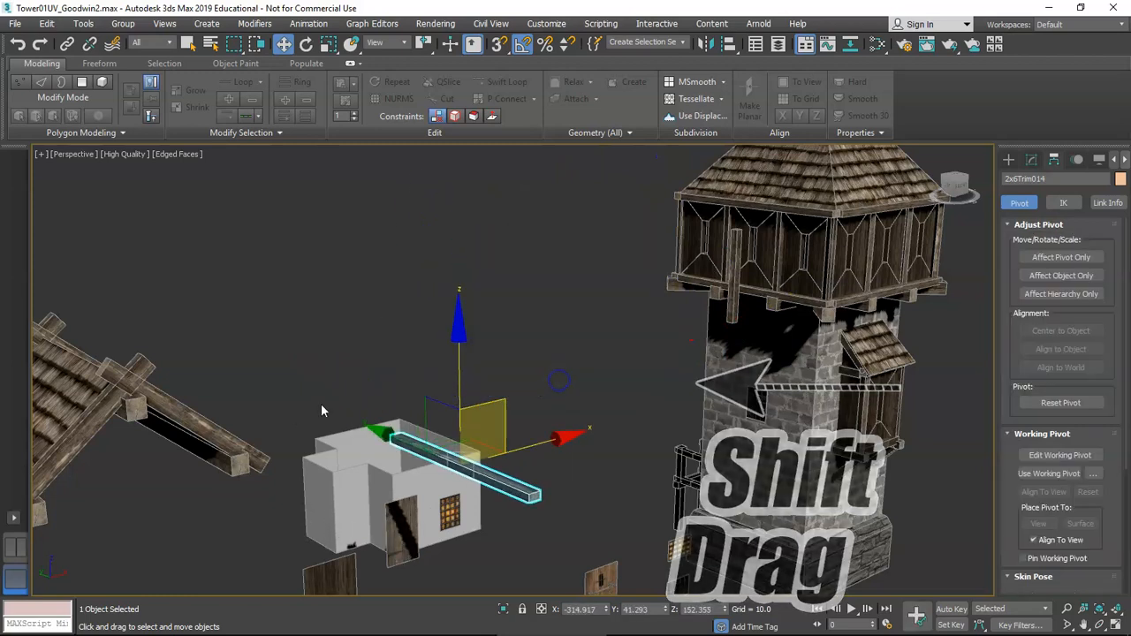
# - Clone the slanted shingle roof as a single copy named Roof_slanted001 and place it over the white house walls
pyautogui.scroll(-3, 177, 446)
pyautogui.scroll(5, 163, 460)
pyautogui.click(125, 366)
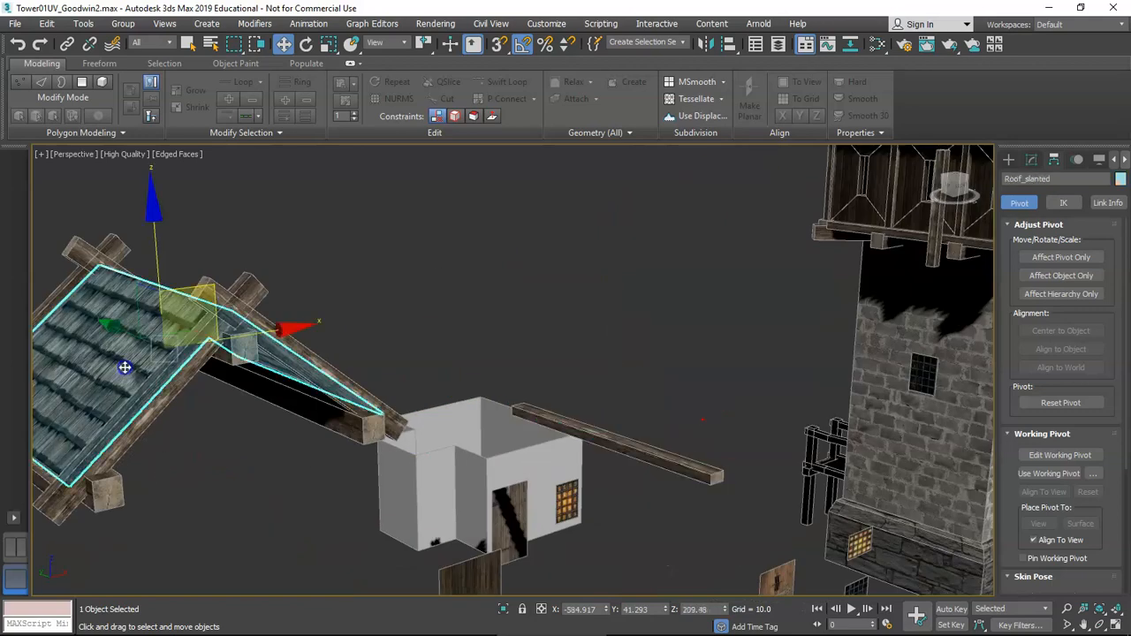
pyautogui.scroll(-5, 129, 370)
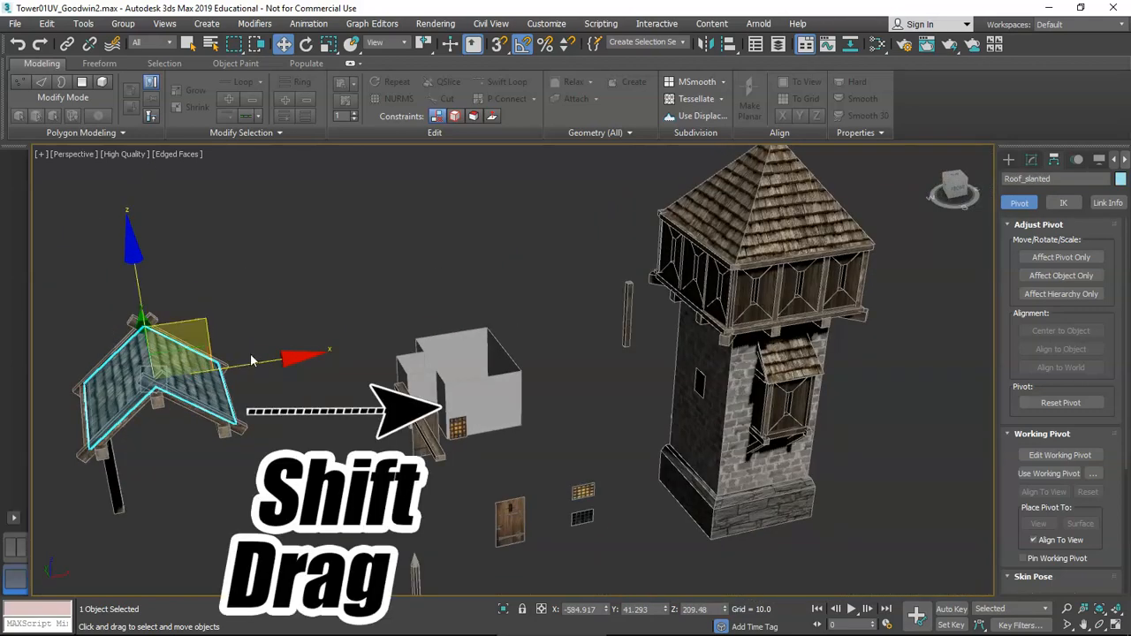
pyautogui.moveTo(203, 323)
pyautogui.keyDown('shift'); pyautogui.mouseDown()
pyautogui.moveTo(247, 278)
pyautogui.moveTo(504, 282)
pyautogui.mouseUp(); pyautogui.keyUp('shift')
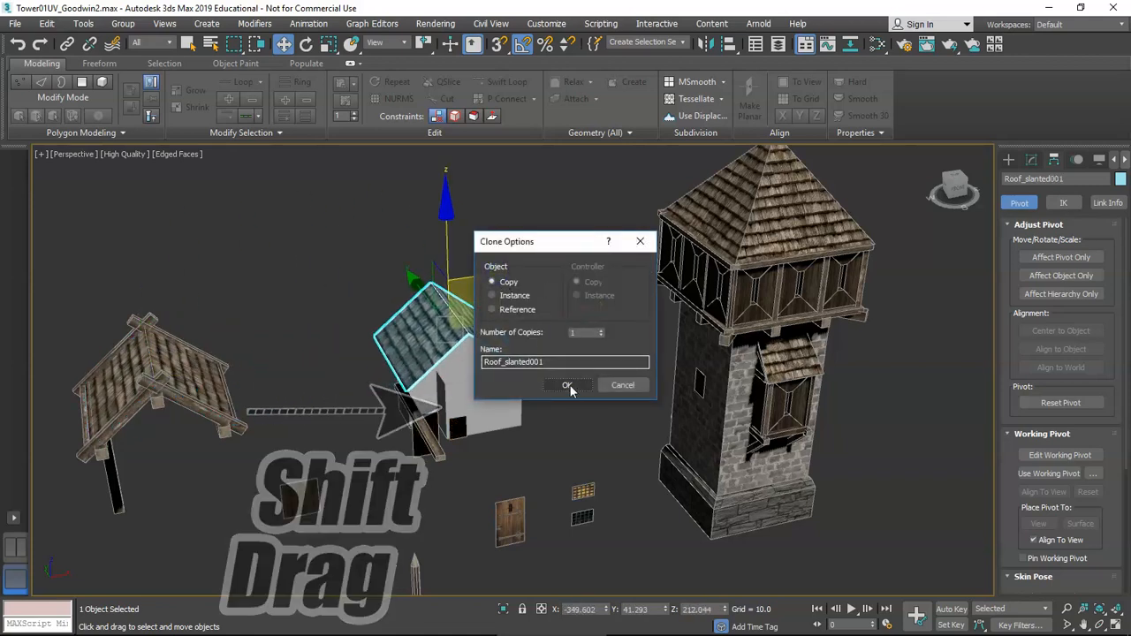
pyautogui.click(567, 384)
# - Move the pointed wooden post away from the house to the far side of the tower
pyautogui.moveTo(393, 439)
pyautogui.keyDown('alt'); pyautogui.mouseDown(button='middle')
pyautogui.moveTo(405, 426)
pyautogui.moveTo(389, 431)
pyautogui.mouseUp(button='middle'); pyautogui.keyUp('alt')
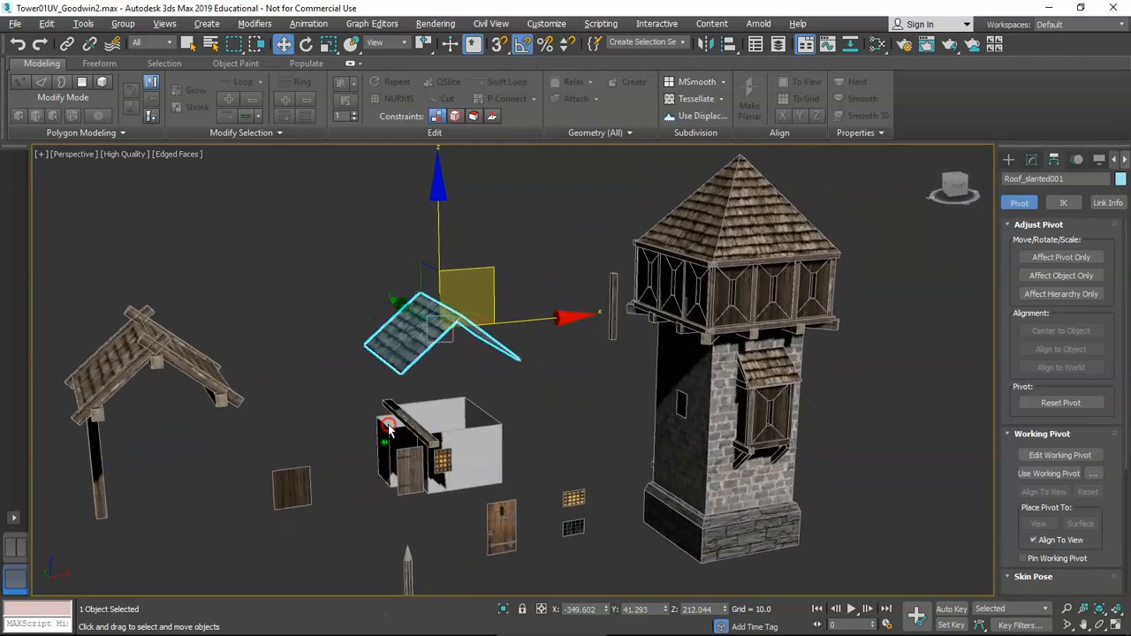
pyautogui.click(409, 575)
pyautogui.moveTo(535, 560); pyautogui.dragTo(508, 519, button='middle')
pyautogui.moveTo(471, 533); pyautogui.dragTo(887, 464)
# - Move the square wooden panel away from the house, beneath the original open roof structure
pyautogui.click(272, 437)
pyautogui.moveTo(301, 419); pyautogui.dragTo(160, 502)
pyautogui.moveTo(160, 502); pyautogui.dragTo(221, 485, button='middle')
# - Select the spare door and the two small windows together and move them beyond the tower next to the pointed post
pyautogui.moveTo(535, 489); pyautogui.dragTo(484, 481, button='middle')
pyautogui.moveTo(483, 482); pyautogui.dragTo(521, 478)
pyautogui.click(596, 442)
pyautogui.moveTo(576, 511); pyautogui.dragTo(531, 447)
pyautogui.moveTo(603, 502); pyautogui.dragTo(579, 484, button='middle')
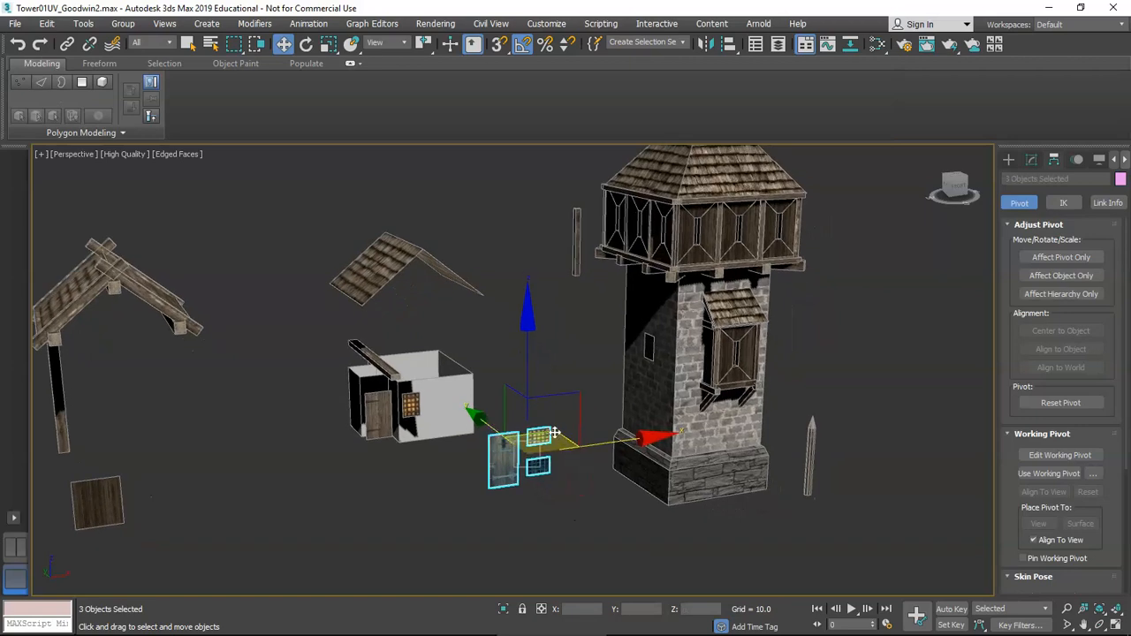
pyautogui.moveTo(555, 433); pyautogui.dragTo(895, 435)
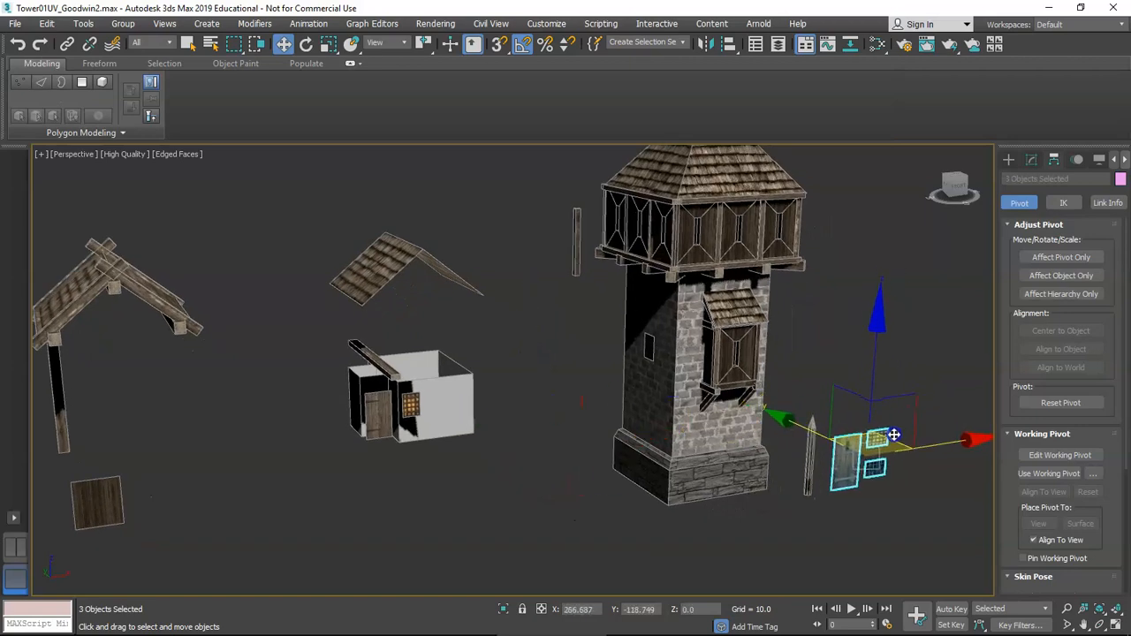
# - Select the house walls, roof copy, beam, door and lit window, and isolate them from the rest of the scene
pyautogui.moveTo(506, 442); pyautogui.dragTo(490, 415, button='middle')
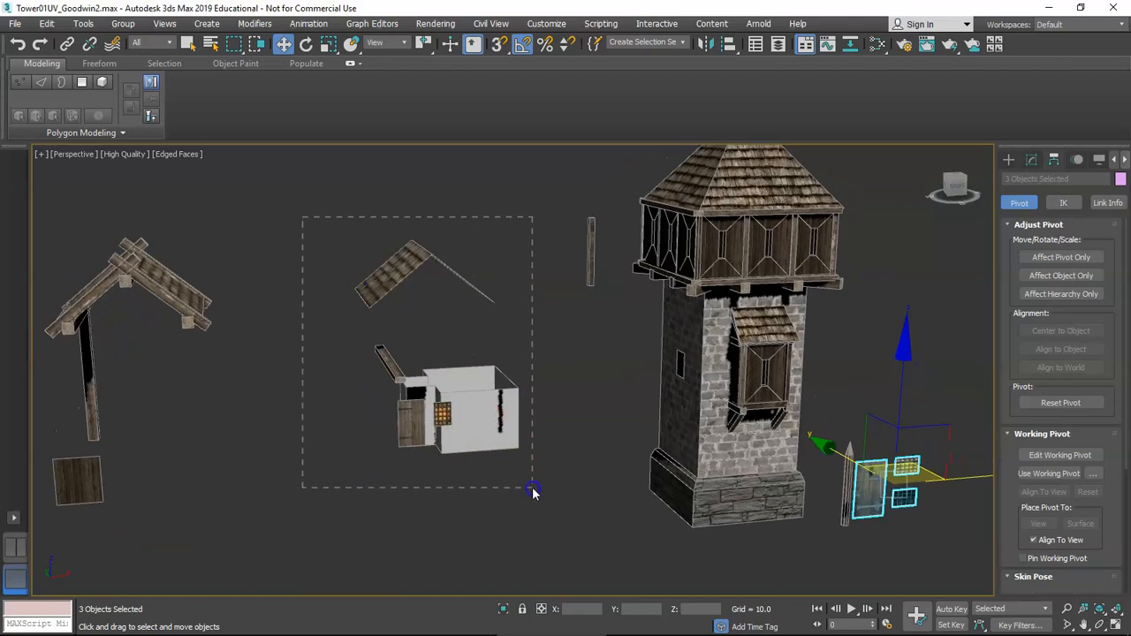
pyautogui.moveTo(533, 489); pyautogui.dragTo(533, 489)
pyautogui.keyDown('alt'); pyautogui.moveTo(467, 357); pyautogui.dragTo(511, 380, button='middle'); pyautogui.keyUp('alt')
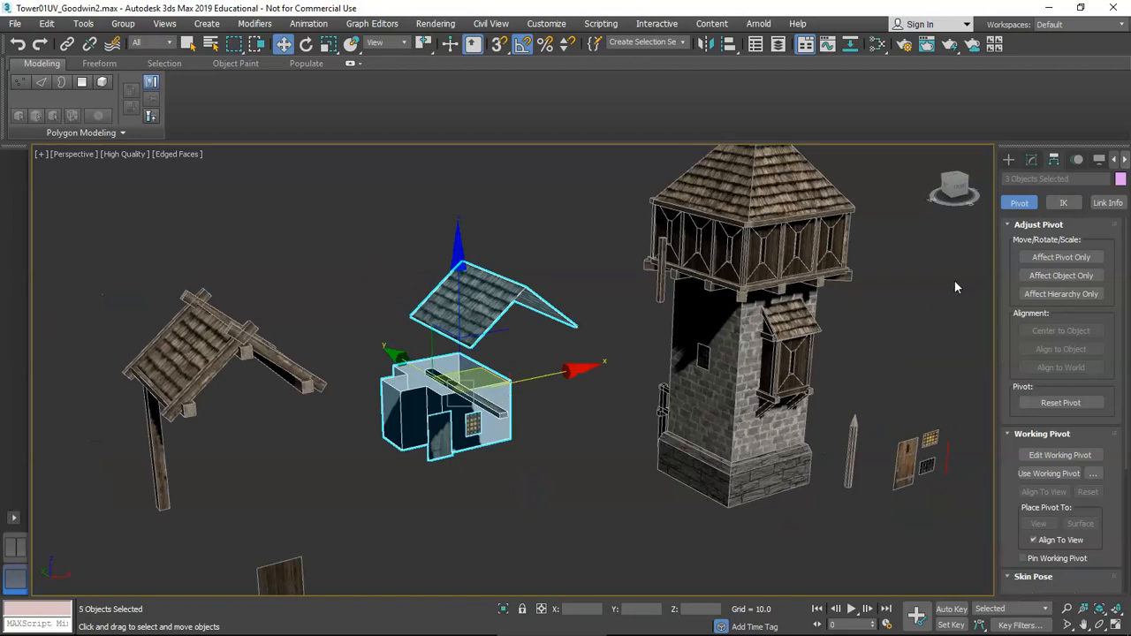
pyautogui.click(490, 617)
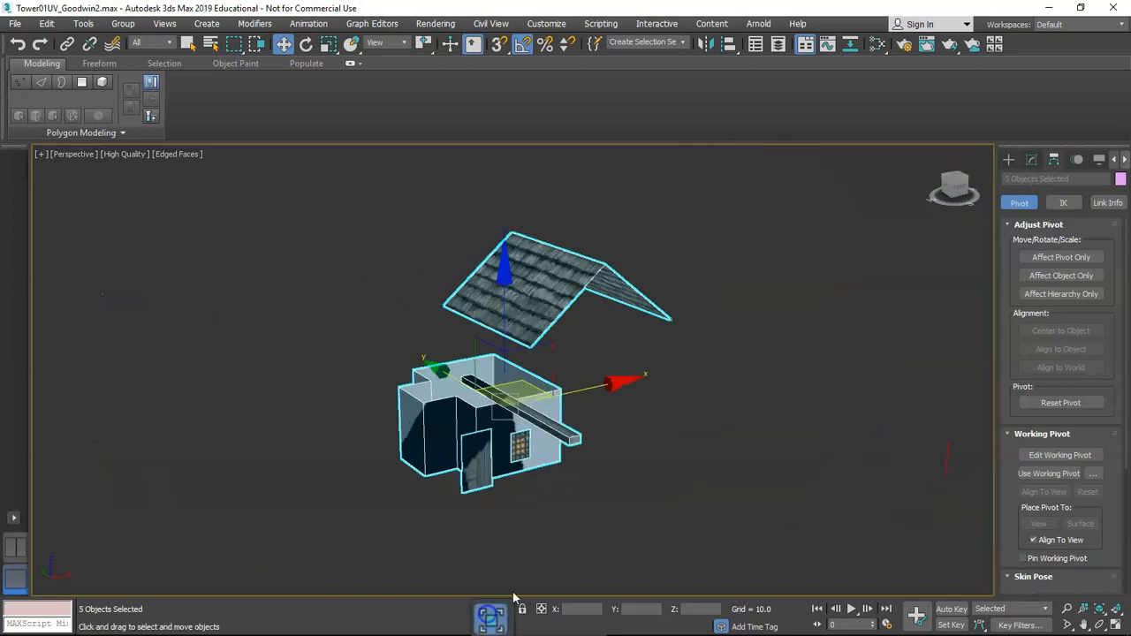
# - Move the roof copy in the Top view so that it sits centred over the main block of the house walls
pyautogui.keyDown('alt'); pyautogui.moveTo(528, 459); pyautogui.dragTo(623, 446, button='middle'); pyautogui.keyUp('alt')
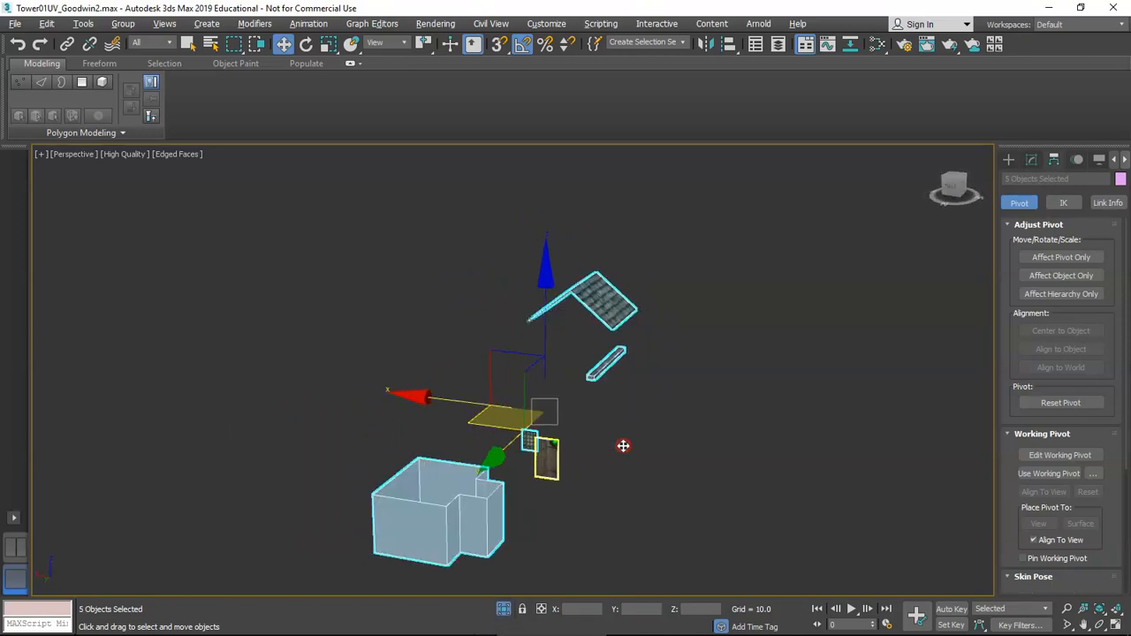
pyautogui.click(598, 276)
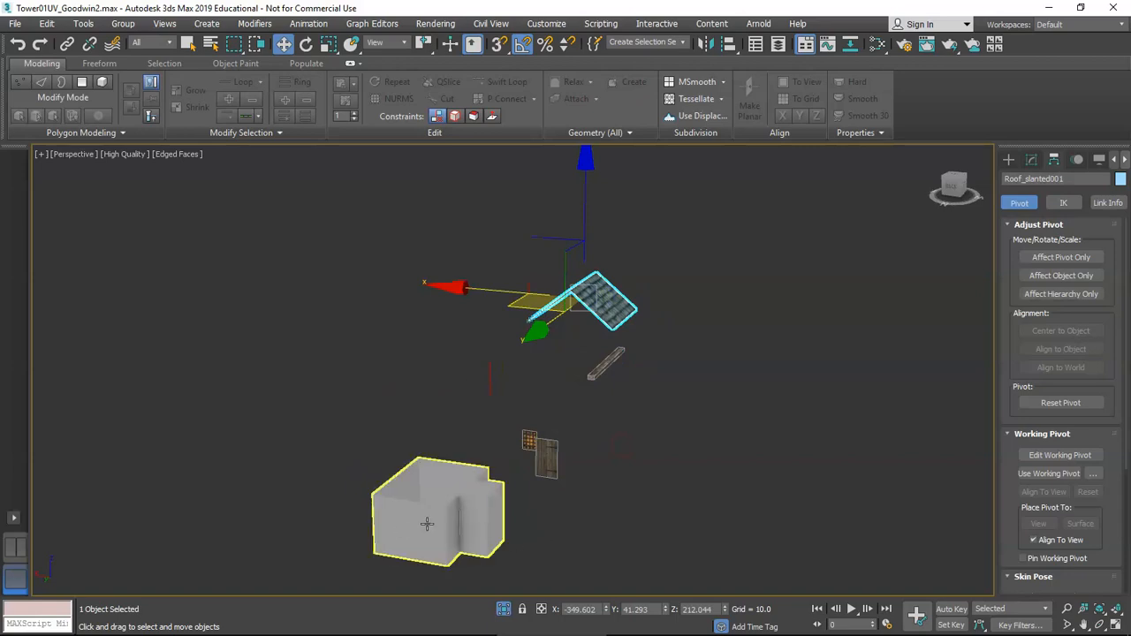
pyautogui.press('t')
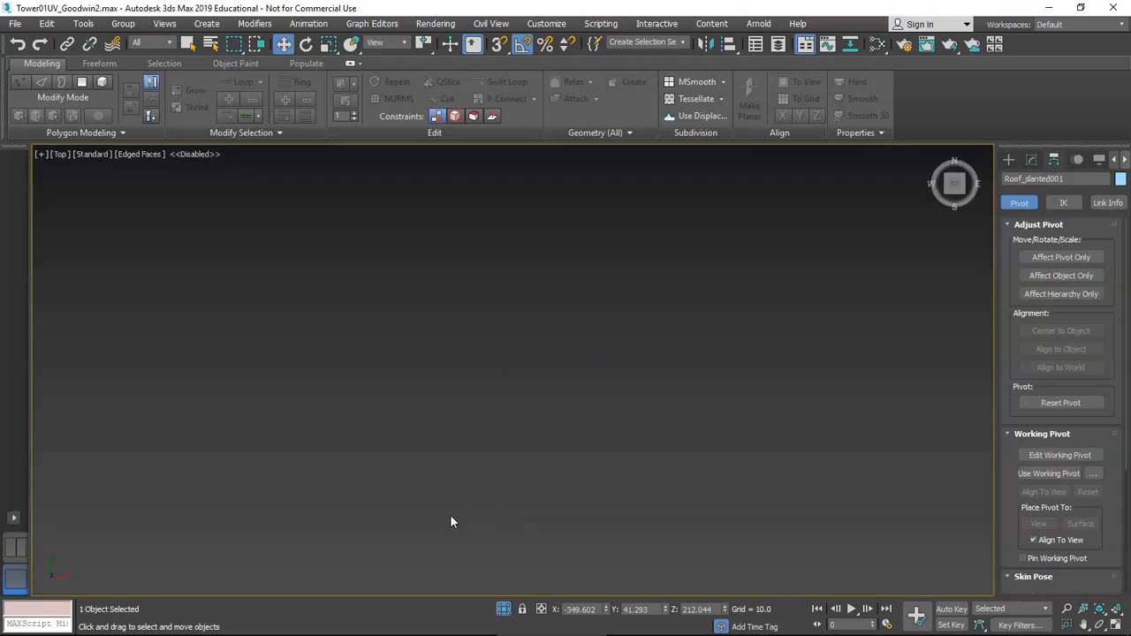
pyautogui.press('z')
pyautogui.scroll(-10, 437, 498)
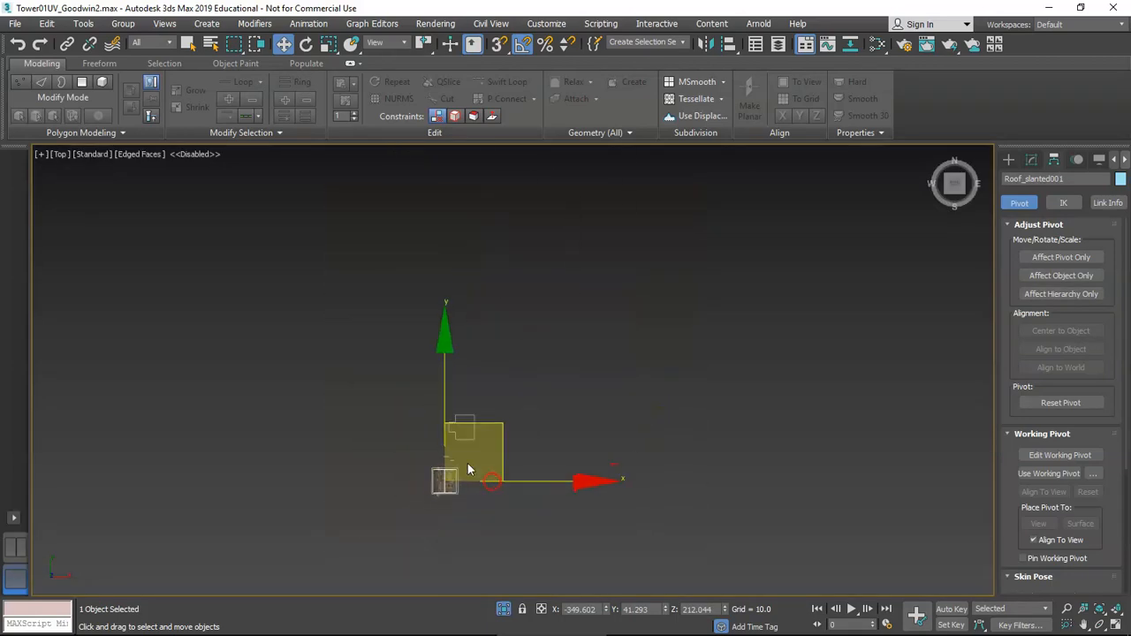
pyautogui.scroll(4, 468, 471)
pyautogui.moveTo(474, 471); pyautogui.dragTo(536, 319)
pyautogui.scroll(3, 534, 321)
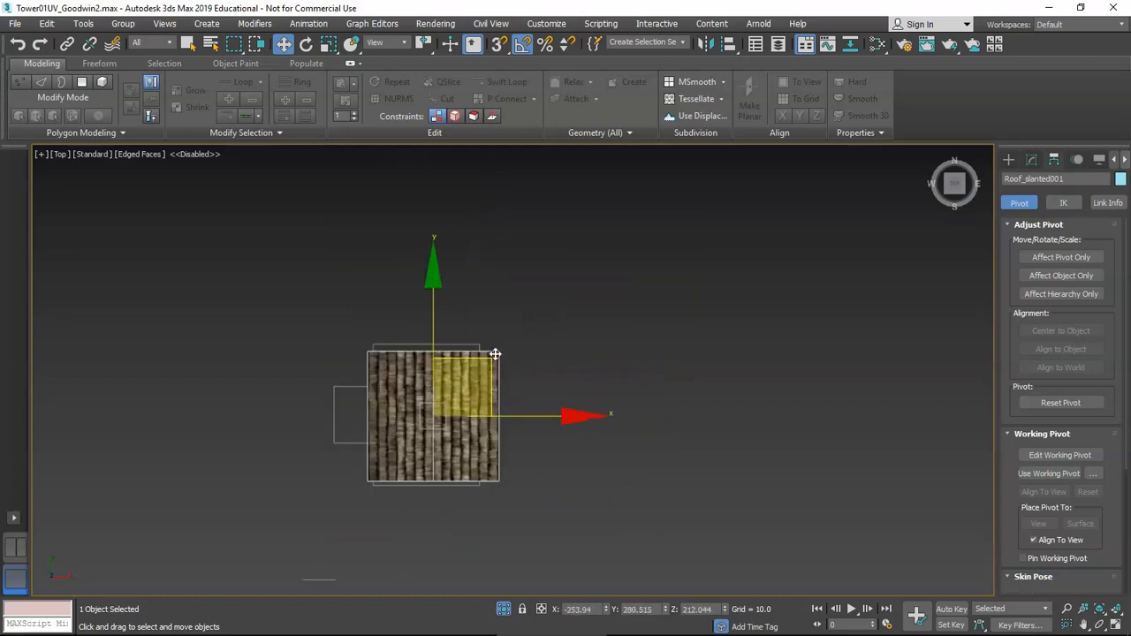
pyautogui.scroll(-3, 492, 350)
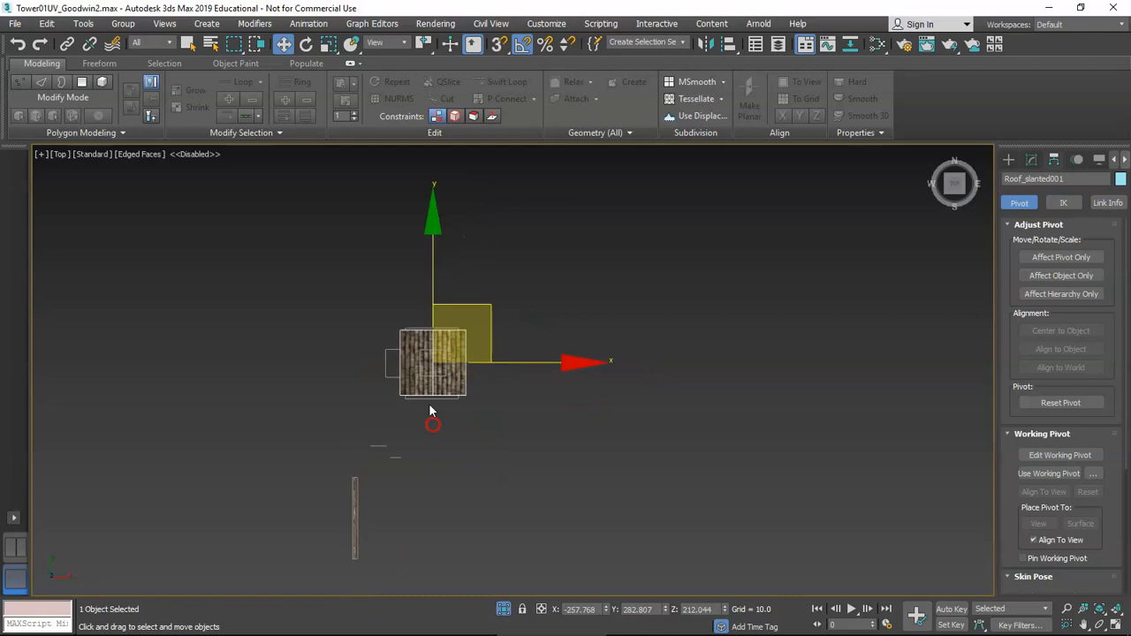
# - Move the trim beam next to the house in the Top view and lower it to about wall-top height in the Front view
pyautogui.click(353, 497)
pyautogui.moveTo(413, 460); pyautogui.dragTo(447, 308)
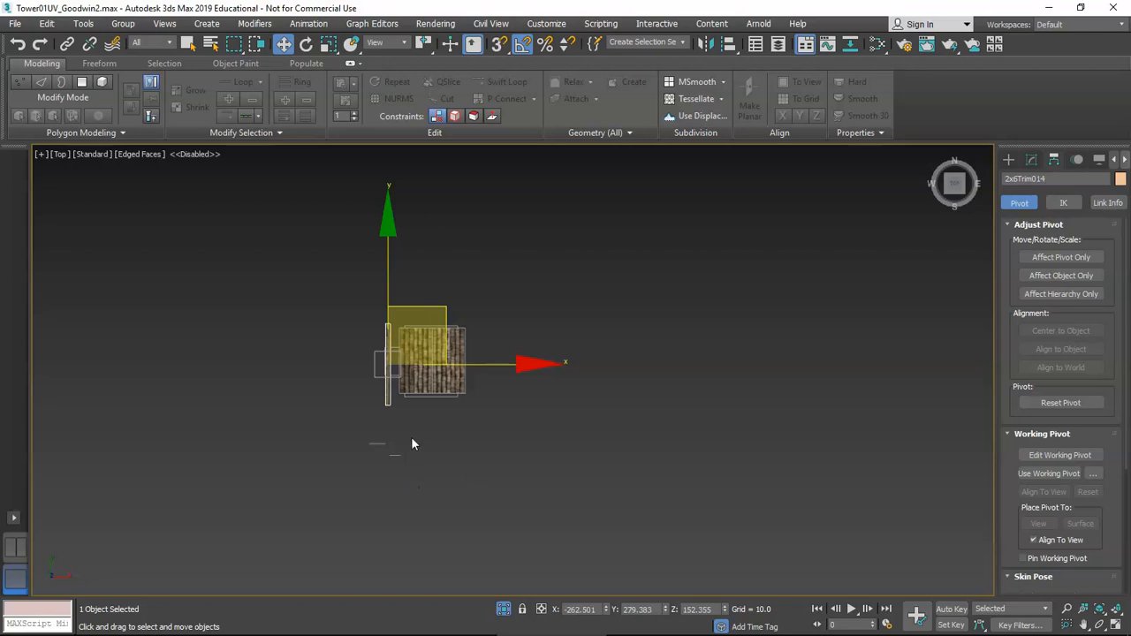
pyautogui.press('f')
pyautogui.moveTo(322, 287); pyautogui.dragTo(397, 327, button='middle')
pyautogui.scroll(3, 377, 305)
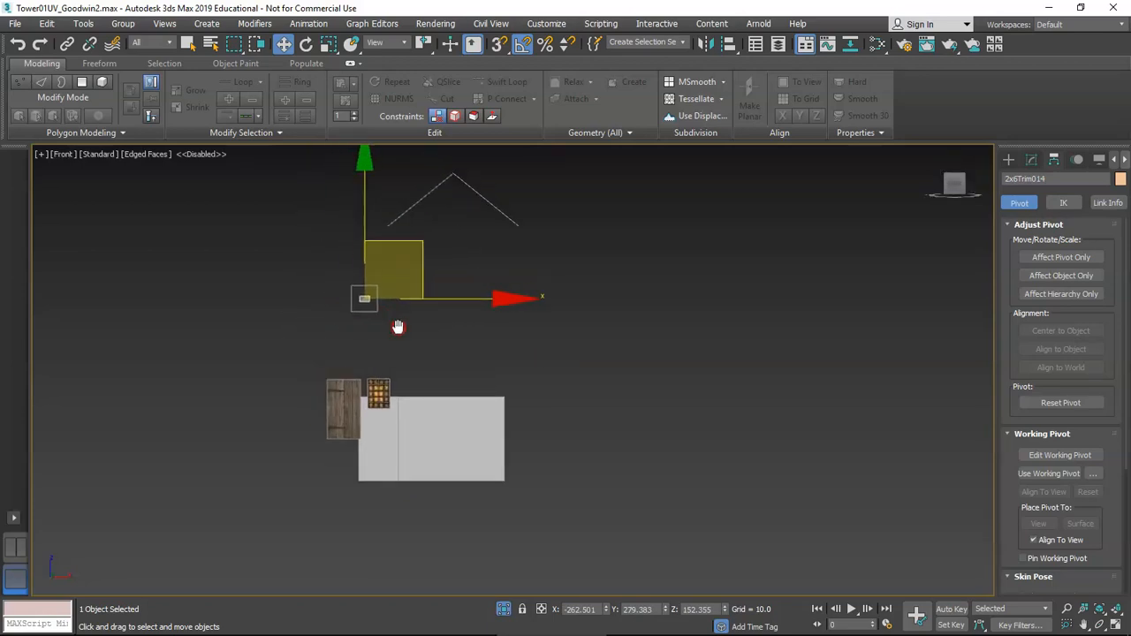
pyautogui.moveTo(422, 243); pyautogui.dragTo(351, 338)
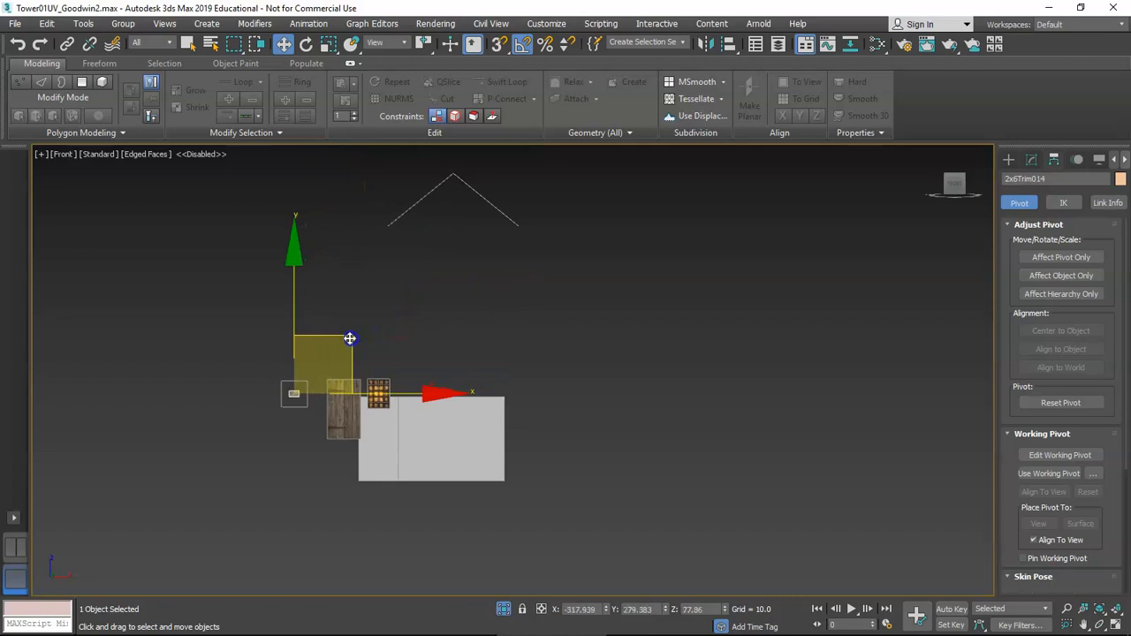
# - Lower the roof in the Front view to just above the house walls, centred over the main block
pyautogui.click(475, 193)
pyautogui.moveTo(506, 180); pyautogui.dragTo(504, 192, button='middle')
pyautogui.moveTo(511, 154); pyautogui.dragTo(485, 344)
pyautogui.scroll(3, 479, 349)
pyautogui.moveTo(454, 395); pyautogui.dragTo(462, 335, button='middle')
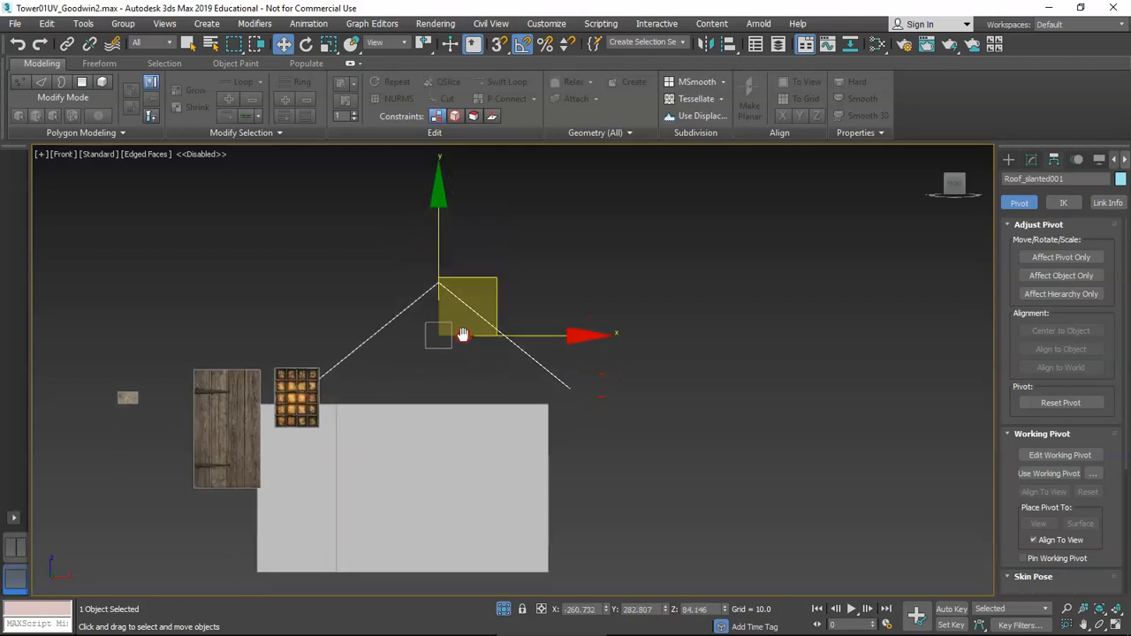
pyautogui.click(292, 395)
pyautogui.scroll(-4, 366, 434)
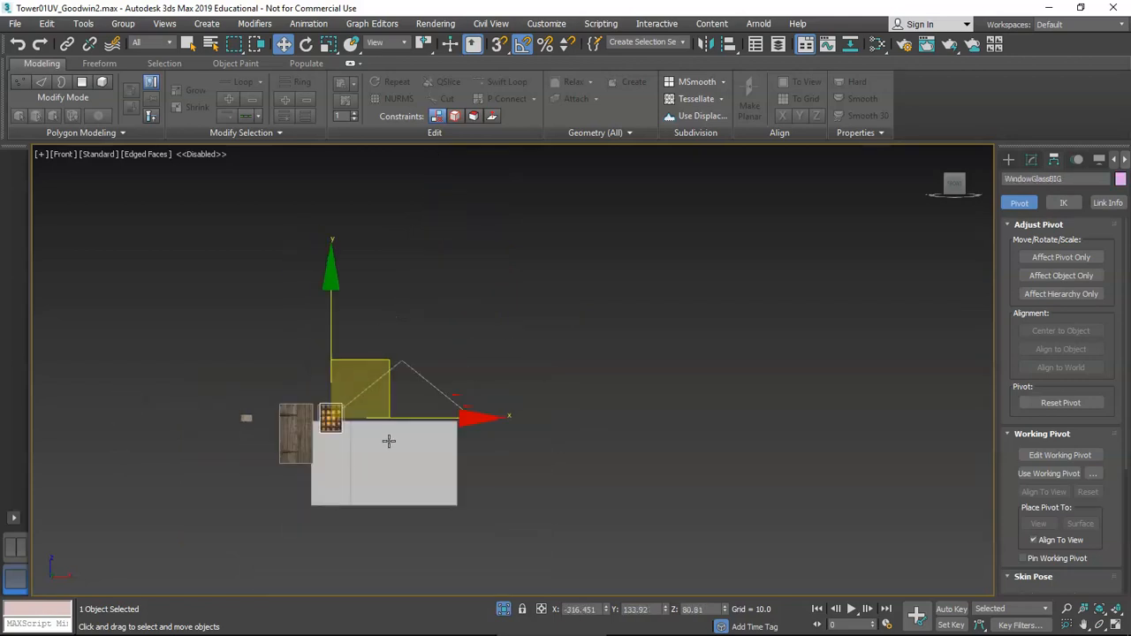
pyautogui.click(524, 462)
# - Place the wooden door flush on the end wall of the small extension with Select and Place in the Perspective view
pyautogui.press('p')
pyautogui.keyDown('alt'); pyautogui.moveTo(411, 449); pyautogui.dragTo(500, 501, button='middle'); pyautogui.keyUp('alt')
pyautogui.moveTo(500, 500); pyautogui.dragTo(513, 407, button='middle')
pyautogui.scroll(2, 525, 399)
pyautogui.click(665, 313)
pyautogui.keyDown('alt'); pyautogui.moveTo(665, 313); pyautogui.dragTo(624, 304, button='middle'); pyautogui.keyUp('alt')
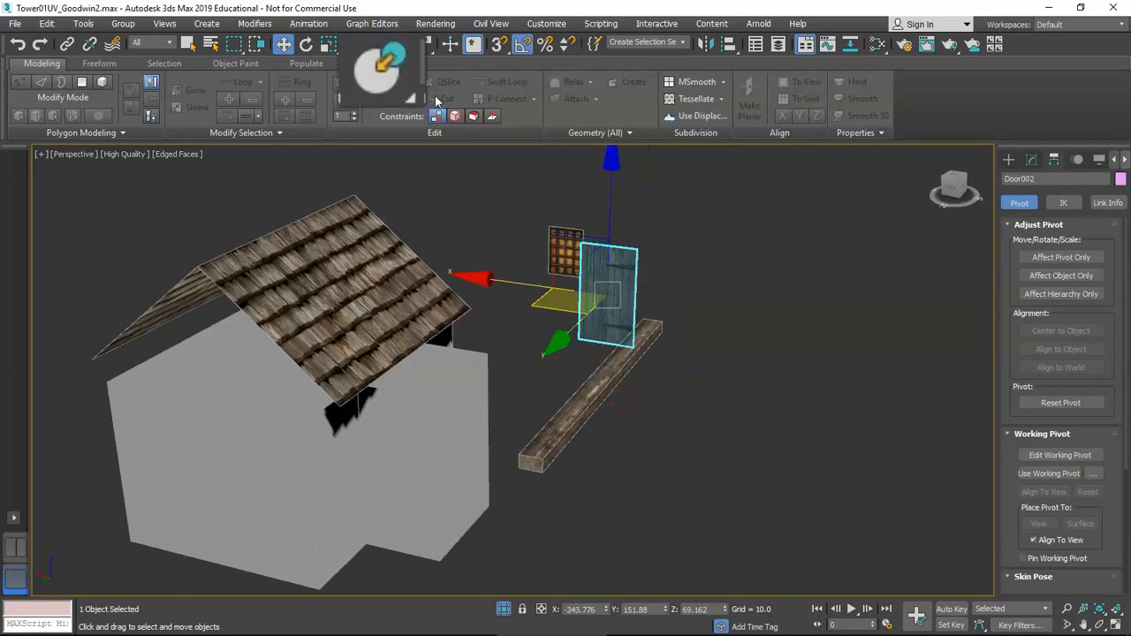
pyautogui.click(352, 45)
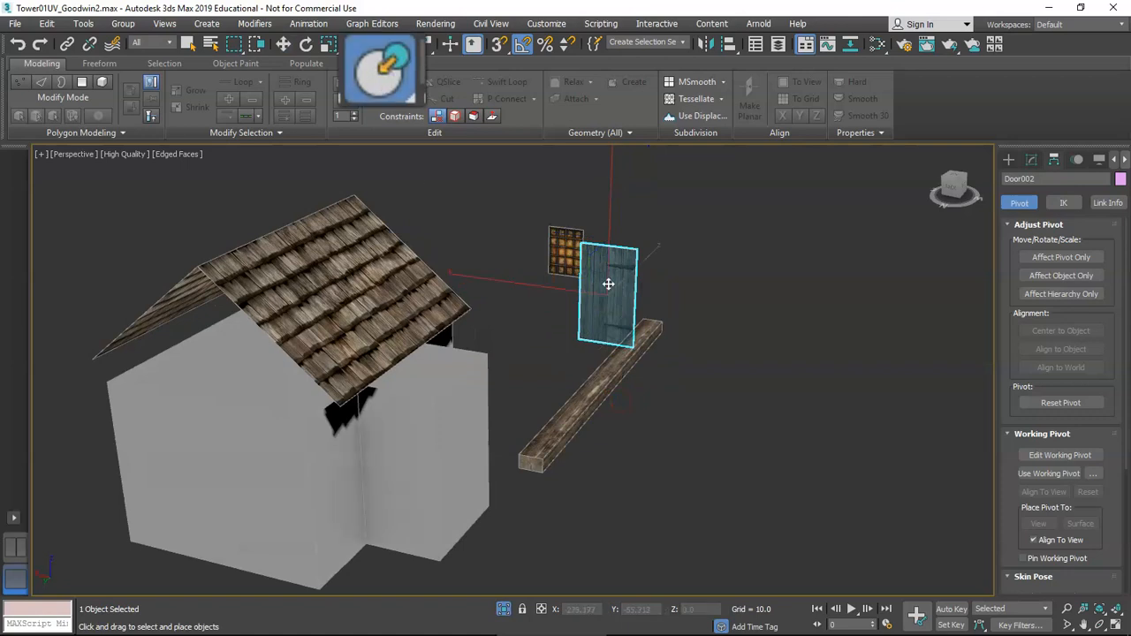
pyautogui.moveTo(609, 293); pyautogui.dragTo(465, 457)
pyautogui.keyDown('alt'); pyautogui.moveTo(465, 457); pyautogui.dragTo(479, 437, button='middle'); pyautogui.keyUp('alt')
pyautogui.scroll(4, 442, 475)
pyautogui.scroll(-2, 441, 475)
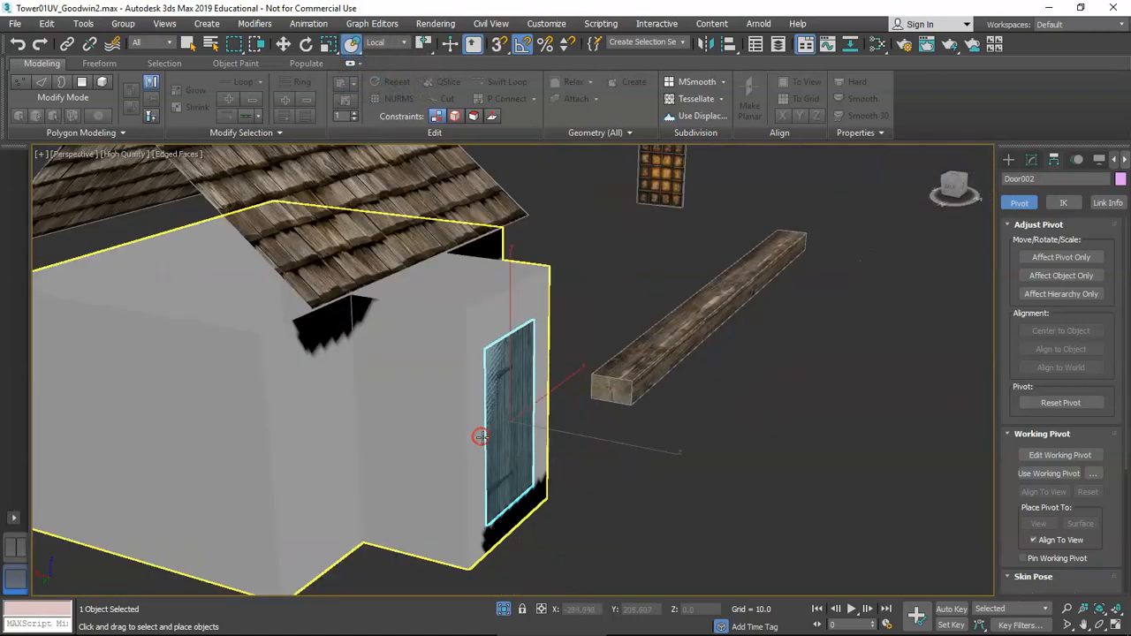
# - Nudge the door with the Move tool to adjust its position on the extension's end wall
pyautogui.press('w')
pyautogui.moveTo(439, 404); pyautogui.dragTo(446, 407)
pyautogui.scroll(-5, 447, 406)
pyautogui.scroll(3, 522, 391)
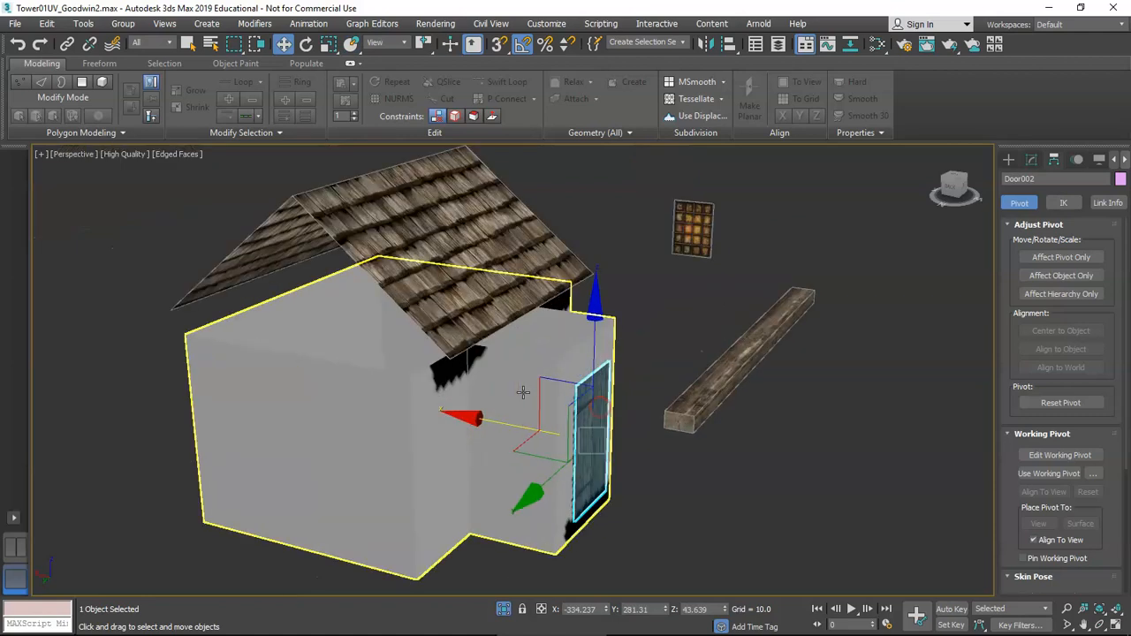
# - Place the lit lattice window flush on the long wall of the main block with Select and Place
pyautogui.click(694, 243)
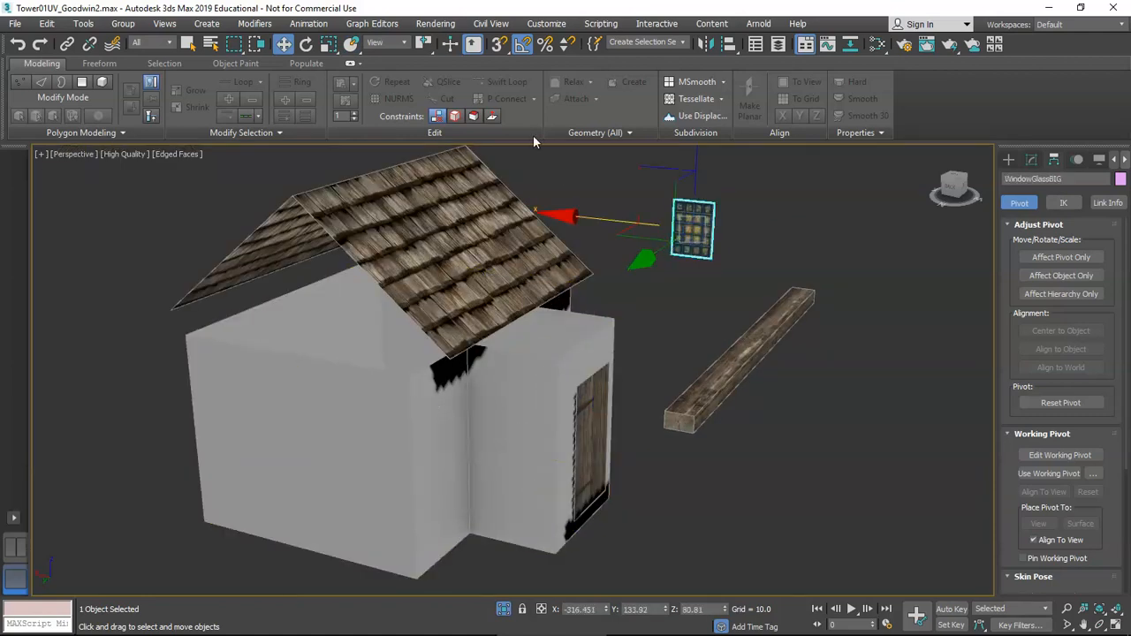
pyautogui.click(350, 44)
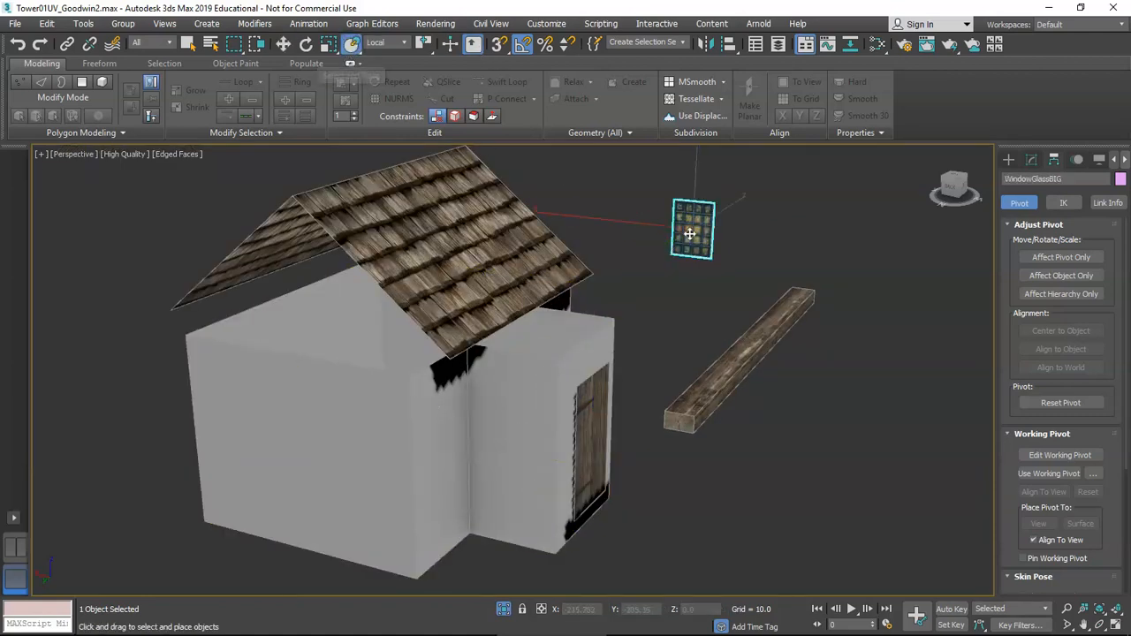
pyautogui.moveTo(685, 237); pyautogui.dragTo(311, 438)
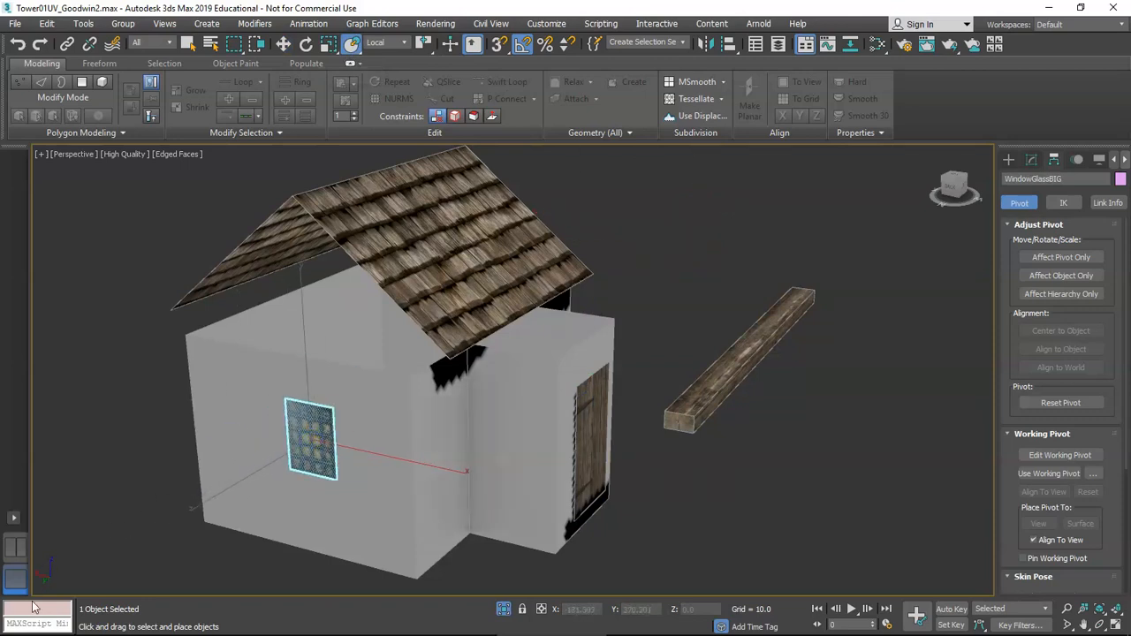
pyautogui.click(31, 602)
# - Move the window slightly outward along Y so it stands clear of the wall surface
pyautogui.press('w')
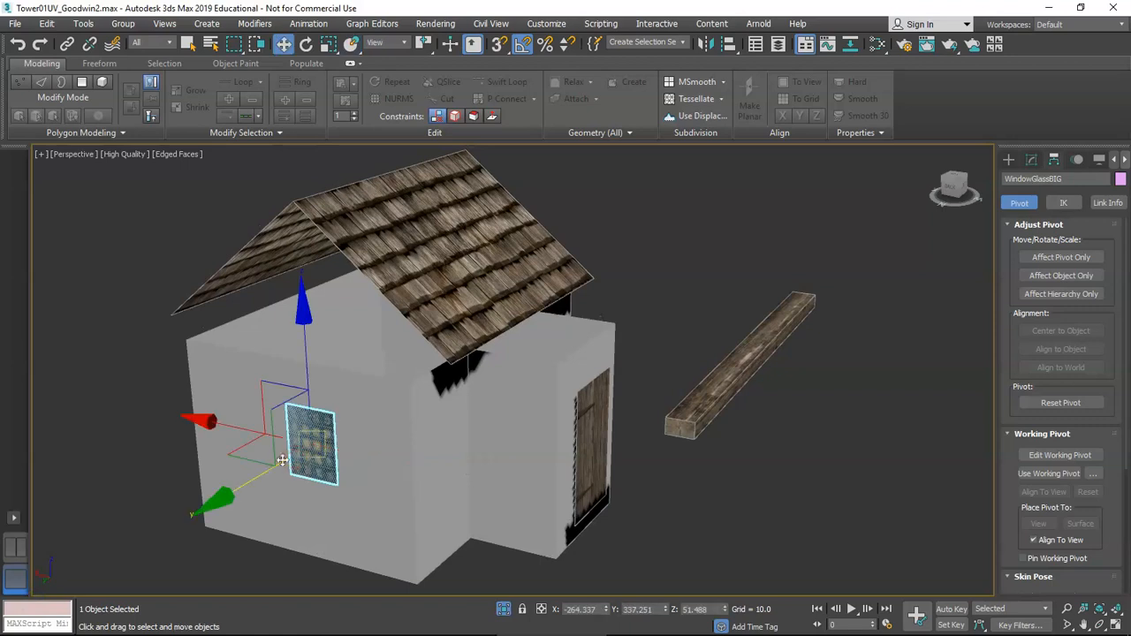
pyautogui.click(263, 473)
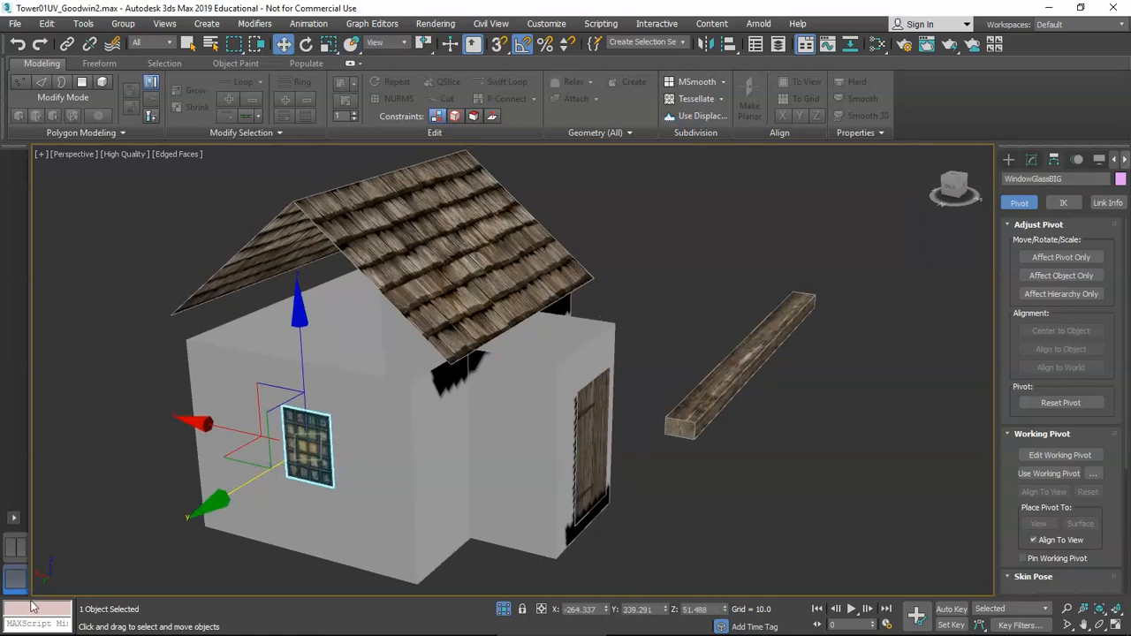
pyautogui.scroll(-5, 419, 397)
pyautogui.scroll(3, 421, 396)
# - Raise the roof along Z to a height of about 95.65, leaving a gap above the house walls
pyautogui.keyDown('alt'); pyautogui.moveTo(370, 421); pyautogui.dragTo(457, 419, button='middle'); pyautogui.keyUp('alt')
pyautogui.click(493, 296)
pyautogui.moveTo(493, 296); pyautogui.dragTo(462, 349, button='middle')
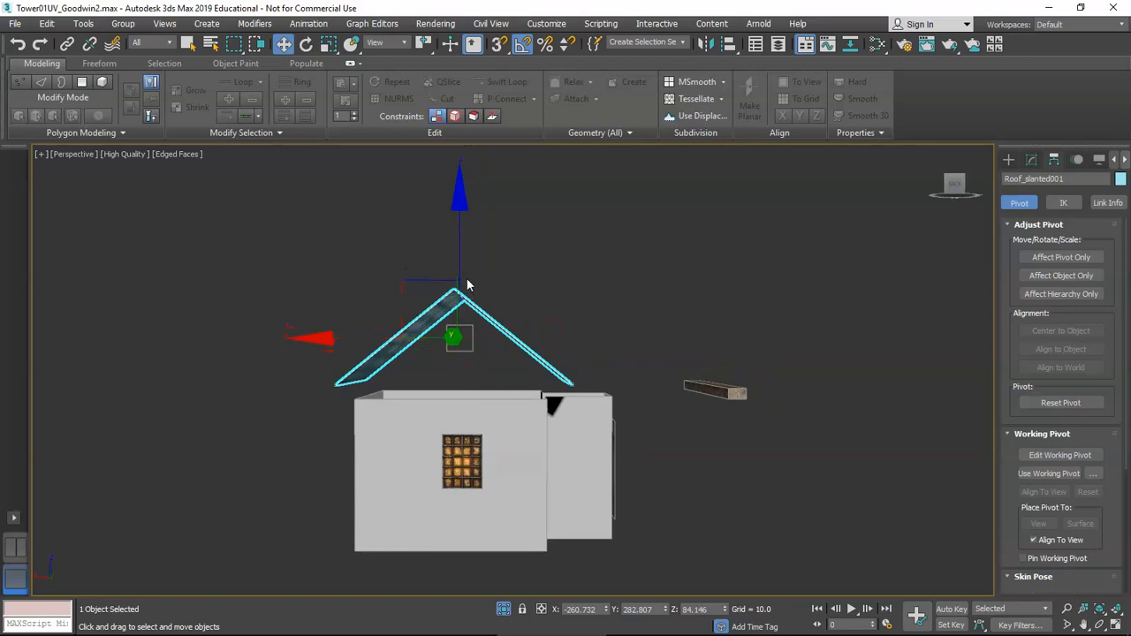
pyautogui.moveTo(459, 265); pyautogui.dragTo(463, 239)
pyautogui.keyDown('alt'); pyautogui.moveTo(462, 239); pyautogui.dragTo(461, 280, button='middle'); pyautogui.keyUp('alt')
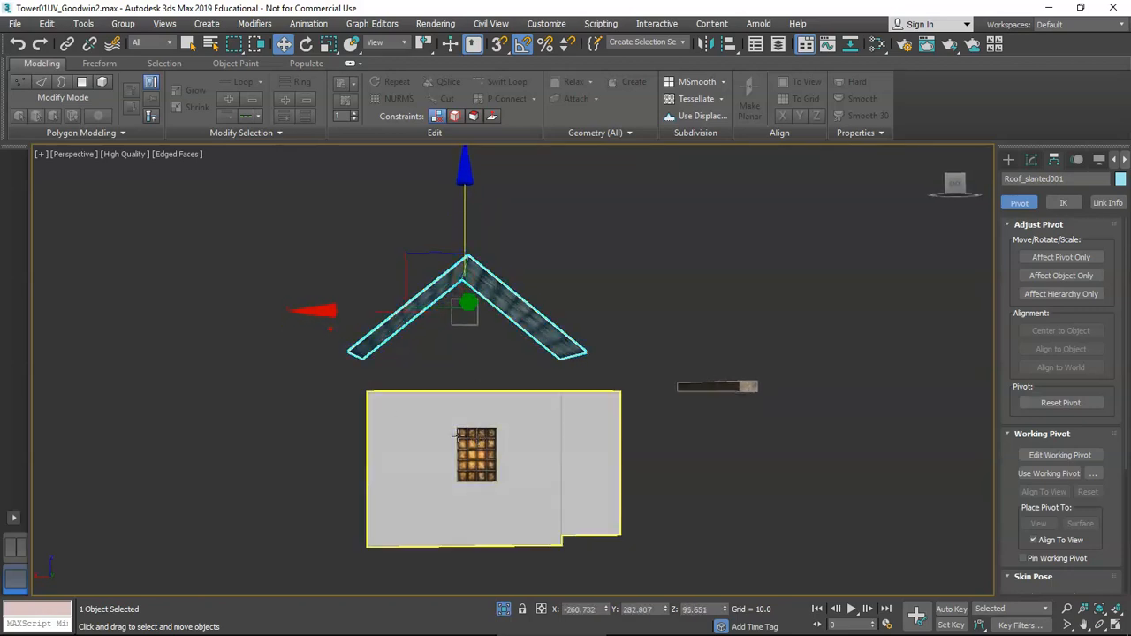
# - Try raising the roof's ridge edge along Z without preserving UVs, and undo the move
pyautogui.moveTo(415, 351)
pyautogui.keyDown('alt'); pyautogui.mouseDown(button='middle')
pyautogui.moveTo(442, 350)
pyautogui.moveTo(416, 360)
pyautogui.mouseUp(button='middle'); pyautogui.keyUp('alt')
pyautogui.moveTo(486, 327); pyautogui.dragTo(505, 343, button='middle')
pyautogui.press('2')
pyautogui.moveTo(499, 213); pyautogui.dragTo(480, 186)
pyautogui.hotkey('ctrl', 'z')
# - Enable Preserve UVs and raise the roof's ridge edges along Z to about 152.62 to steepen both slopes
pyautogui.keyDown('alt'); pyautogui.moveTo(917, 407); pyautogui.dragTo(754, 403, button='middle'); pyautogui.keyUp('alt')
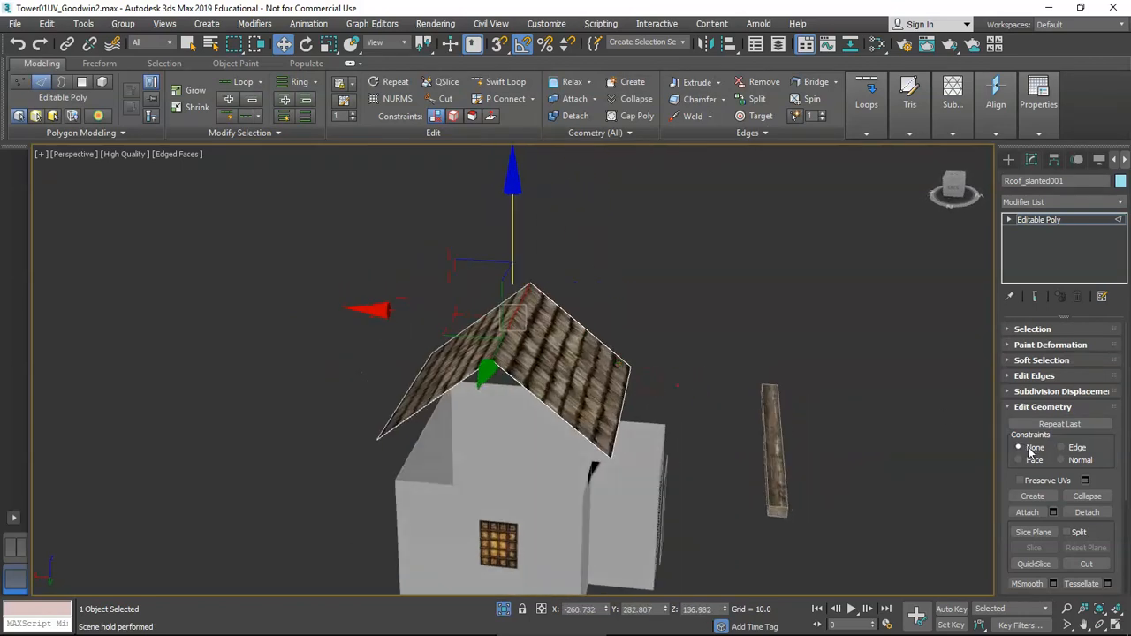
pyautogui.moveTo(512, 223); pyautogui.dragTo(513, 182)
pyautogui.moveTo(540, 265)
pyautogui.keyDown('alt'); pyautogui.mouseDown(button='middle')
pyautogui.moveTo(553, 250)
pyautogui.moveTo(518, 271)
pyautogui.moveTo(529, 263)
pyautogui.mouseUp(button='middle'); pyautogui.keyUp('alt')
pyautogui.moveTo(505, 192); pyautogui.dragTo(506, 211)
pyautogui.keyDown('alt'); pyautogui.moveTo(515, 281); pyautogui.dragTo(511, 333, button='middle'); pyautogui.keyUp('alt')
pyautogui.scroll(3, 515, 294)
pyautogui.scroll(3, 511, 333)
pyautogui.moveTo(511, 198)
pyautogui.mouseDown()
pyautogui.moveTo(515, 220)
pyautogui.moveTo(514, 178)
pyautogui.moveTo(522, 205)
pyautogui.mouseUp()
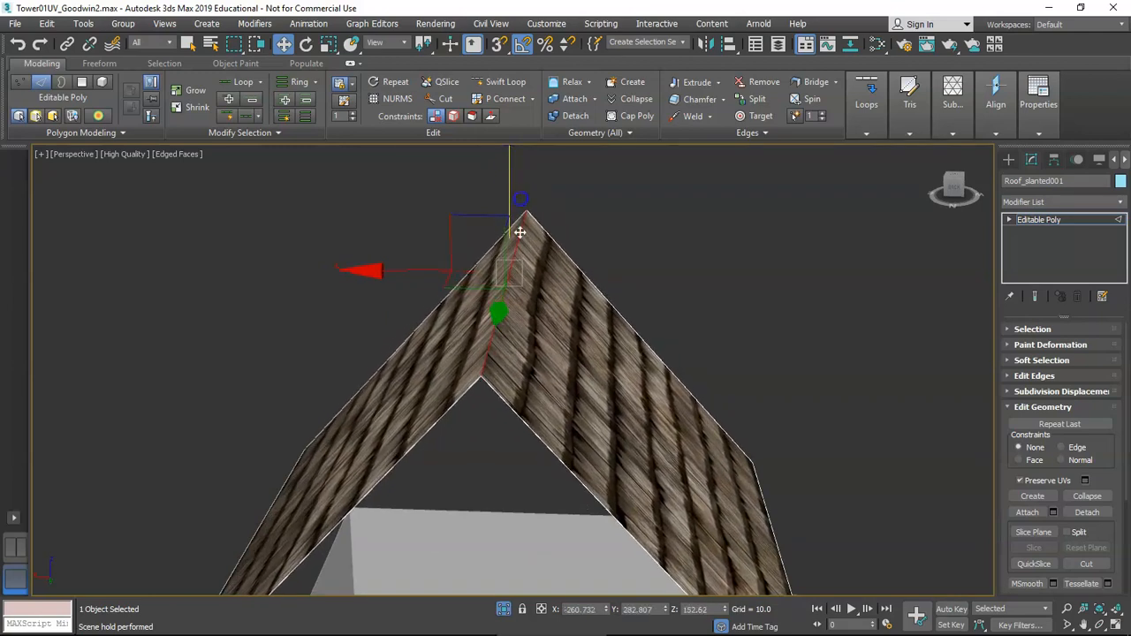
pyautogui.keyDown('alt'); pyautogui.moveTo(523, 204); pyautogui.dragTo(543, 291, button='middle'); pyautogui.keyUp('alt')
pyautogui.click(669, 255)
pyautogui.keyDown('alt'); pyautogui.moveTo(577, 357); pyautogui.dragTo(541, 380, button='middle'); pyautogui.keyUp('alt')
pyautogui.scroll(-4, 596, 399)
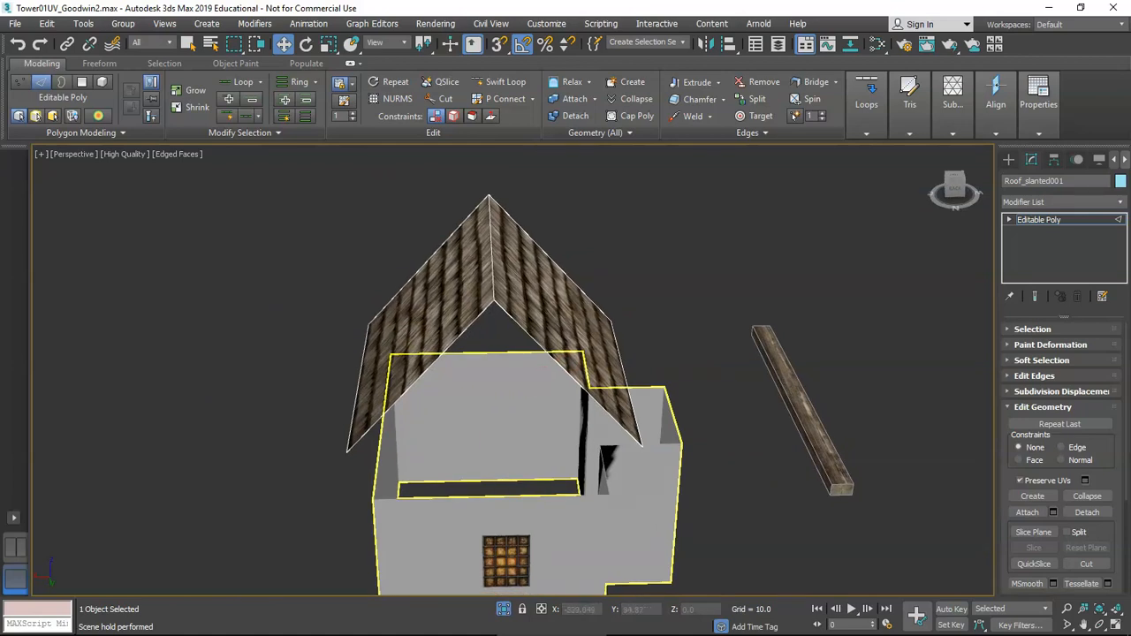
pyautogui.keyDown('alt'); pyautogui.moveTo(629, 334); pyautogui.dragTo(543, 334, button='middle'); pyautogui.keyUp('alt')
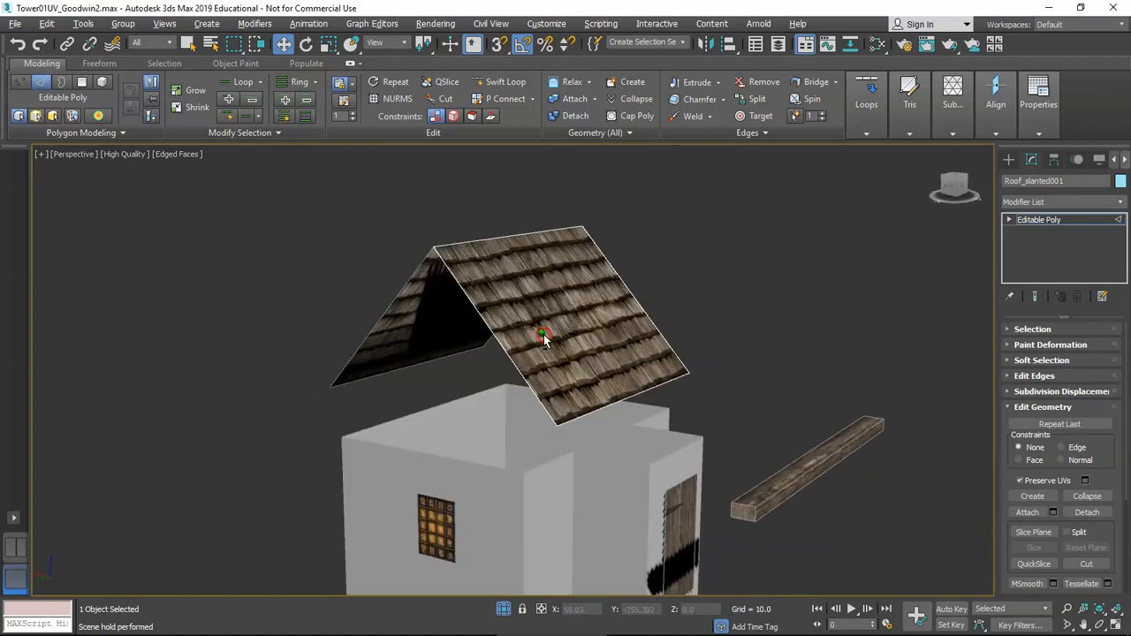
pyautogui.click(1042, 223)
pyautogui.click(1065, 203)
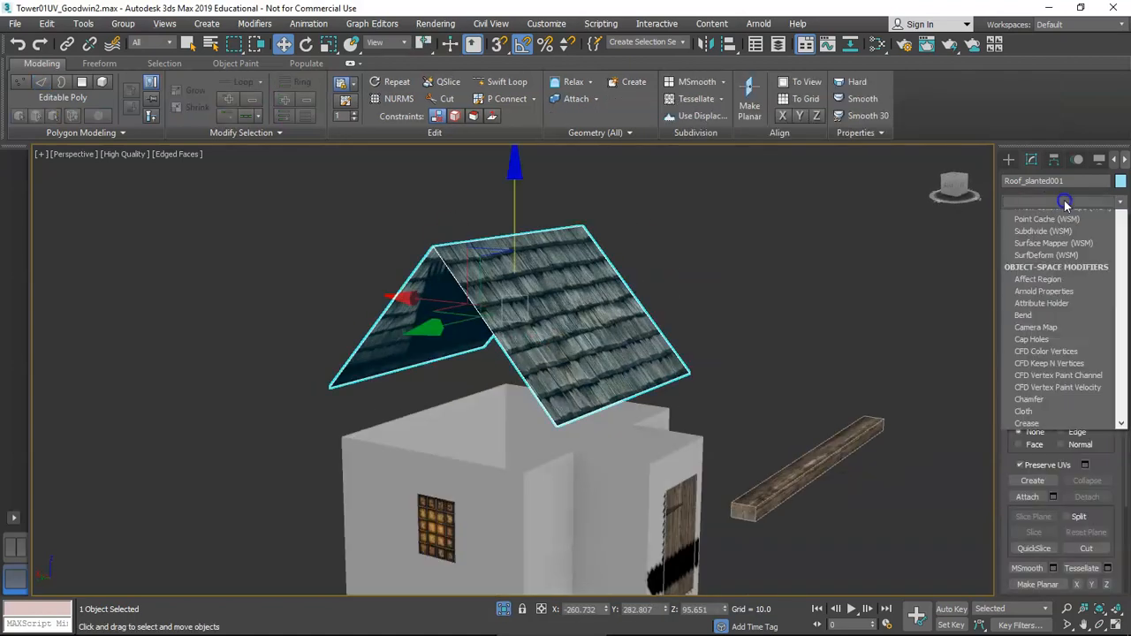
pyautogui.press('t')
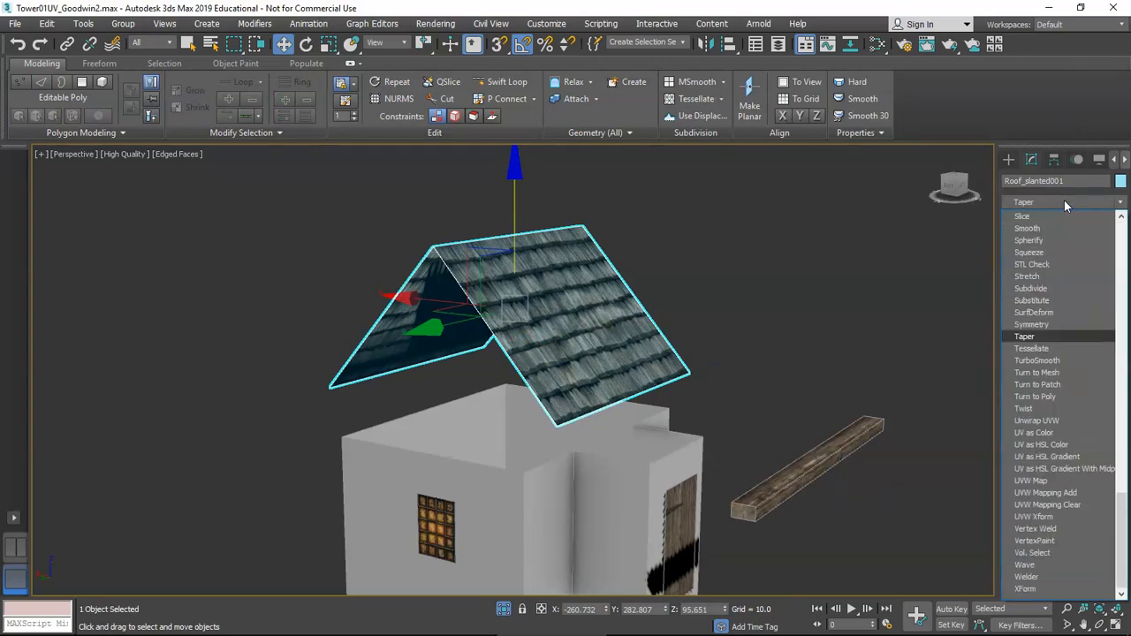
pyautogui.click(1057, 199)
pyautogui.click(860, 238)
pyautogui.click(499, 271)
# - Add an edge loop across the middle of both roof slopes with Swift Loop
pyautogui.keyDown('alt'); pyautogui.moveTo(498, 271); pyautogui.dragTo(443, 255, button='middle'); pyautogui.keyUp('alt')
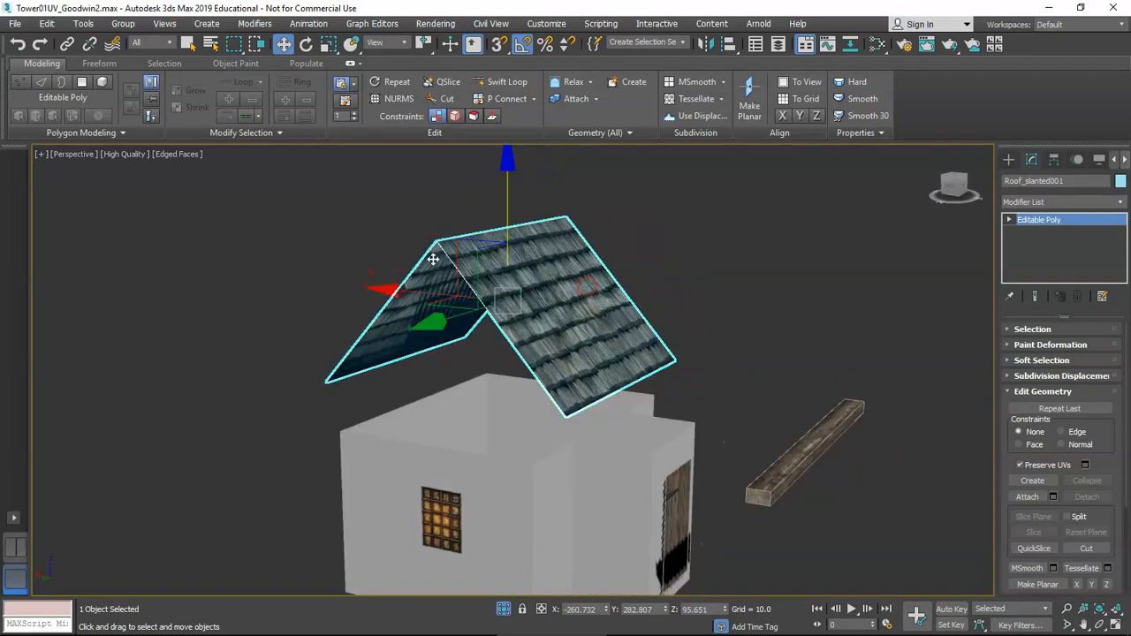
pyautogui.keyDown('alt'); pyautogui.moveTo(566, 284); pyautogui.dragTo(538, 242, button='middle'); pyautogui.keyUp('alt')
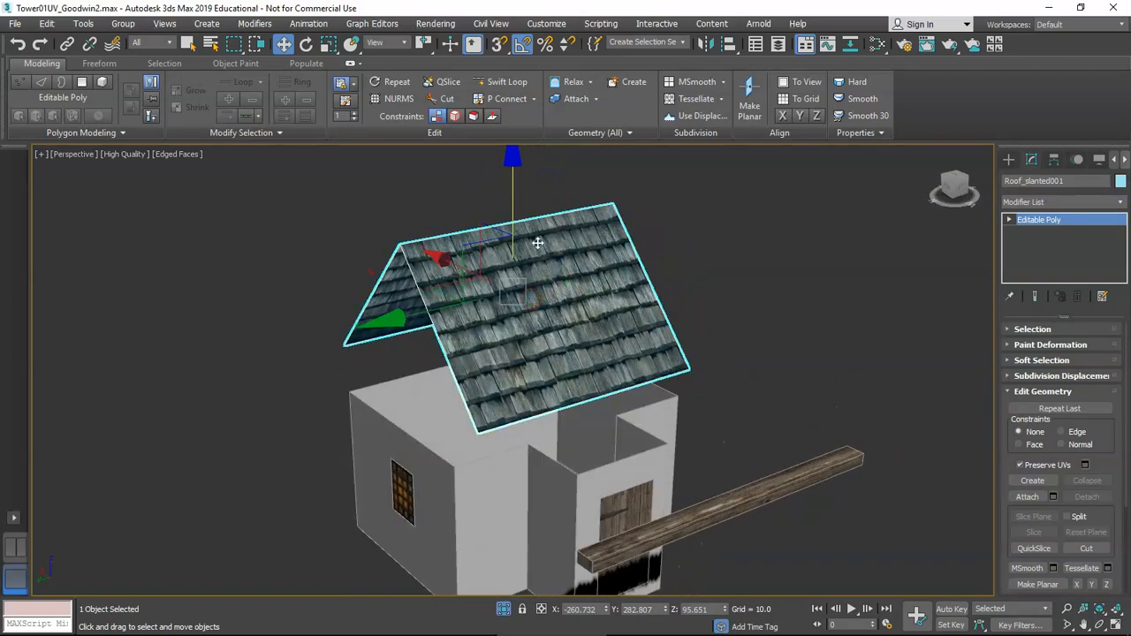
pyautogui.click(506, 82)
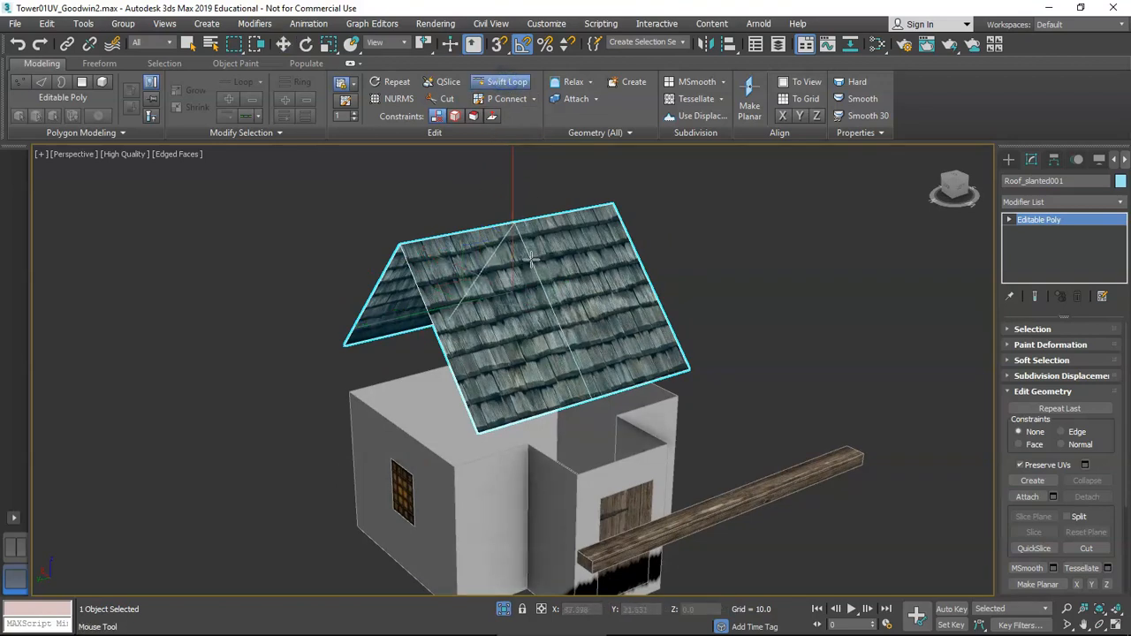
pyautogui.press('w')
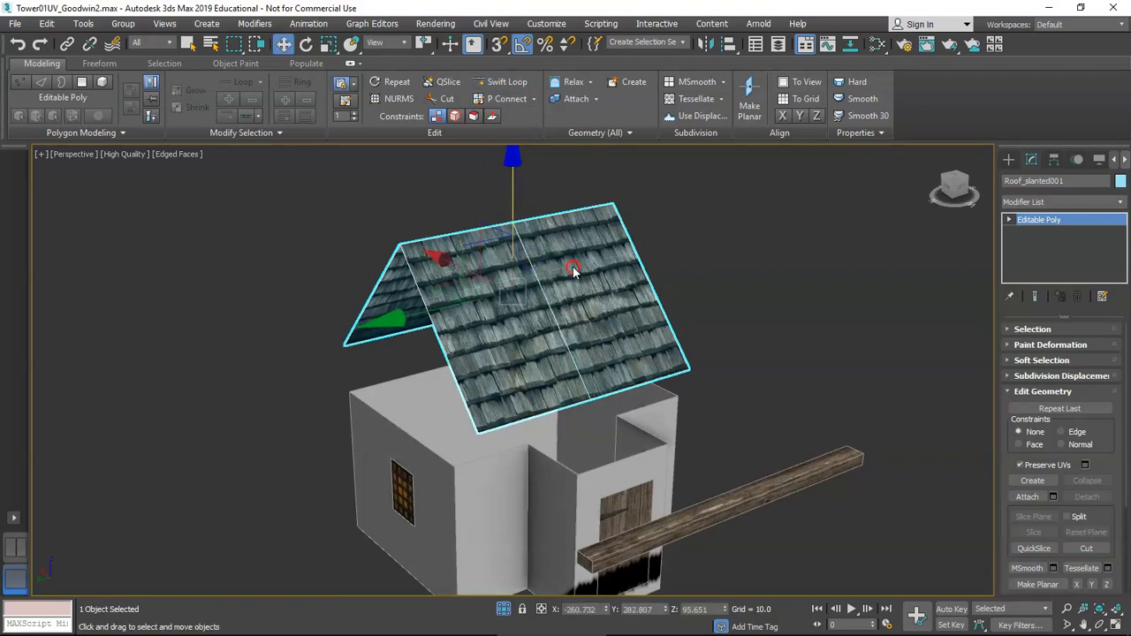
# - Turn off Preserve UVs and lower the roof's middle edge loop slightly along Z to make the roof sag
pyautogui.press('2')
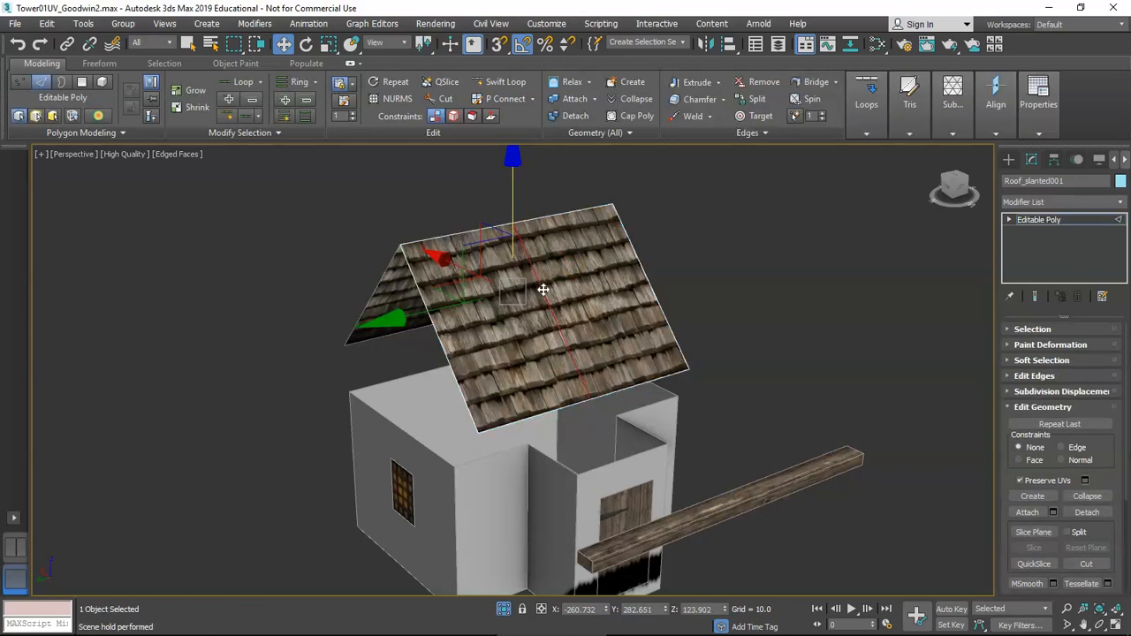
pyautogui.moveTo(543, 288)
pyautogui.keyDown('alt'); pyautogui.mouseDown(button='middle')
pyautogui.moveTo(618, 295)
pyautogui.moveTo(523, 279)
pyautogui.mouseUp(button='middle'); pyautogui.keyUp('alt')
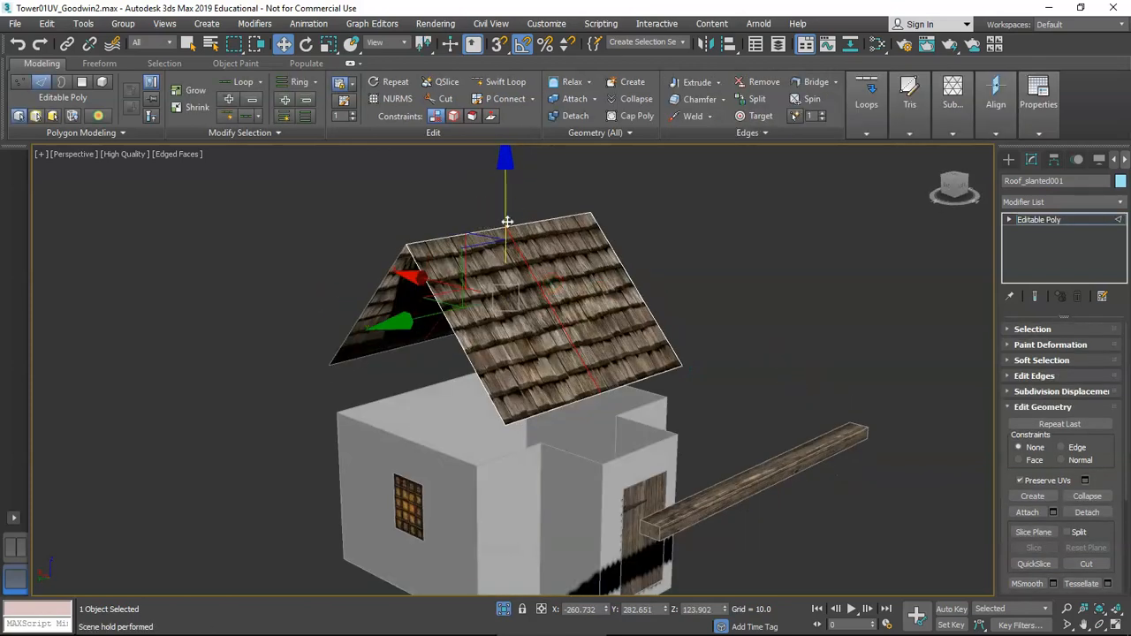
pyautogui.keyDown('alt'); pyautogui.moveTo(507, 209); pyautogui.dragTo(482, 273, button='middle'); pyautogui.keyUp('alt')
pyautogui.hotkey('ctrl', 'z')
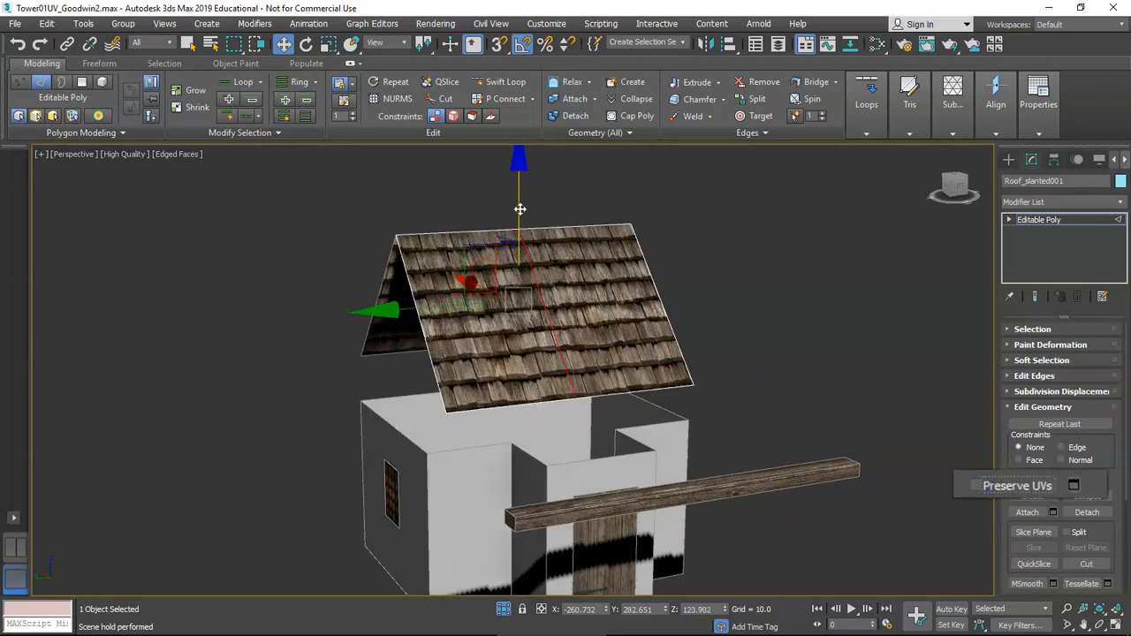
pyautogui.moveTo(520, 209); pyautogui.dragTo(520, 217)
pyautogui.moveTo(519, 320)
pyautogui.keyDown('alt'); pyautogui.mouseDown(button='middle')
pyautogui.moveTo(578, 311)
pyautogui.moveTo(502, 324)
pyautogui.moveTo(518, 318)
pyautogui.mouseUp(button='middle'); pyautogui.keyUp('alt')
pyautogui.moveTo(518, 222); pyautogui.dragTo(520, 219)
pyautogui.keyDown('alt'); pyautogui.moveTo(558, 306); pyautogui.dragTo(591, 312, button='middle'); pyautogui.keyUp('alt')
pyautogui.click(1038, 223)
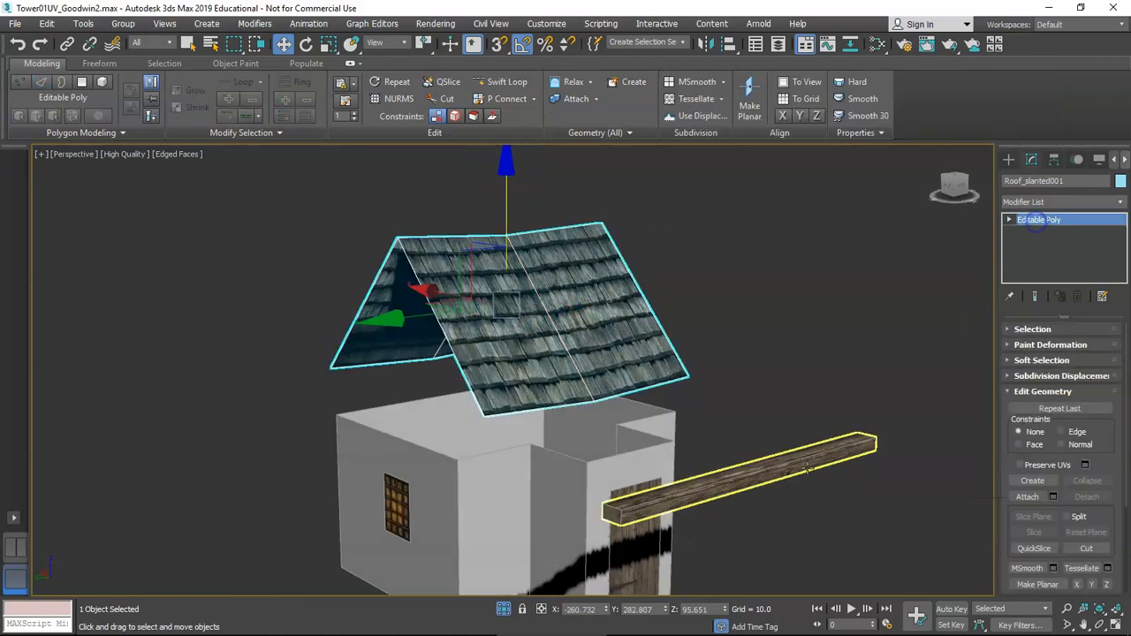
# - Enable Preserve UVs and, in the left view, extend one roof end by moving its end vertices outward to about Y 219.59
pyautogui.click(783, 523)
pyautogui.click(769, 478)
pyautogui.keyDown('alt'); pyautogui.moveTo(769, 478); pyautogui.dragTo(583, 399, button='middle'); pyautogui.keyUp('alt')
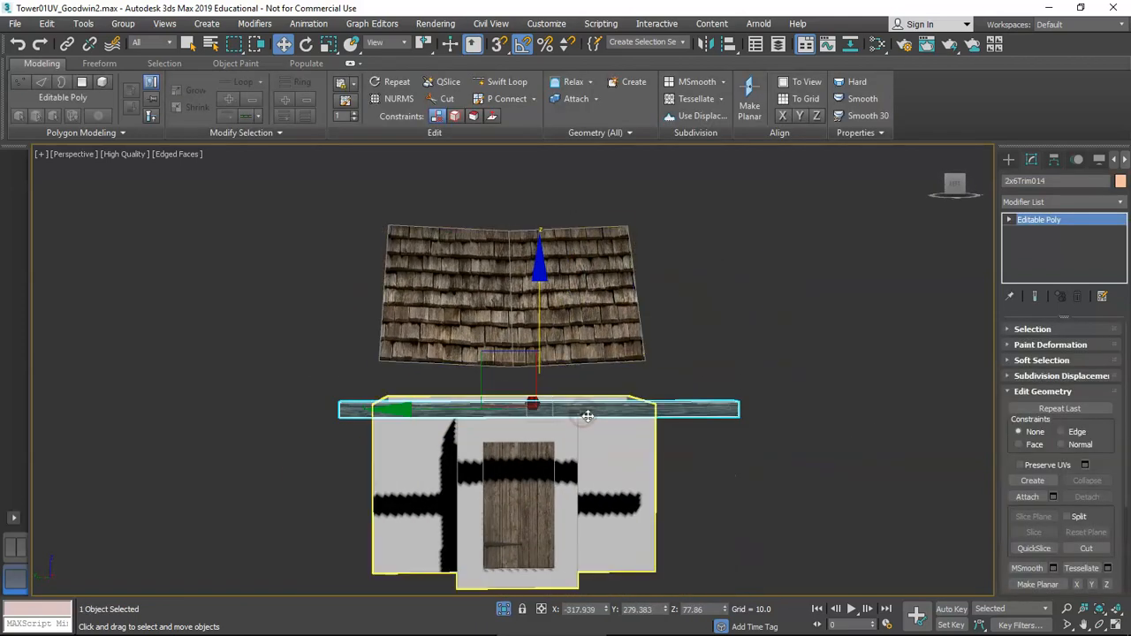
pyautogui.press('l')
pyautogui.moveTo(529, 362); pyautogui.dragTo(537, 369, button='middle')
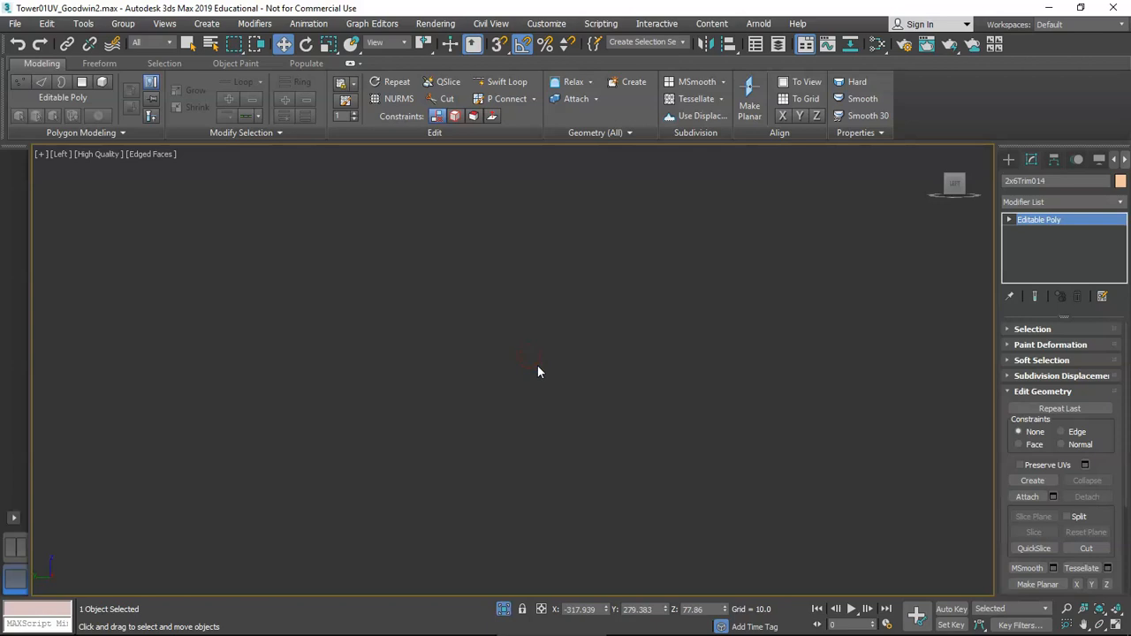
pyautogui.press('z')
pyautogui.scroll(-5, 500, 297)
pyautogui.moveTo(515, 301); pyautogui.dragTo(518, 359, button='middle')
pyautogui.click(534, 305)
pyautogui.scroll(5, 536, 304)
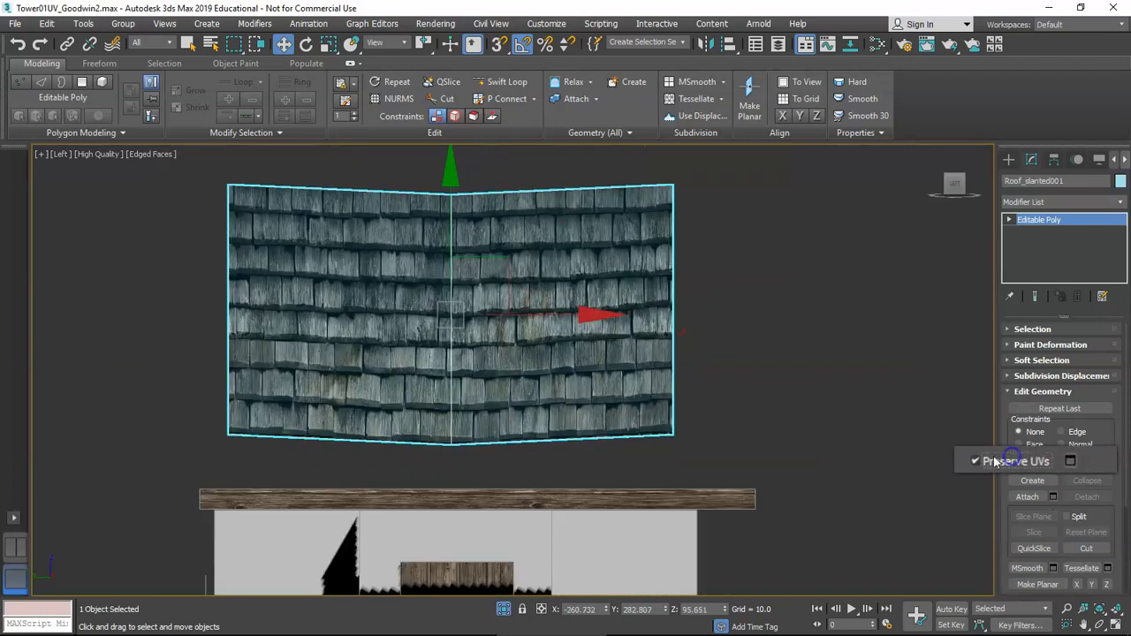
pyautogui.press('1')
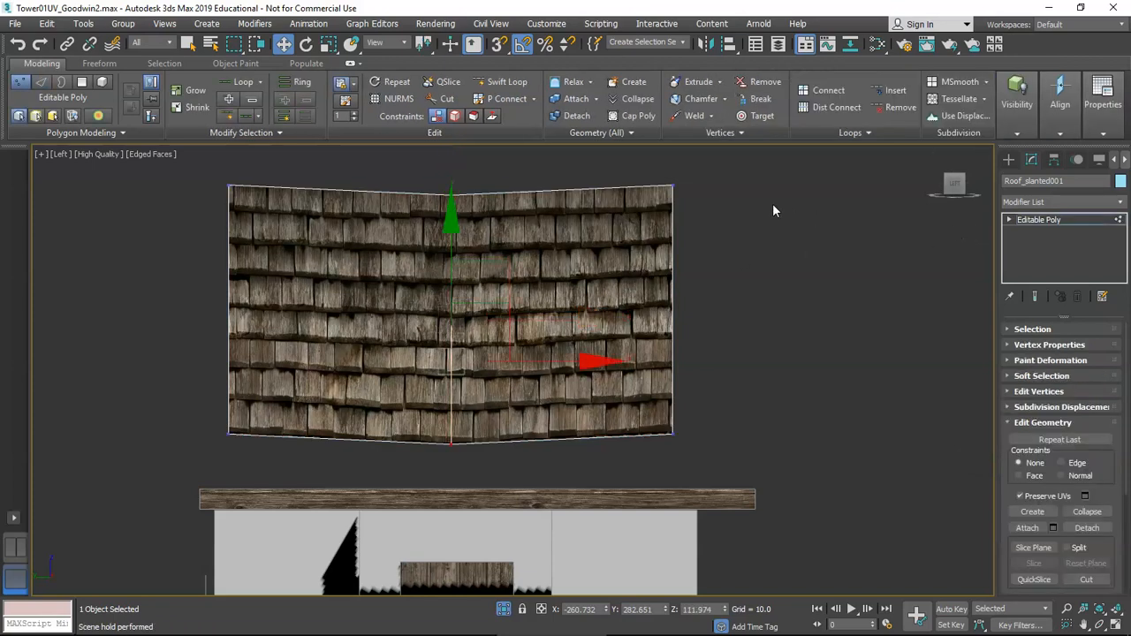
pyautogui.moveTo(628, 459); pyautogui.dragTo(629, 460)
pyautogui.moveTo(759, 355); pyautogui.dragTo(813, 358)
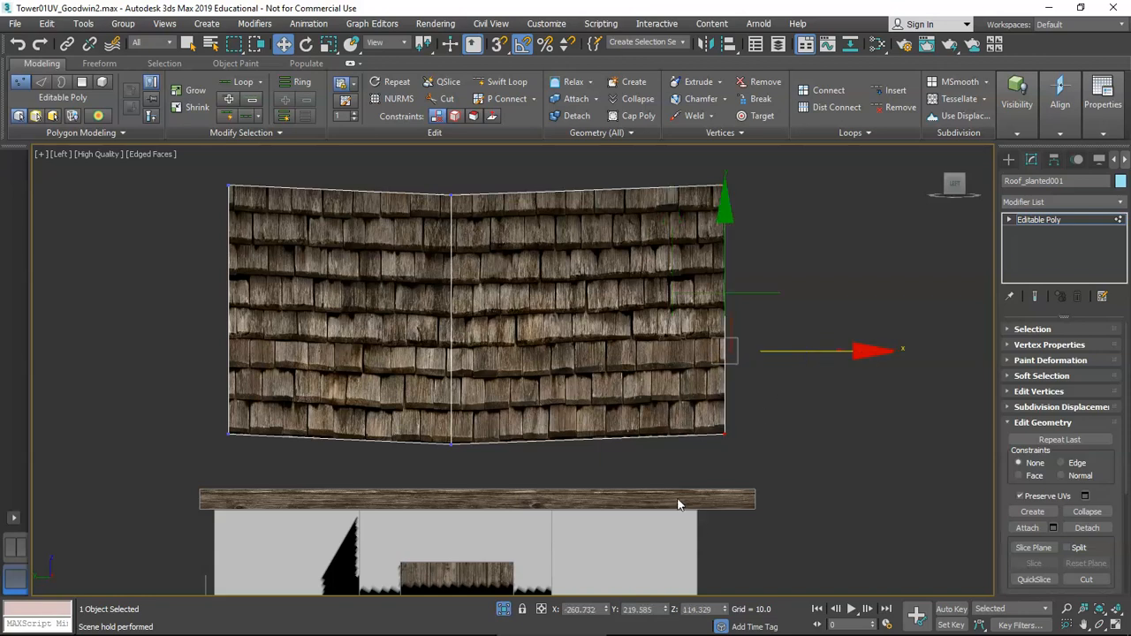
# - Extend the opposite roof end by moving its end vertices outward to about Y 344.54, and leave vertex editing
pyautogui.moveTo(601, 478); pyautogui.dragTo(646, 481, button='middle')
pyautogui.moveTo(299, 448); pyautogui.dragTo(300, 447)
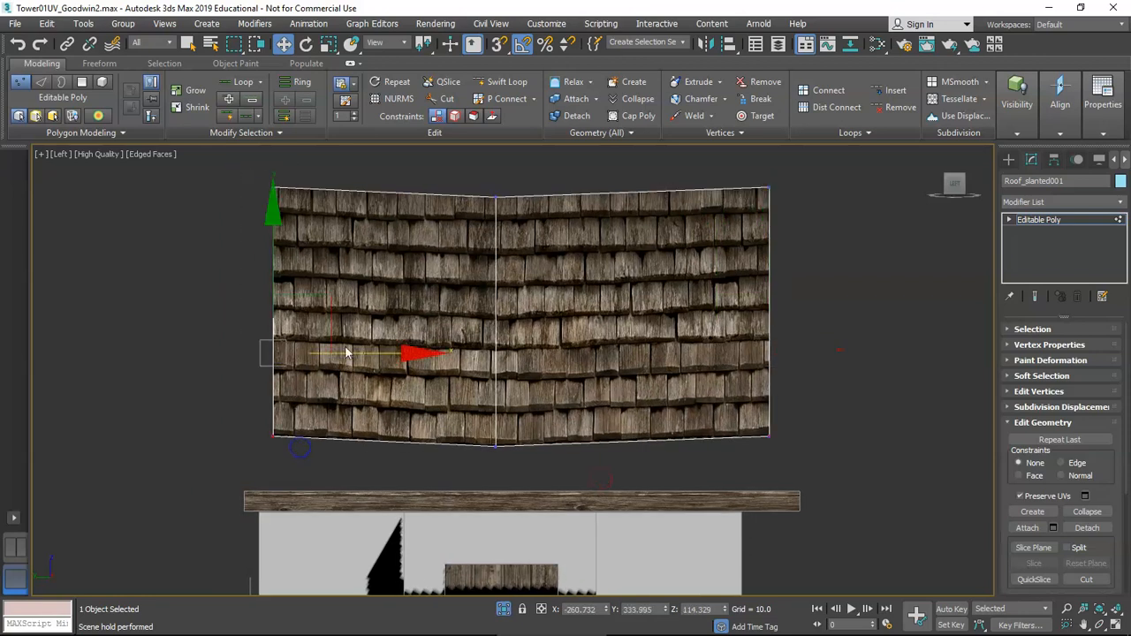
pyautogui.moveTo(365, 349); pyautogui.dragTo(320, 343)
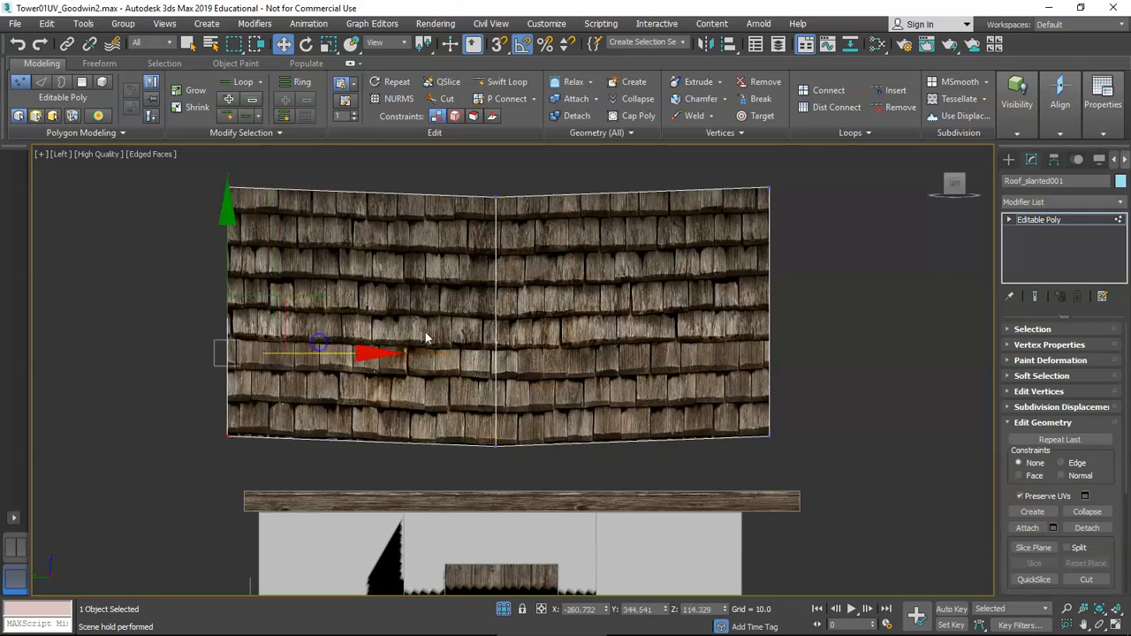
pyautogui.click(1048, 221)
# - Move the wooden beam along X to about -234.66, bringing it in over the house walls
pyautogui.scroll(-3, 539, 340)
pyautogui.keyDown('alt'); pyautogui.moveTo(528, 341); pyautogui.dragTo(736, 400, button='middle'); pyautogui.keyUp('alt')
pyautogui.press('p')
pyautogui.scroll(-5, 532, 385)
pyautogui.scroll(2, 525, 389)
pyautogui.scroll(5, 651, 395)
pyautogui.click(623, 369)
pyautogui.keyDown('alt'); pyautogui.moveTo(647, 360); pyautogui.dragTo(397, 351, button='middle'); pyautogui.keyUp('alt')
pyautogui.scroll(6, 397, 363)
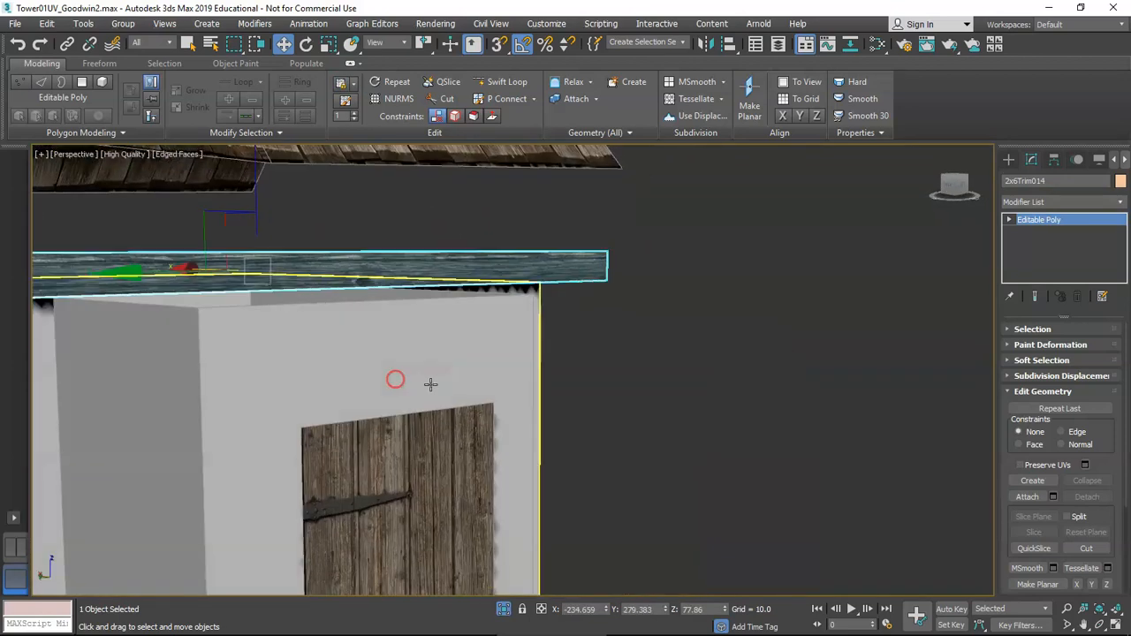
# - Lower the beam to about Z 74.64 and centre it along the door-side wall at about Y 283.87 in the left view
pyautogui.press('l')
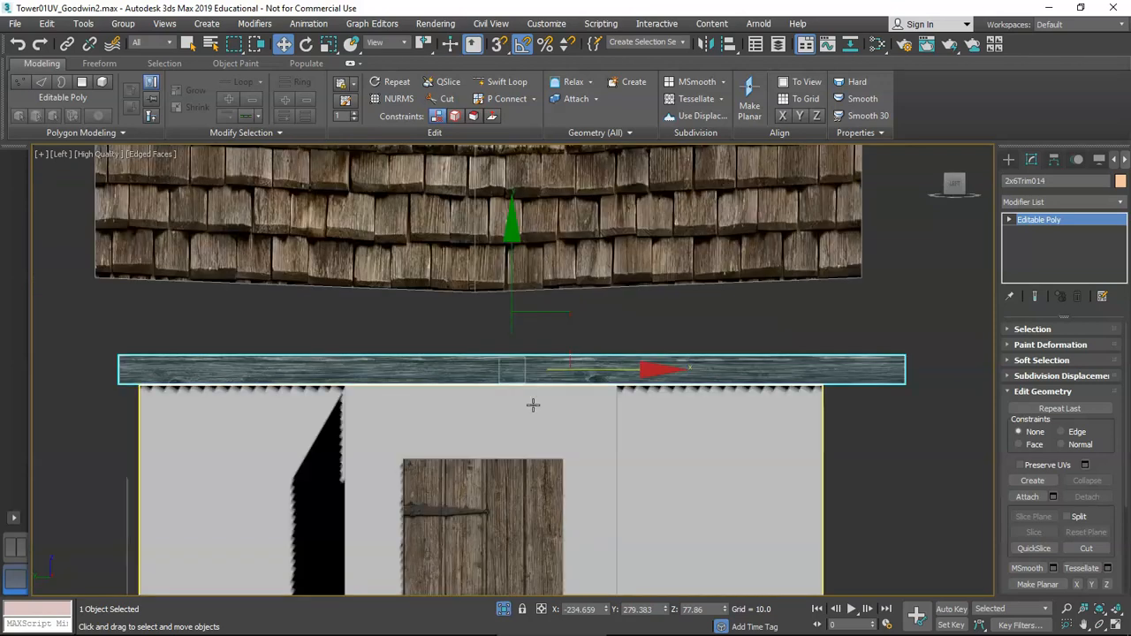
pyautogui.moveTo(570, 317)
pyautogui.mouseDown()
pyautogui.moveTo(558, 351)
pyautogui.moveTo(559, 334)
pyautogui.mouseUp()
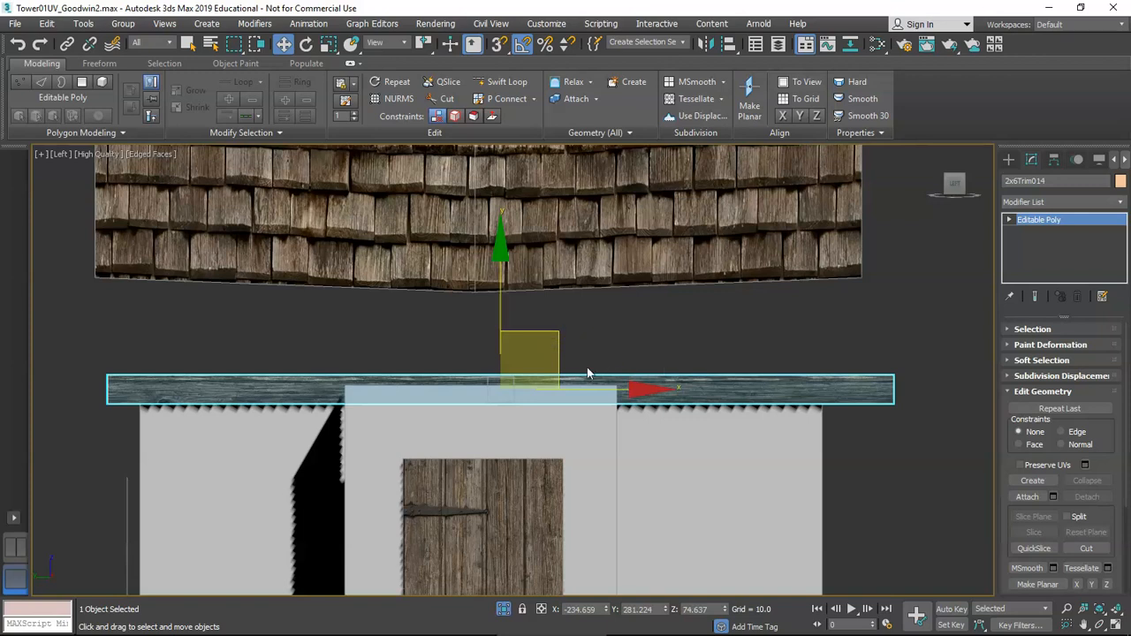
pyautogui.moveTo(595, 389); pyautogui.dragTo(586, 390)
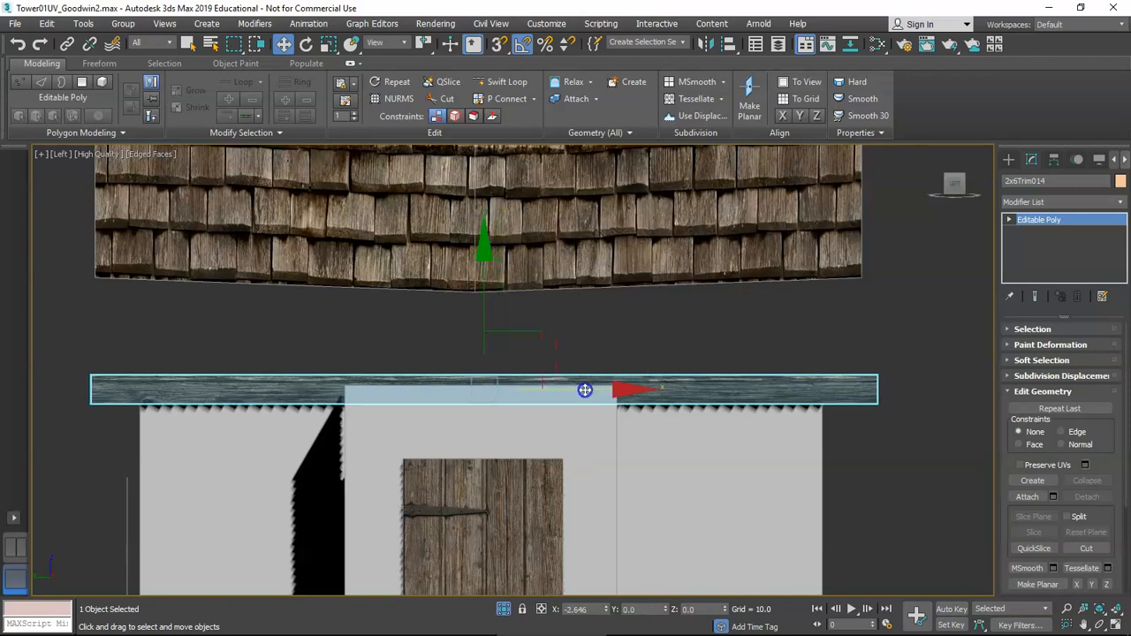
# - Shorten the beam along its length with non-uniform scaling so it only slightly overhangs both ends of the wall
pyautogui.press('r')
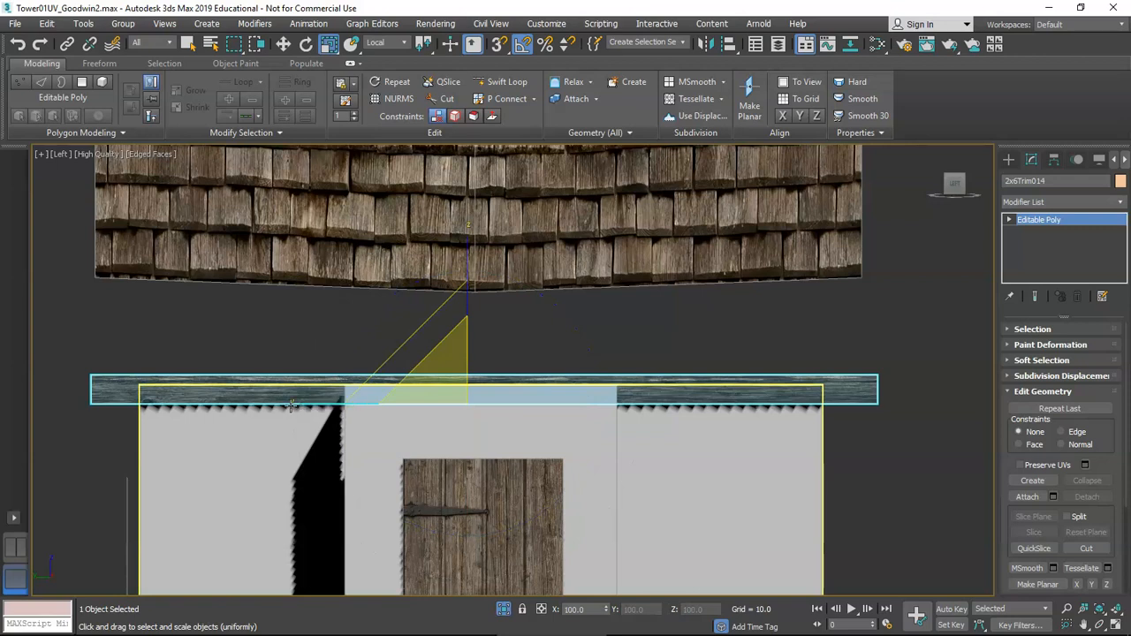
pyautogui.press('r')
pyautogui.moveTo(296, 403); pyautogui.dragTo(299, 404)
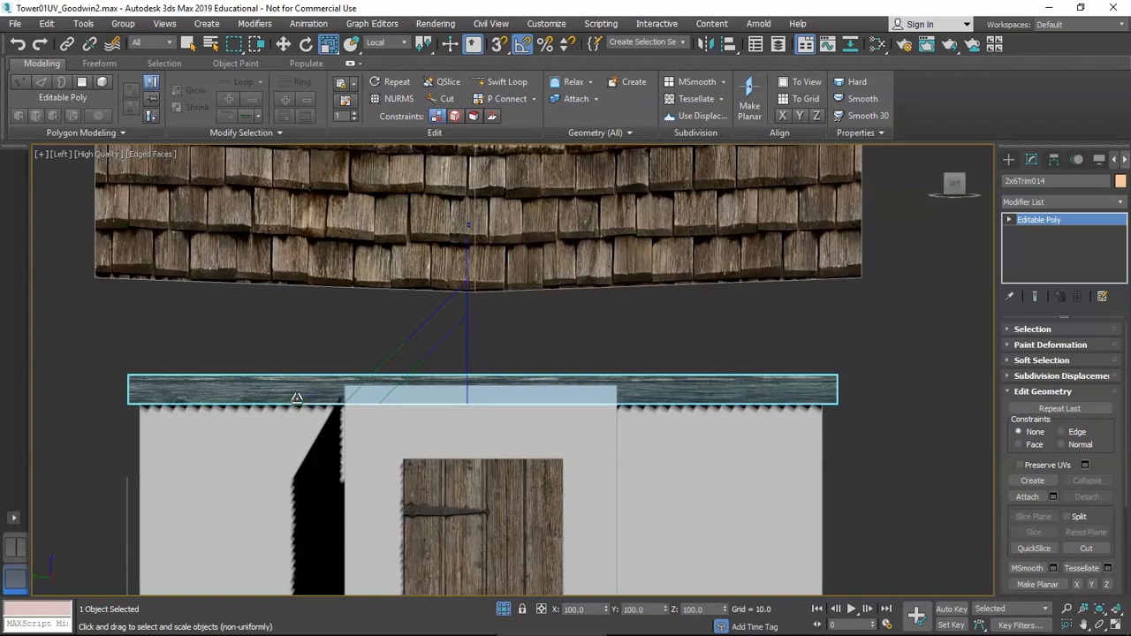
# - Move the beam along X in the perspective view until it lines up with the main block's wall edge
pyautogui.press('p')
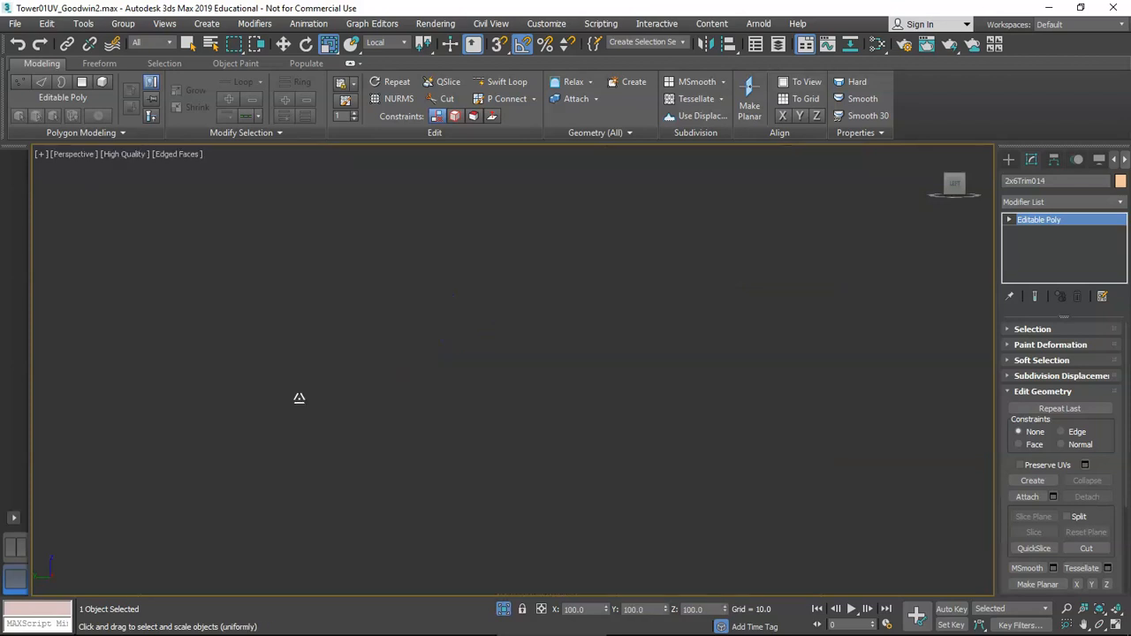
pyautogui.scroll(-6, 320, 411)
pyautogui.keyDown('alt'); pyautogui.moveTo(321, 411); pyautogui.dragTo(369, 413, button='middle'); pyautogui.keyUp('alt')
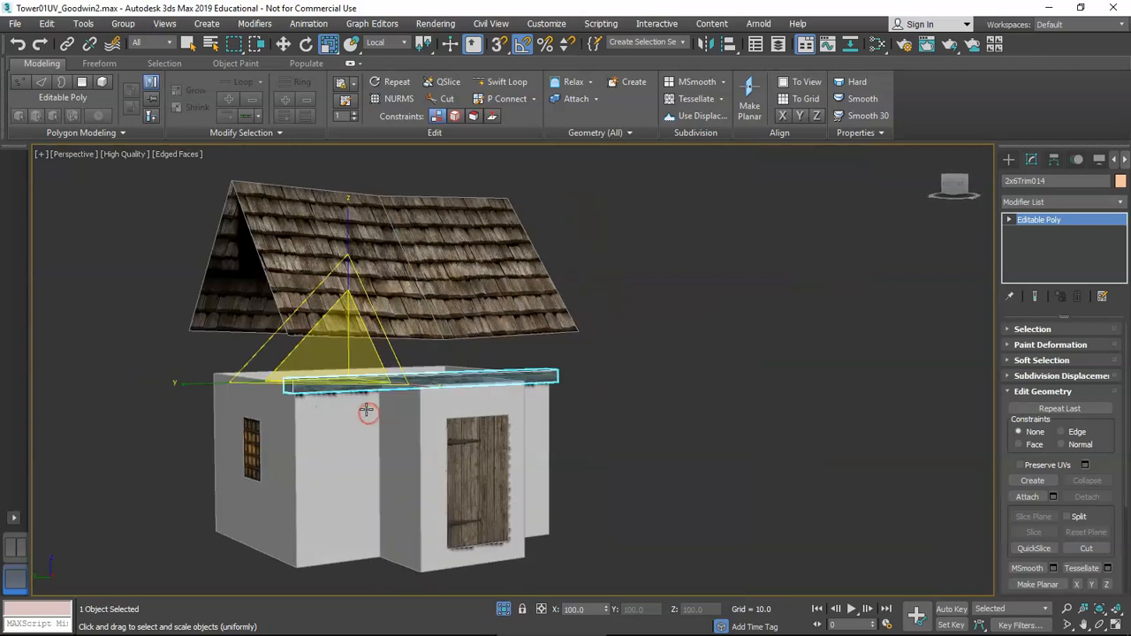
pyautogui.scroll(5, 366, 411)
pyautogui.keyDown('alt'); pyautogui.moveTo(384, 435); pyautogui.dragTo(423, 418, button='middle'); pyautogui.keyUp('alt')
pyautogui.press('w')
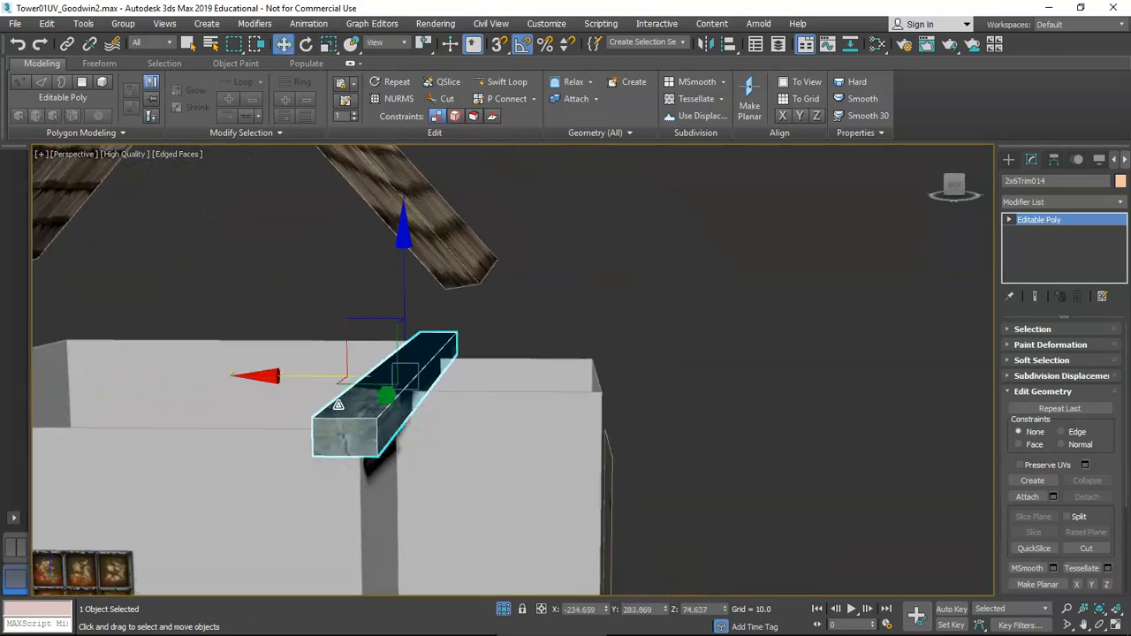
pyautogui.moveTo(336, 378); pyautogui.dragTo(367, 379)
pyautogui.moveTo(389, 422); pyautogui.dragTo(399, 410, button='middle')
pyautogui.scroll(1, 401, 409)
# - Centre the wooden beam's pivot point on the beam itself
pyautogui.press('e')
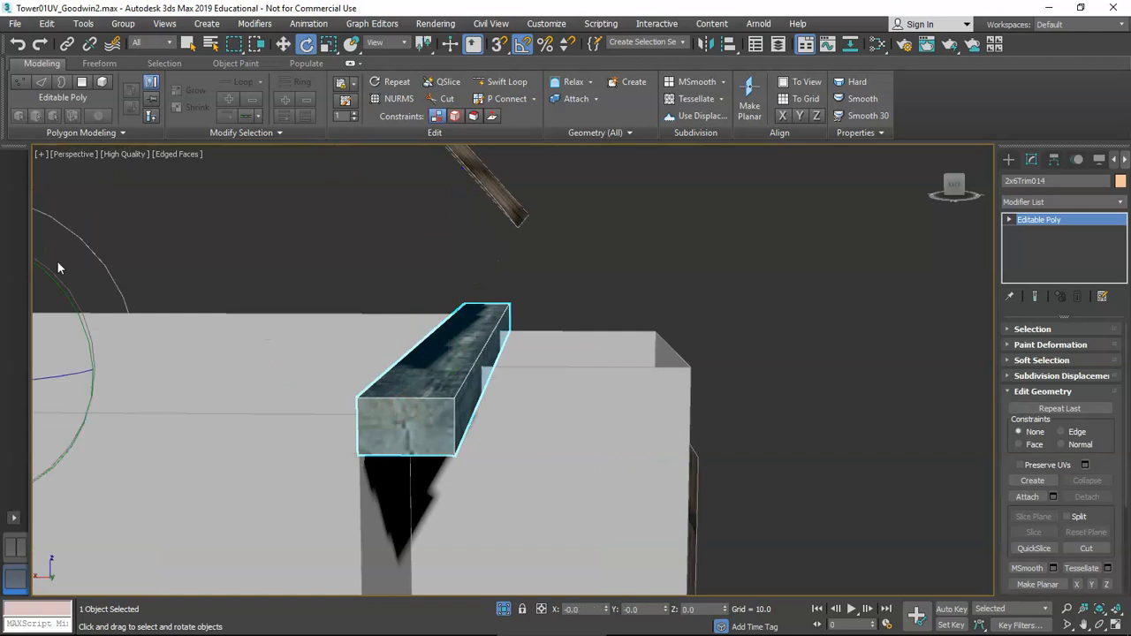
pyautogui.scroll(-5, 182, 300)
pyautogui.moveTo(181, 299); pyautogui.dragTo(347, 348, button='middle')
pyautogui.scroll(6, 372, 337)
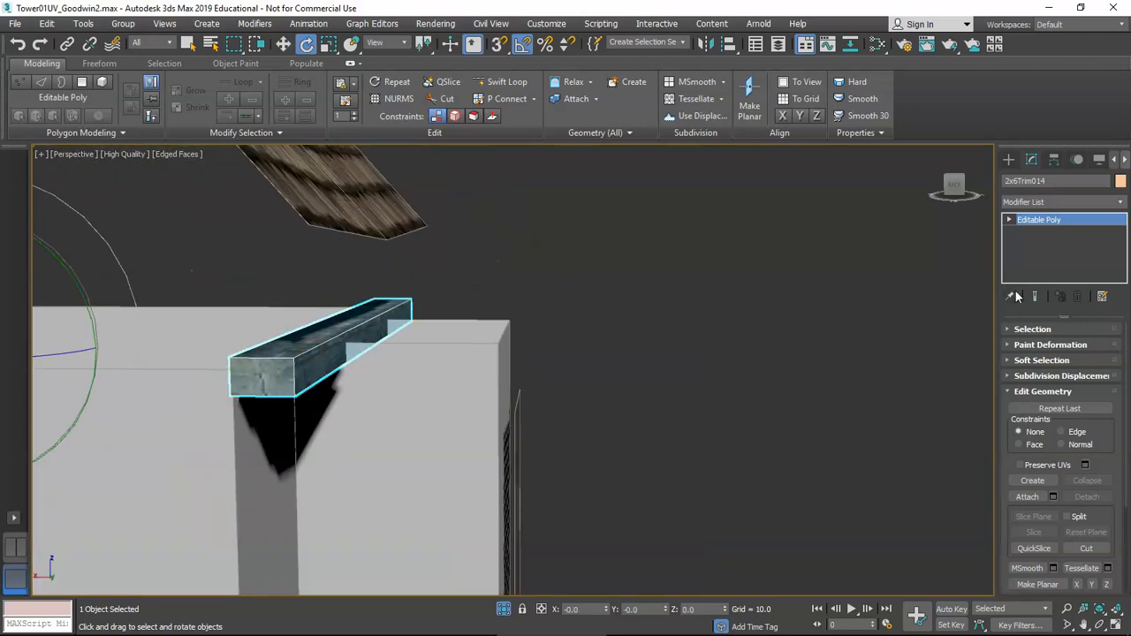
pyautogui.click(1054, 160)
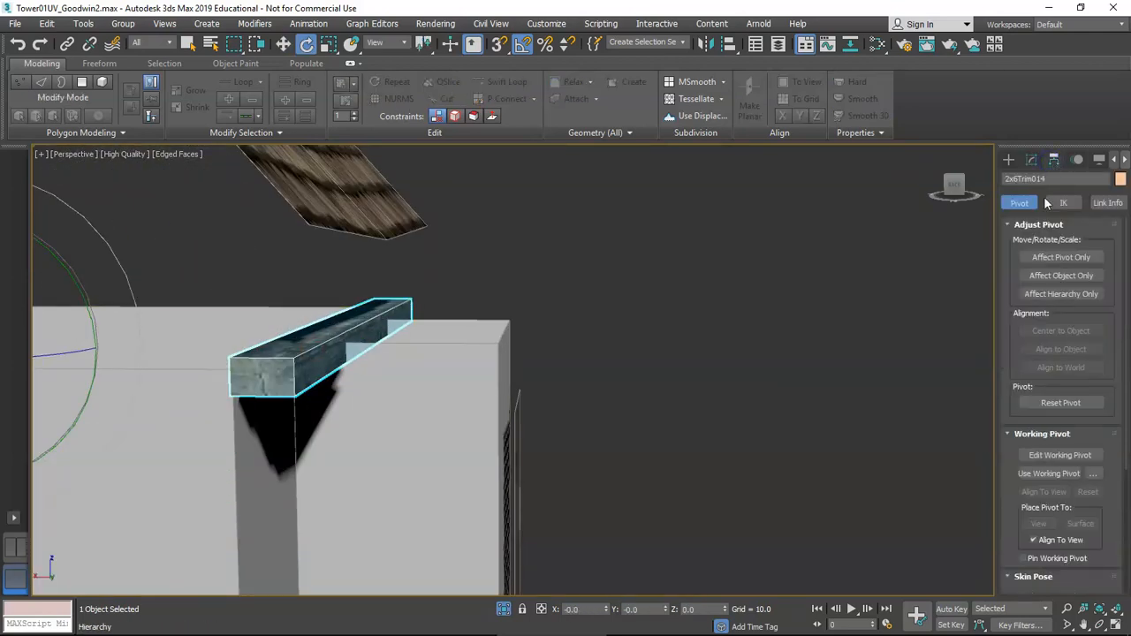
pyautogui.moveTo(345, 349); pyautogui.dragTo(419, 359, button='middle')
pyautogui.scroll(-3, 419, 359)
pyautogui.press('w')
pyautogui.press('e')
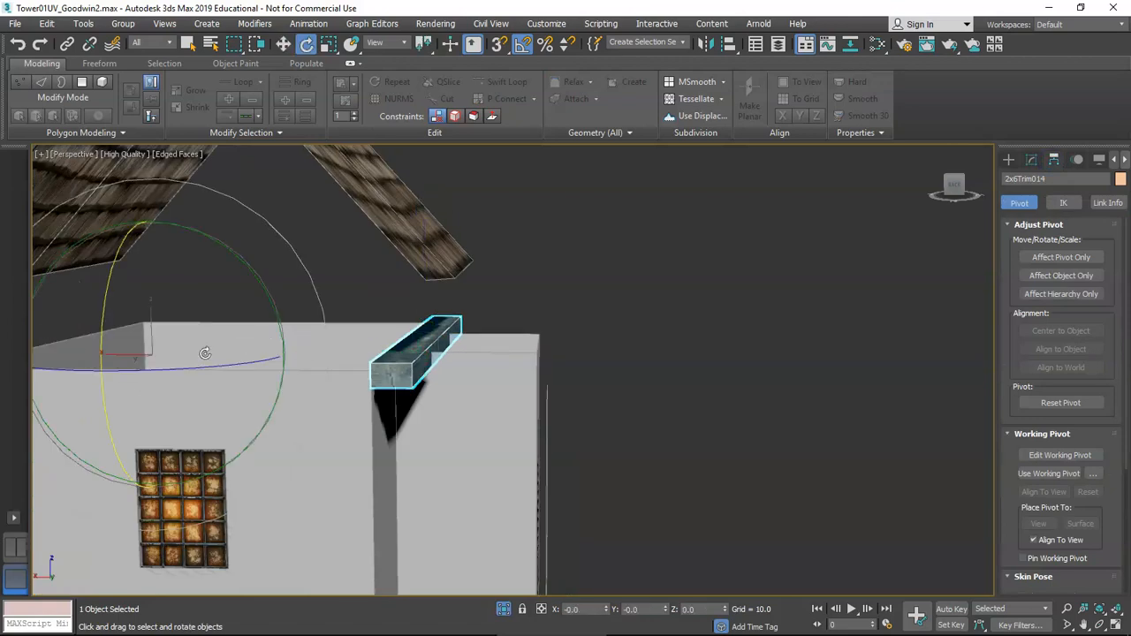
pyautogui.click(1064, 256)
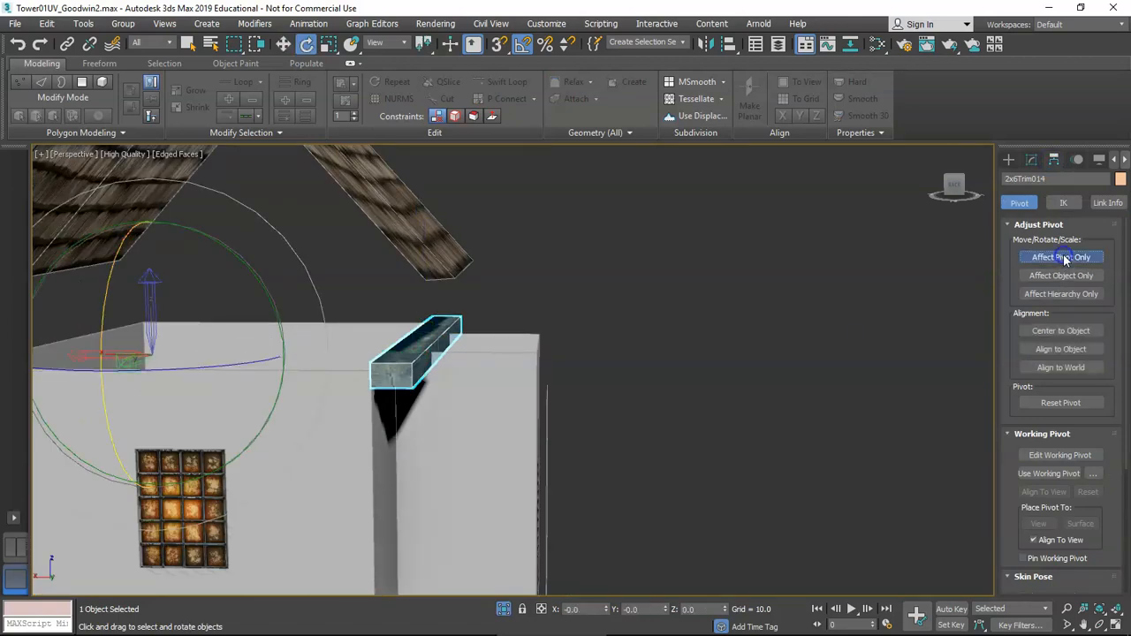
pyautogui.click(1070, 331)
pyautogui.click(1073, 256)
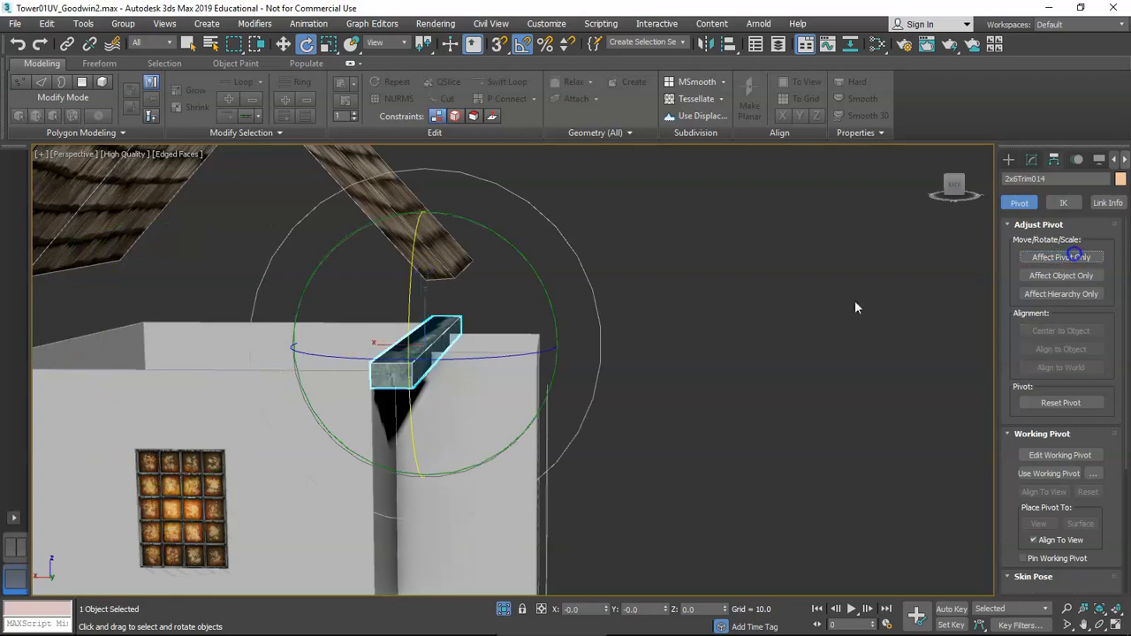
# - Rotate the beam a quarter turn about its length so it stands on edge, and place it at about X -303.27, Z 73.60
pyautogui.moveTo(530, 261); pyautogui.dragTo(554, 328)
pyautogui.keyDown('alt'); pyautogui.moveTo(427, 372); pyautogui.dragTo(426, 349, button='middle'); pyautogui.keyUp('alt')
pyautogui.press('w')
pyautogui.scroll(3, 409, 356)
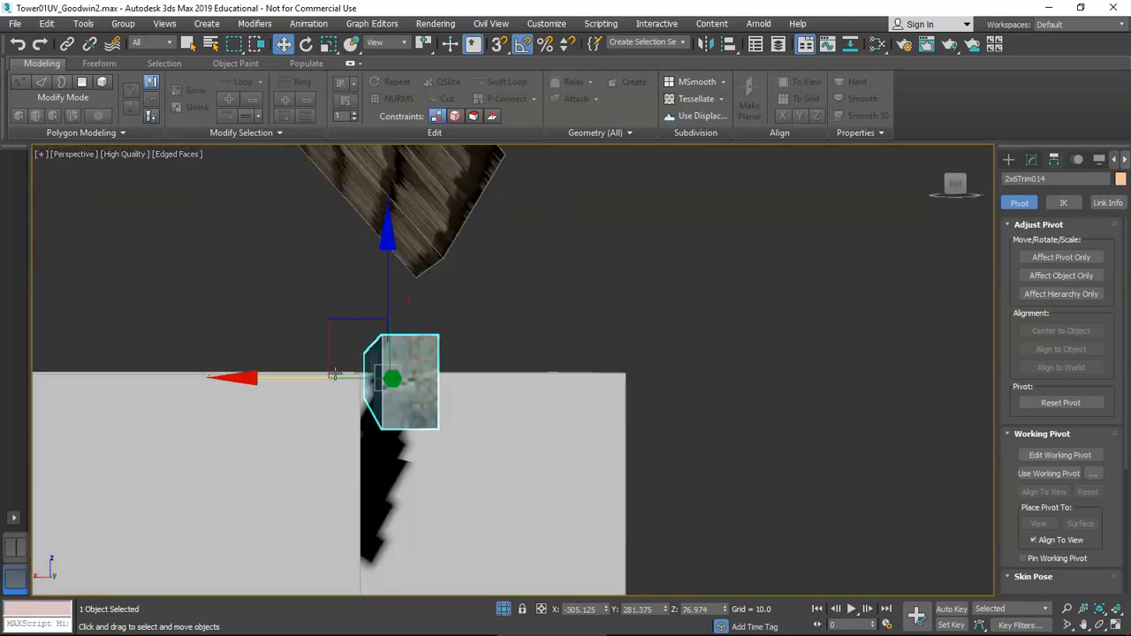
pyautogui.moveTo(312, 380); pyautogui.dragTo(299, 378)
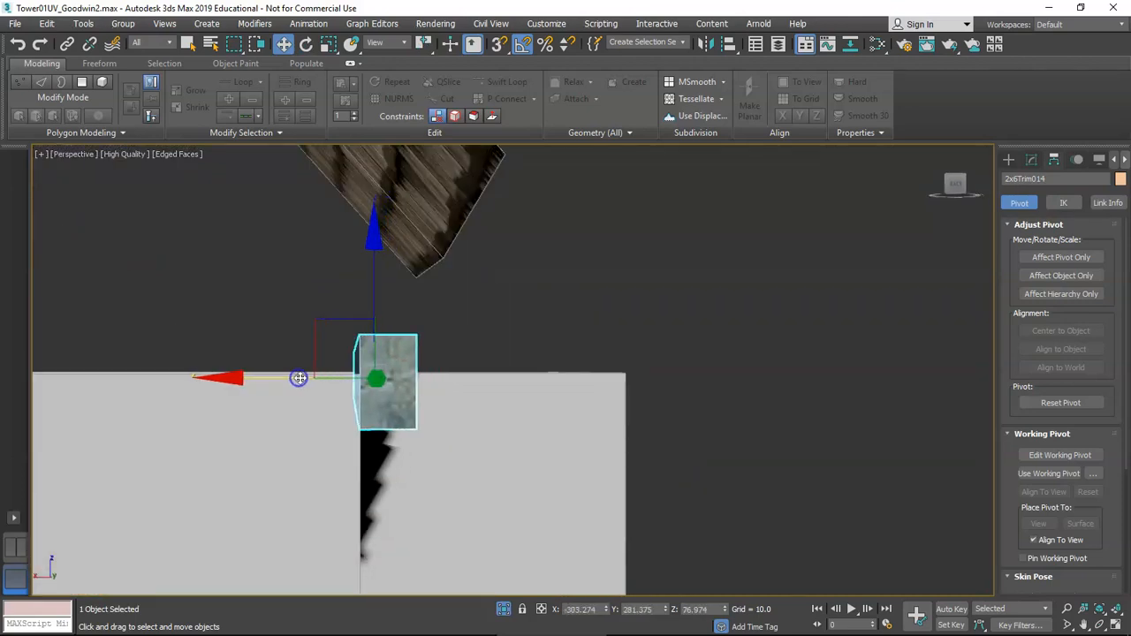
pyautogui.keyDown('alt'); pyautogui.moveTo(298, 378); pyautogui.dragTo(295, 381, button='middle'); pyautogui.keyUp('alt')
pyautogui.moveTo(419, 259); pyautogui.dragTo(419, 287)
pyautogui.scroll(-5, 427, 311)
pyautogui.keyDown('alt'); pyautogui.moveTo(458, 401); pyautogui.dragTo(403, 404, button='middle'); pyautogui.keyUp('alt')
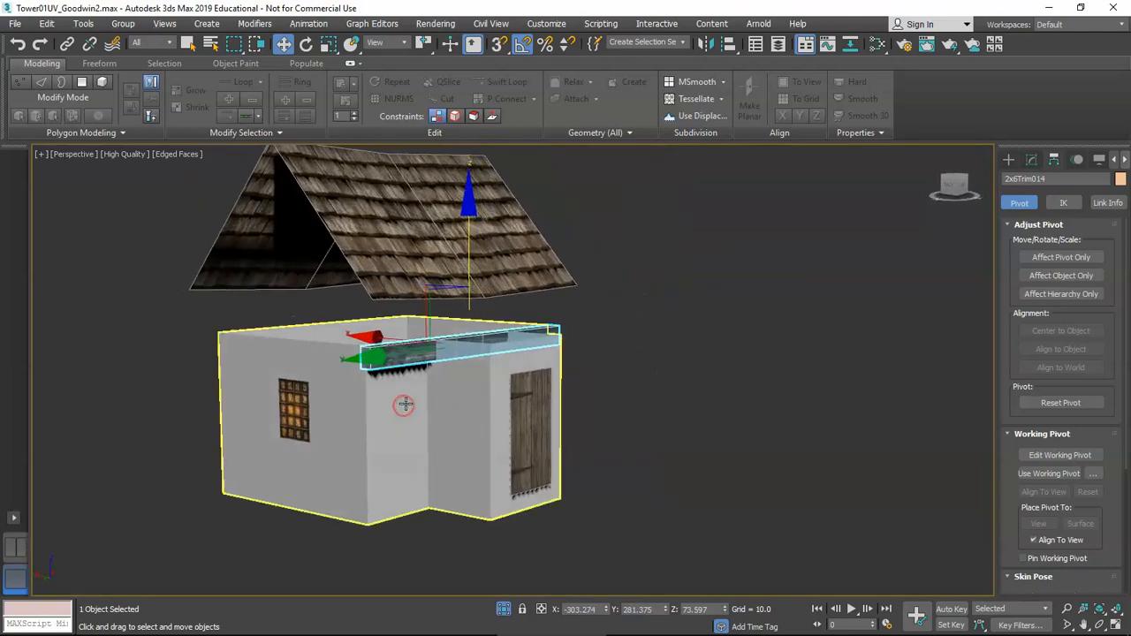
pyautogui.moveTo(511, 411)
pyautogui.keyDown('alt'); pyautogui.mouseDown(button='middle')
pyautogui.moveTo(482, 409)
pyautogui.moveTo(509, 412)
pyautogui.mouseUp(button='middle'); pyautogui.keyUp('alt')
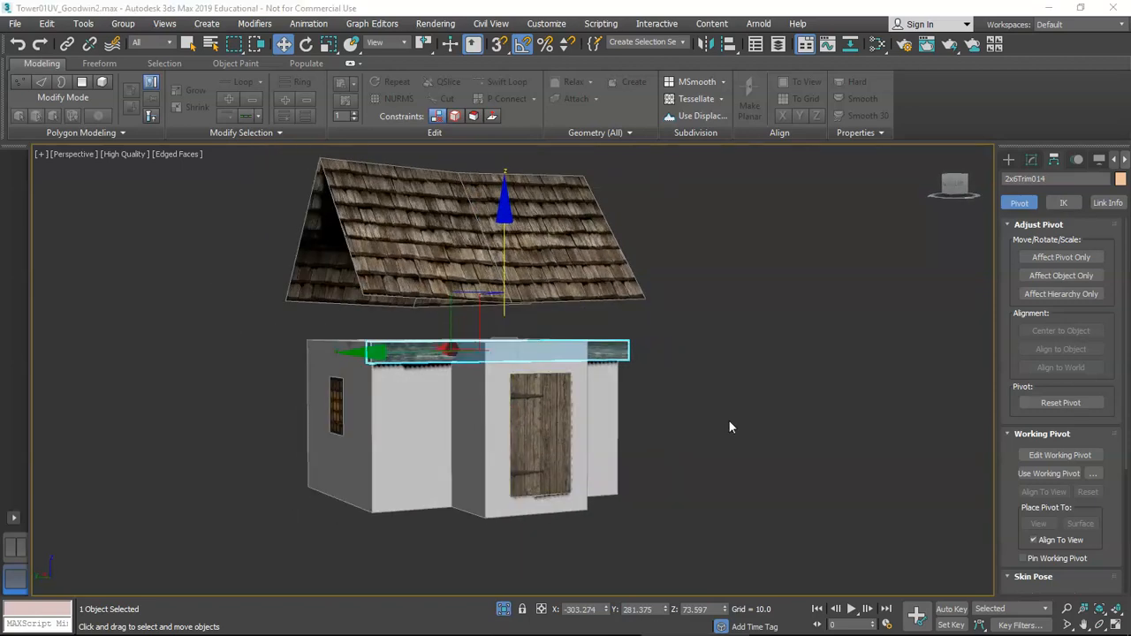
# - Lower the wooden door to about Z 37.39 so that it sits closer to the base of its wall
pyautogui.scroll(5, 657, 328)
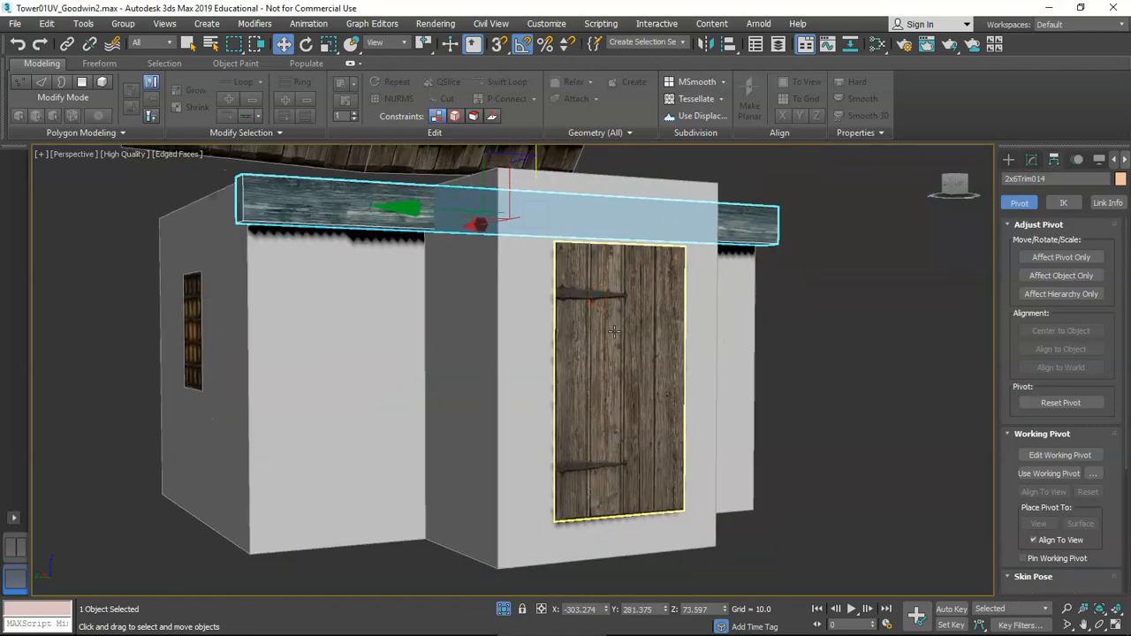
pyautogui.click(614, 331)
pyautogui.moveTo(623, 305); pyautogui.dragTo(612, 336)
pyautogui.moveTo(584, 384); pyautogui.dragTo(650, 327, button='middle')
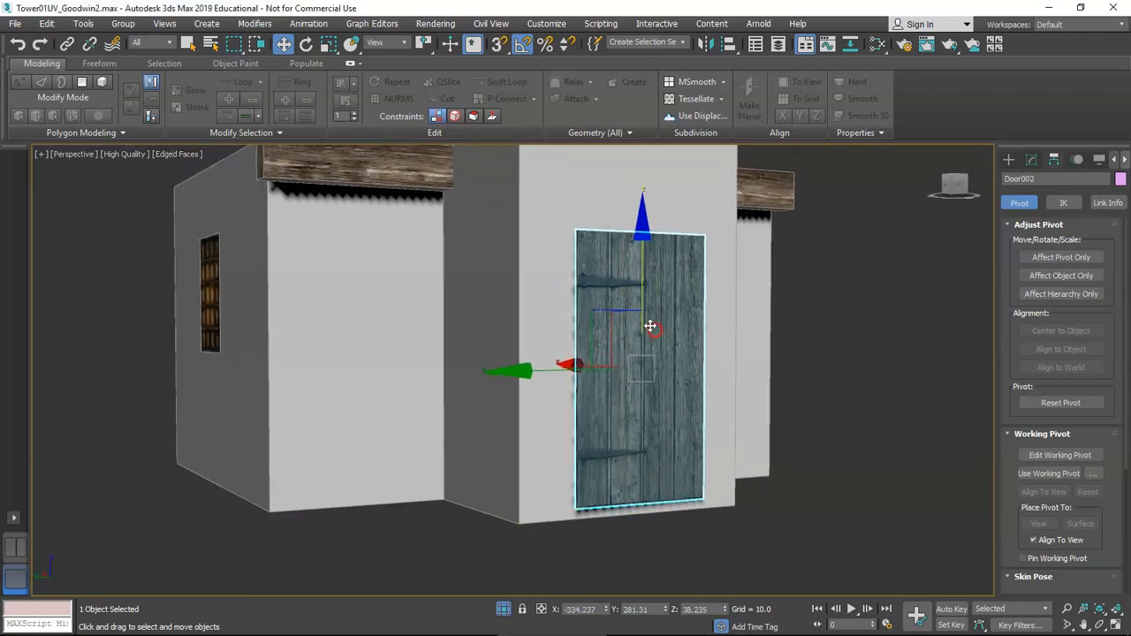
pyautogui.moveTo(639, 283); pyautogui.dragTo(641, 289)
pyautogui.moveTo(649, 330); pyautogui.dragTo(646, 331, button='middle')
pyautogui.moveTo(611, 340); pyautogui.dragTo(591, 346)
pyautogui.hotkey('ctrl', 'z')
pyautogui.keyDown('alt'); pyautogui.moveTo(643, 349); pyautogui.dragTo(674, 364, button='middle'); pyautogui.keyUp('alt')
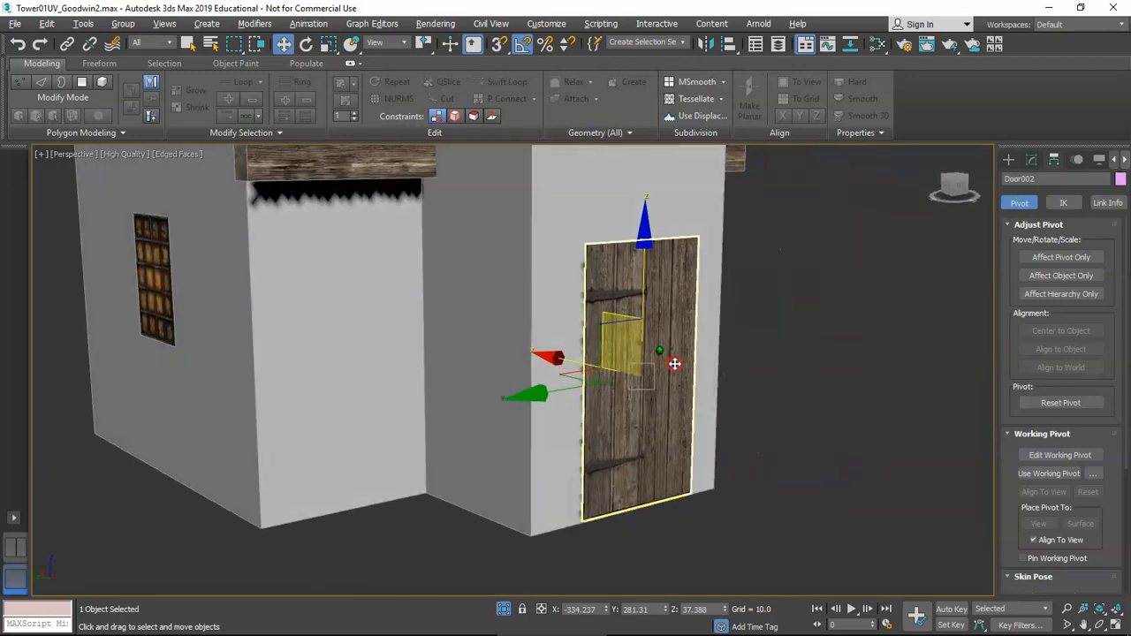
pyautogui.moveTo(643, 301); pyautogui.dragTo(643, 302)
pyautogui.keyDown('alt'); pyautogui.moveTo(646, 329); pyautogui.dragTo(591, 325, button='middle'); pyautogui.keyUp('alt')
pyautogui.moveTo(663, 330); pyautogui.dragTo(698, 358, button='middle')
# - Lower the open top border of House_Base to about Z 59.77, down near the top of the door
pyautogui.click(705, 348)
pyautogui.scroll(-4, 699, 348)
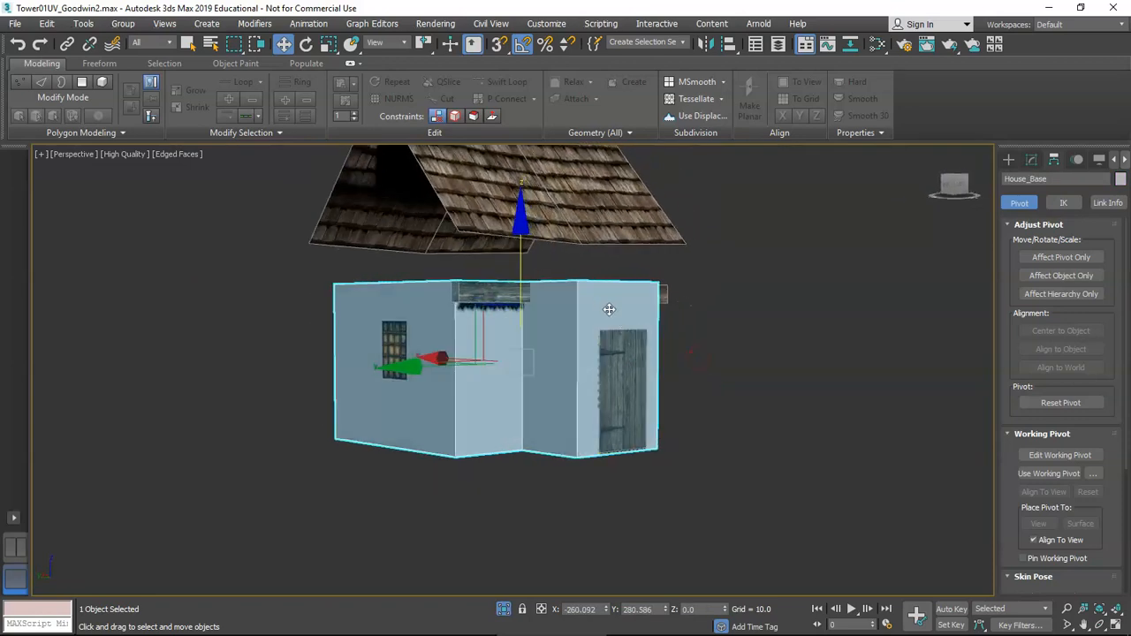
pyautogui.moveTo(609, 309); pyautogui.dragTo(616, 341, button='middle')
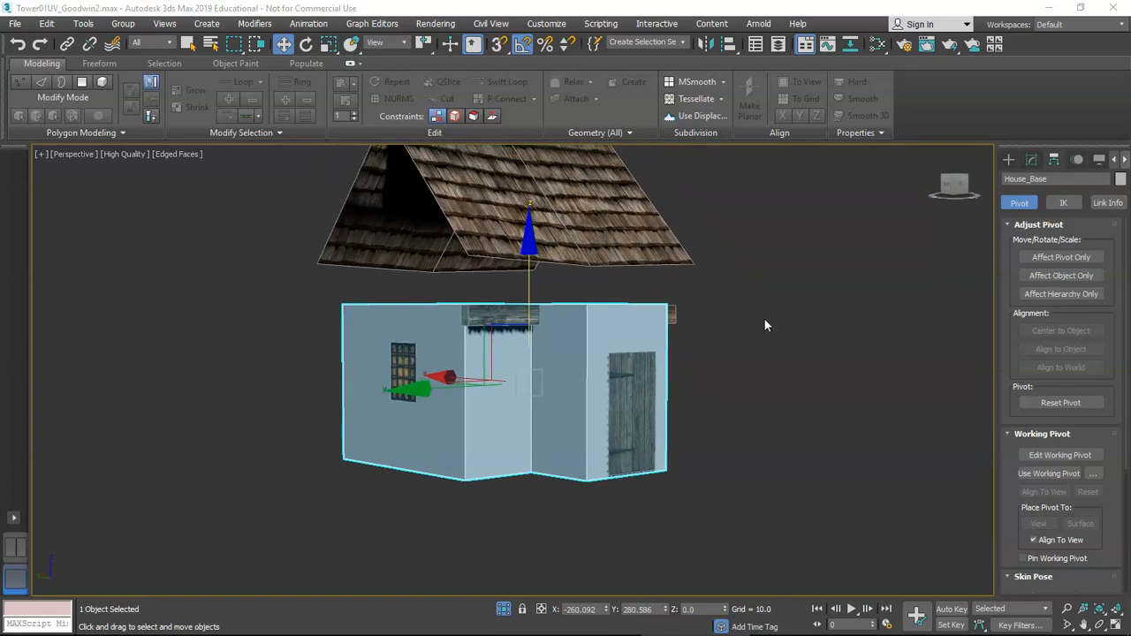
pyautogui.keyDown('alt'); pyautogui.moveTo(491, 360); pyautogui.dragTo(564, 348, button='middle'); pyautogui.keyUp('alt')
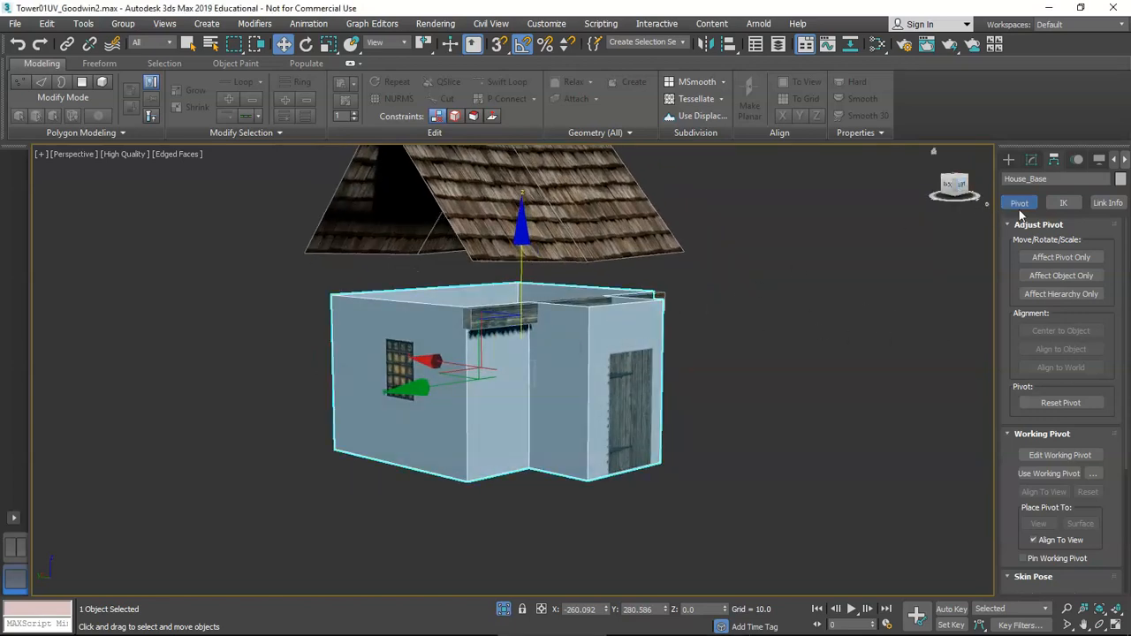
pyautogui.click(1033, 160)
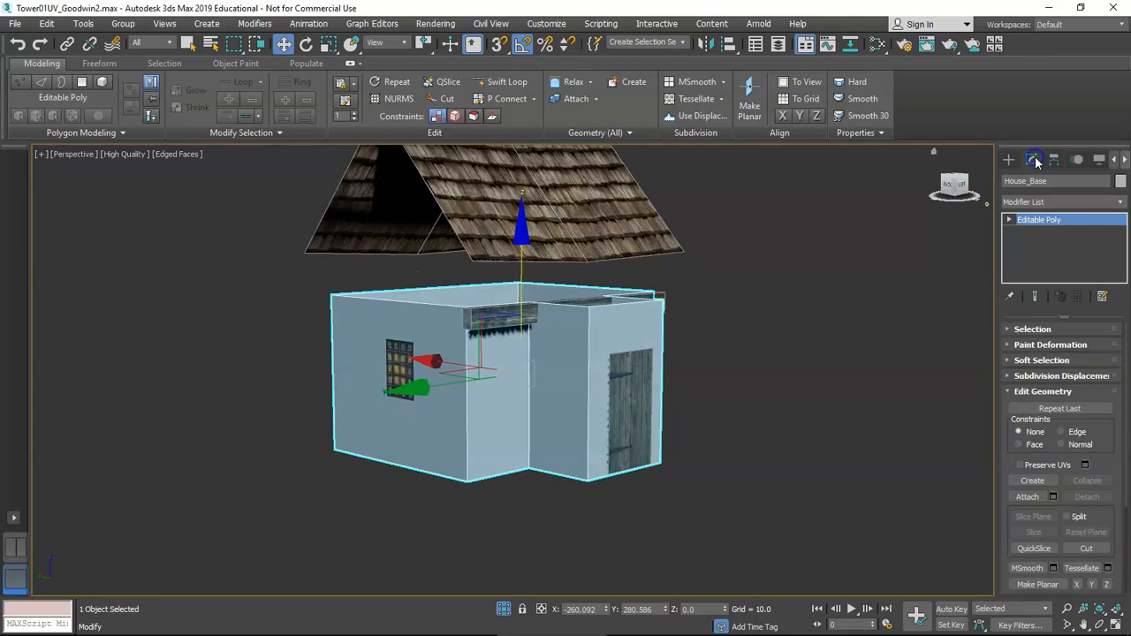
pyautogui.click(1012, 218)
pyautogui.scroll(-2, 1045, 274)
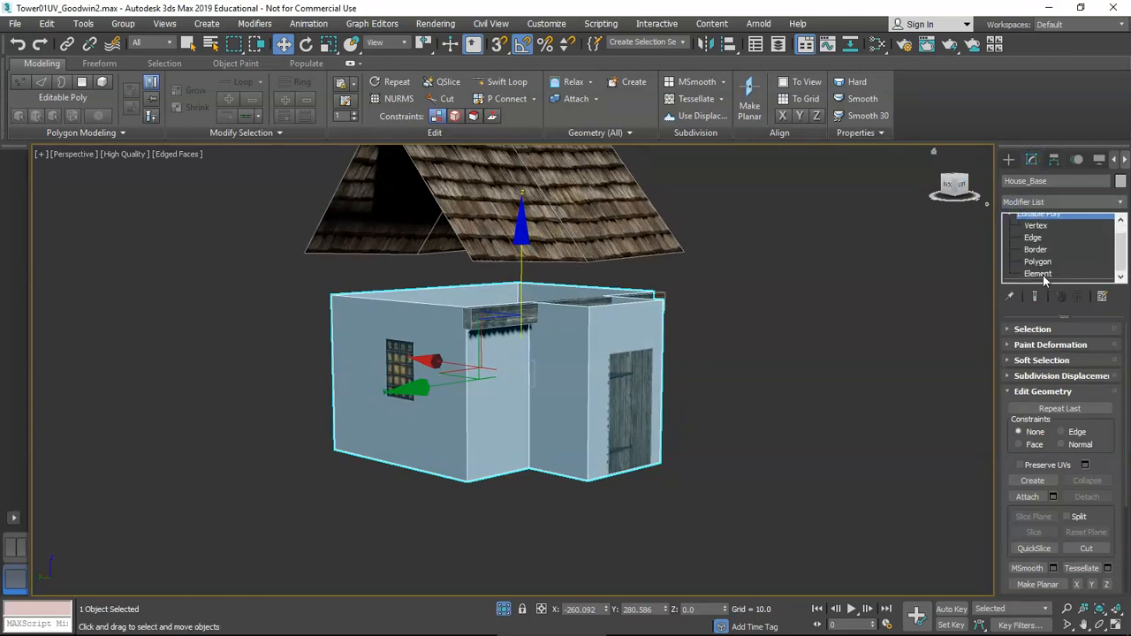
pyautogui.click(1036, 243)
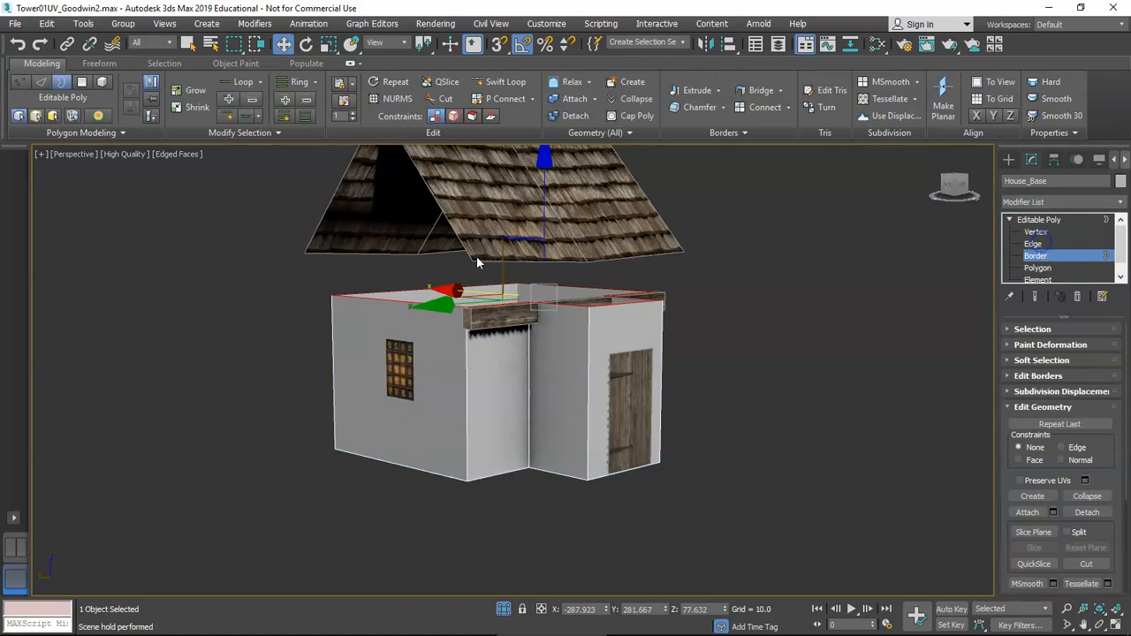
pyautogui.click(725, 321)
pyautogui.click(578, 308)
pyautogui.moveTo(547, 221); pyautogui.dragTo(547, 264)
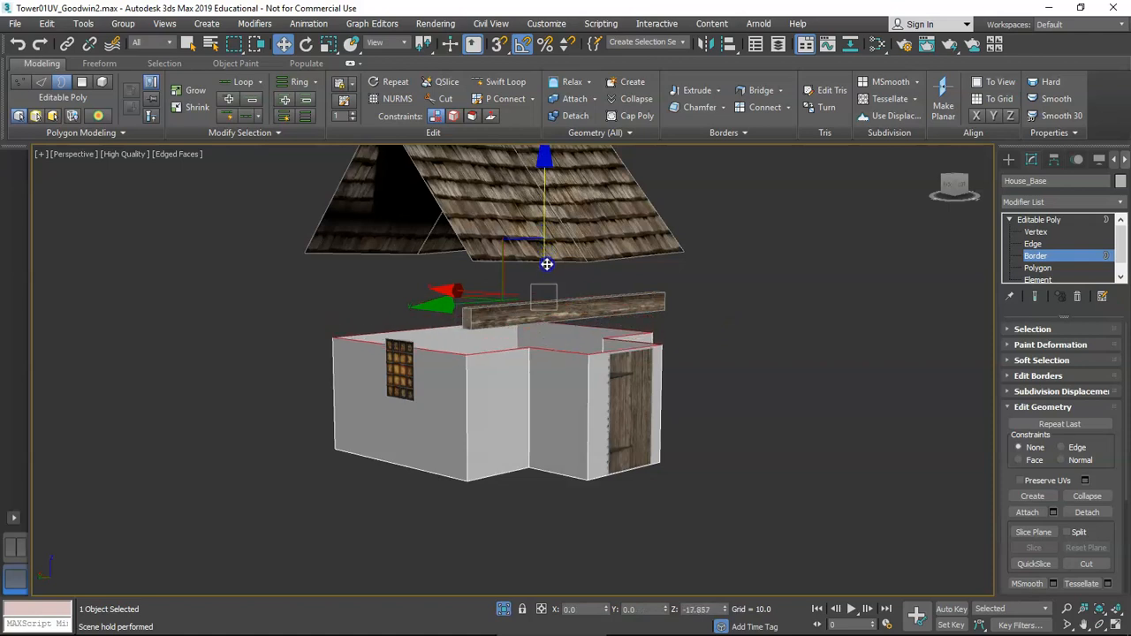
# - Fine-tune the top border of House_Base down to about Z 59.47 and return to object level
pyautogui.scroll(5, 616, 338)
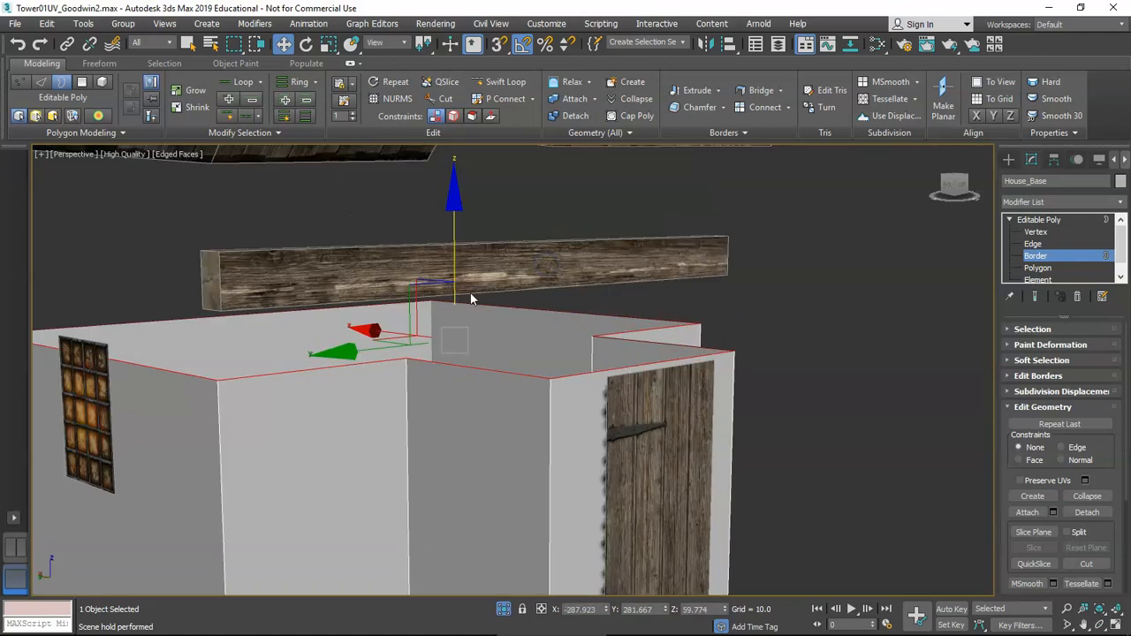
pyautogui.moveTo(451, 269); pyautogui.dragTo(454, 273)
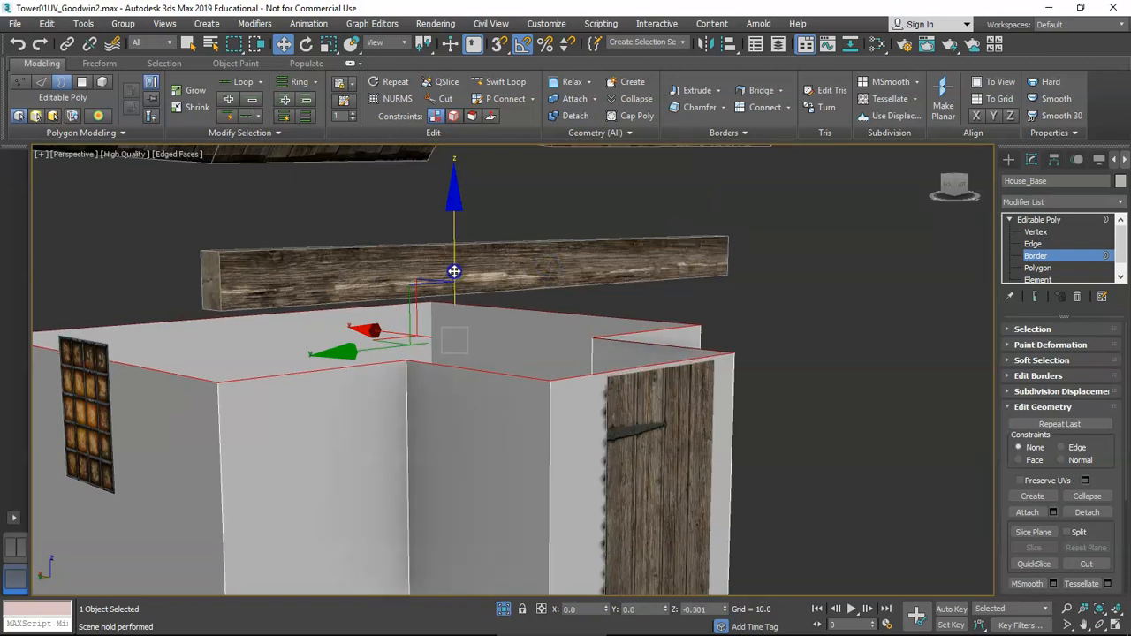
pyautogui.scroll(-4, 532, 310)
pyautogui.keyDown('alt'); pyautogui.moveTo(532, 310); pyautogui.dragTo(500, 325, button='middle'); pyautogui.keyUp('alt')
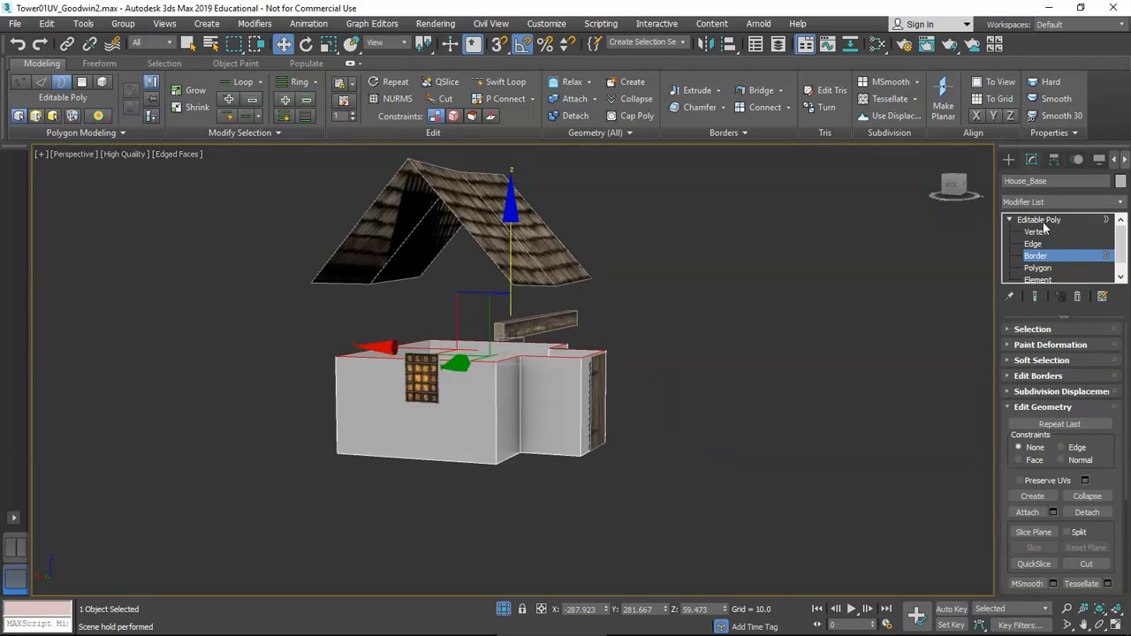
pyautogui.click(1043, 221)
# - Lower the wooden beam along Z so it sits against the top edge of the shortened walls
pyautogui.scroll(5, 611, 371)
pyautogui.moveTo(612, 370)
pyautogui.keyDown('alt'); pyautogui.mouseDown(button='middle')
pyautogui.moveTo(521, 346)
pyautogui.moveTo(618, 365)
pyautogui.mouseUp(button='middle'); pyautogui.keyUp('alt')
pyautogui.click(543, 291)
pyautogui.moveTo(543, 291); pyautogui.dragTo(554, 305, button='middle')
pyautogui.moveTo(550, 232); pyautogui.dragTo(550, 306)
pyautogui.scroll(-4, 549, 306)
pyautogui.scroll(2, 541, 356)
# - Move the lattice window sideways along its wall to about X -252.90
pyautogui.moveTo(532, 338); pyautogui.dragTo(574, 357, button='middle')
pyautogui.click(532, 386)
pyautogui.moveTo(519, 353); pyautogui.dragTo(492, 352)
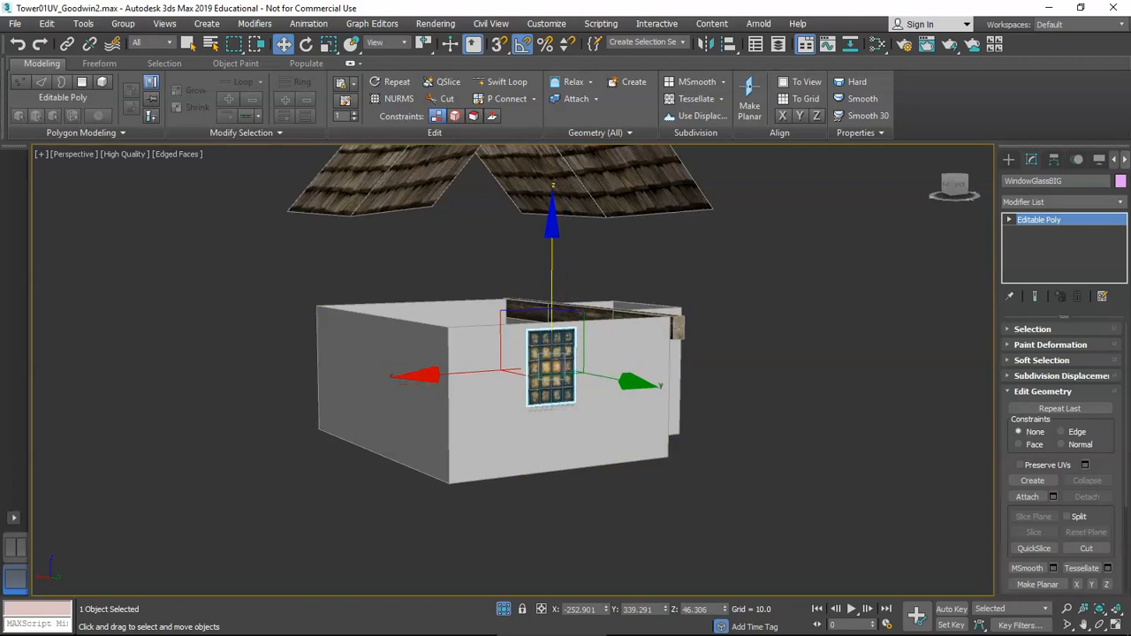
pyautogui.keyDown('alt'); pyautogui.moveTo(495, 381); pyautogui.dragTo(626, 405, button='middle'); pyautogui.keyUp('alt')
pyautogui.moveTo(617, 406)
pyautogui.keyDown('alt'); pyautogui.mouseDown(button='middle')
pyautogui.moveTo(546, 410)
pyautogui.moveTo(639, 406)
pyautogui.mouseUp(button='middle'); pyautogui.keyUp('alt')
# - Shrink the lattice window uniformly so it fits within the shortened wall
pyautogui.scroll(5, 408, 396)
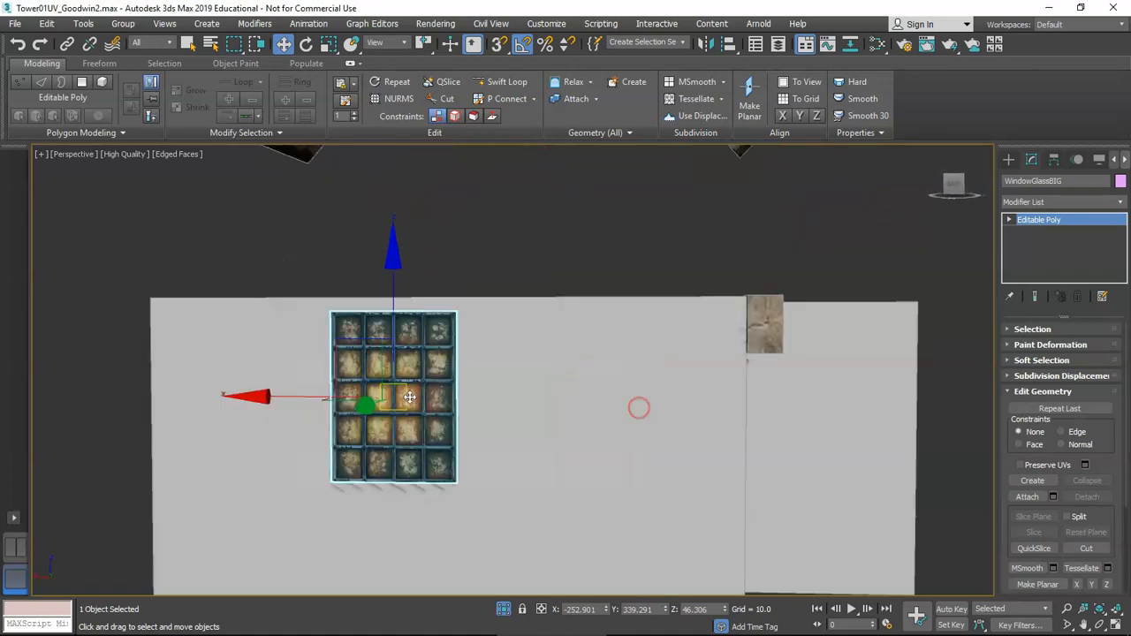
pyautogui.press('r')
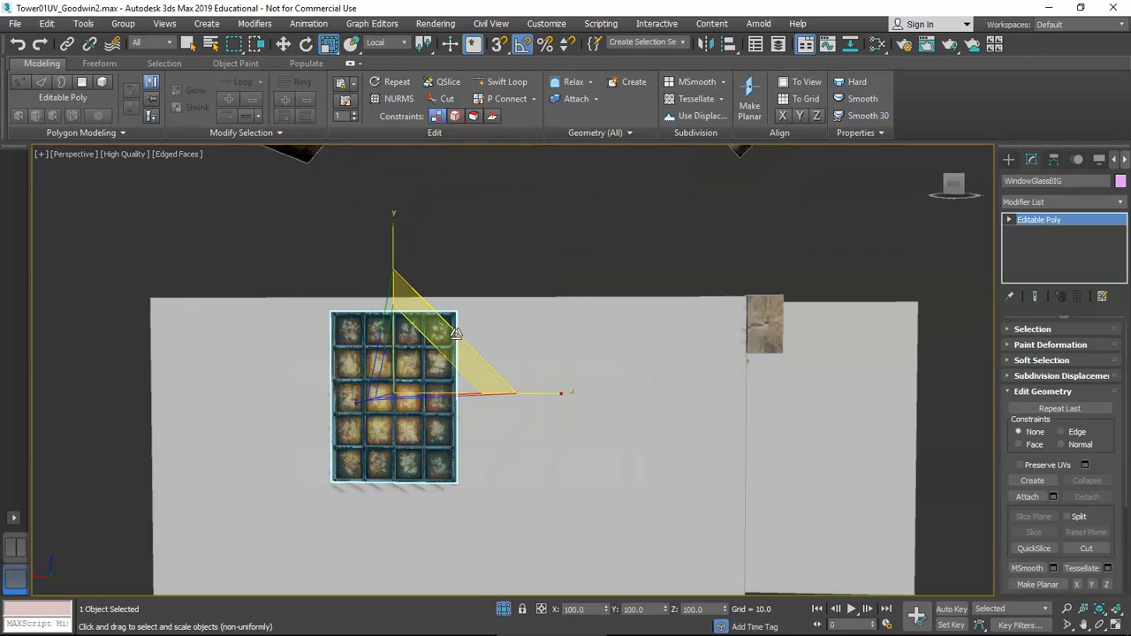
pyautogui.moveTo(456, 333); pyautogui.dragTo(447, 397)
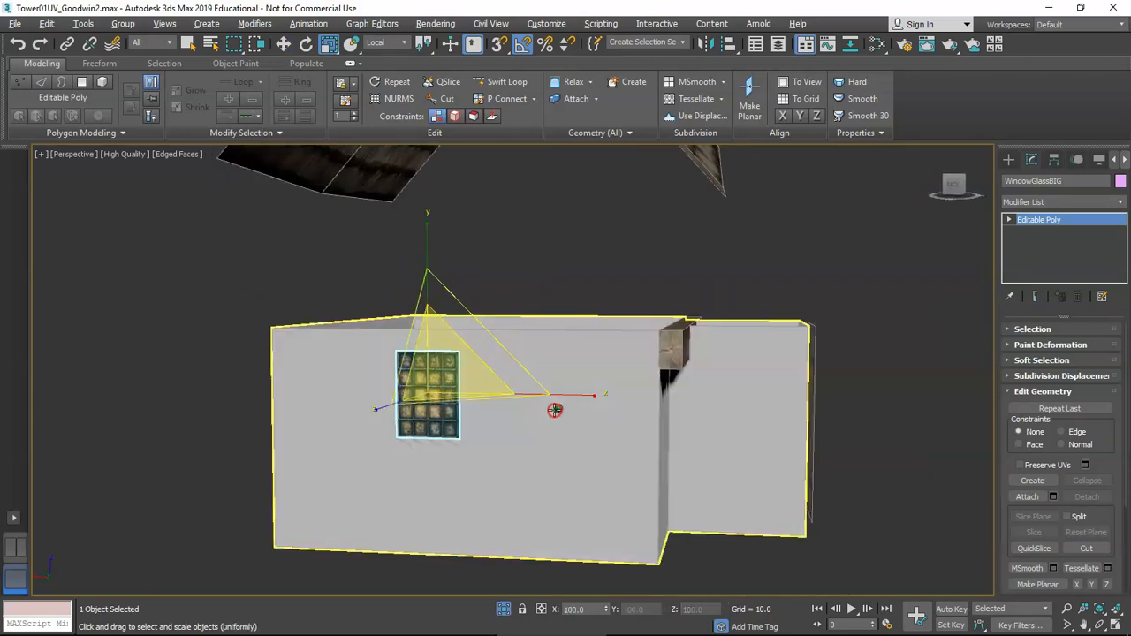
pyautogui.keyDown('alt'); pyautogui.moveTo(555, 410); pyautogui.dragTo(687, 428, button='middle'); pyautogui.keyUp('alt')
pyautogui.press('w')
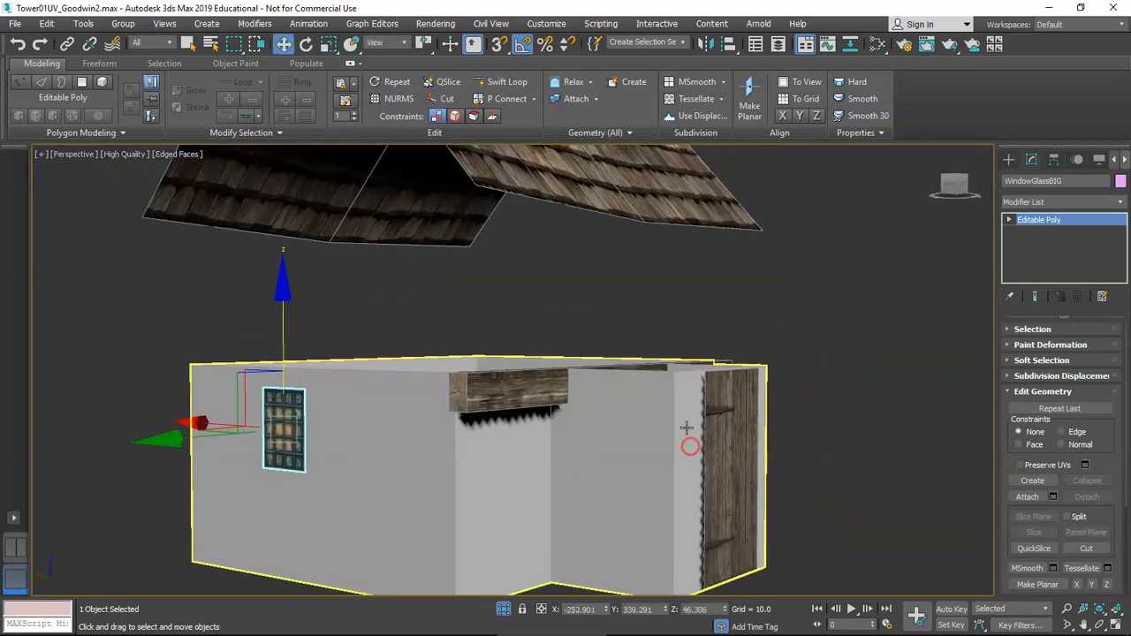
pyautogui.scroll(-3, 687, 436)
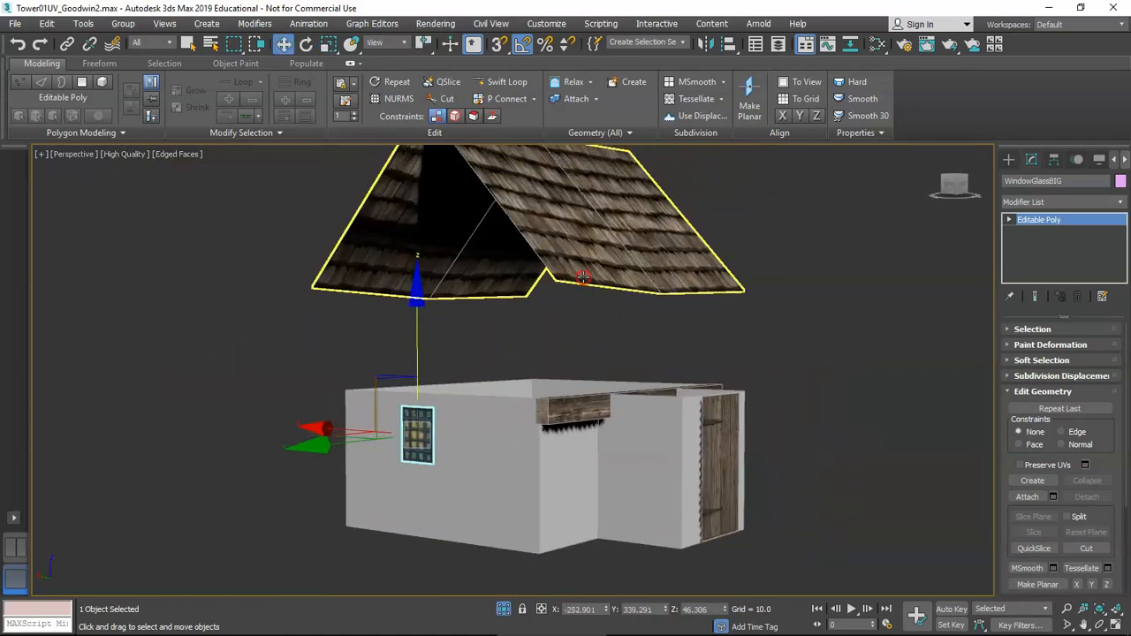
# - Clone House_Base straight up to about Z 48.58 as a second storey and name the clone House_BaseWood
pyautogui.click(507, 459)
pyautogui.moveTo(523, 439); pyautogui.dragTo(532, 448, button='middle')
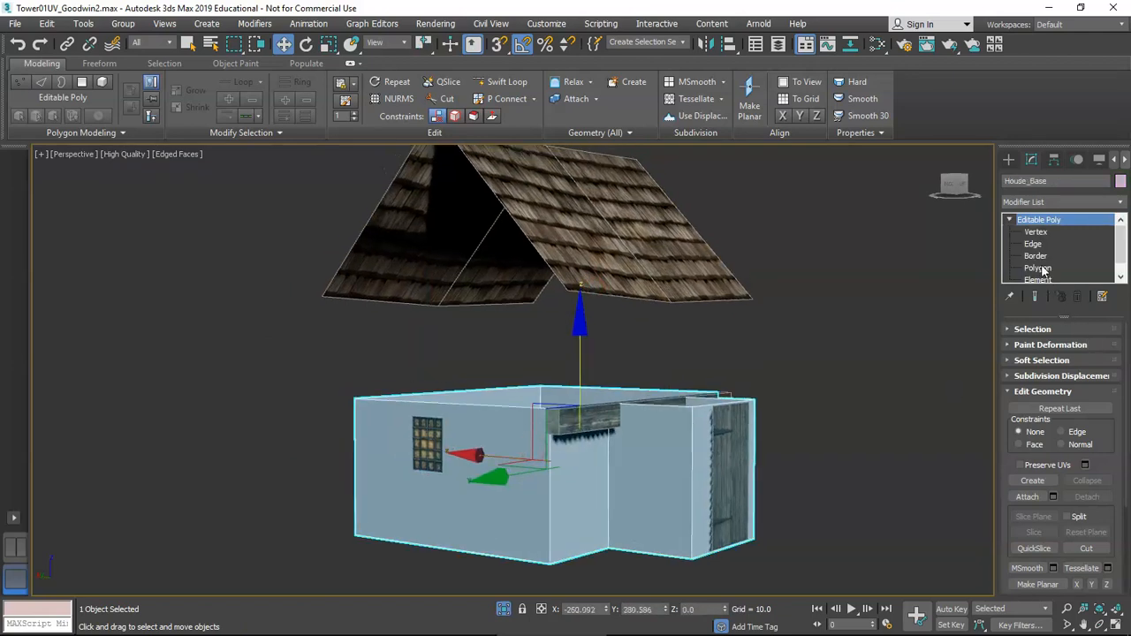
pyautogui.moveTo(579, 436); pyautogui.dragTo(609, 431, button='middle')
pyautogui.moveTo(671, 462); pyautogui.dragTo(696, 485, button='middle')
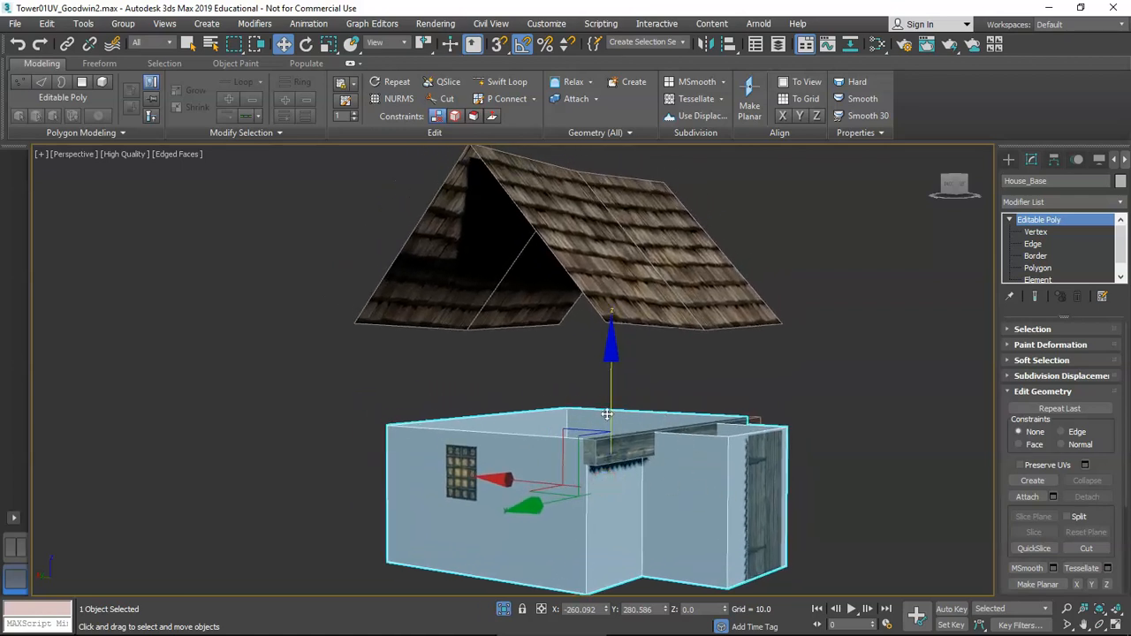
pyautogui.moveTo(617, 407)
pyautogui.keyDown('shift'); pyautogui.mouseDown()
pyautogui.moveTo(613, 253)
pyautogui.moveTo(615, 264)
pyautogui.mouseUp(); pyautogui.keyUp('shift')
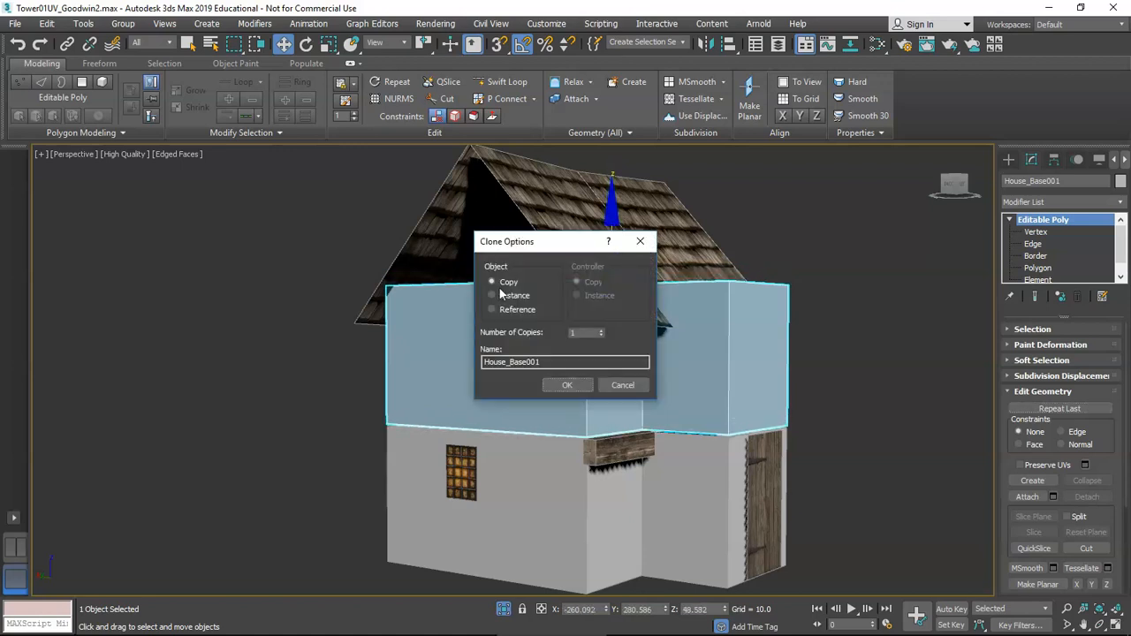
pyautogui.click(543, 362)
pyautogui.click(543, 362)
pyautogui.click(567, 383)
# - Scale House_BaseWood up uniformly so the upper storey slightly overhangs the base walls on all sides
pyautogui.scroll(5, 573, 400)
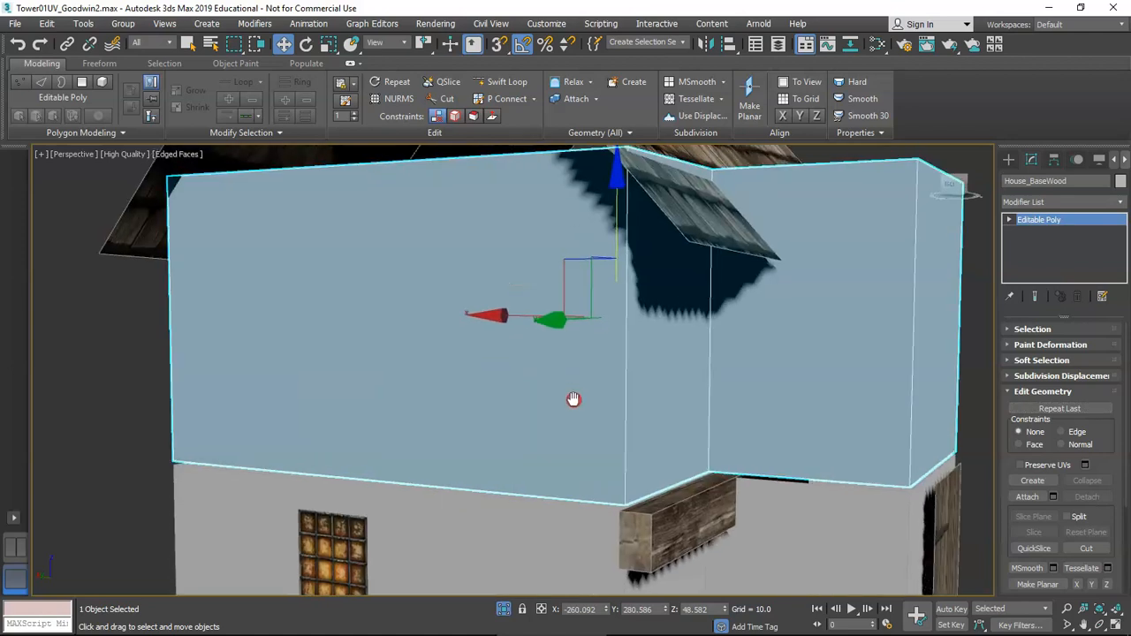
pyautogui.press('r')
pyautogui.scroll(2, 587, 433)
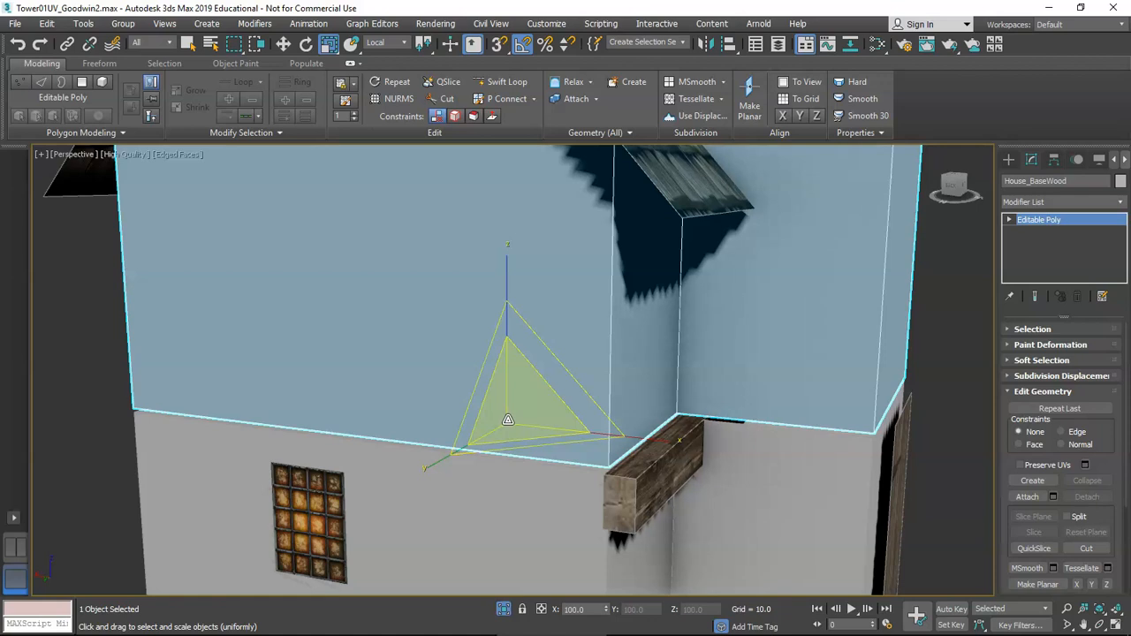
pyautogui.moveTo(508, 420); pyautogui.dragTo(506, 415)
pyautogui.keyDown('alt'); pyautogui.moveTo(623, 471); pyautogui.dragTo(649, 474, button='middle'); pyautogui.keyUp('alt')
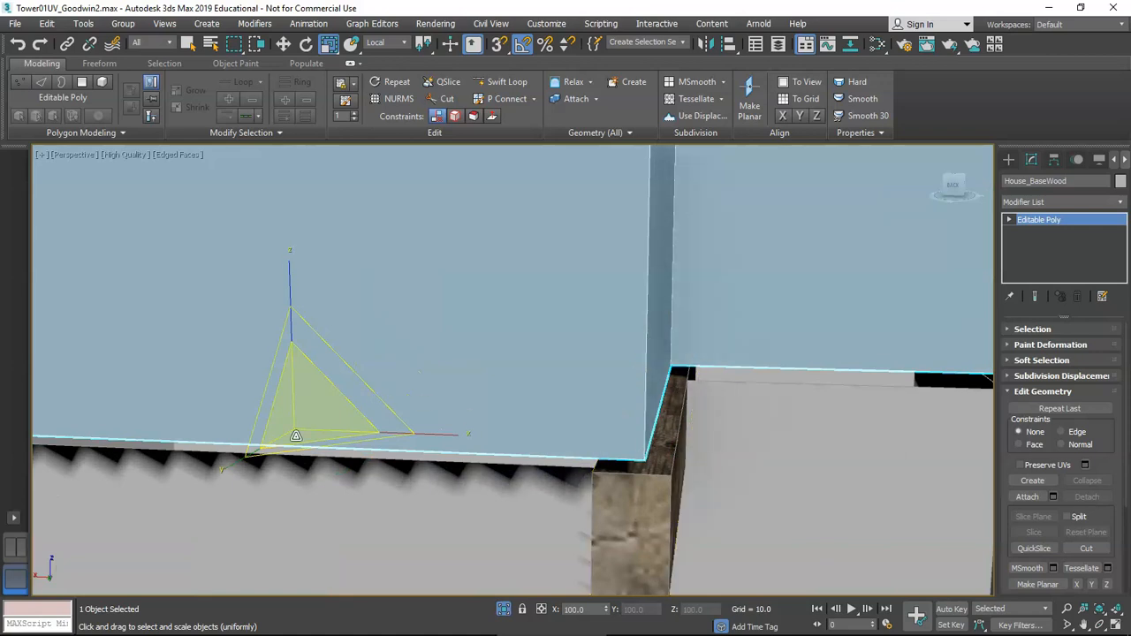
pyautogui.moveTo(296, 423); pyautogui.dragTo(296, 423)
pyautogui.keyDown('alt'); pyautogui.moveTo(595, 447); pyautogui.dragTo(555, 463, button='middle'); pyautogui.keyUp('alt')
pyautogui.scroll(-5, 586, 465)
# - Lower House_BaseWood along Z to about 44.707 so its bottom edge overlaps the top of the base walls
pyautogui.press('w')
pyautogui.scroll(4, 589, 387)
pyautogui.scroll(1, 584, 364)
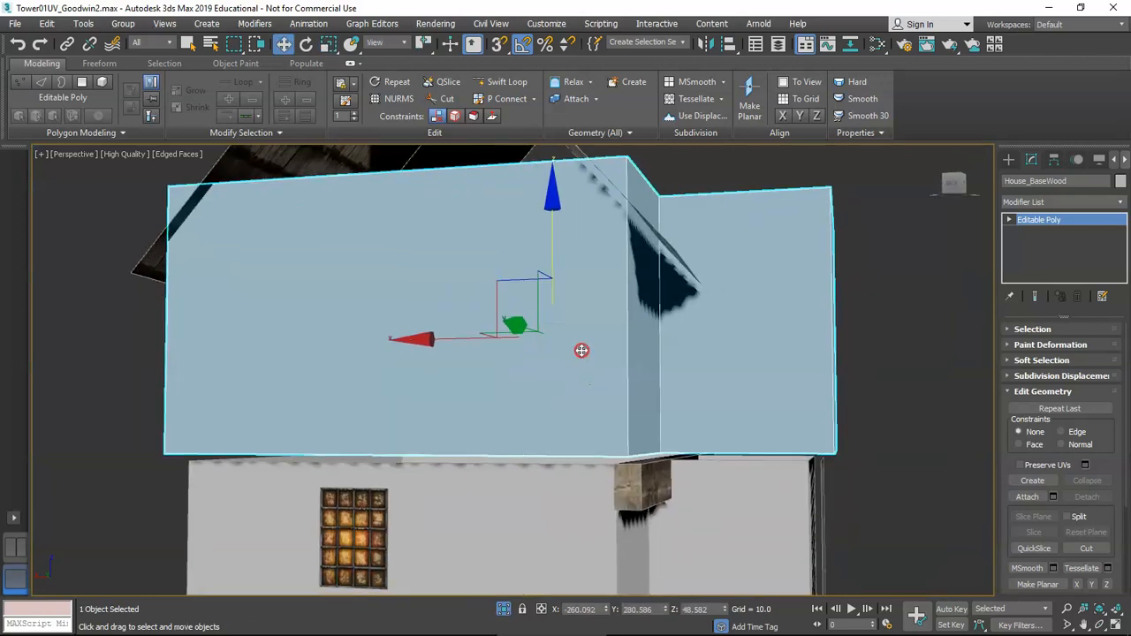
pyautogui.moveTo(553, 248); pyautogui.dragTo(561, 260)
pyautogui.keyDown('alt'); pyautogui.moveTo(560, 259); pyautogui.dragTo(616, 425, button='middle'); pyautogui.keyUp('alt')
pyautogui.scroll(3, 616, 425)
pyautogui.scroll(-3, 593, 414)
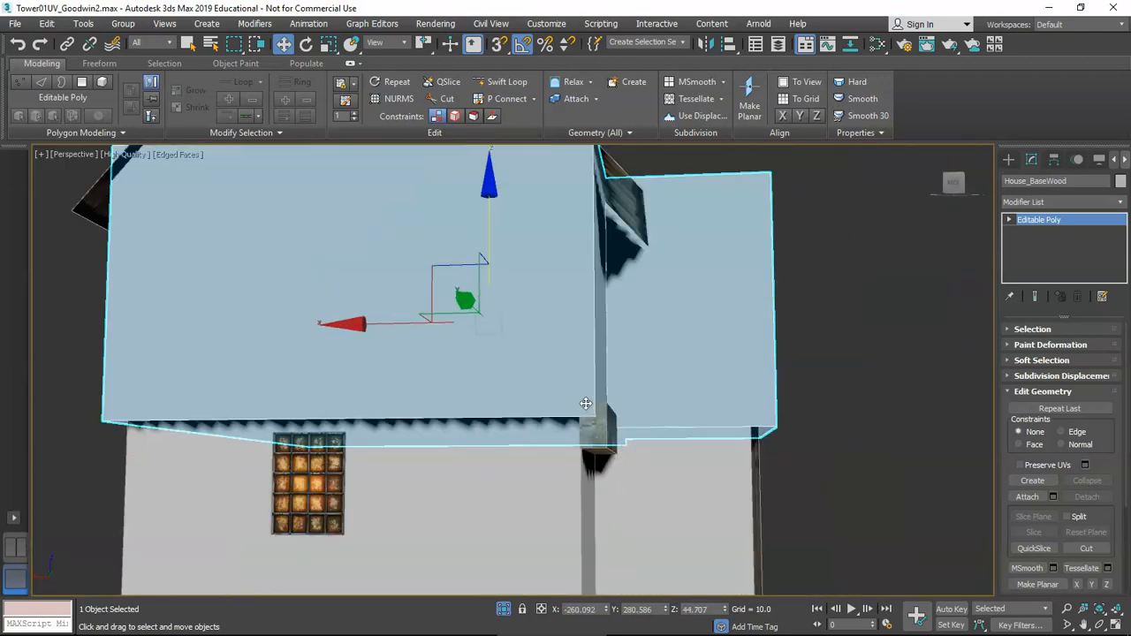
# - Check in wireframe how the upper storey's bottom edge overlaps the base walls and beam, and return to shaded display
pyautogui.press('F3')
pyautogui.scroll(-3, 565, 418)
pyautogui.scroll(-2, 546, 429)
pyautogui.moveTo(550, 431)
pyautogui.keyDown('alt'); pyautogui.mouseDown(button='middle')
pyautogui.moveTo(561, 424)
pyautogui.moveTo(551, 432)
pyautogui.mouseUp(button='middle'); pyautogui.keyUp('alt')
pyautogui.scroll(4, 355, 434)
pyautogui.keyDown('alt'); pyautogui.moveTo(355, 433); pyautogui.dragTo(368, 434, button='middle'); pyautogui.keyUp('alt')
pyautogui.scroll(-2, 492, 466)
pyautogui.press('F3')
pyautogui.keyDown('alt'); pyautogui.moveTo(492, 466); pyautogui.dragTo(543, 375, button='middle'); pyautogui.keyUp('alt')
pyautogui.scroll(-4, 495, 465)
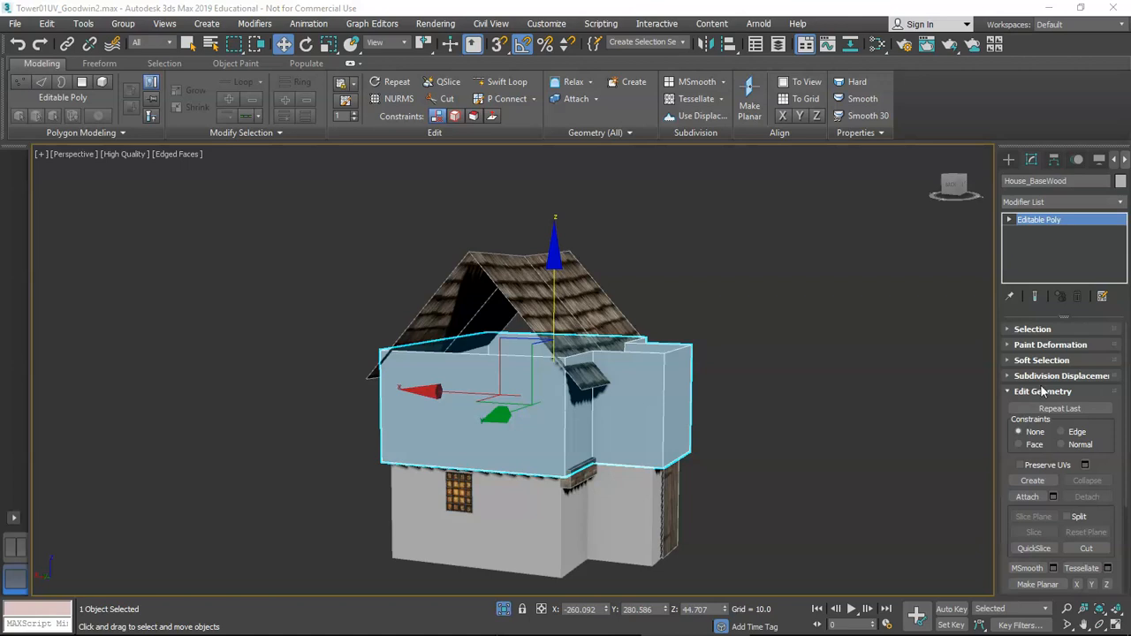
# - Examine the upper storey's overhang above the window, beam and door from several angles
pyautogui.moveTo(540, 364); pyautogui.dragTo(522, 359, button='middle')
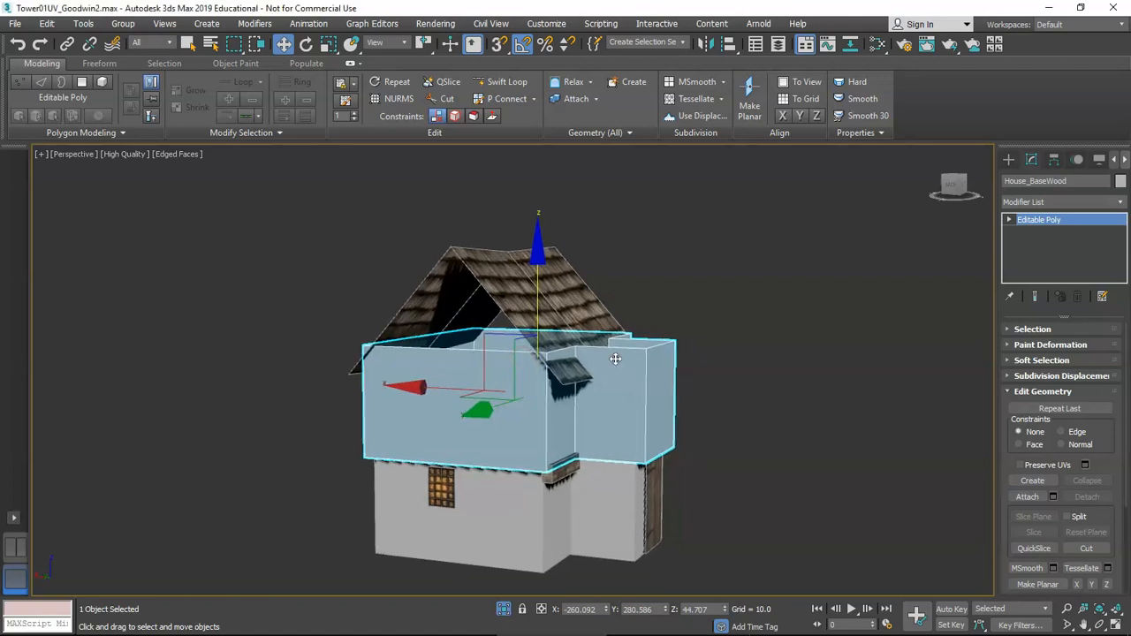
pyautogui.moveTo(619, 403); pyautogui.dragTo(576, 316, button='middle')
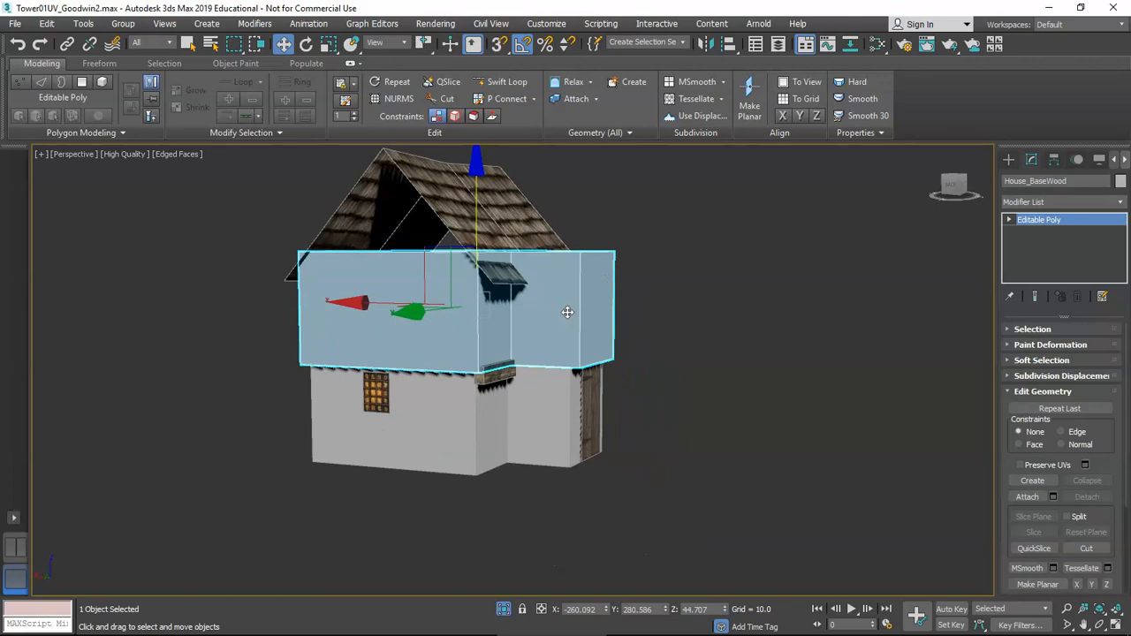
pyautogui.keyDown('alt'); pyautogui.moveTo(567, 312); pyautogui.dragTo(524, 335, button='middle'); pyautogui.keyUp('alt')
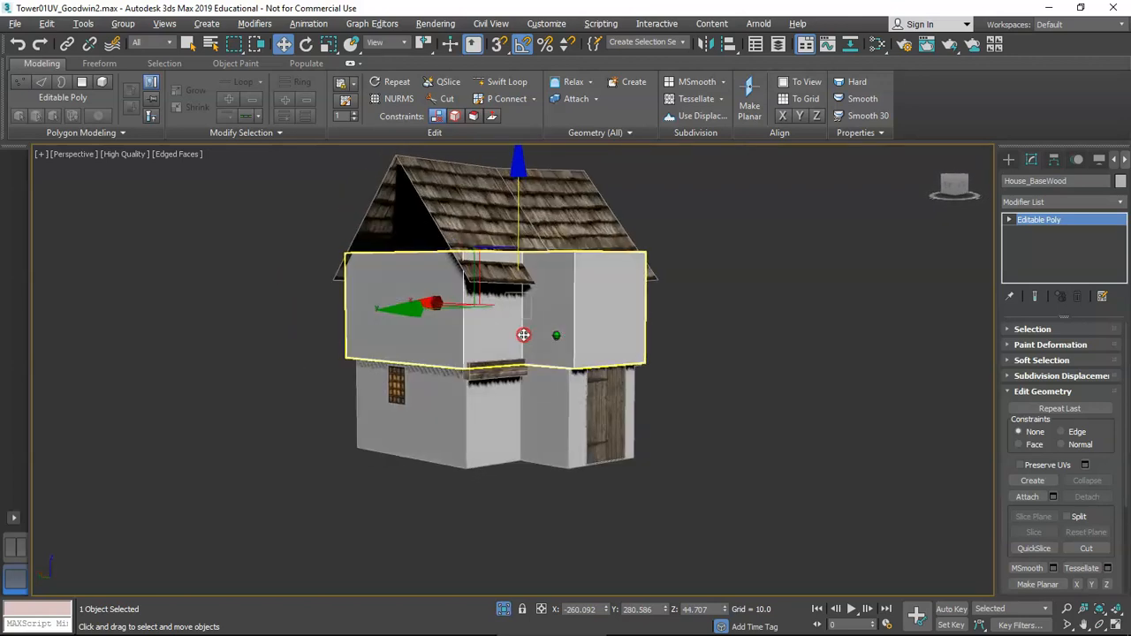
pyautogui.scroll(4, 530, 343)
pyautogui.scroll(-4, 537, 351)
pyautogui.click(546, 391)
pyautogui.moveTo(546, 389)
pyautogui.keyDown('alt'); pyautogui.mouseDown(button='middle')
pyautogui.moveTo(530, 385)
pyautogui.moveTo(550, 387)
pyautogui.mouseUp(button='middle'); pyautogui.keyUp('alt')
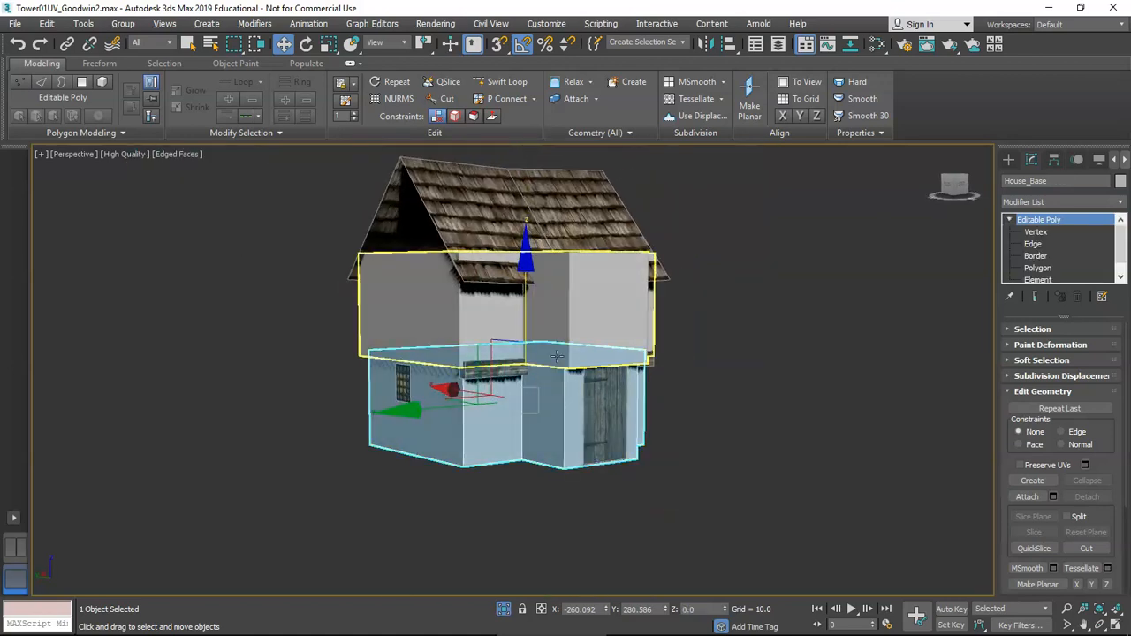
# - Add an Unwrap UVW modifier to House_BaseWood and open its UV editor
pyautogui.click(557, 356)
pyautogui.moveTo(550, 346)
pyautogui.keyDown('alt'); pyautogui.mouseDown(button='middle')
pyautogui.moveTo(579, 357)
pyautogui.moveTo(558, 346)
pyautogui.mouseUp(button='middle'); pyautogui.keyUp('alt')
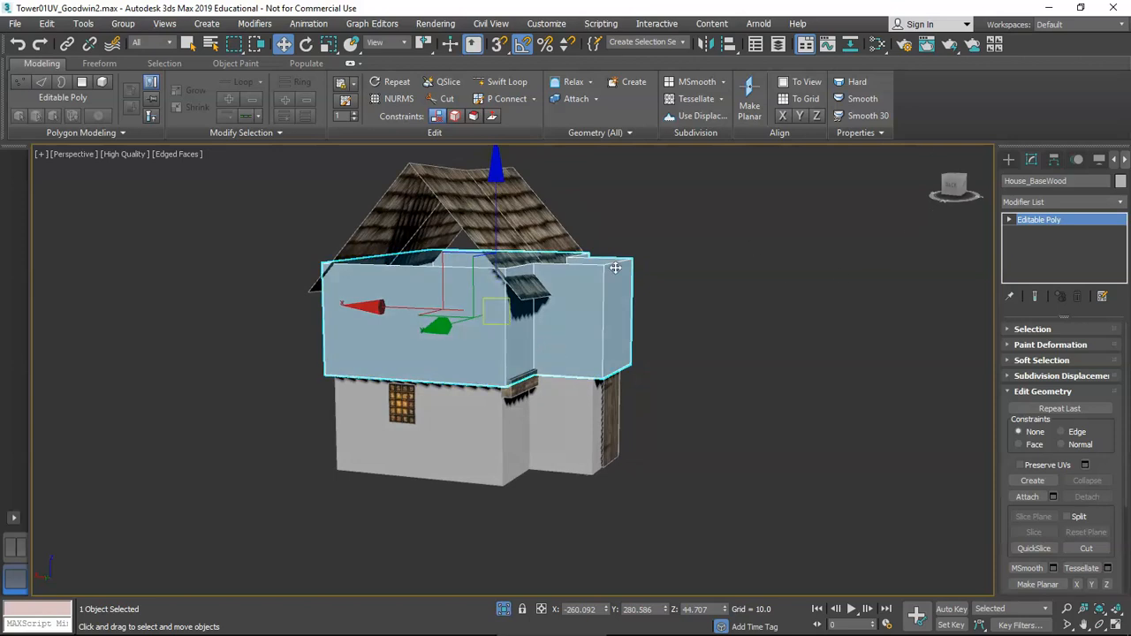
pyautogui.click(1058, 204)
pyautogui.press('u')
pyautogui.press('Return')
pyautogui.scroll(-6, 1064, 454)
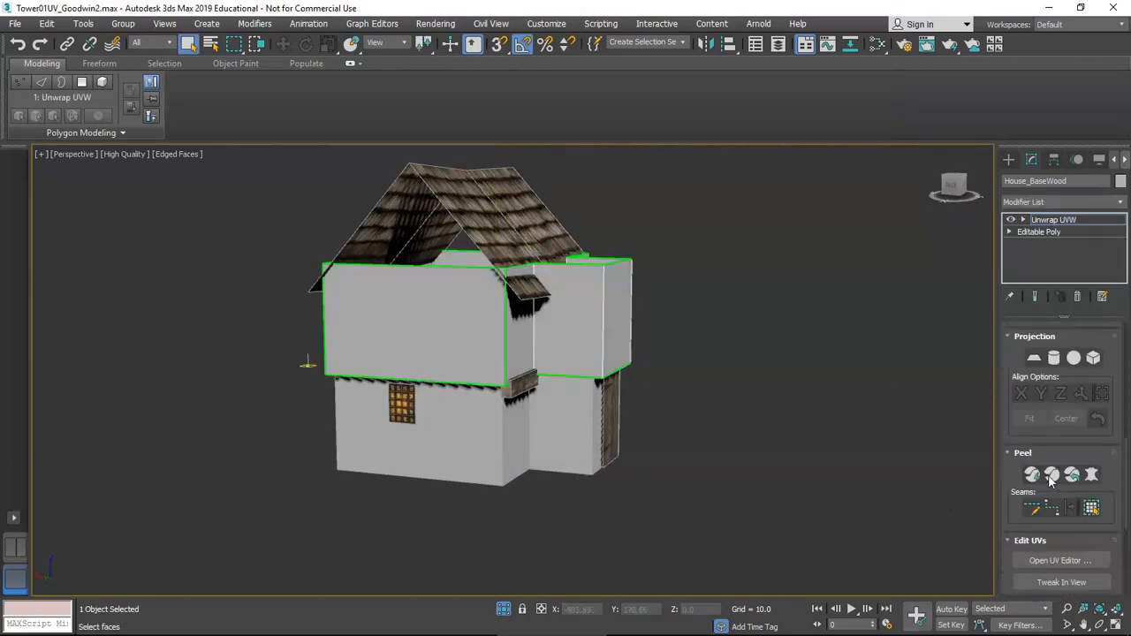
pyautogui.click(1064, 455)
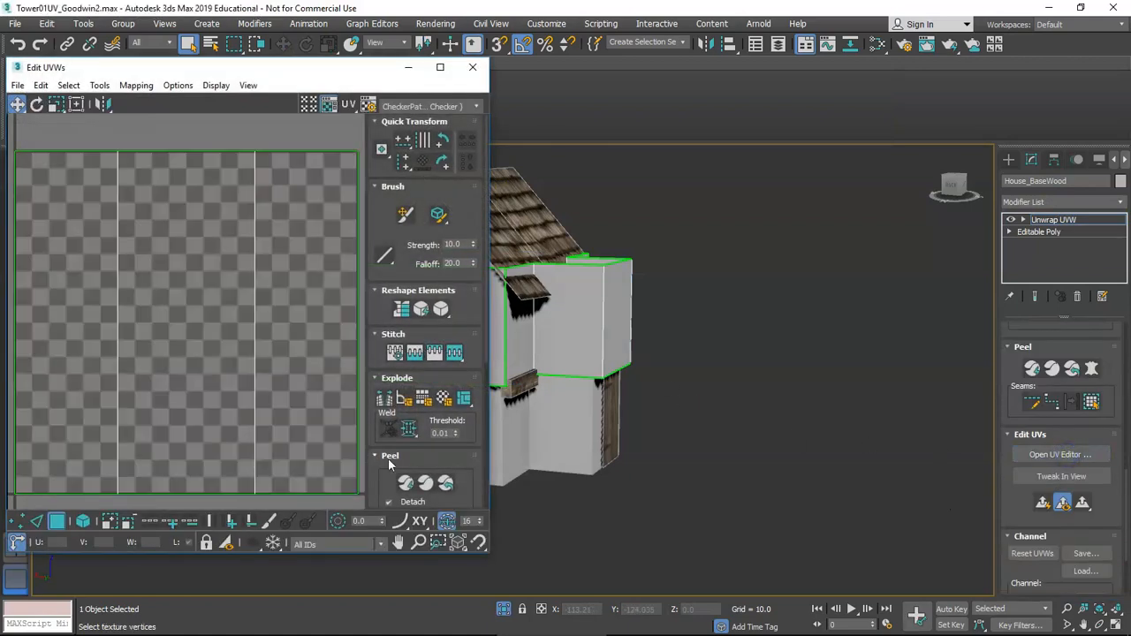
# - Apply Reset Peel to the upper storey's UVs to join its wall faces into one shell
pyautogui.keyDown('alt'); pyautogui.moveTo(584, 398); pyautogui.dragTo(785, 365, button='middle'); pyautogui.keyUp('alt')
pyautogui.click(446, 482)
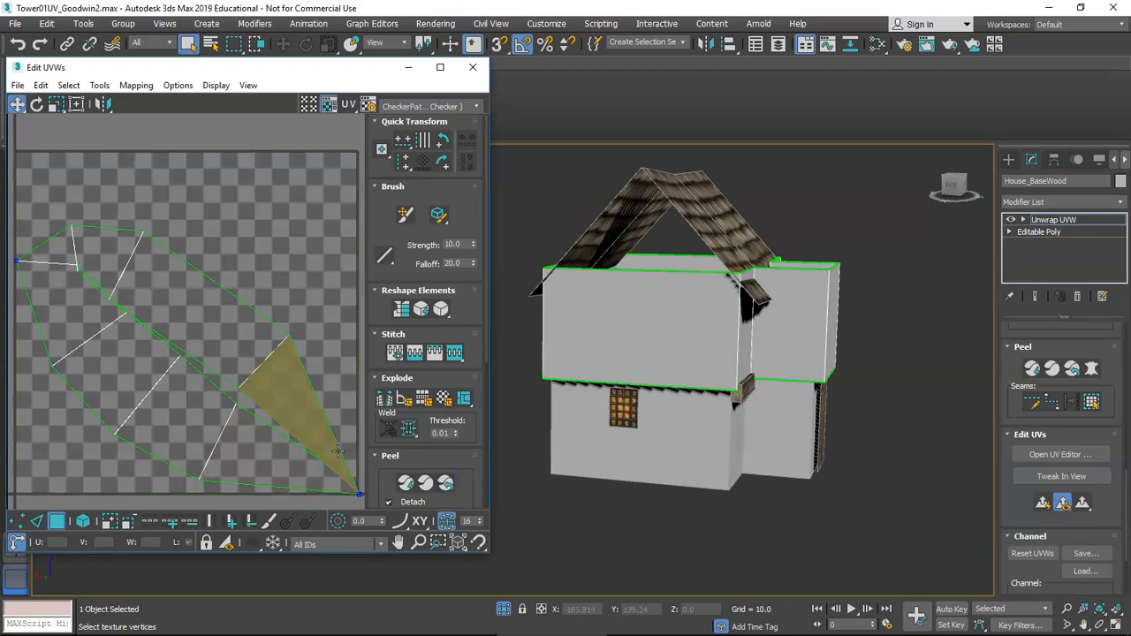
pyautogui.scroll(5, 693, 346)
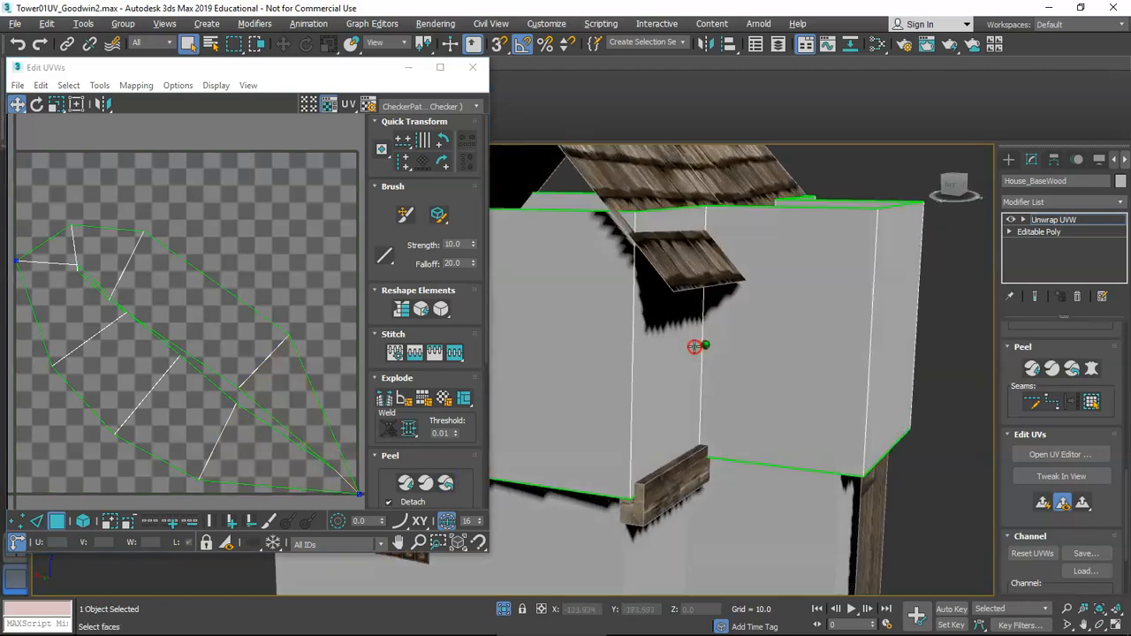
pyautogui.scroll(-5, 693, 346)
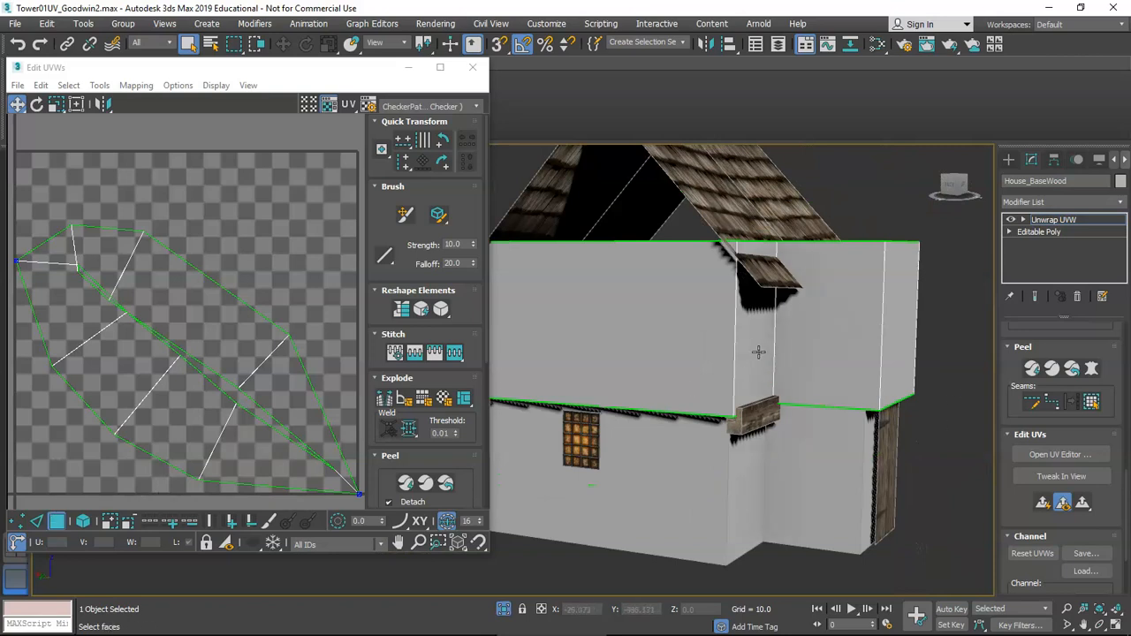
# - Convert the upper storey's vertical inner corner edge beside the beam into a peel seam
pyautogui.press('2')
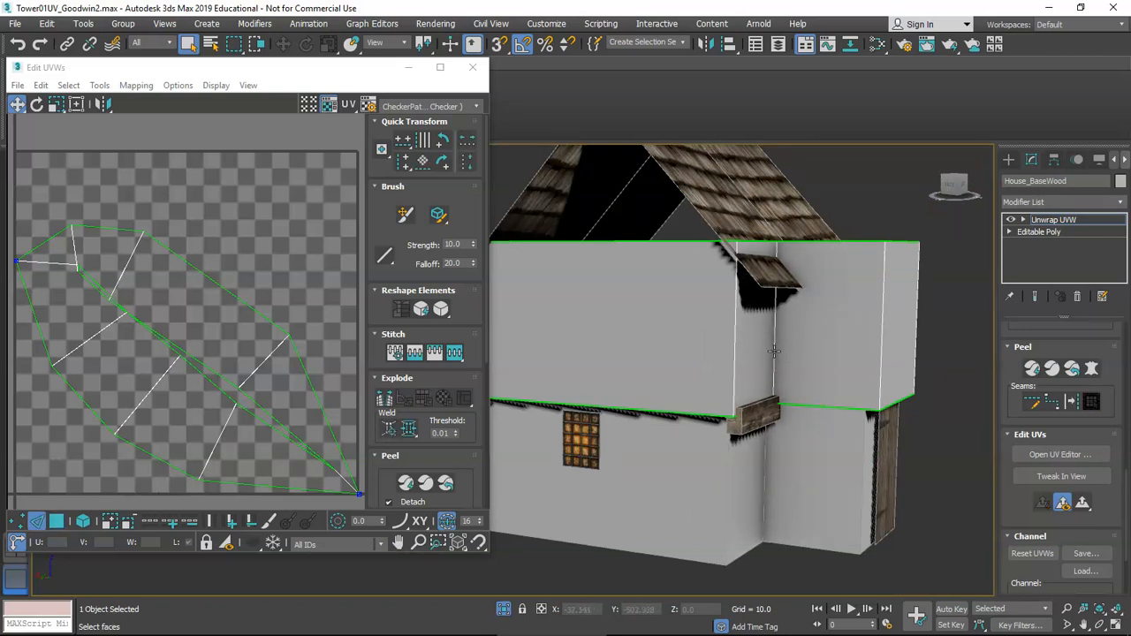
pyautogui.click(776, 350)
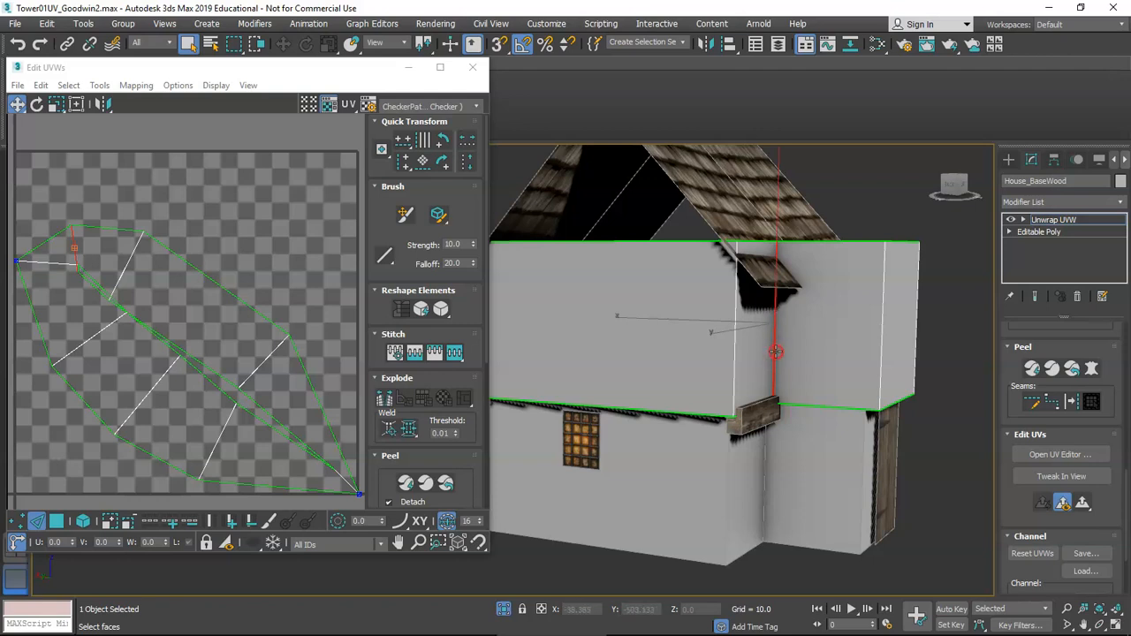
pyautogui.keyDown('alt'); pyautogui.moveTo(775, 351); pyautogui.dragTo(751, 353, button='middle'); pyautogui.keyUp('alt')
pyautogui.scroll(-2, 885, 383)
pyautogui.scroll(-4, 1068, 477)
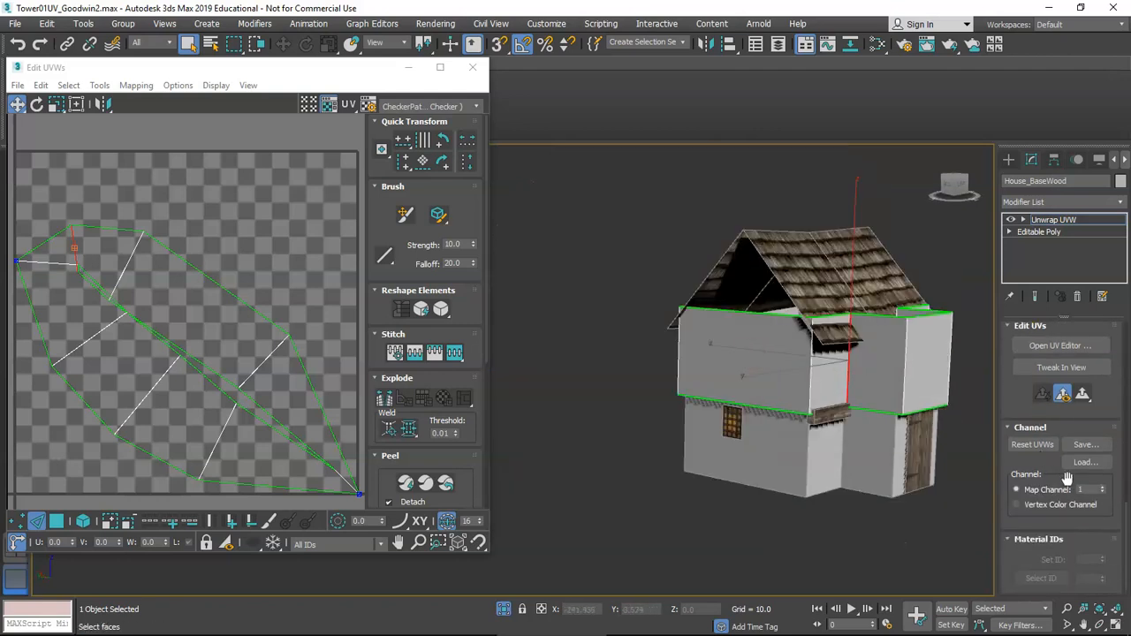
pyautogui.scroll(4, 1096, 517)
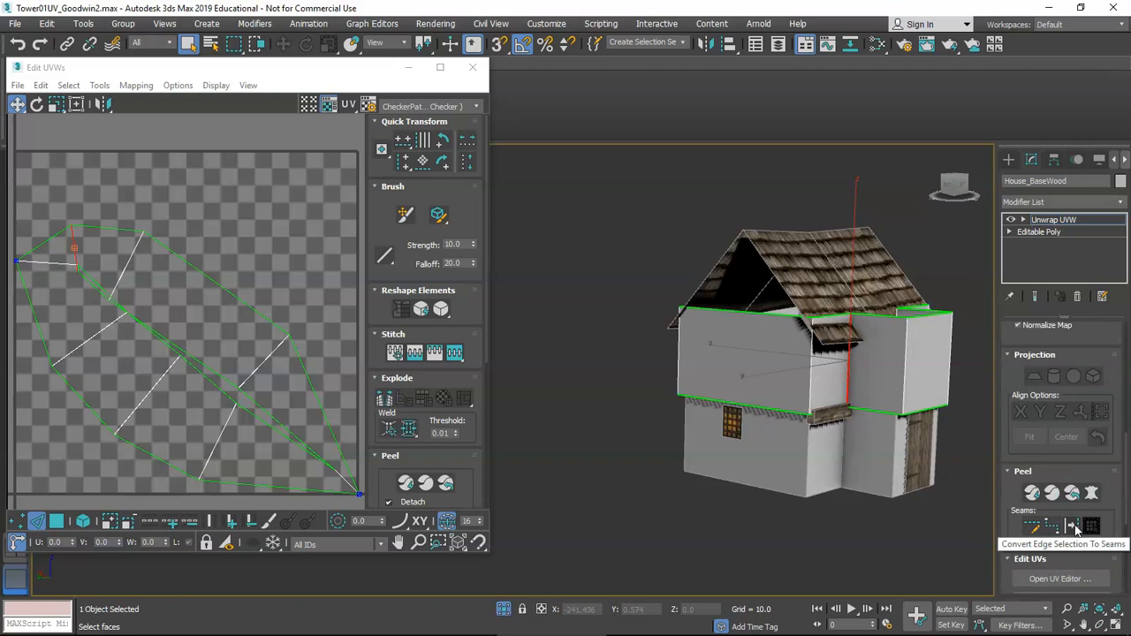
pyautogui.click(1073, 527)
pyautogui.moveTo(819, 395); pyautogui.dragTo(783, 392, button='middle')
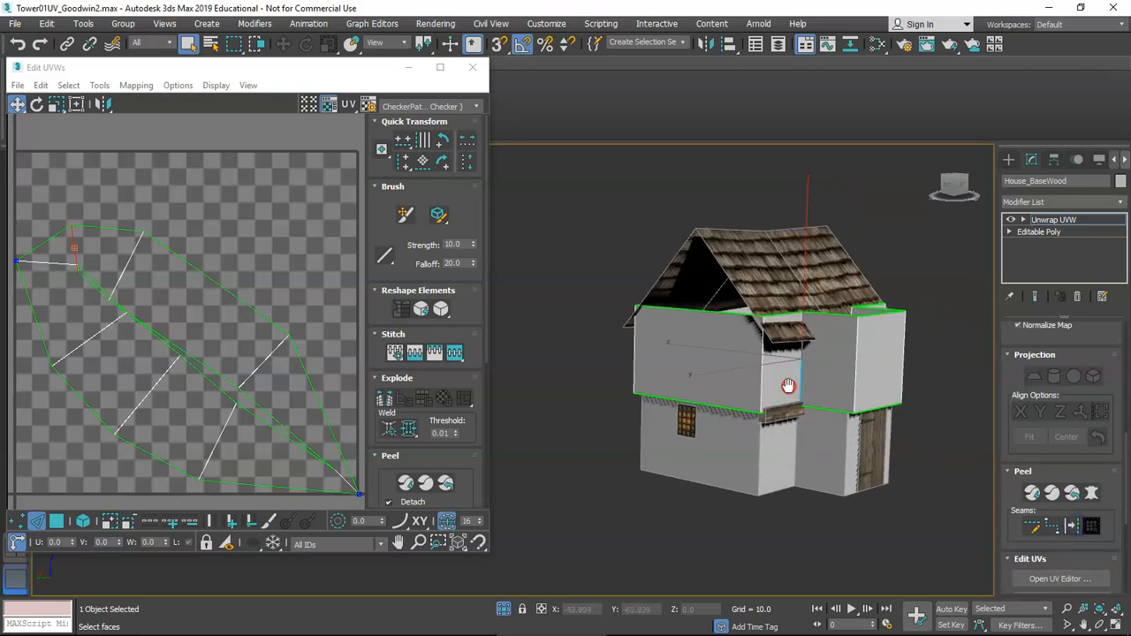
pyautogui.scroll(5, 783, 392)
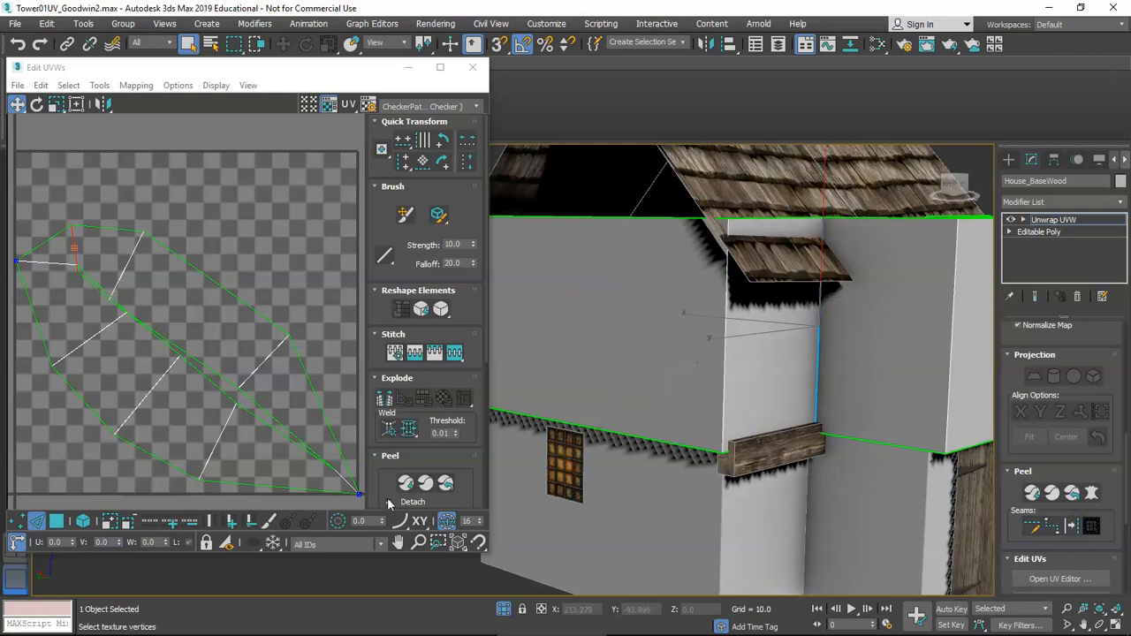
# - Select the whole wall UV element and unfold it into a straight strip with Quick Peel
pyautogui.click(56, 522)
pyautogui.click(82, 522)
pyautogui.click(177, 409)
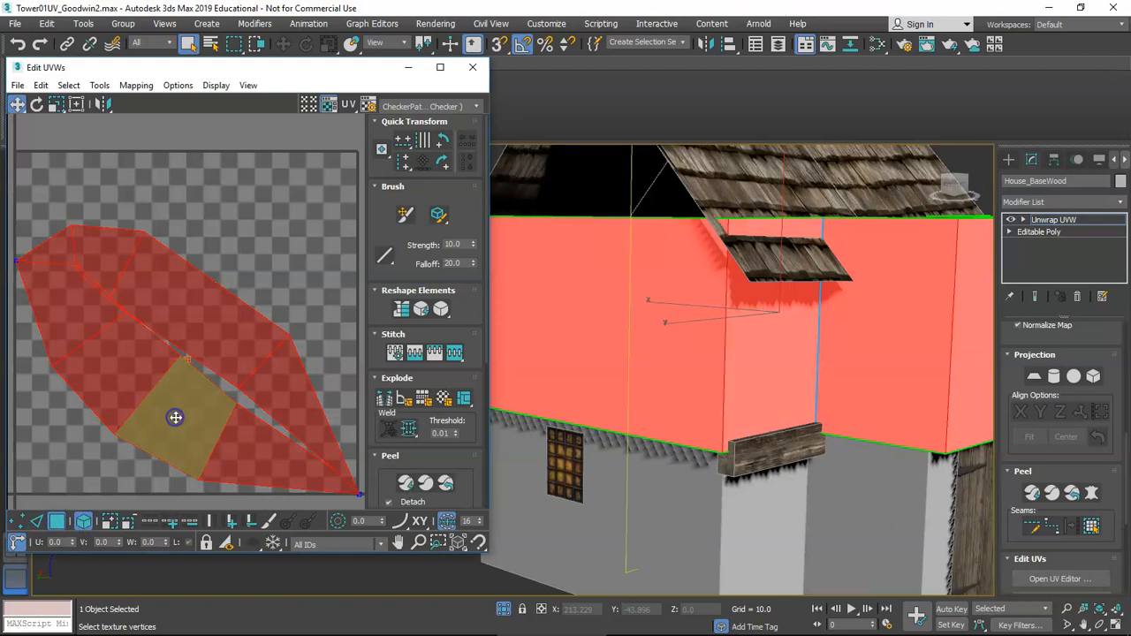
pyautogui.click(404, 483)
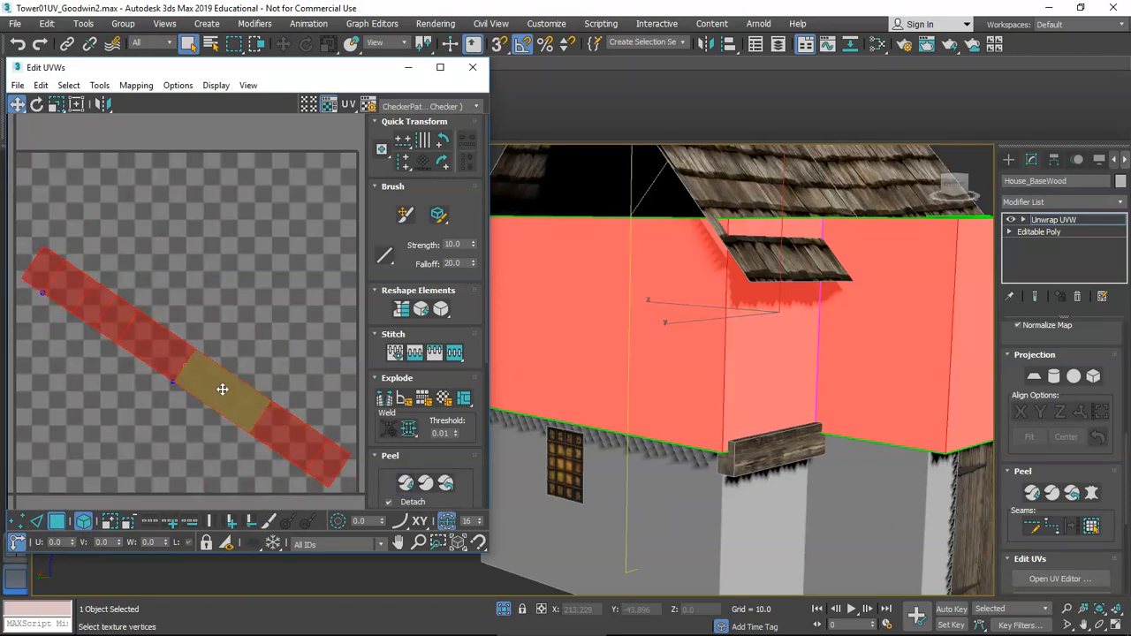
# - Rotate the unfolded wall strip in the UV editor until it lies horizontal
pyautogui.scroll(-4, 222, 389)
pyautogui.press('e')
pyautogui.moveTo(249, 359); pyautogui.dragTo(246, 333)
pyautogui.scroll(3, 246, 335)
pyautogui.click(292, 137)
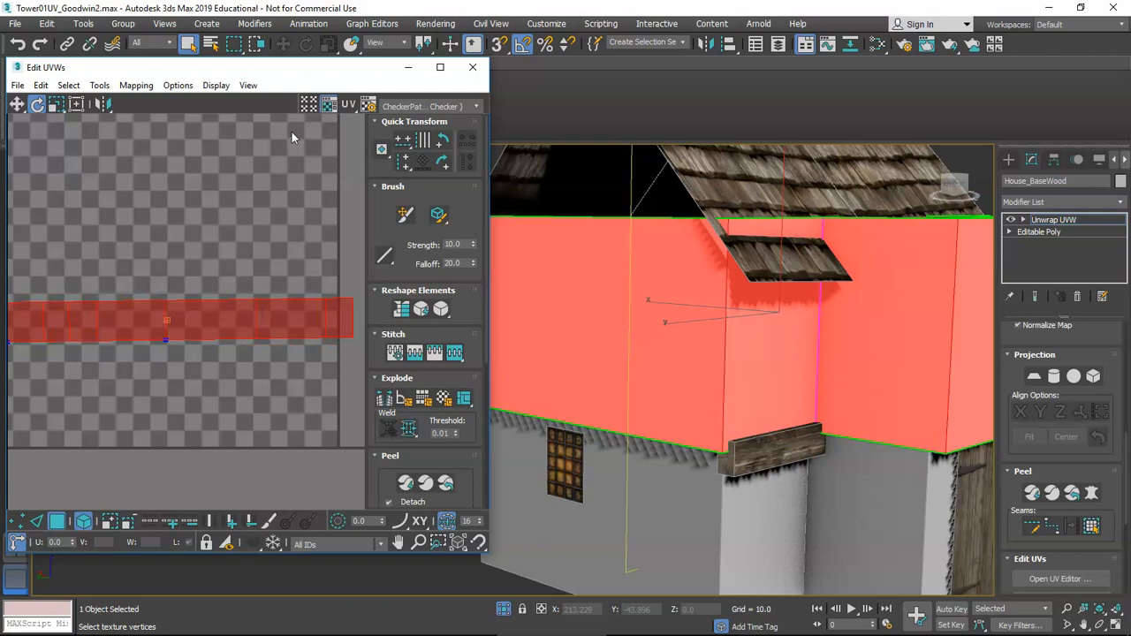
pyautogui.click(198, 311)
pyautogui.moveTo(198, 311); pyautogui.dragTo(202, 312)
# - Move the wall strip so its lower-left corner sits on the lower-left corner of the UV tile
pyautogui.scroll(-5, 202, 312)
pyautogui.moveTo(202, 312); pyautogui.dragTo(198, 331, button='middle')
pyautogui.scroll(1, 197, 331)
pyautogui.press('w')
pyautogui.moveTo(129, 328); pyautogui.dragTo(136, 364)
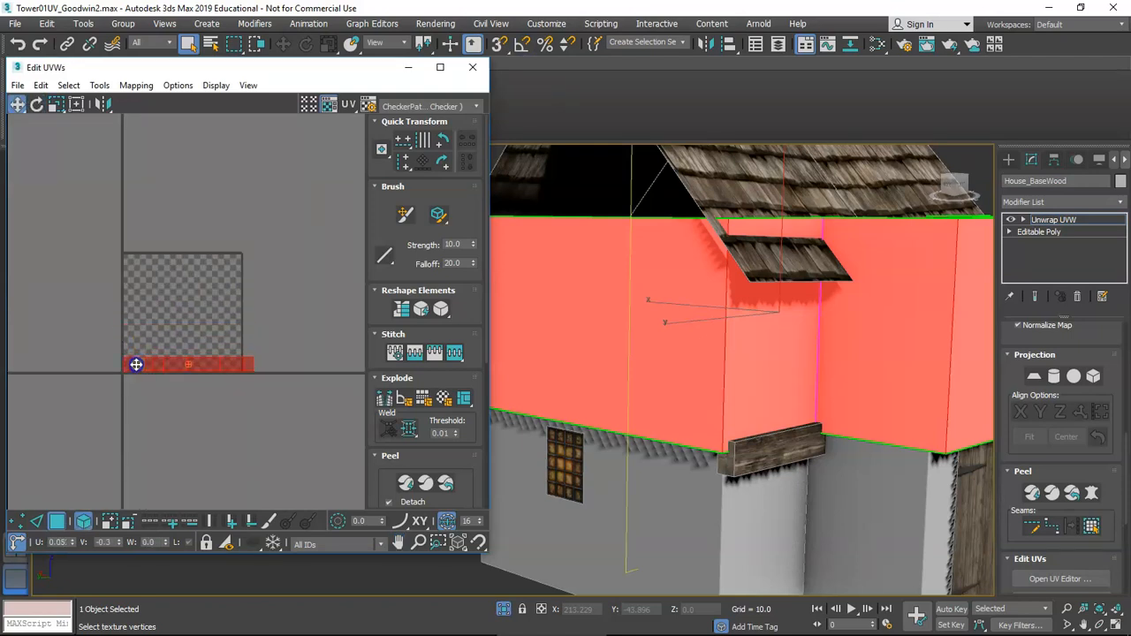
# - Enlarge the wall strip proportionally in Freeform mode until its height fills the UV tile, extending it past the tile sideways
pyautogui.click(76, 104)
pyautogui.moveTo(254, 350); pyautogui.dragTo(475, 246)
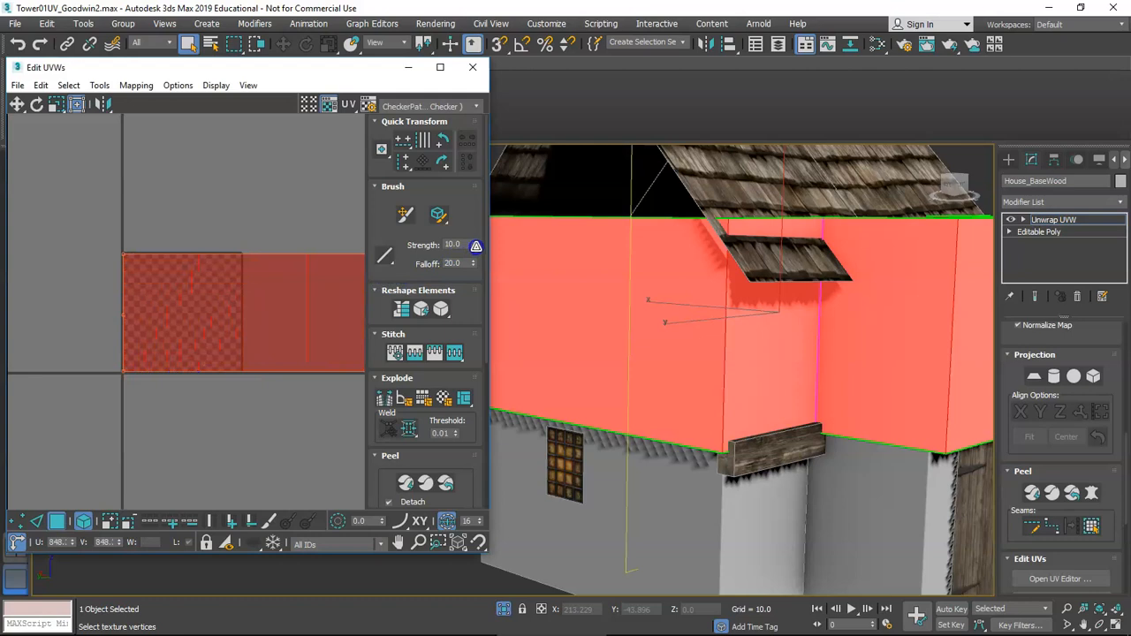
pyautogui.moveTo(476, 247)
pyautogui.mouseDown()
pyautogui.moveTo(461, 254)
pyautogui.moveTo(497, 253)
pyautogui.mouseUp()
pyautogui.click(275, 218)
pyautogui.scroll(-4, 283, 354)
pyautogui.moveTo(283, 355); pyautogui.dragTo(165, 355, button='middle')
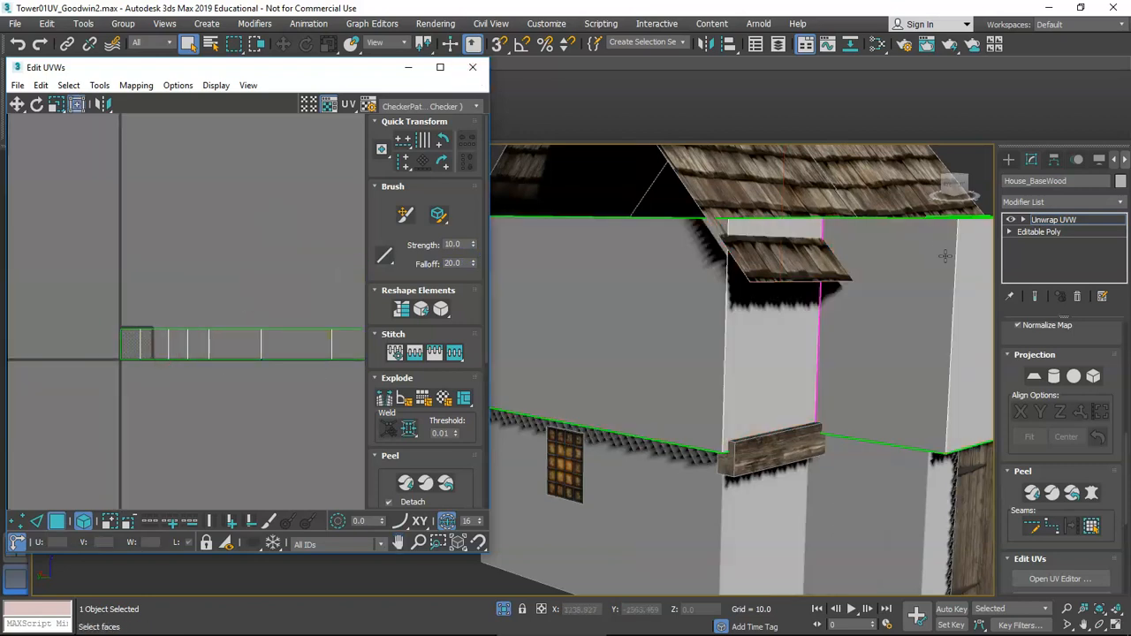
# - Collapse House_BaseWood's Unwrap UVW modifier into the Editable Poly, accepting the warning with Hold/Yes
pyautogui.rightClick(1052, 225)
pyautogui.click(989, 346)
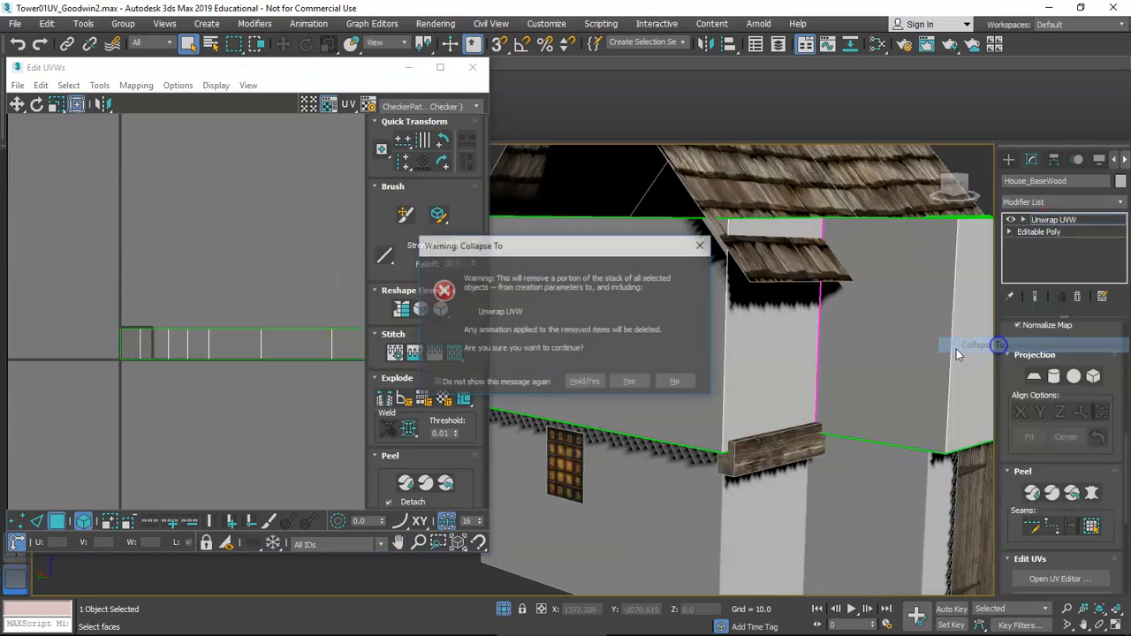
pyautogui.click(586, 382)
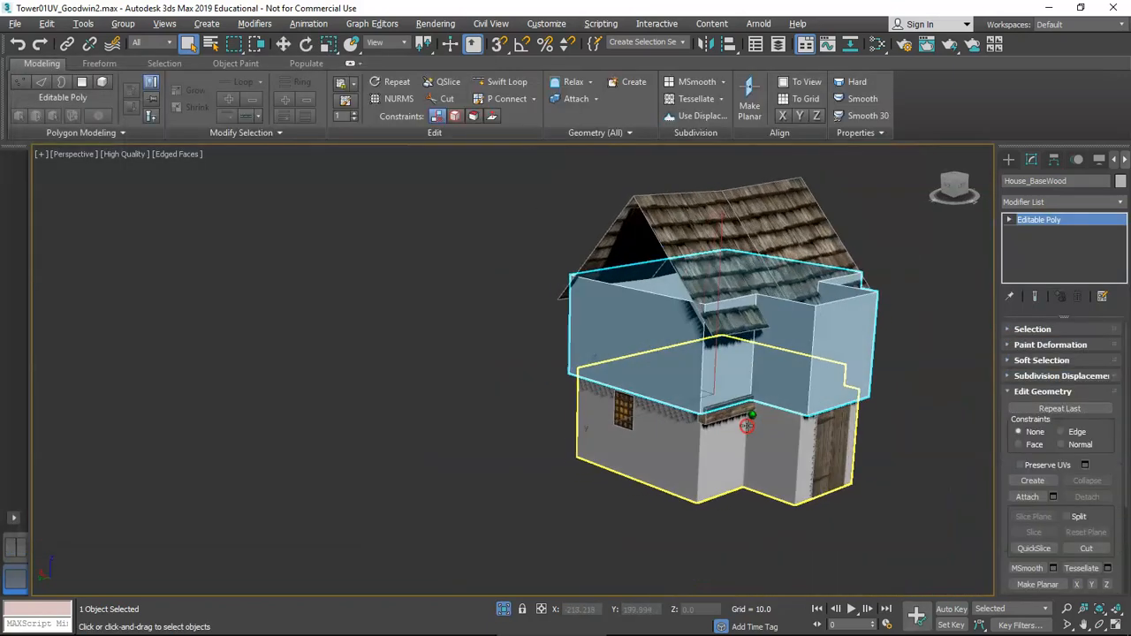
pyautogui.moveTo(819, 427); pyautogui.dragTo(672, 410, button='middle')
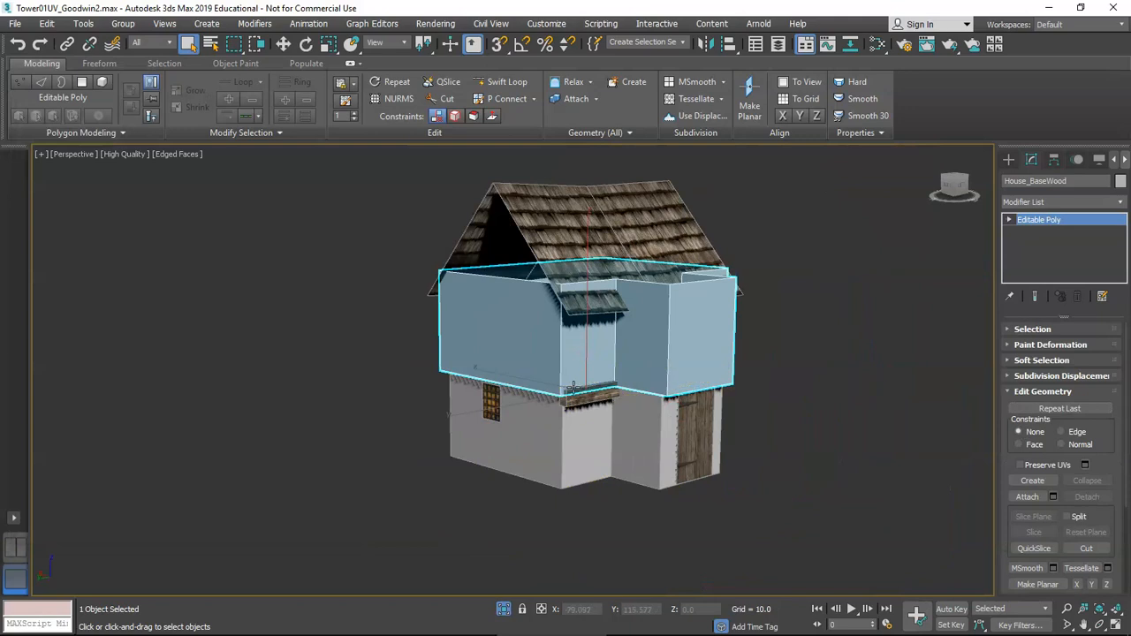
# - Apply the stone texture BrickMessy0332_2_seamless_XL.jpg from the Tower Textures folder to House_Base
pyautogui.moveTo(1130, 99); pyautogui.dragTo(1130, 85)
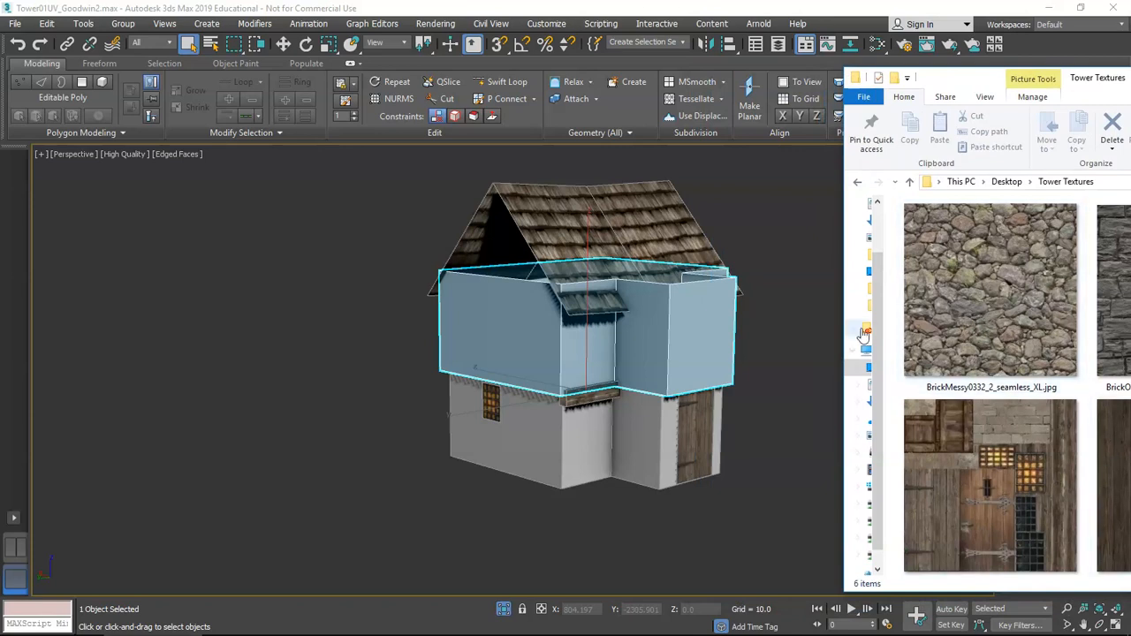
pyautogui.moveTo(974, 268); pyautogui.dragTo(553, 445)
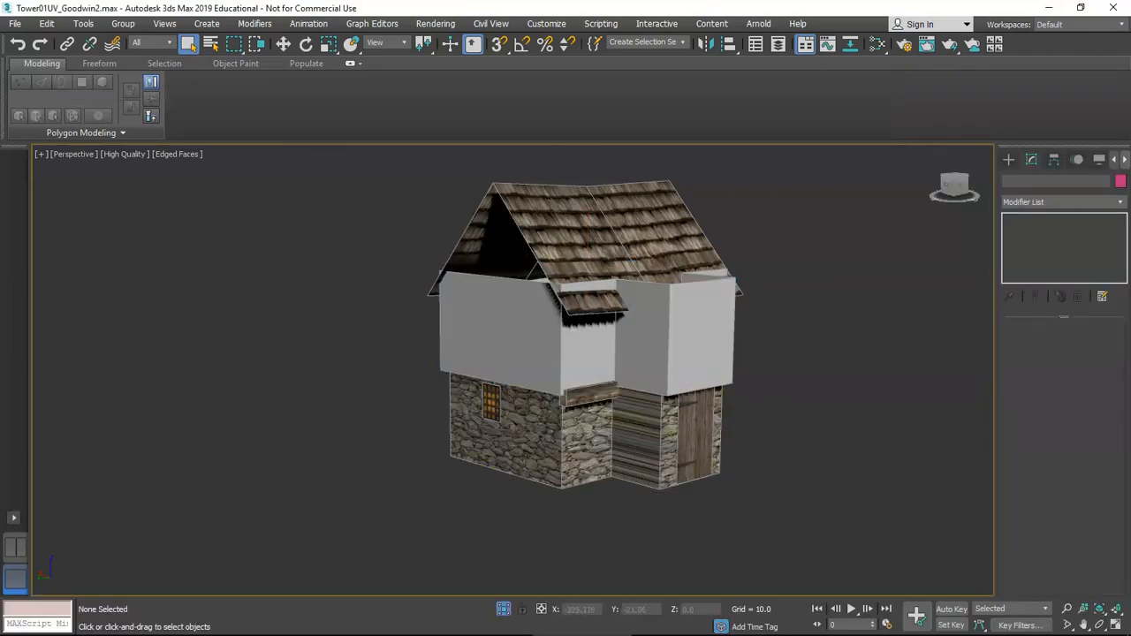
# - Apply the dark wood plank texture from the Tower Textures folder to House_BaseWood and return to the 3ds Max viewport
pyautogui.click(1115, 478)
pyautogui.moveTo(1114, 468); pyautogui.dragTo(495, 320)
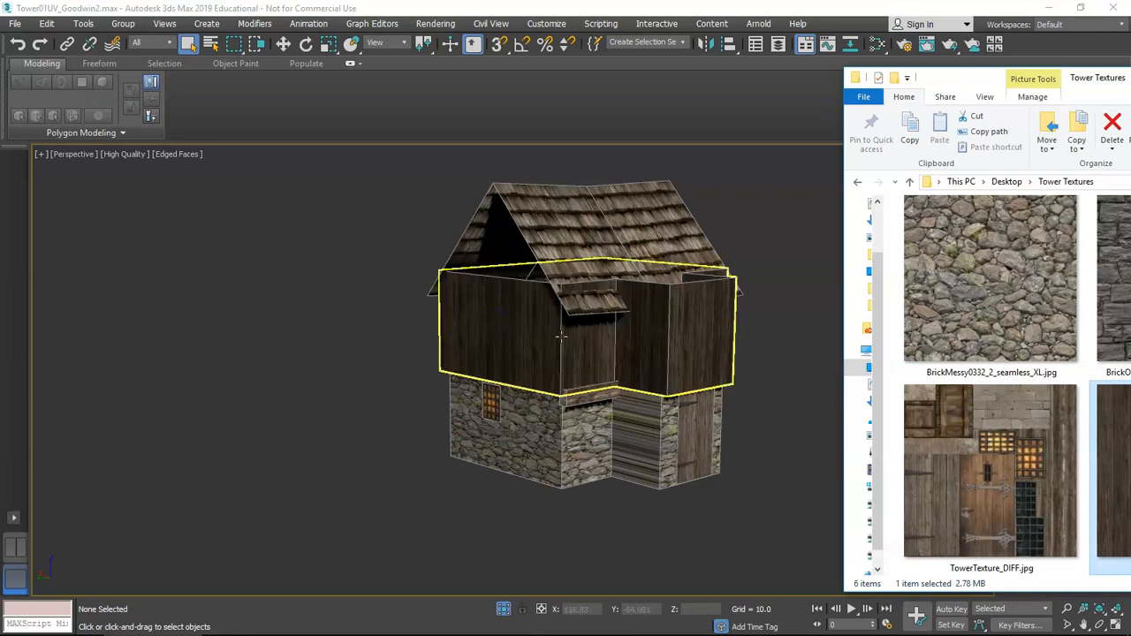
pyautogui.click(793, 337)
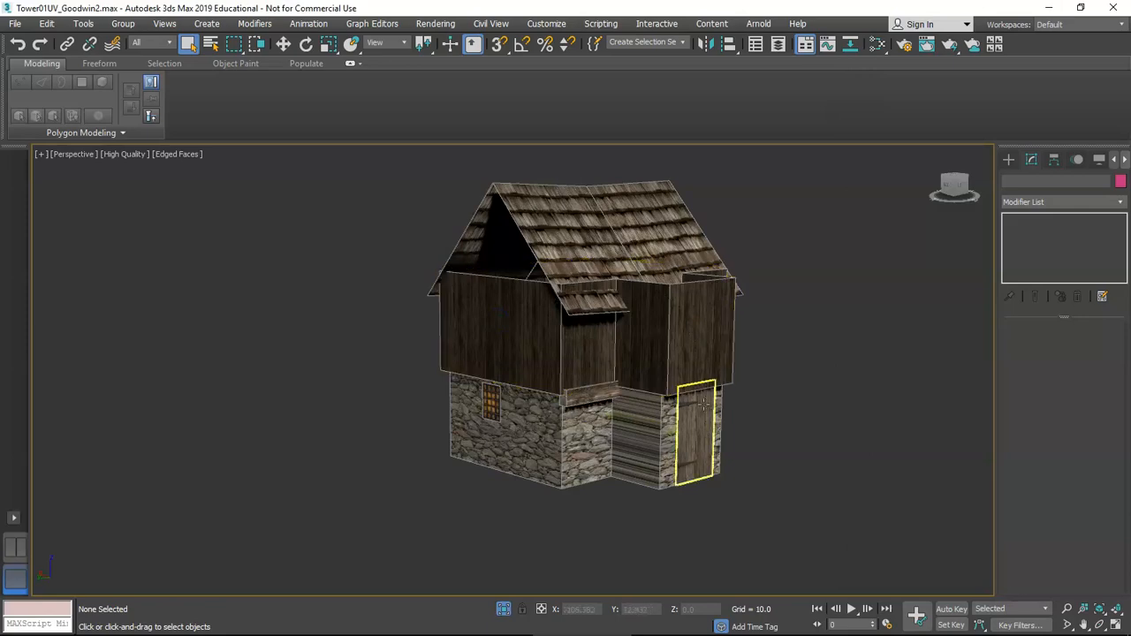
# - Lower House_BaseWood's upper open border by about 7 units in the Front view so the wall tops meet the roof slopes
pyautogui.scroll(3, 699, 418)
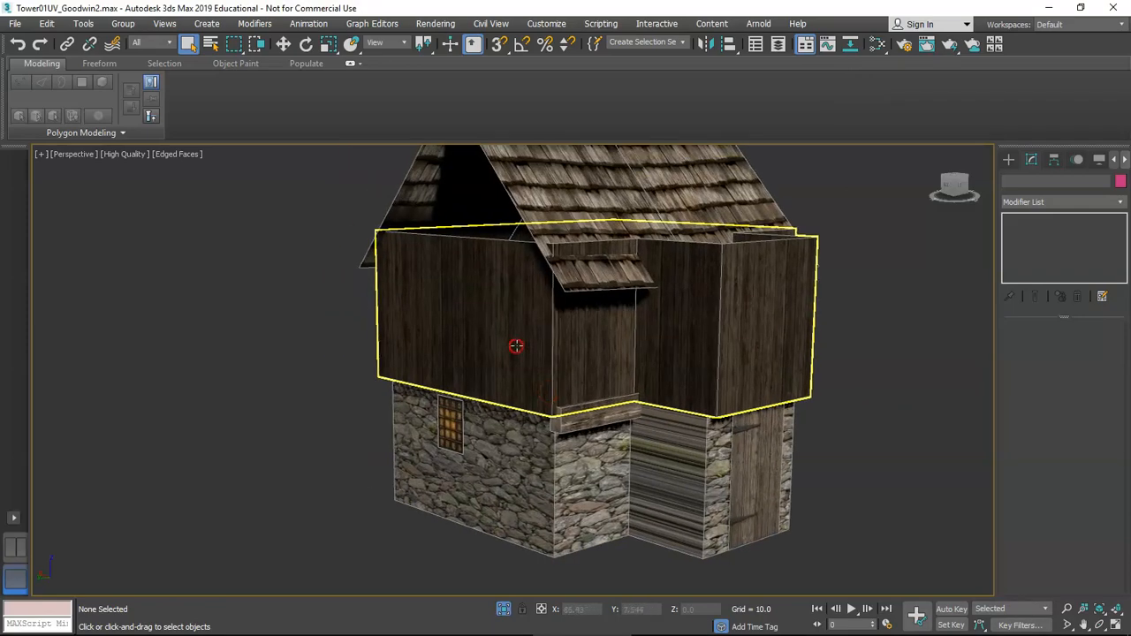
pyautogui.scroll(5, 520, 343)
pyautogui.scroll(-5, 551, 336)
pyautogui.scroll(5, 576, 328)
pyautogui.click(568, 354)
pyautogui.scroll(-4, 568, 363)
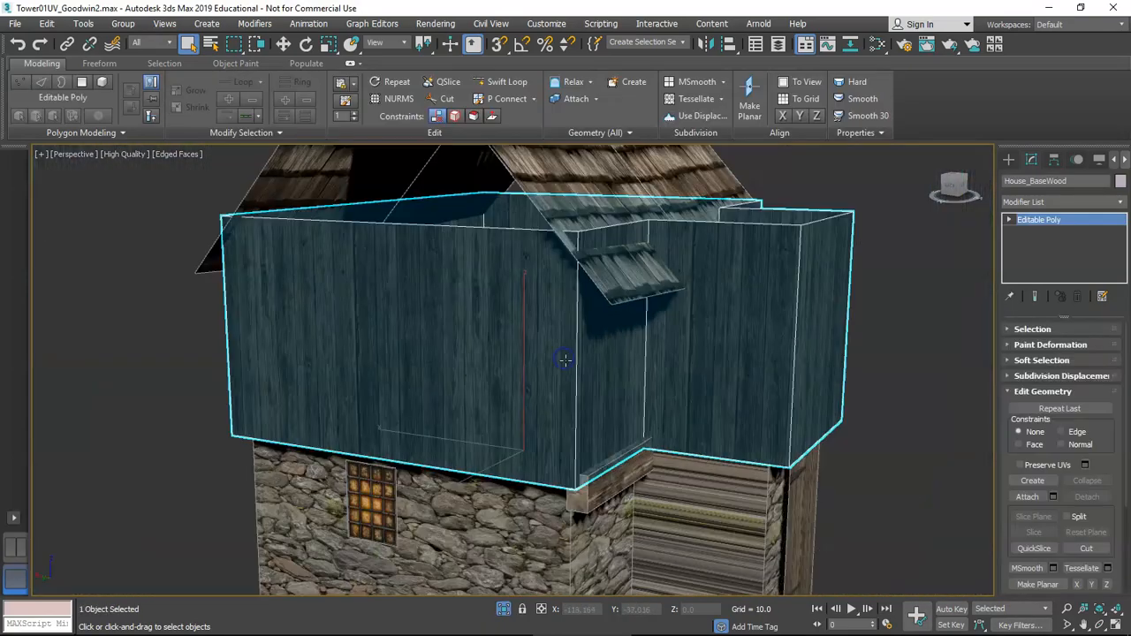
pyautogui.keyDown('alt'); pyautogui.moveTo(551, 385); pyautogui.dragTo(529, 382, button='middle'); pyautogui.keyUp('alt')
pyautogui.keyDown('alt'); pyautogui.moveTo(515, 370); pyautogui.dragTo(545, 359, button='middle'); pyautogui.keyUp('alt')
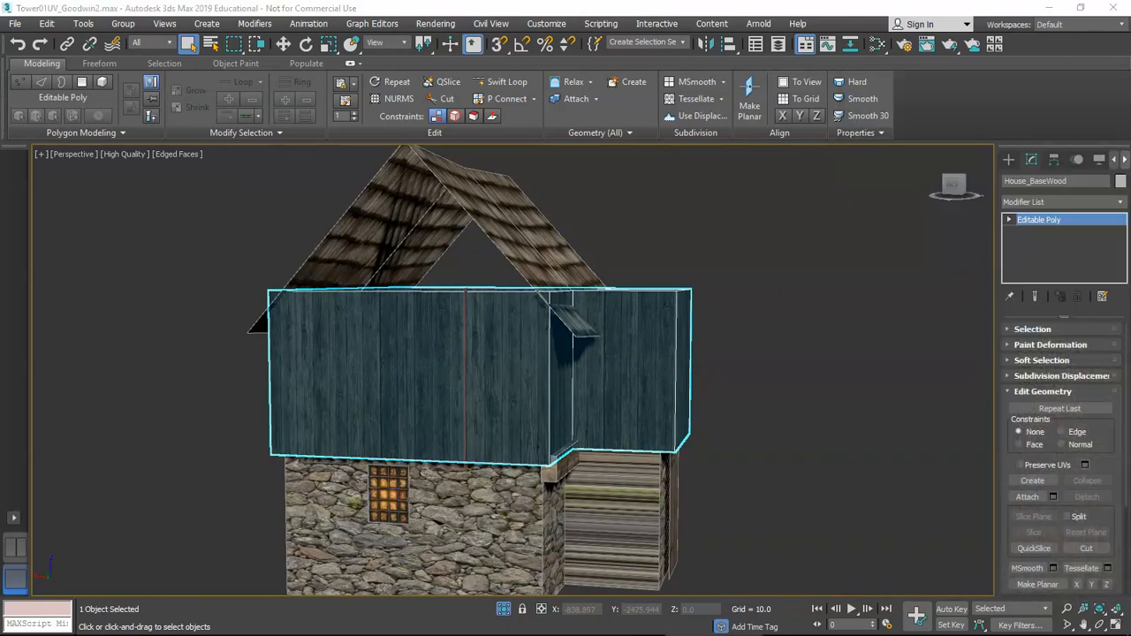
pyautogui.keyDown('alt'); pyautogui.moveTo(497, 338); pyautogui.dragTo(536, 371, button='middle'); pyautogui.keyUp('alt')
pyautogui.scroll(3, 513, 364)
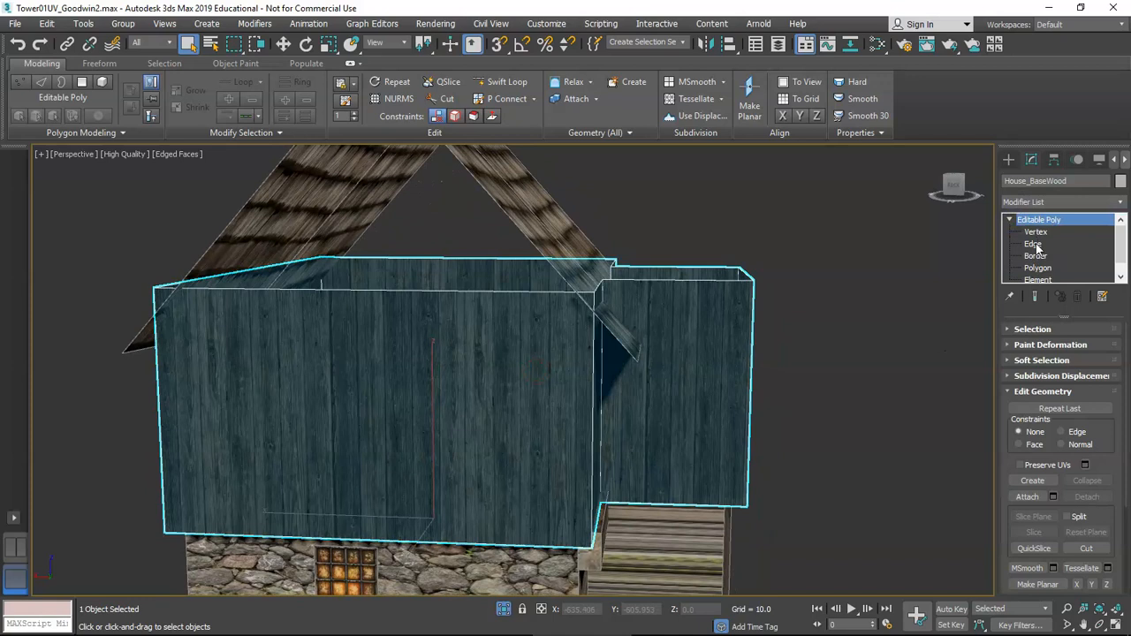
pyautogui.click(1036, 255)
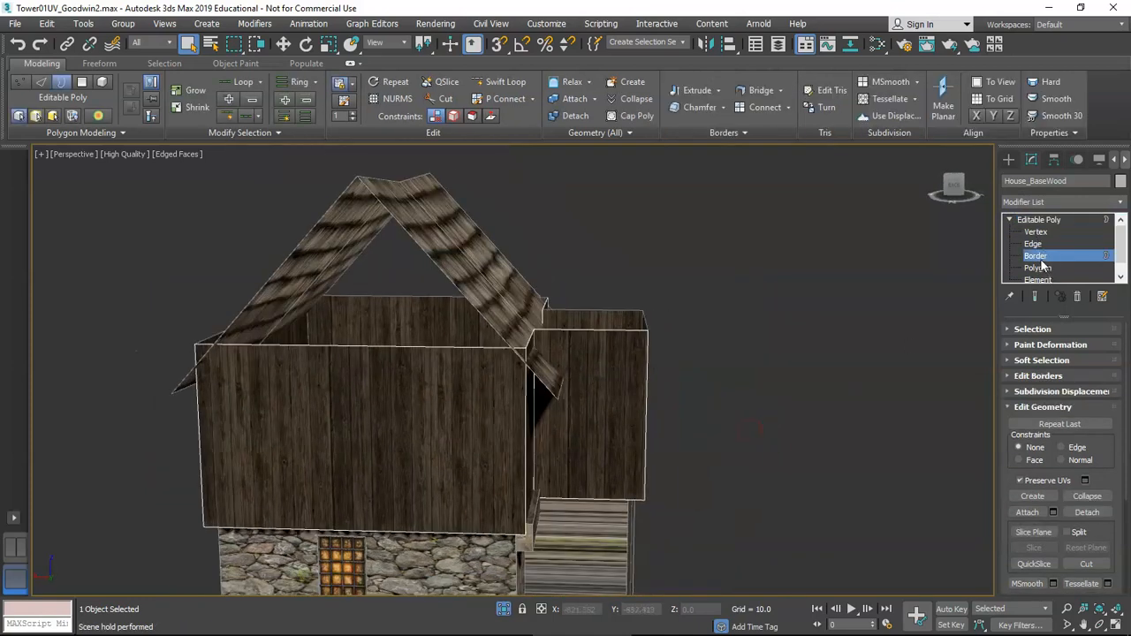
pyautogui.keyDown('alt'); pyautogui.moveTo(449, 351); pyautogui.dragTo(498, 368, button='middle'); pyautogui.keyUp('alt')
pyautogui.scroll(3, 498, 368)
pyautogui.press('w')
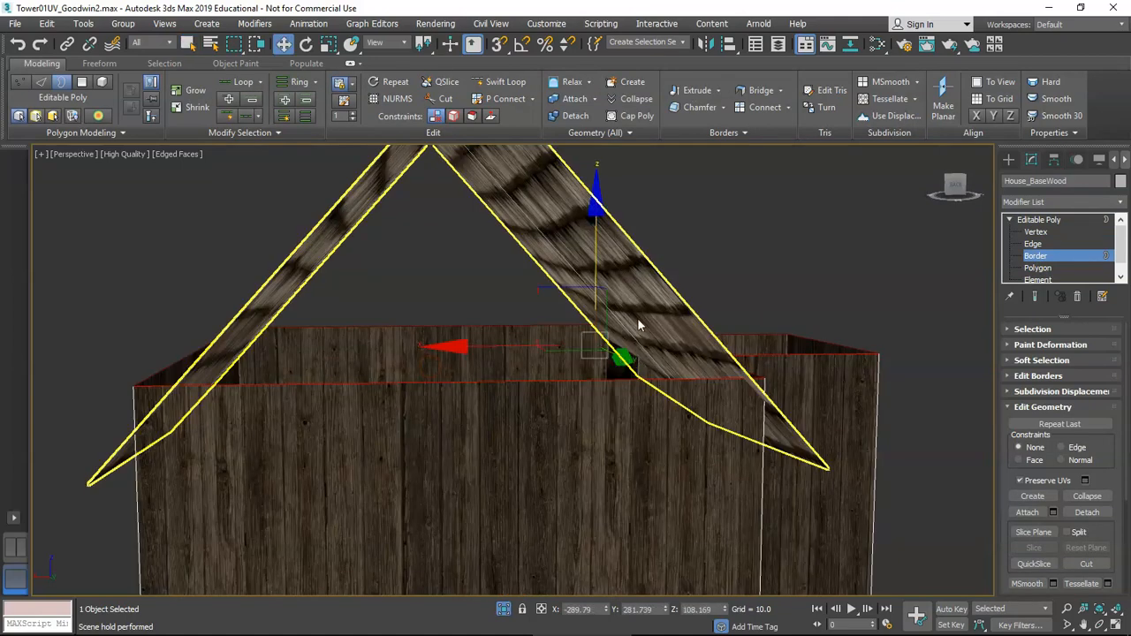
pyautogui.moveTo(594, 262); pyautogui.dragTo(332, 345, button='middle')
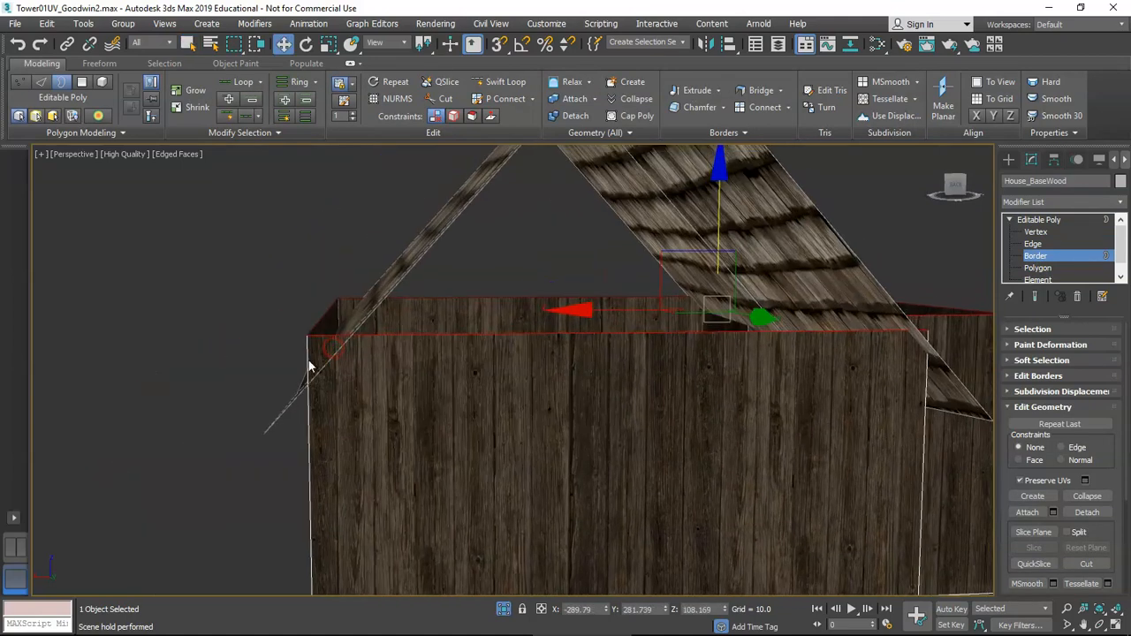
pyautogui.moveTo(693, 254); pyautogui.dragTo(631, 273, button='middle')
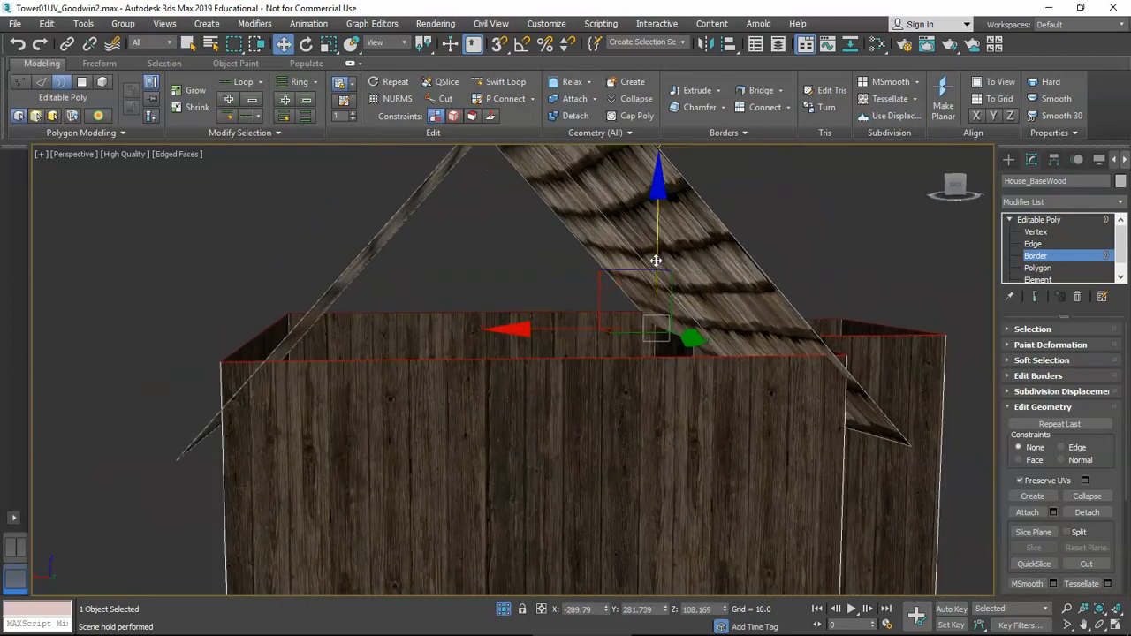
pyautogui.press('f')
pyautogui.scroll(-1, 651, 265)
pyautogui.scroll(3, 515, 331)
pyautogui.scroll(1, 354, 403)
pyautogui.moveTo(353, 403); pyautogui.dragTo(444, 390, button='middle')
pyautogui.press('l')
pyautogui.scroll(-3, 490, 359)
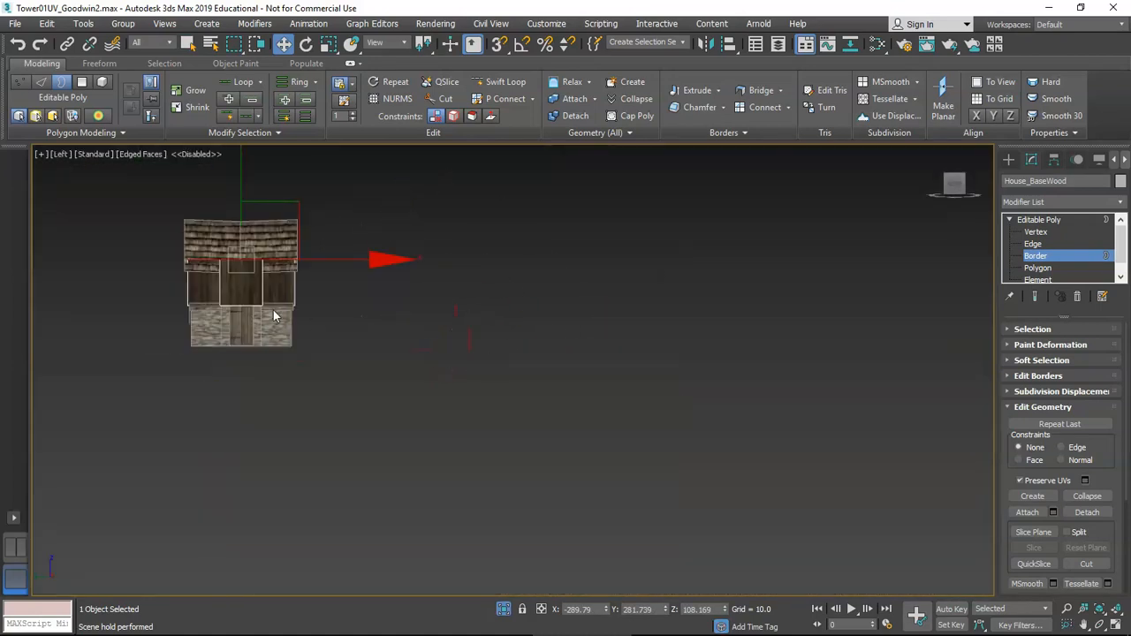
pyautogui.moveTo(273, 319); pyautogui.dragTo(339, 340, button='middle')
pyautogui.press('f')
pyautogui.scroll(3, 339, 336)
pyautogui.scroll(2, 419, 364)
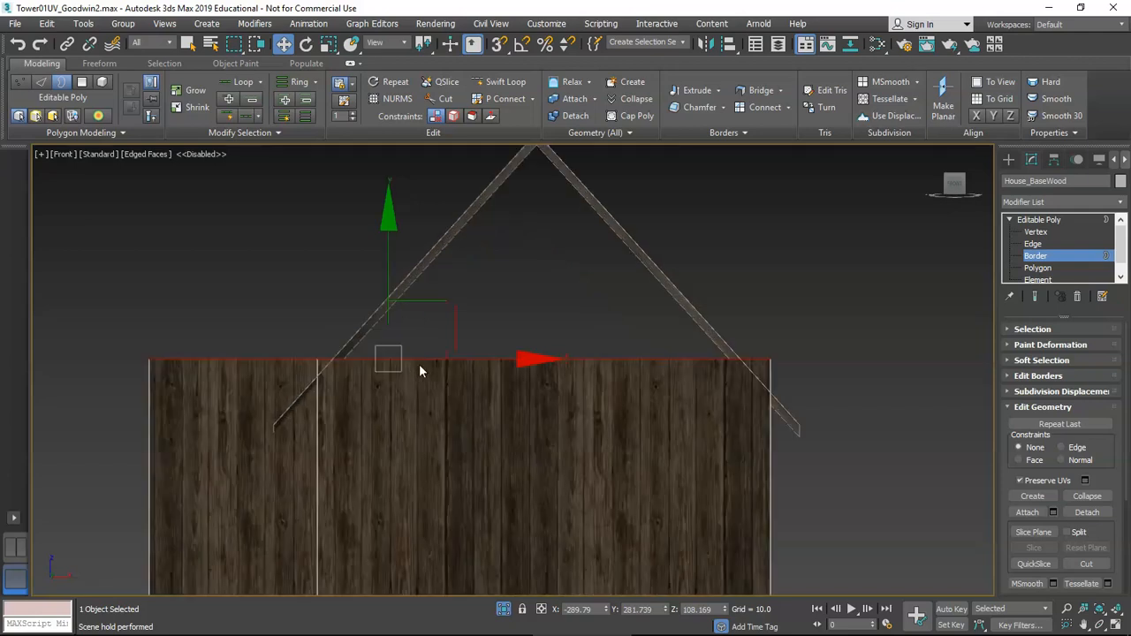
pyautogui.moveTo(389, 276); pyautogui.dragTo(391, 308)
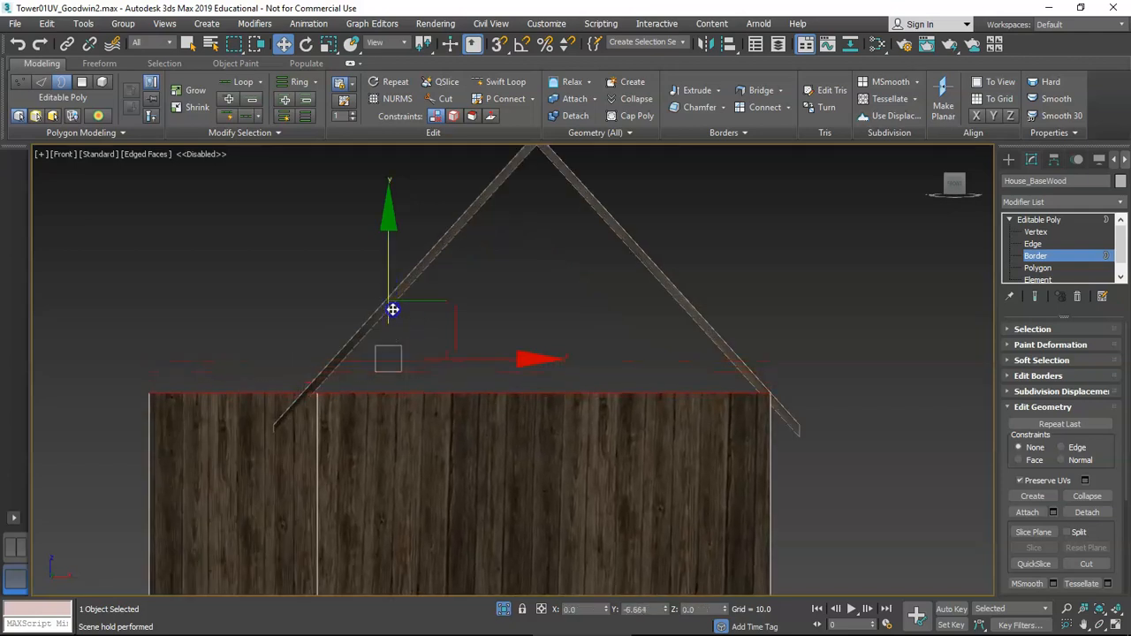
pyautogui.moveTo(392, 309); pyautogui.dragTo(389, 312)
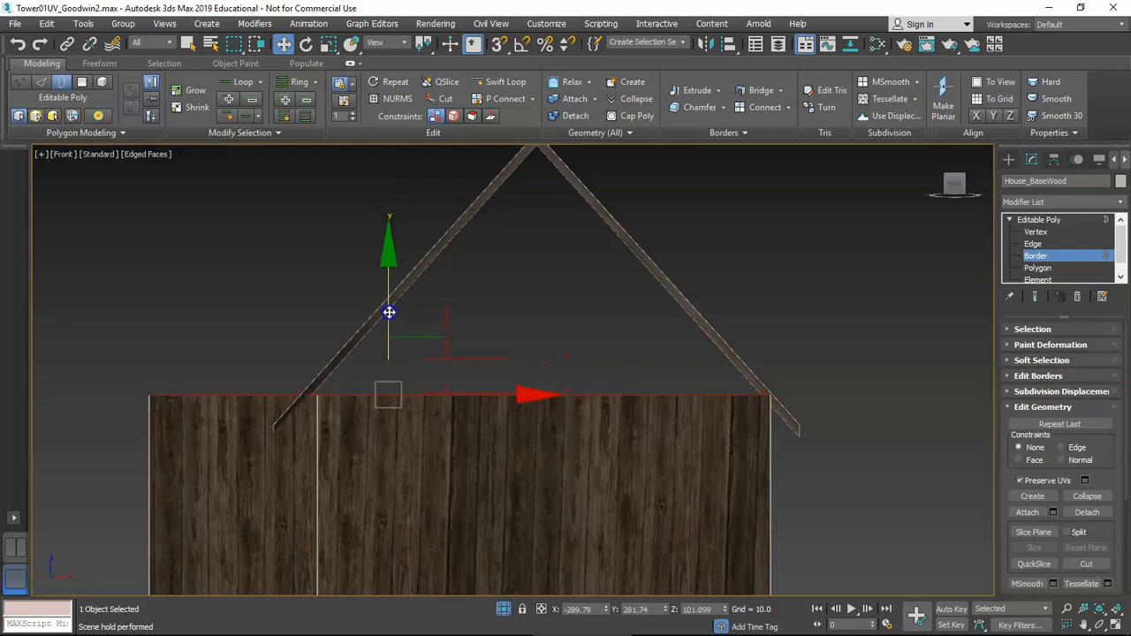
# - Fine-tune the height of House_BaseWood's upper border to Z 101.904, checking its fit under the roof from several sides
pyautogui.press('p')
pyautogui.scroll(-4, 389, 312)
pyautogui.keyDown('alt'); pyautogui.moveTo(398, 318); pyautogui.dragTo(373, 336, button='middle'); pyautogui.keyUp('alt')
pyautogui.scroll(4, 407, 376)
pyautogui.moveTo(415, 386)
pyautogui.keyDown('alt'); pyautogui.mouseDown(button='middle')
pyautogui.moveTo(424, 386)
pyautogui.moveTo(402, 379)
pyautogui.mouseUp(button='middle'); pyautogui.keyUp('alt')
pyautogui.scroll(-5, 375, 381)
pyautogui.moveTo(648, 346); pyautogui.dragTo(506, 382, button='middle')
pyautogui.scroll(4, 513, 354)
pyautogui.moveTo(505, 382)
pyautogui.mouseDown(button='middle')
pyautogui.moveTo(544, 363)
pyautogui.moveTo(498, 360)
pyautogui.moveTo(519, 366)
pyautogui.mouseUp(button='middle')
pyautogui.scroll(4, 518, 369)
pyautogui.scroll(-5, 513, 362)
pyautogui.scroll(5, 566, 359)
pyautogui.keyDown('alt'); pyautogui.moveTo(585, 357); pyautogui.dragTo(650, 360, button='middle'); pyautogui.keyUp('alt')
pyautogui.keyDown('alt'); pyautogui.moveTo(377, 358); pyautogui.dragTo(419, 361, button='middle'); pyautogui.keyUp('alt')
pyautogui.moveTo(524, 249); pyautogui.dragTo(523, 245)
pyautogui.keyDown('alt'); pyautogui.moveTo(381, 291); pyautogui.dragTo(245, 391, button='middle'); pyautogui.keyUp('alt')
pyautogui.scroll(-4, 371, 297)
pyautogui.scroll(4, 316, 332)
pyautogui.keyDown('alt'); pyautogui.moveTo(316, 332); pyautogui.dragTo(394, 348, button='middle'); pyautogui.keyUp('alt')
pyautogui.scroll(-4, 394, 348)
pyautogui.moveTo(277, 364)
pyautogui.keyDown('alt'); pyautogui.mouseDown(button='middle')
pyautogui.moveTo(240, 384)
pyautogui.moveTo(285, 372)
pyautogui.mouseUp(button='middle'); pyautogui.keyUp('alt')
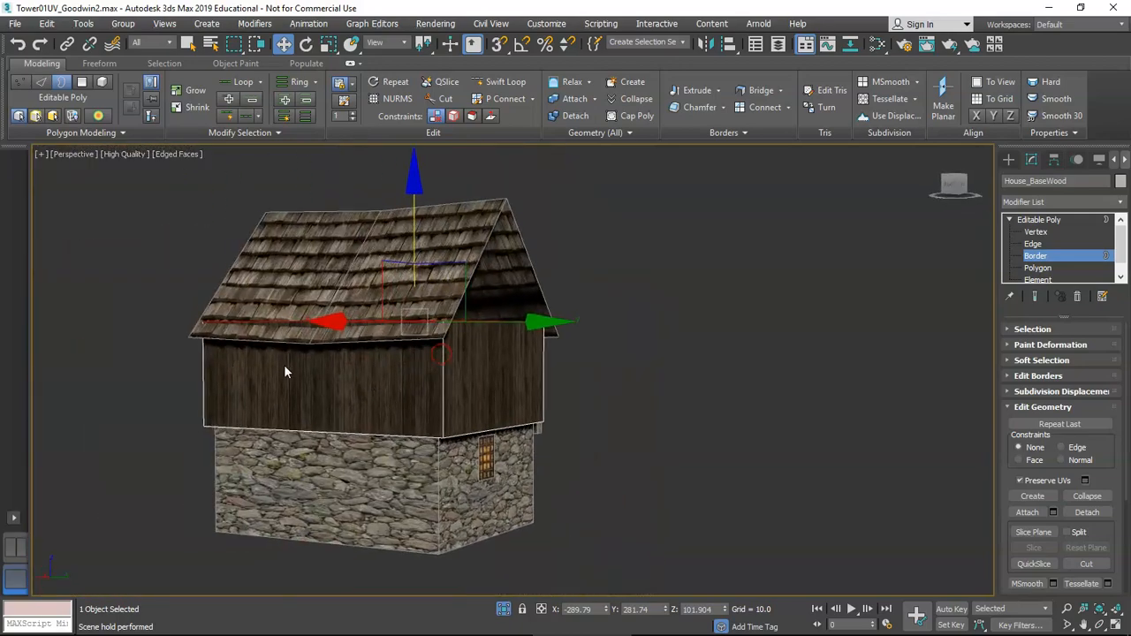
# - Add a vertical edge loop with Swift Loop at the middle of the long wooden wall, below the roof's bend
pyautogui.scroll(5, 392, 354)
pyautogui.keyDown('alt'); pyautogui.moveTo(452, 354); pyautogui.dragTo(398, 353, button='middle'); pyautogui.keyUp('alt')
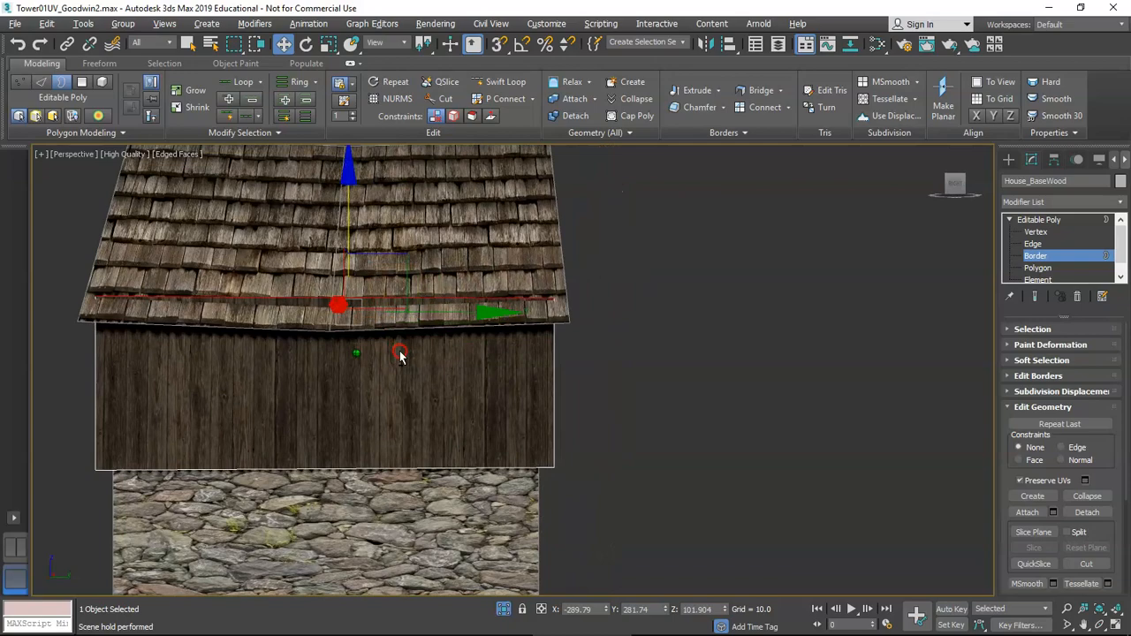
pyautogui.scroll(5, 312, 298)
pyautogui.scroll(-4, 390, 290)
pyautogui.scroll(1, 406, 283)
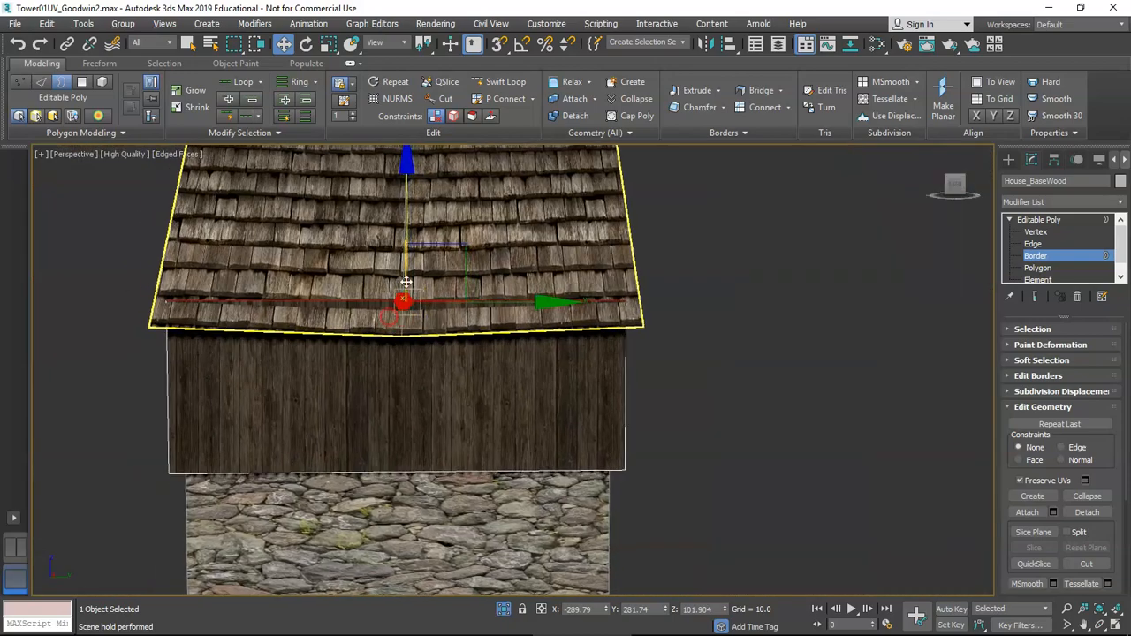
pyautogui.keyDown('alt'); pyautogui.moveTo(402, 424); pyautogui.dragTo(403, 402, button='middle'); pyautogui.keyUp('alt')
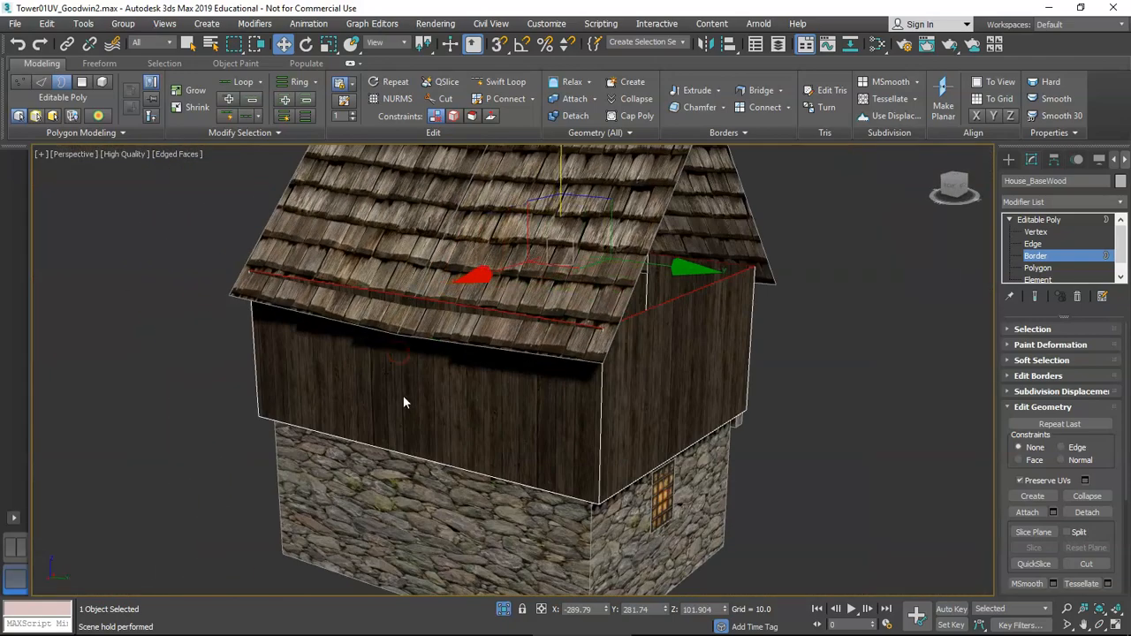
pyautogui.click(506, 83)
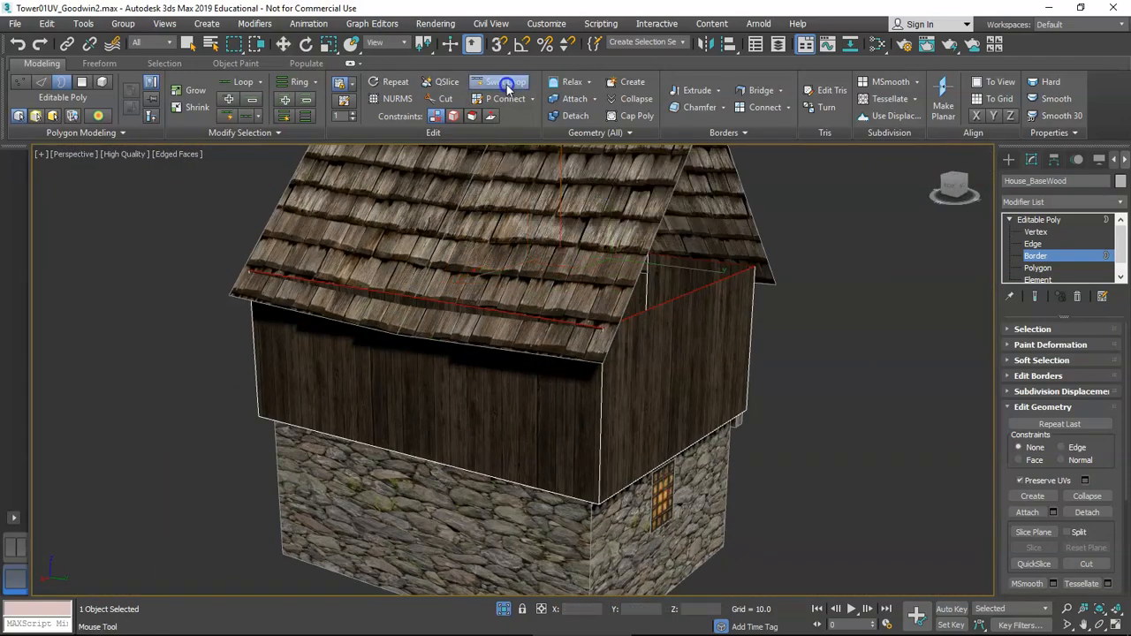
pyautogui.click(416, 347)
pyautogui.keyDown('alt'); pyautogui.moveTo(415, 347); pyautogui.dragTo(465, 350, button='middle'); pyautogui.keyUp('alt')
pyautogui.rightClick(464, 354)
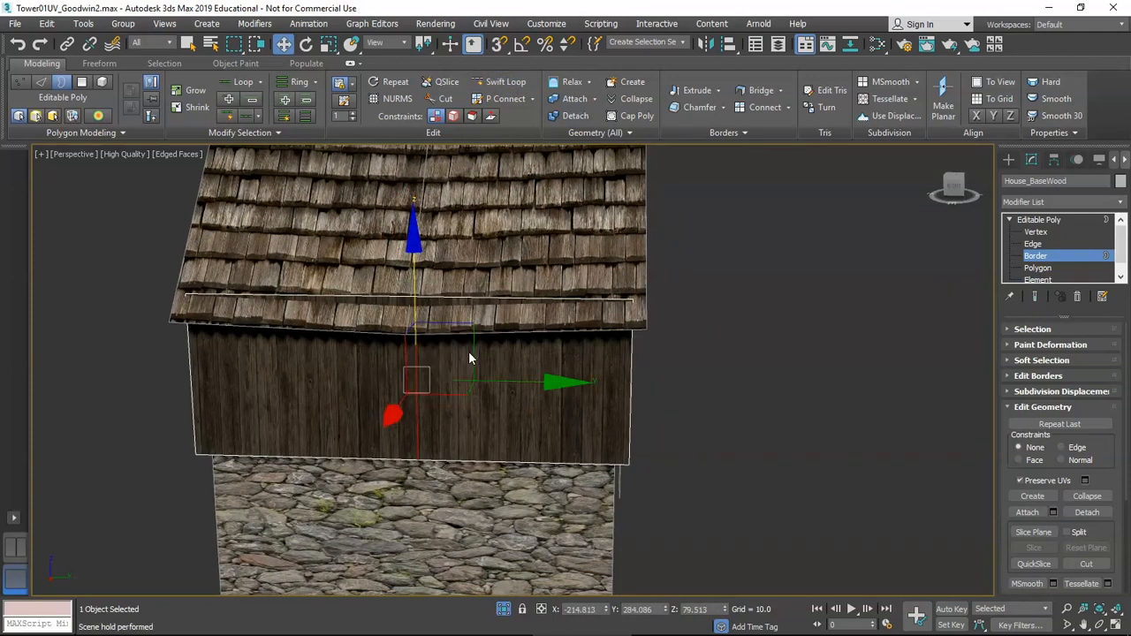
# - Lower the new loop's upper vertex on the long wooden wall to Z 98.912 to follow the sagging eave
pyautogui.press('1')
pyautogui.click(421, 305)
pyautogui.scroll(3, 421, 310)
pyautogui.scroll(-5, 421, 311)
pyautogui.scroll(3, 409, 284)
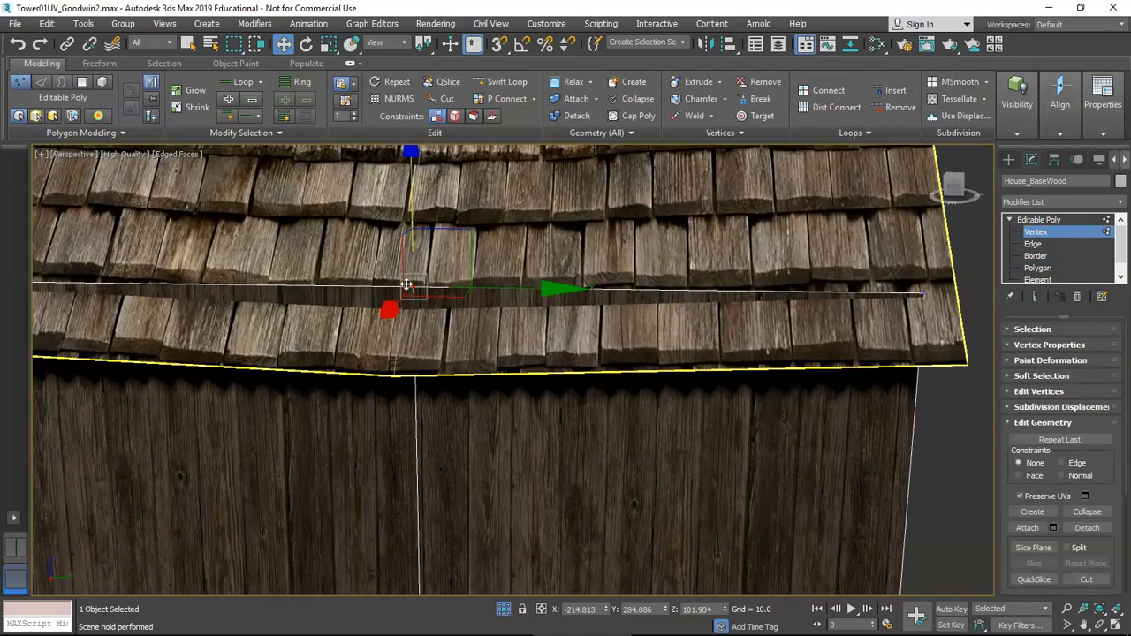
pyautogui.scroll(-4, 784, 293)
pyautogui.click(915, 288)
pyautogui.click(598, 284)
pyautogui.keyDown('alt'); pyautogui.moveTo(598, 285); pyautogui.dragTo(595, 248, button='middle'); pyautogui.keyUp('alt')
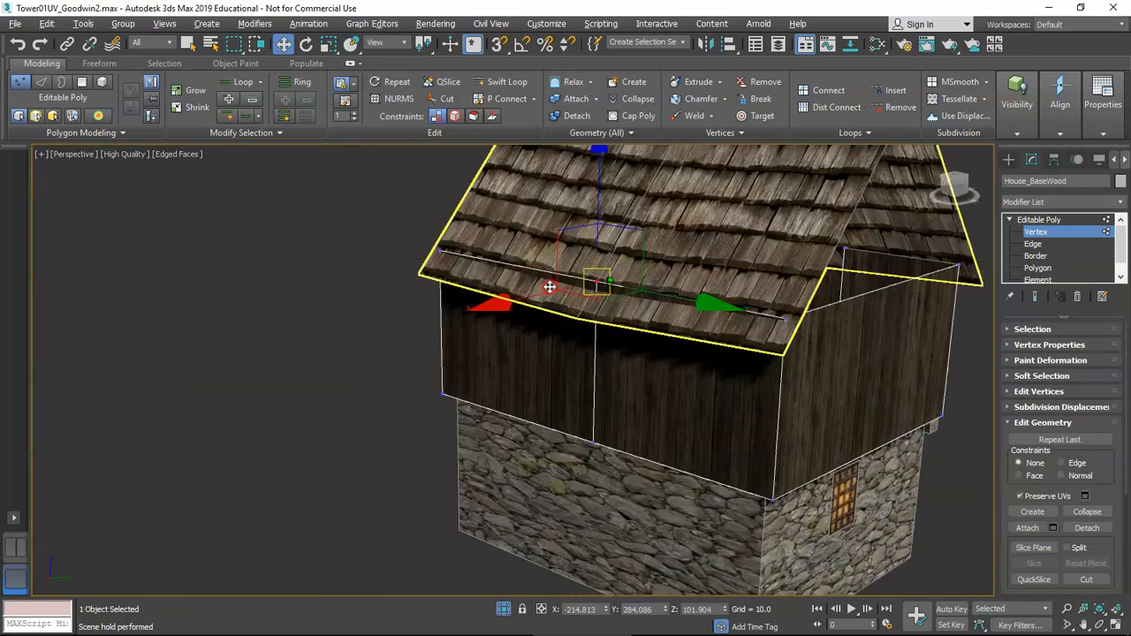
pyautogui.scroll(4, 592, 221)
pyautogui.moveTo(557, 224); pyautogui.dragTo(566, 248)
pyautogui.scroll(-4, 619, 327)
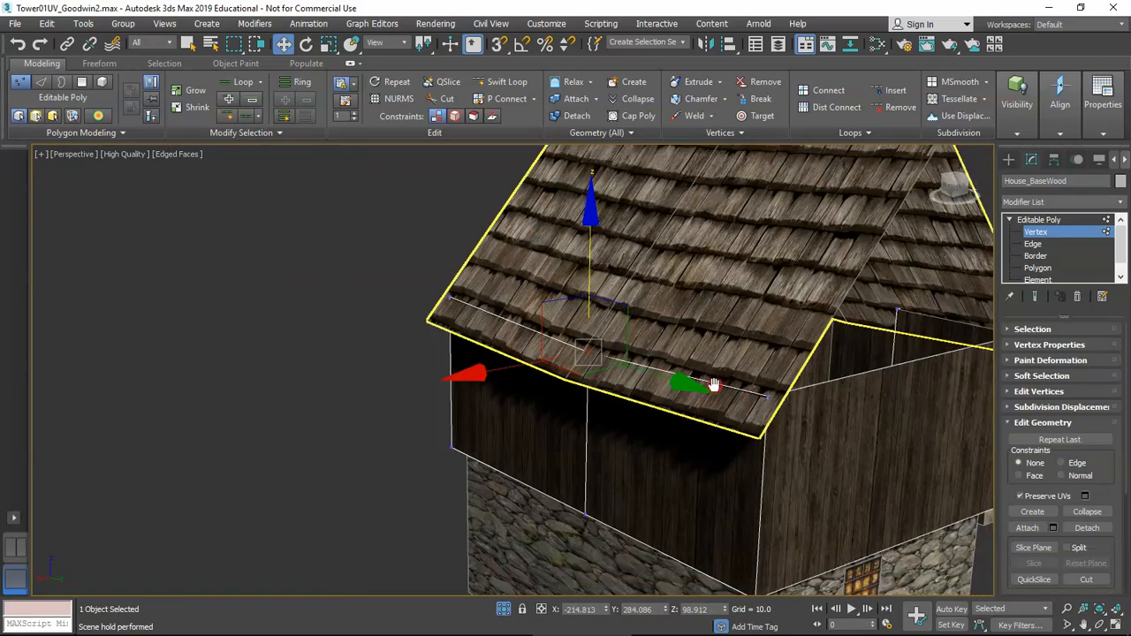
# - Lower the two upper corner vertices of the long wooden wall by about 0.8 units to tuck them under the roof
pyautogui.moveTo(714, 386); pyautogui.dragTo(541, 331, button='middle')
pyautogui.scroll(2, 555, 329)
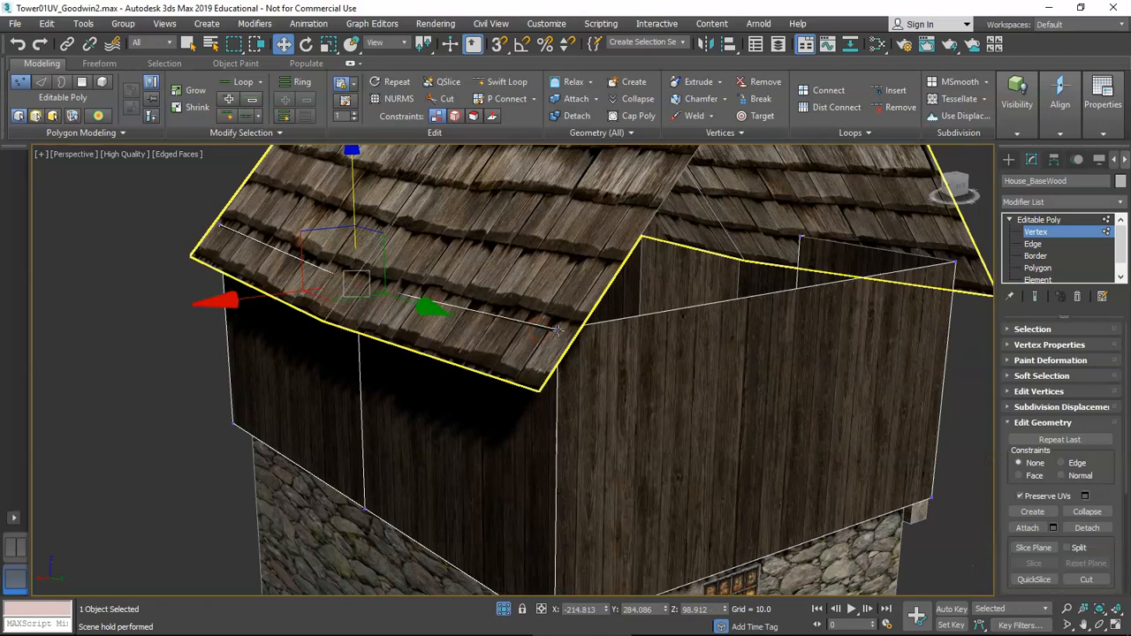
pyautogui.click(558, 330)
pyautogui.keyDown('ctrl'); pyautogui.click(223, 229); pyautogui.keyUp('ctrl')
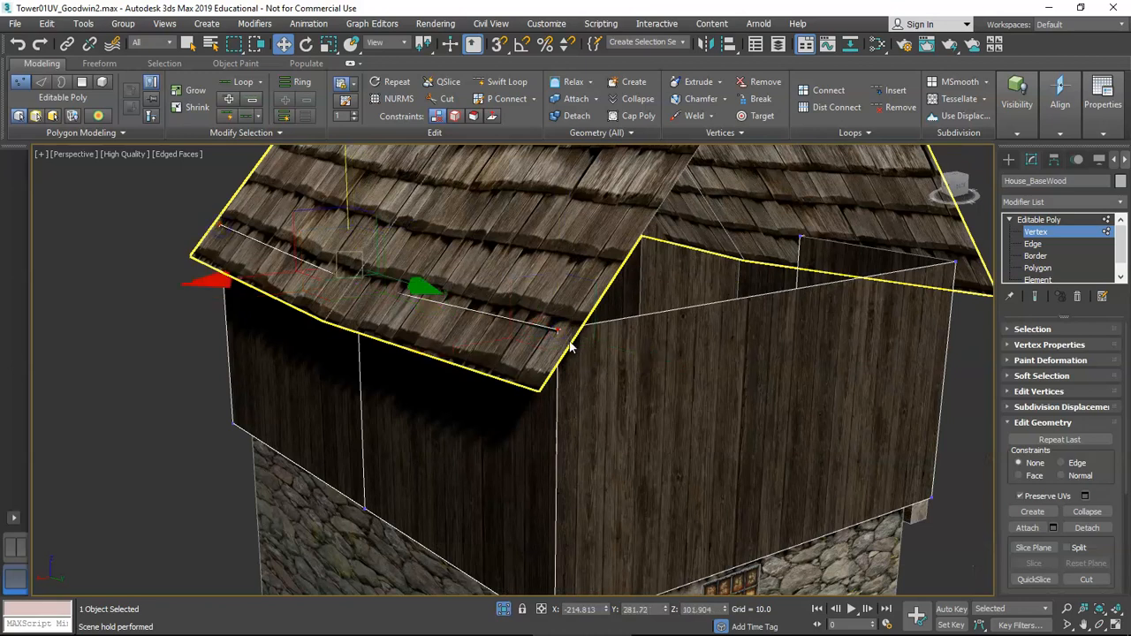
pyautogui.moveTo(348, 187); pyautogui.dragTo(348, 188)
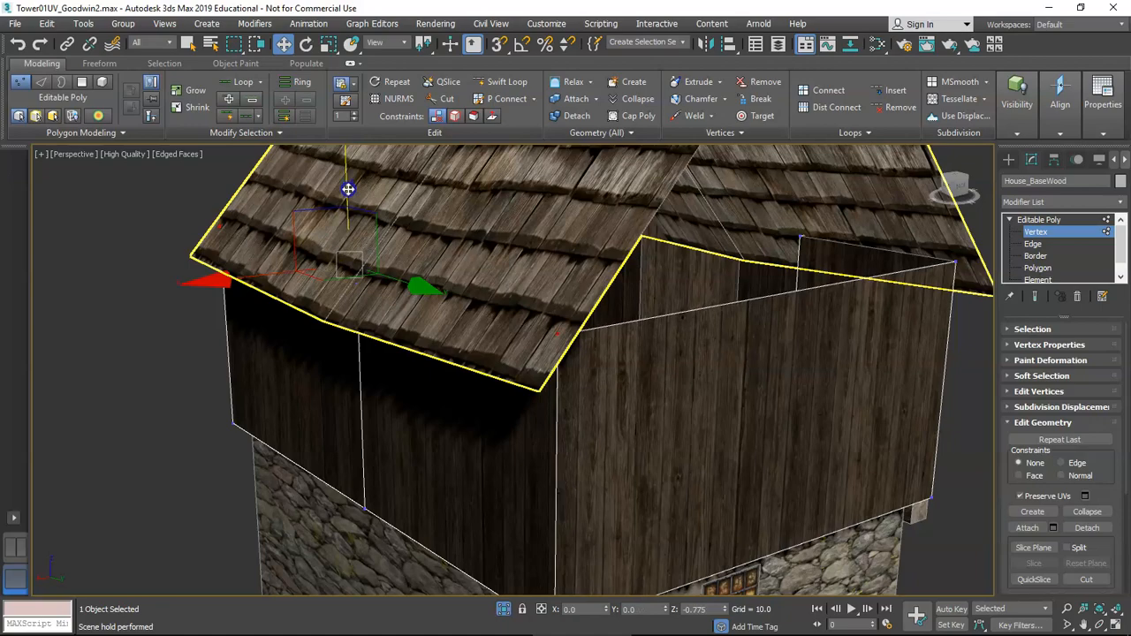
# - Connect the upper and lower edges of the wooden gable walls with 1 segment to add a central vertical edge
pyautogui.keyDown('alt'); pyautogui.moveTo(530, 371); pyautogui.dragTo(583, 365, button='middle'); pyautogui.keyUp('alt')
pyautogui.scroll(-3, 478, 357)
pyautogui.scroll(4, 586, 312)
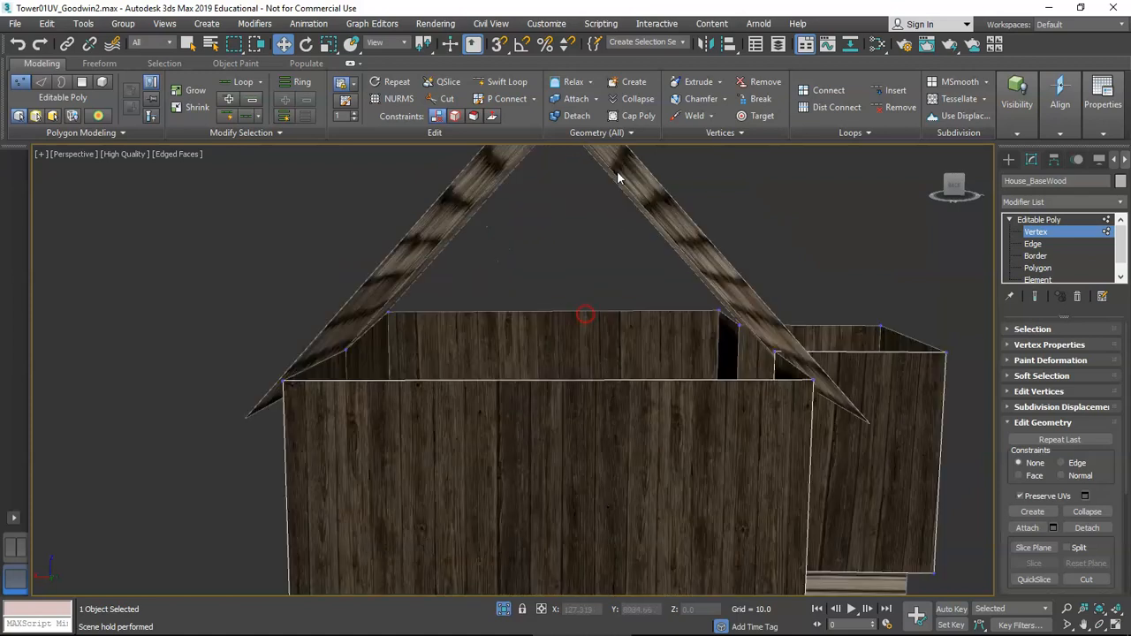
pyautogui.scroll(-4, 619, 483)
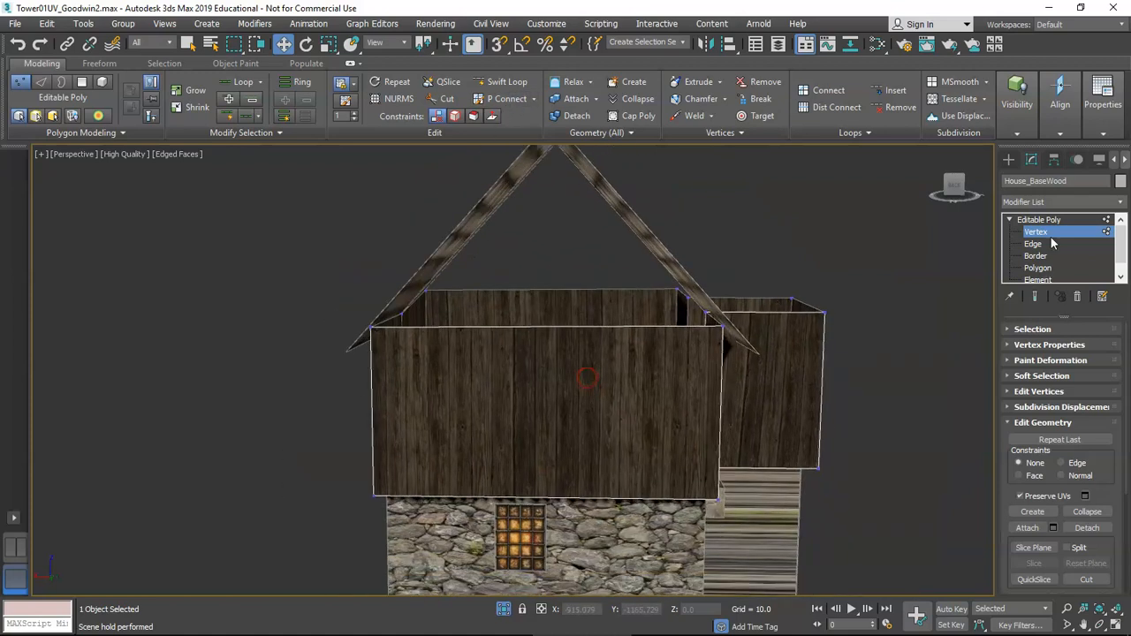
pyautogui.click(1034, 244)
pyautogui.scroll(-3, 543, 404)
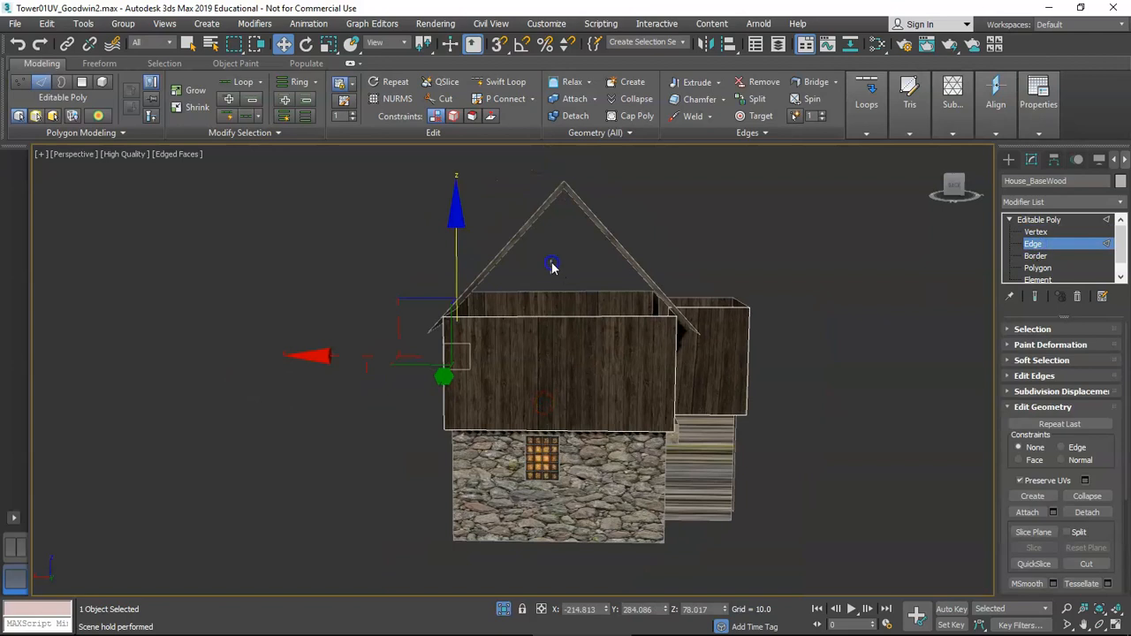
pyautogui.moveTo(600, 527); pyautogui.dragTo(599, 526)
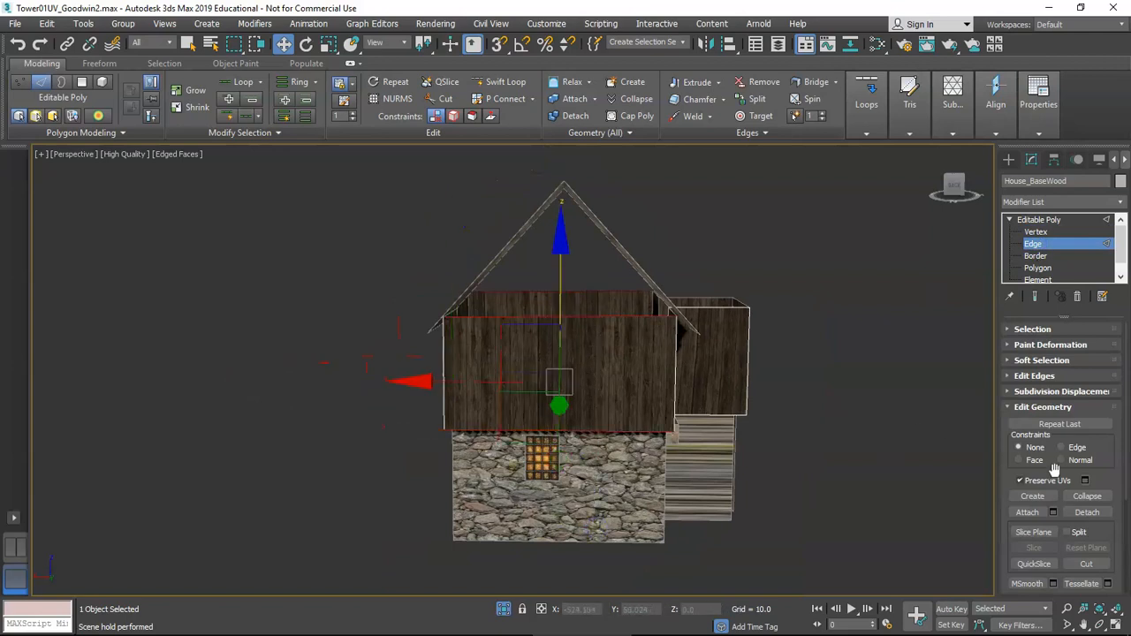
pyautogui.click(1043, 377)
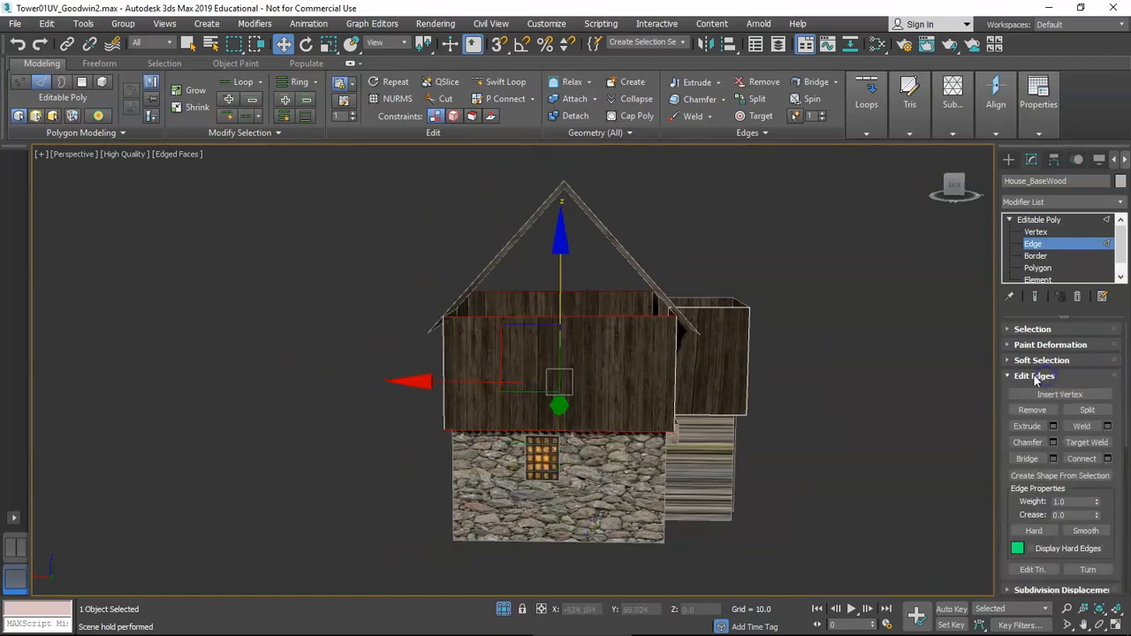
pyautogui.click(1108, 458)
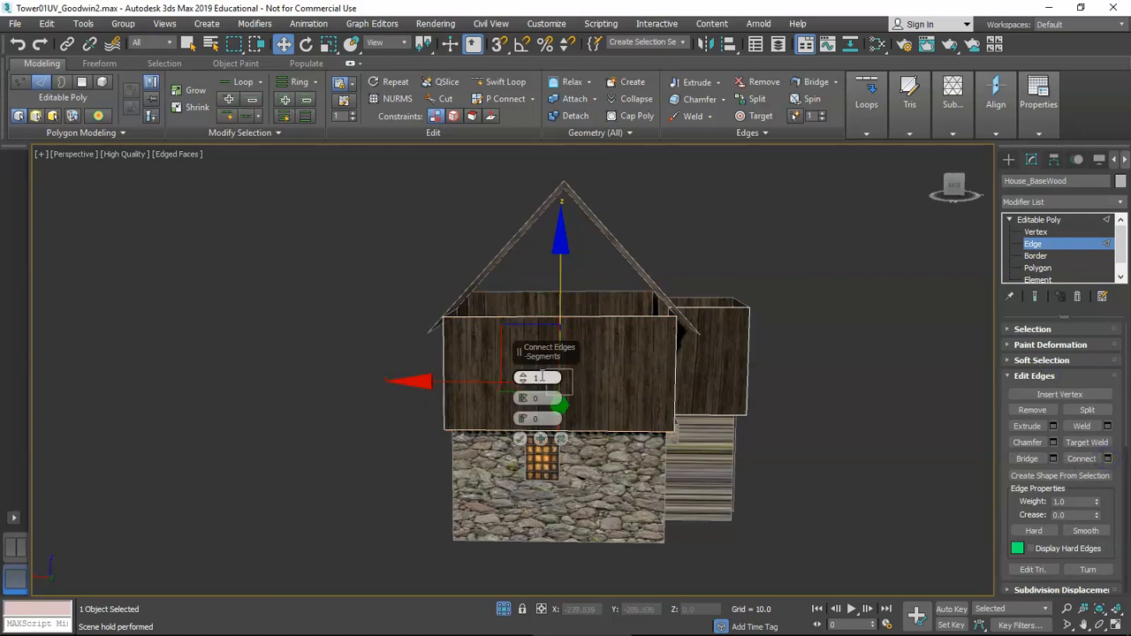
pyautogui.click(519, 439)
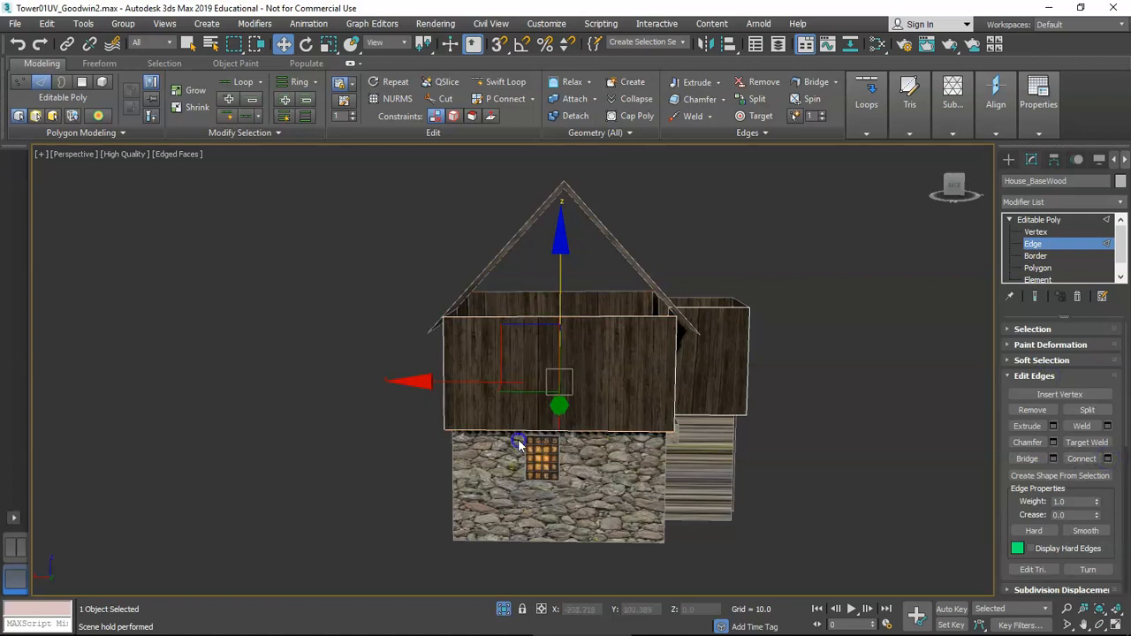
# - Raise the middle upper vertices of both wooden gable walls to the roof ridge at Z 150.586, closing the gables
pyautogui.scroll(5, 577, 335)
pyautogui.moveTo(595, 290); pyautogui.dragTo(599, 317, button='middle')
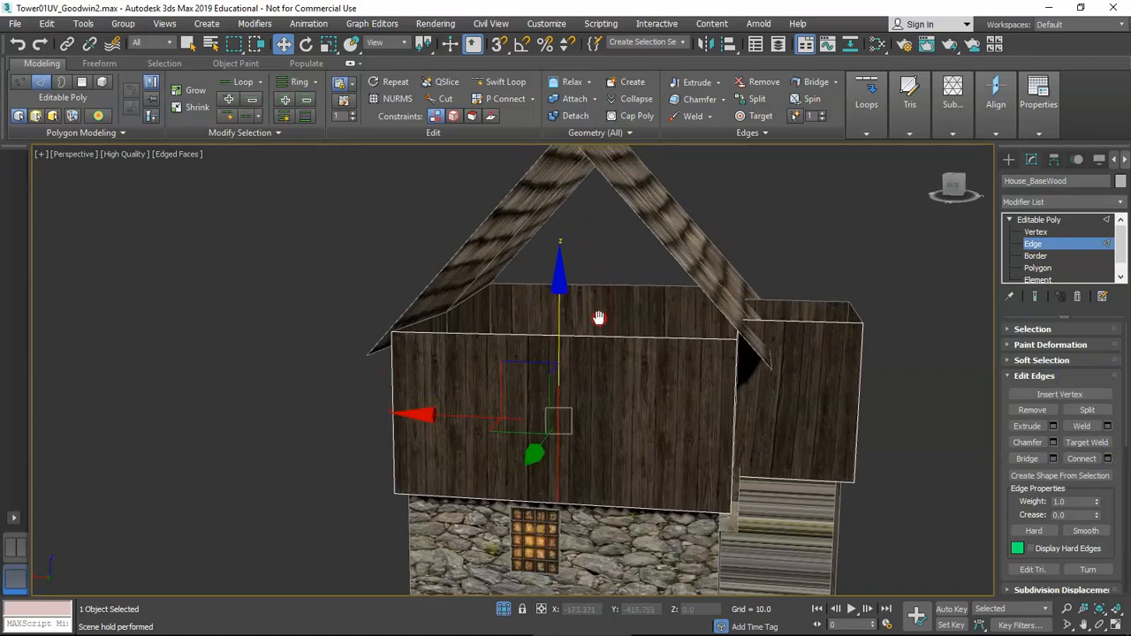
pyautogui.press('1')
pyautogui.click(614, 287)
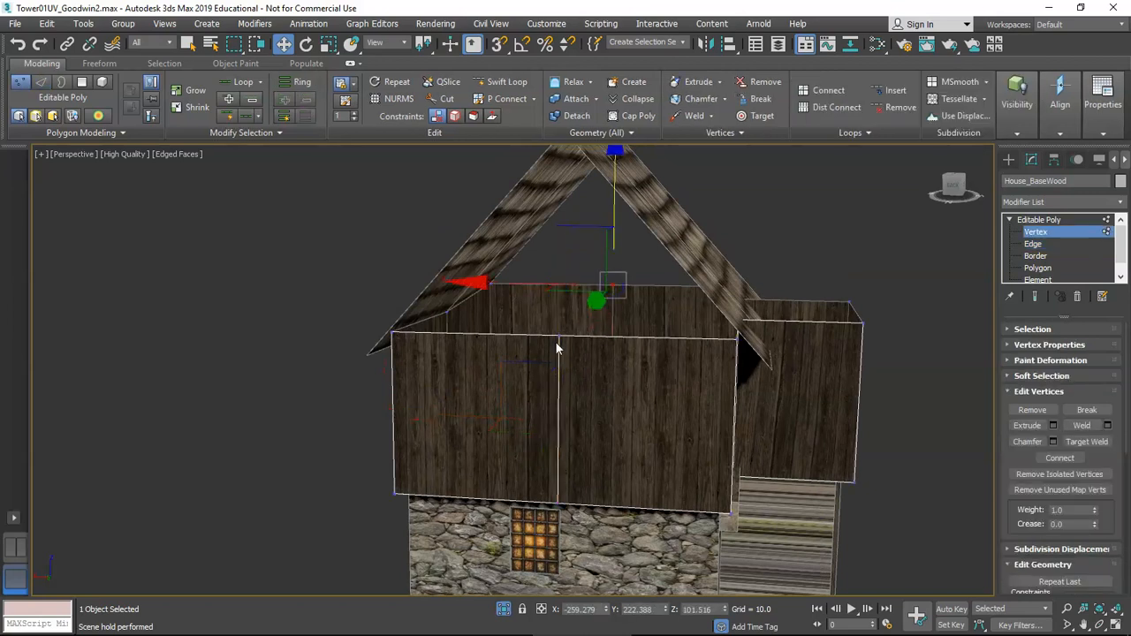
pyautogui.moveTo(558, 336); pyautogui.dragTo(564, 366, button='middle')
pyautogui.moveTo(600, 237); pyautogui.dragTo(611, 75)
pyautogui.keyDown('alt'); pyautogui.moveTo(620, 166); pyautogui.dragTo(589, 181, button='middle'); pyautogui.keyUp('alt')
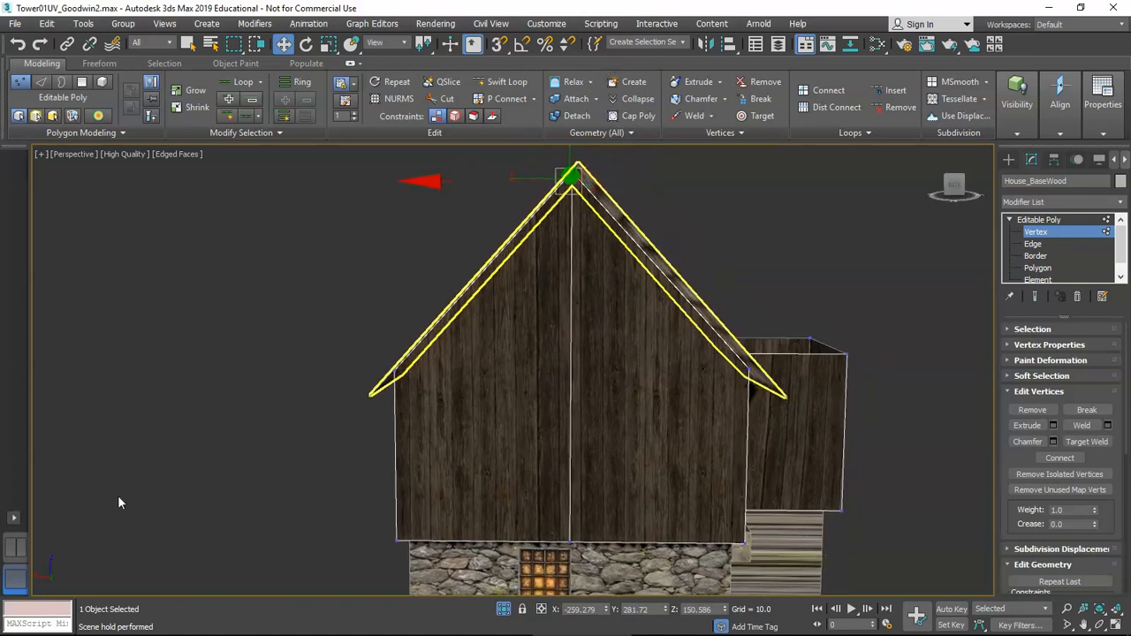
pyautogui.keyDown('alt'); pyautogui.moveTo(111, 587); pyautogui.dragTo(486, 324, button='middle'); pyautogui.keyUp('alt')
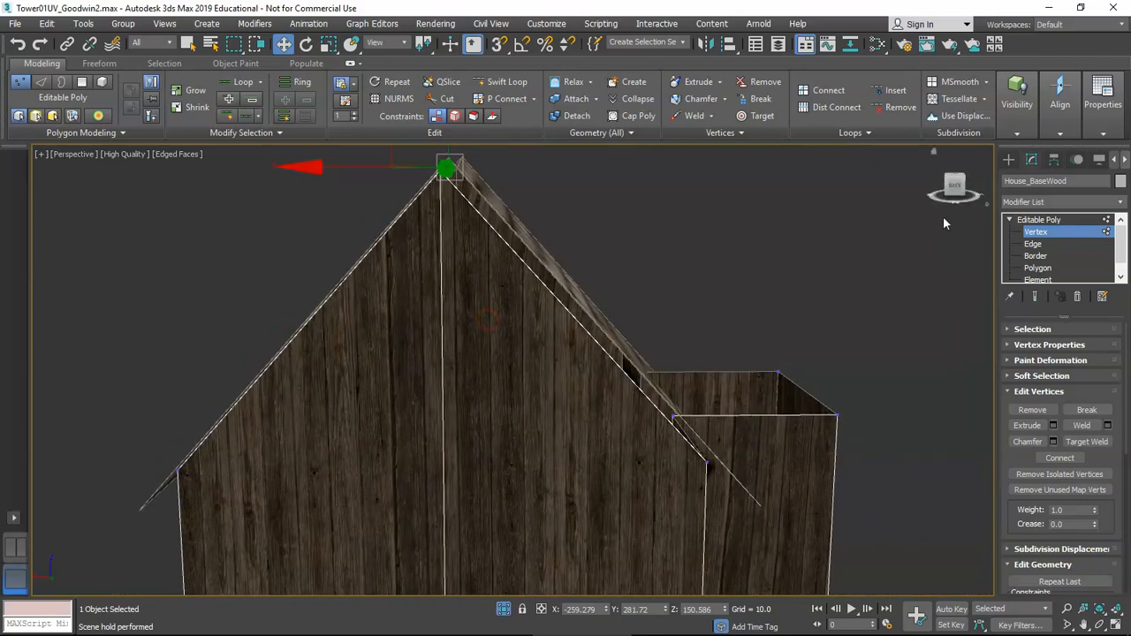
# - Move the wooden gables' apex vertices to X -260.739, Z 150.143, centring them beneath the roof's inner ridge
pyautogui.keyDown('alt'); pyautogui.moveTo(443, 377); pyautogui.dragTo(667, 284, button='middle'); pyautogui.keyUp('alt')
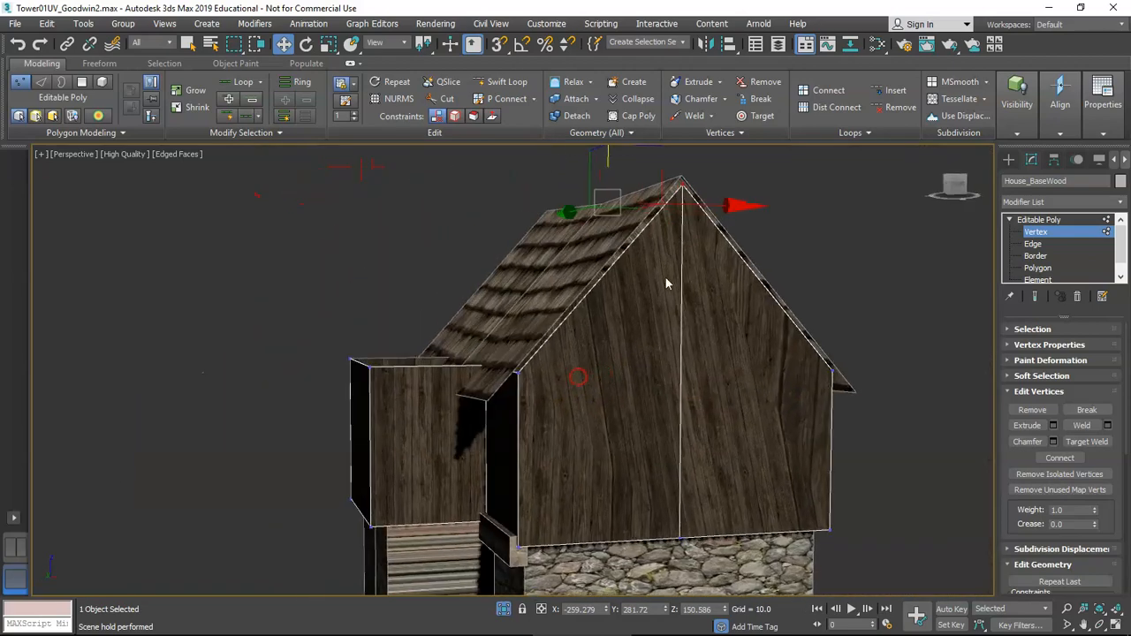
pyautogui.press('f')
pyautogui.scroll(6, 504, 310)
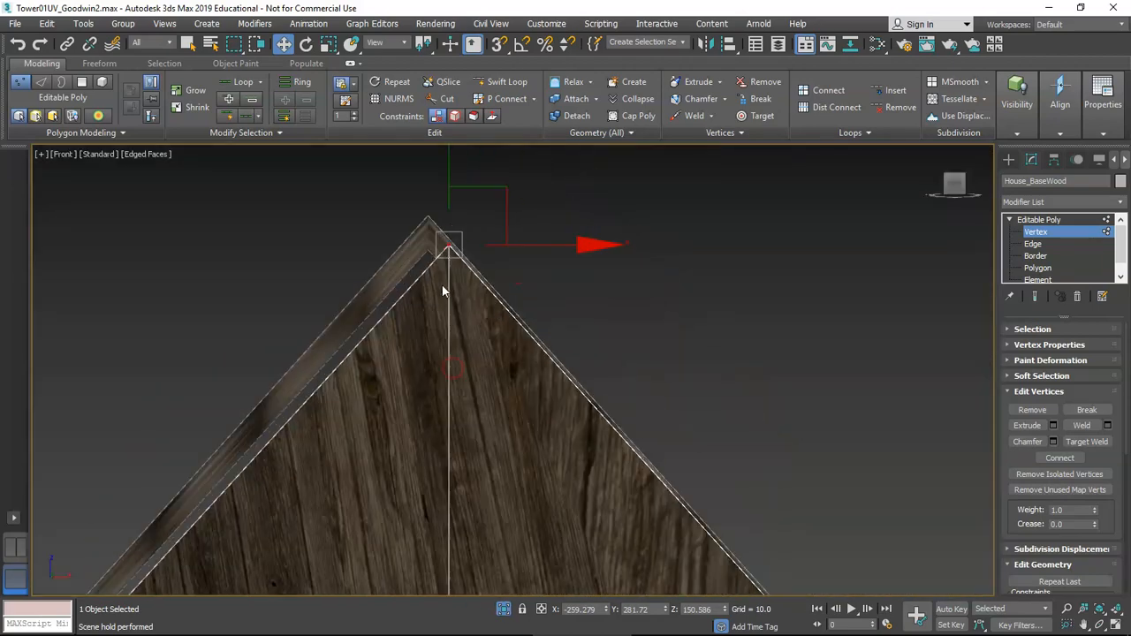
pyautogui.scroll(3, 550, 325)
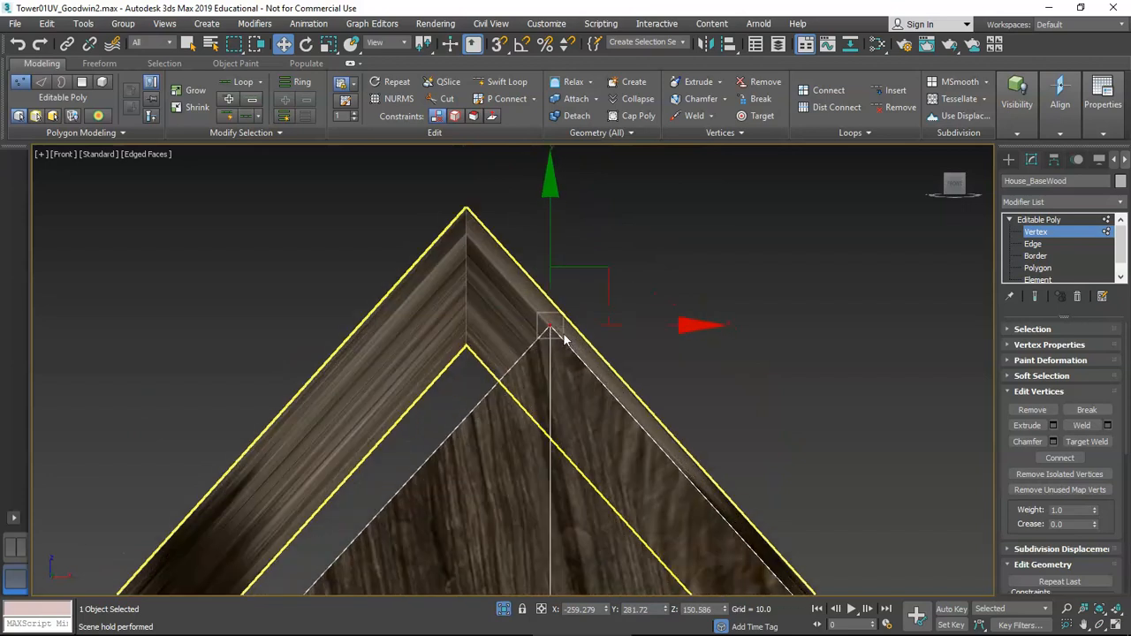
pyautogui.moveTo(579, 285); pyautogui.dragTo(523, 295)
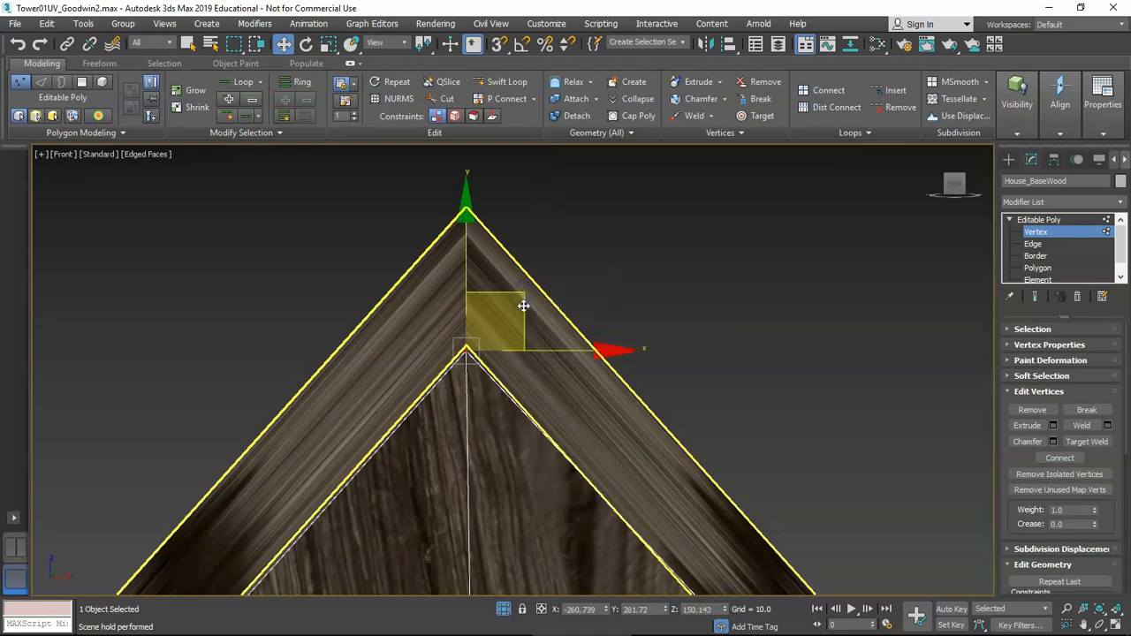
# - Examine how the wooden gable peaks fit beneath the roof ridge from close up and from below
pyautogui.press('p')
pyautogui.scroll(-5, 507, 322)
pyautogui.moveTo(506, 323); pyautogui.dragTo(513, 353, button='middle')
pyautogui.scroll(8, 592, 278)
pyautogui.moveTo(594, 274); pyautogui.dragTo(563, 278, button='middle')
pyautogui.scroll(-6, 558, 280)
pyautogui.keyDown('alt'); pyautogui.moveTo(558, 322); pyautogui.dragTo(501, 314, button='middle'); pyautogui.keyUp('alt')
pyautogui.keyDown('alt'); pyautogui.moveTo(592, 343); pyautogui.dragTo(570, 446, button='middle'); pyautogui.keyUp('alt')
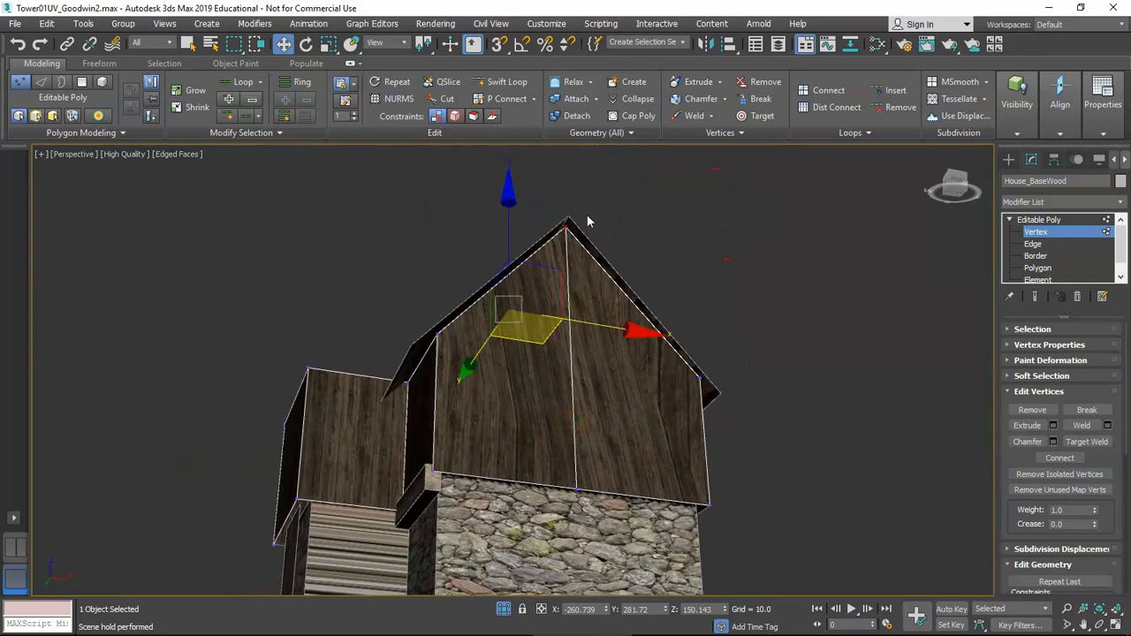
pyautogui.keyDown('alt'); pyautogui.moveTo(530, 364); pyautogui.dragTo(528, 515, button='middle'); pyautogui.keyUp('alt')
# - Try to shift the lower middle vertices of both wooden gable walls along X, and undo the move
pyautogui.press('F3')
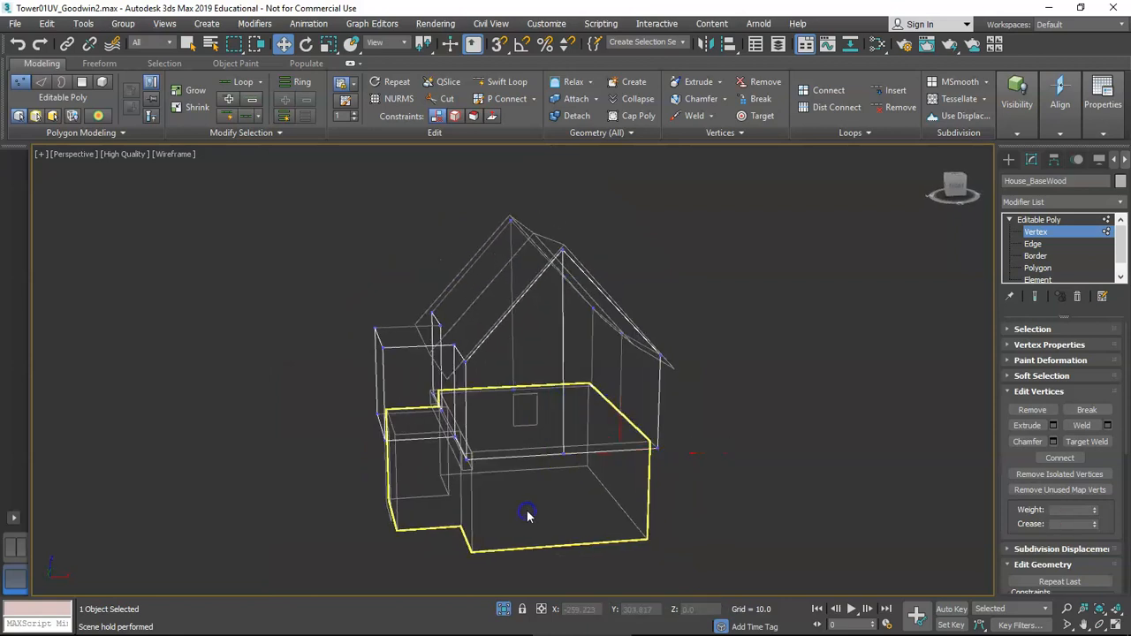
pyautogui.click(512, 387)
pyautogui.moveTo(563, 452); pyautogui.dragTo(565, 454)
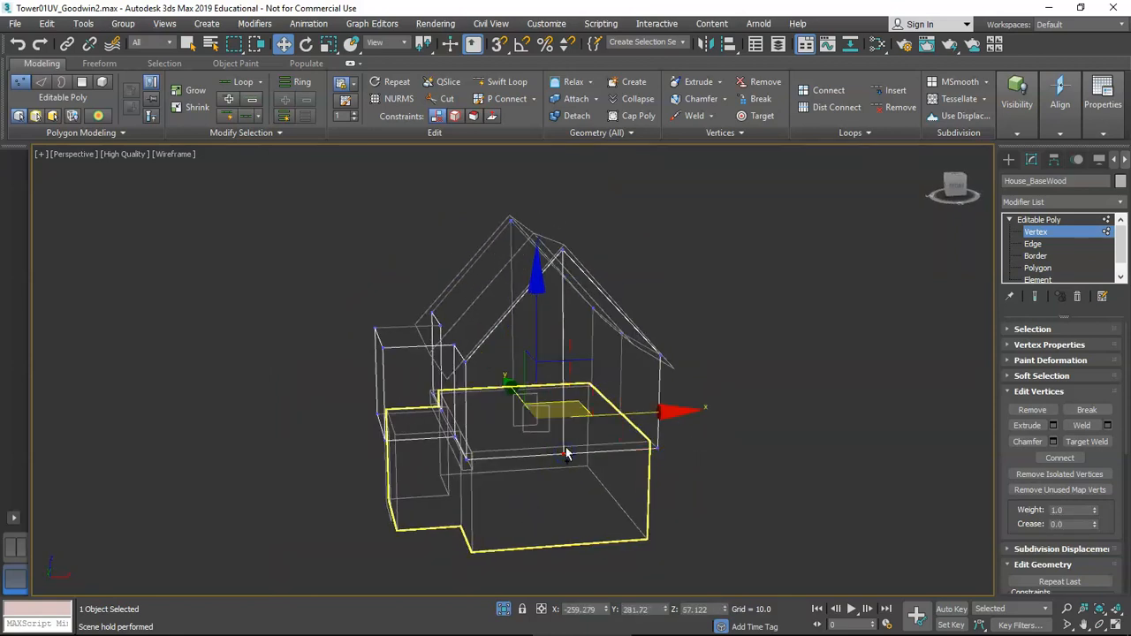
pyautogui.press('F3')
pyautogui.scroll(5, 564, 452)
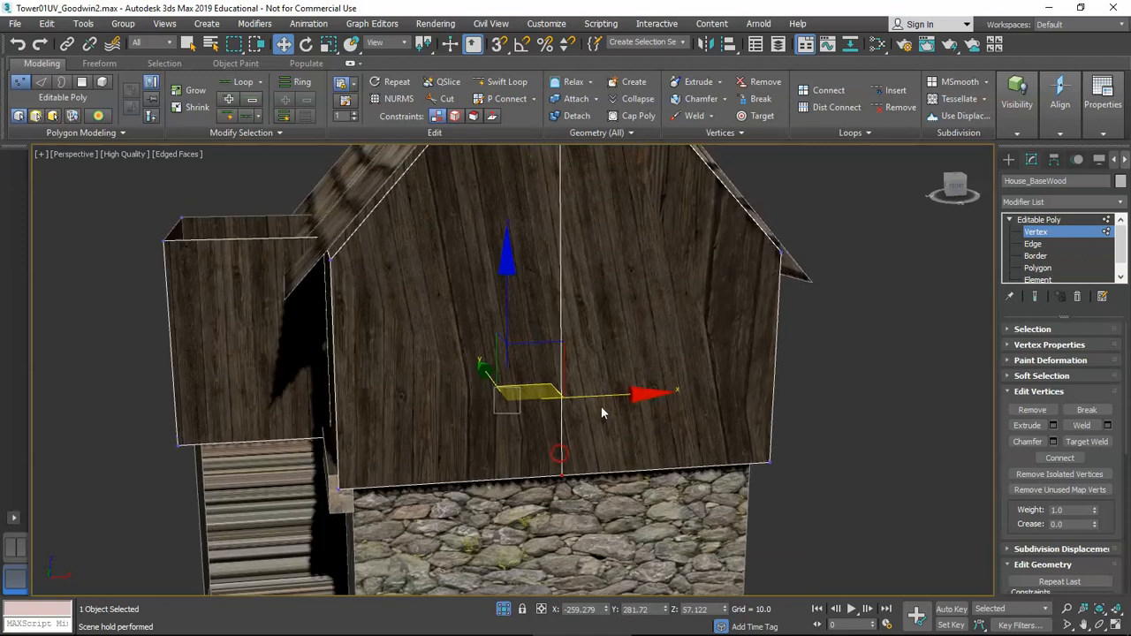
pyautogui.moveTo(611, 397)
pyautogui.mouseDown()
pyautogui.moveTo(669, 392)
pyautogui.moveTo(485, 387)
pyautogui.moveTo(605, 392)
pyautogui.mouseUp()
pyautogui.hotkey('ctrl', 'z')
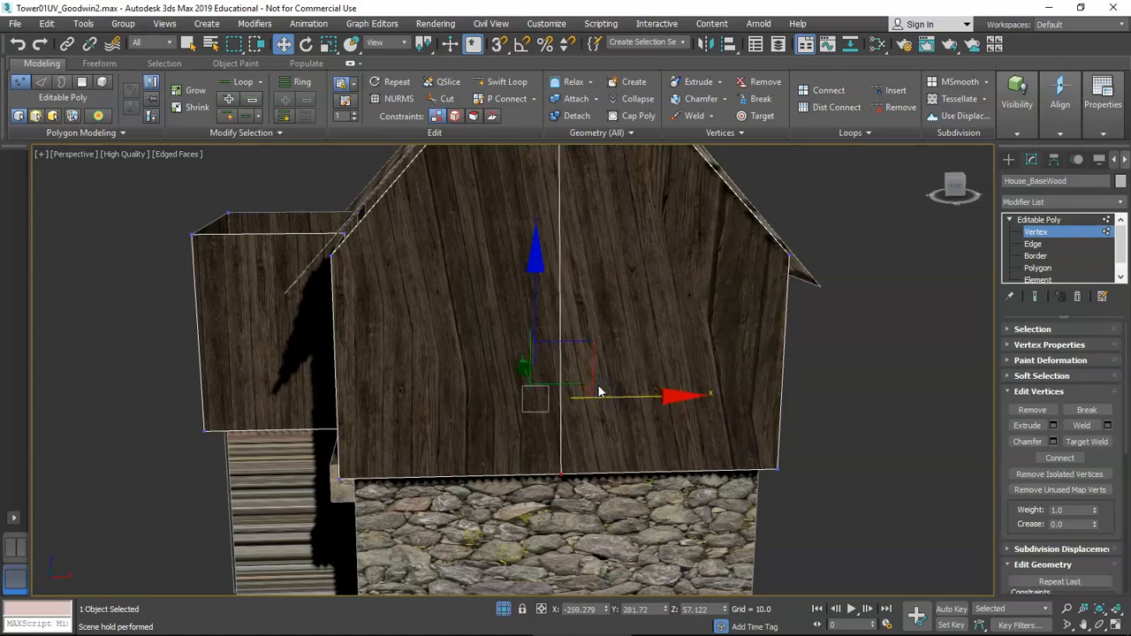
# - Examine the projecting wooden bay and its junction with the roof eave and the long wall
pyautogui.scroll(-5, 600, 391)
pyautogui.scroll(3, 597, 389)
pyautogui.scroll(-3, 588, 396)
pyautogui.keyDown('alt'); pyautogui.moveTo(587, 395); pyautogui.dragTo(559, 389, button='middle'); pyautogui.keyUp('alt')
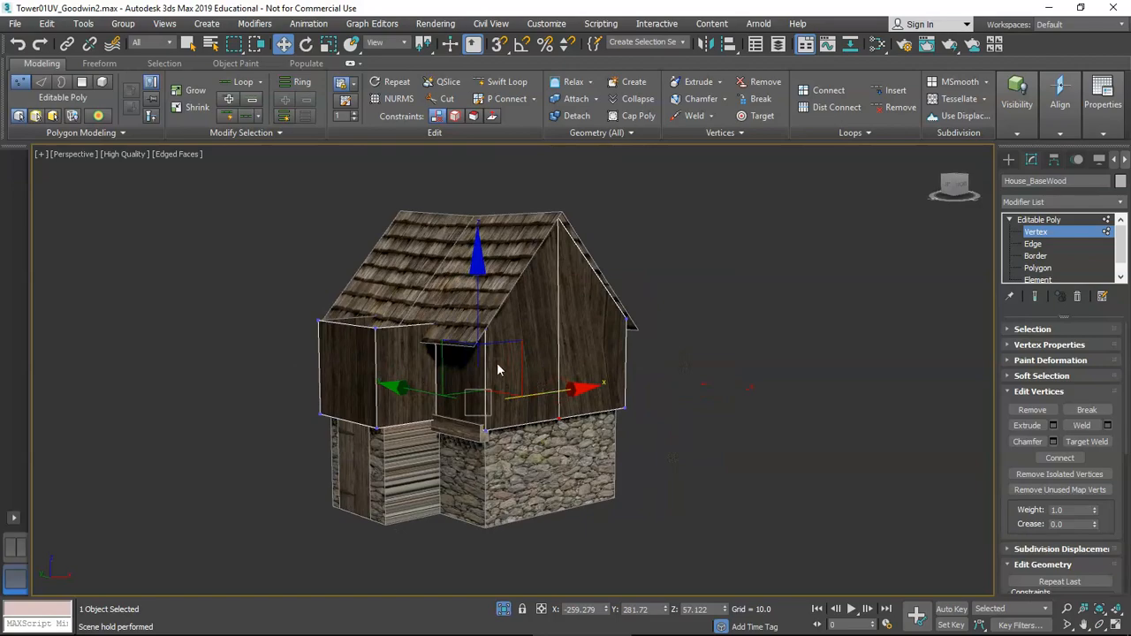
pyautogui.scroll(4, 495, 372)
pyautogui.moveTo(460, 388)
pyautogui.keyDown('alt'); pyautogui.mouseDown(button='middle')
pyautogui.moveTo(483, 398)
pyautogui.moveTo(420, 381)
pyautogui.moveTo(473, 392)
pyautogui.mouseUp(button='middle'); pyautogui.keyUp('alt')
pyautogui.scroll(-3, 468, 401)
pyautogui.scroll(3, 482, 390)
pyautogui.scroll(3, 481, 390)
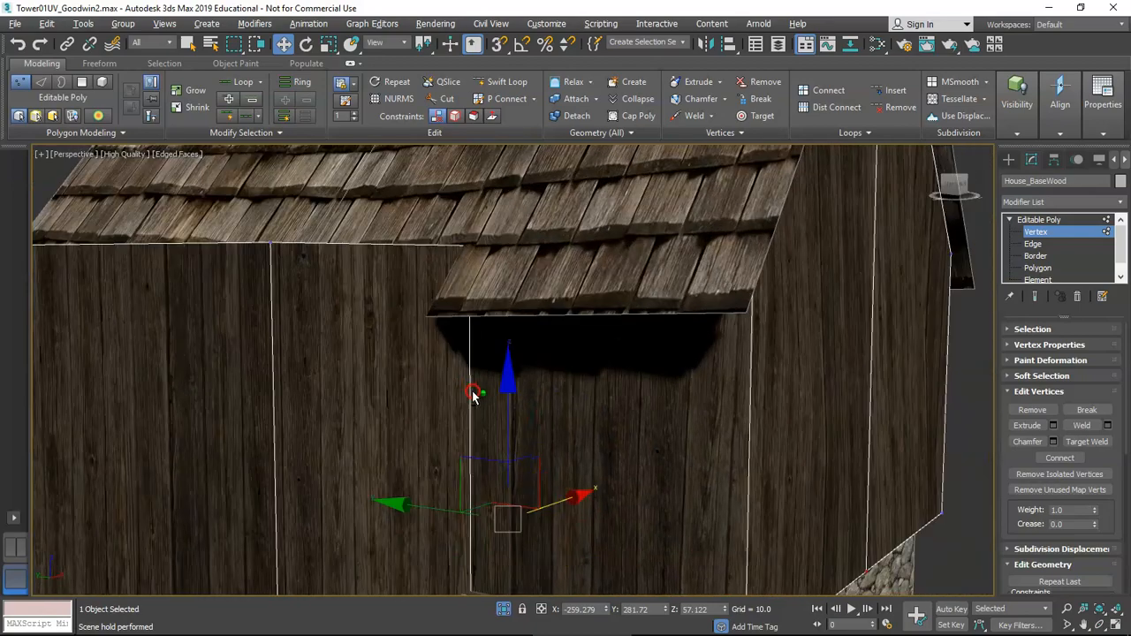
pyautogui.scroll(-3, 473, 396)
pyautogui.scroll(-3, 412, 373)
pyautogui.keyDown('alt'); pyautogui.moveTo(412, 373); pyautogui.dragTo(430, 364, button='middle'); pyautogui.keyUp('alt')
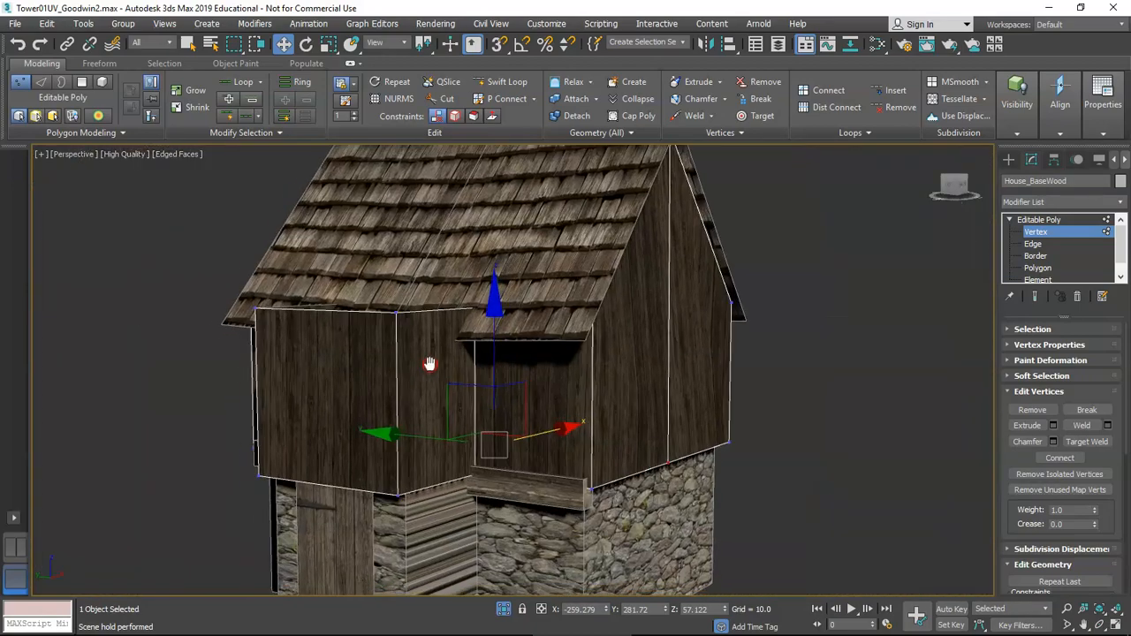
pyautogui.scroll(2, 419, 366)
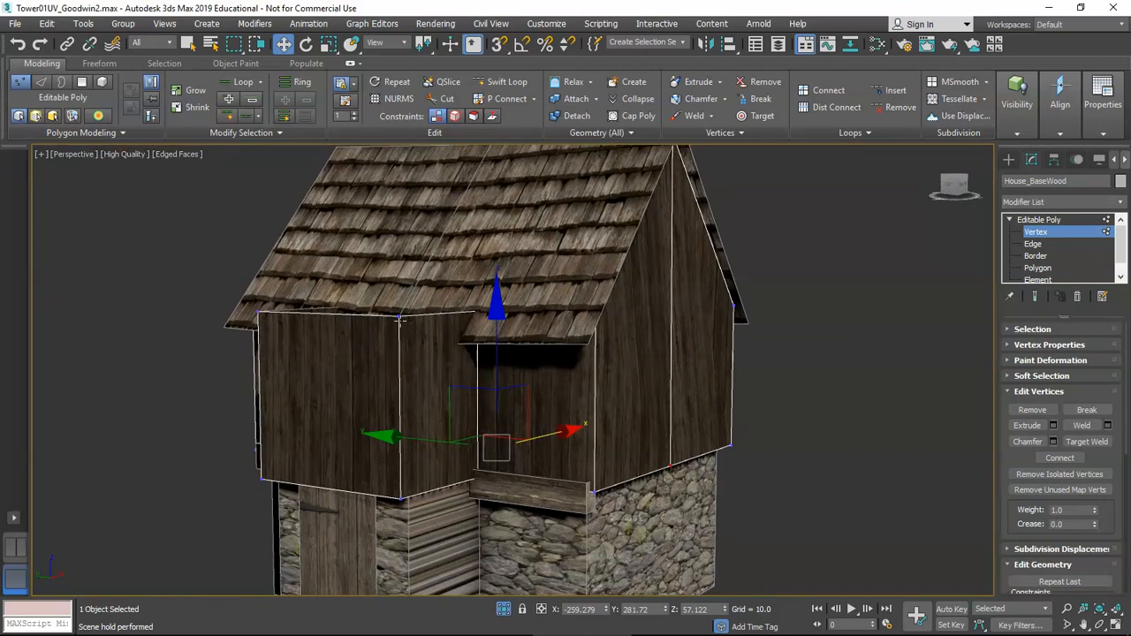
# - Lower the outer top edge of the projecting wooden bay by about 15.9 units so its side walls slope
pyautogui.click(1034, 245)
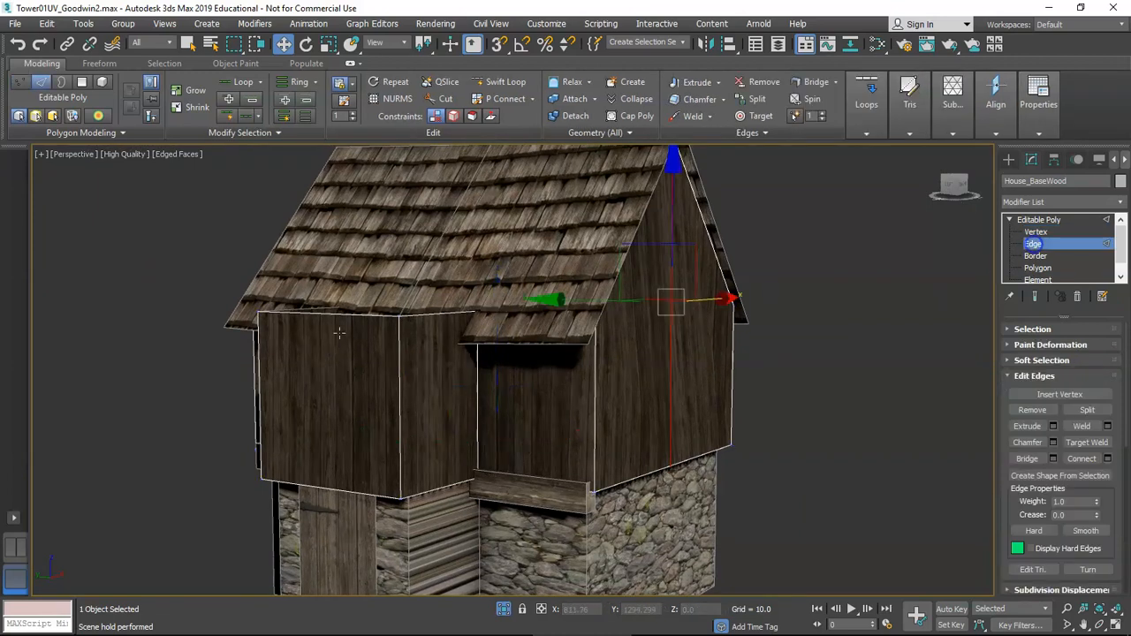
pyautogui.click(347, 315)
pyautogui.keyDown('alt'); pyautogui.moveTo(334, 331); pyautogui.dragTo(312, 355, button='middle'); pyautogui.keyUp('alt')
pyautogui.keyDown('alt'); pyautogui.moveTo(452, 285); pyautogui.dragTo(475, 214, button='middle'); pyautogui.keyUp('alt')
pyautogui.moveTo(428, 213); pyautogui.dragTo(425, 255)
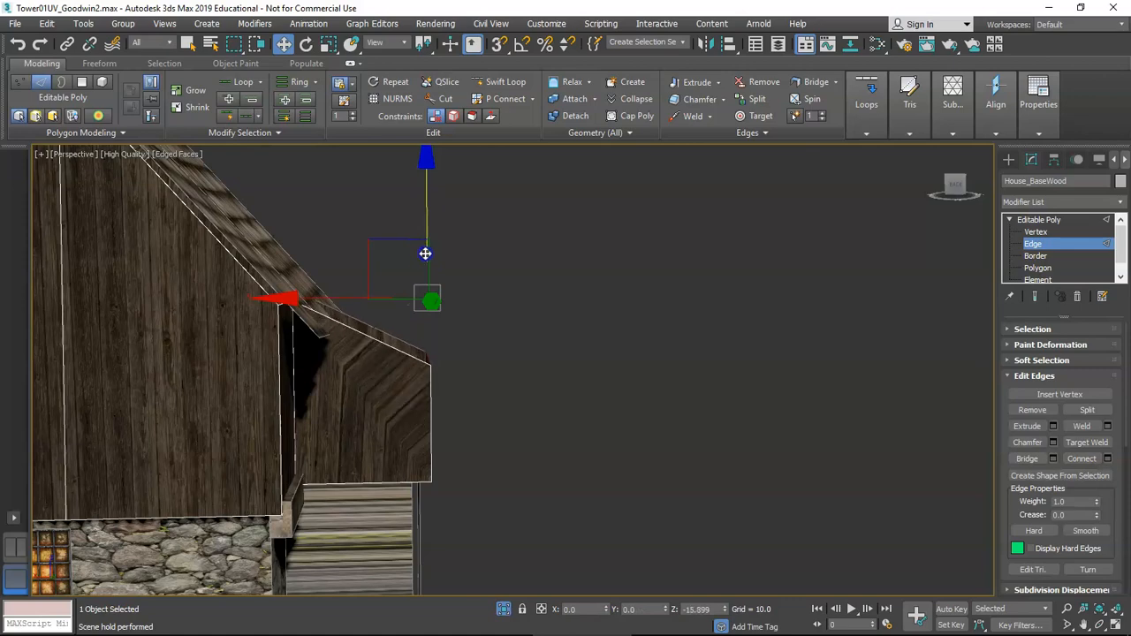
# - Raise the projecting bay's outer top edge to Z 92.952 to make the side slope shallower
pyautogui.scroll(-5, 425, 256)
pyautogui.keyDown('alt'); pyautogui.moveTo(396, 315); pyautogui.dragTo(357, 362, button='middle'); pyautogui.keyUp('alt')
pyautogui.scroll(5, 385, 364)
pyautogui.moveTo(536, 262)
pyautogui.mouseDown()
pyautogui.moveTo(542, 218)
pyautogui.moveTo(543, 247)
pyautogui.mouseUp()
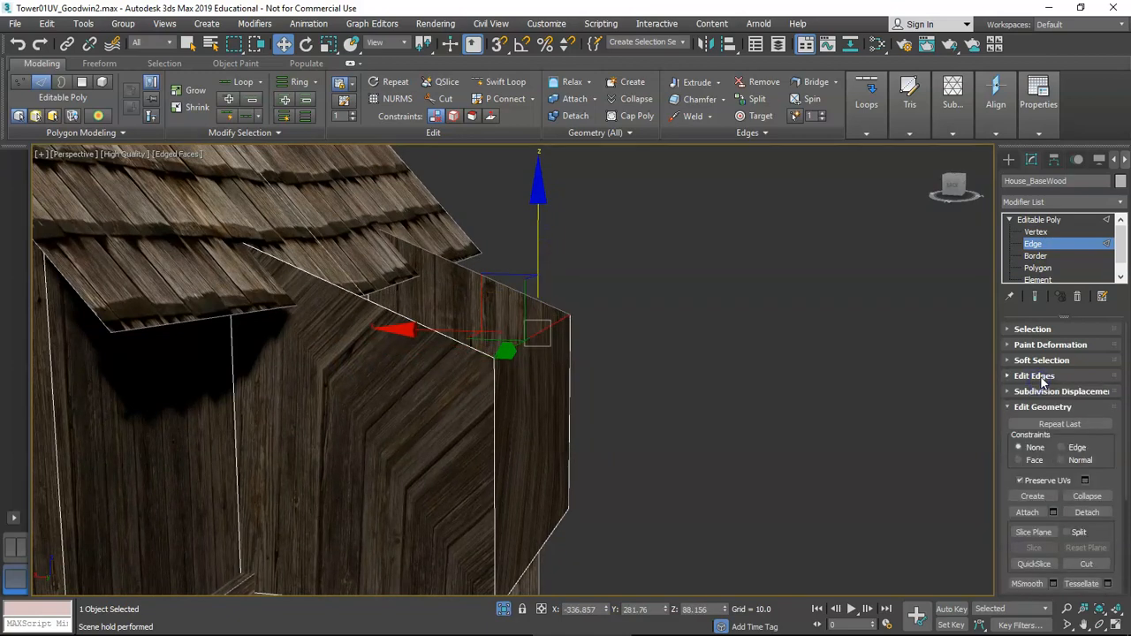
pyautogui.moveTo(538, 260); pyautogui.dragTo(507, 212)
pyautogui.scroll(-5, 506, 214)
pyautogui.moveTo(511, 268)
pyautogui.keyDown('alt'); pyautogui.mouseDown(button='middle')
pyautogui.moveTo(500, 294)
pyautogui.moveTo(518, 277)
pyautogui.moveTo(535, 323)
pyautogui.moveTo(490, 339)
pyautogui.mouseUp(button='middle'); pyautogui.keyUp('alt')
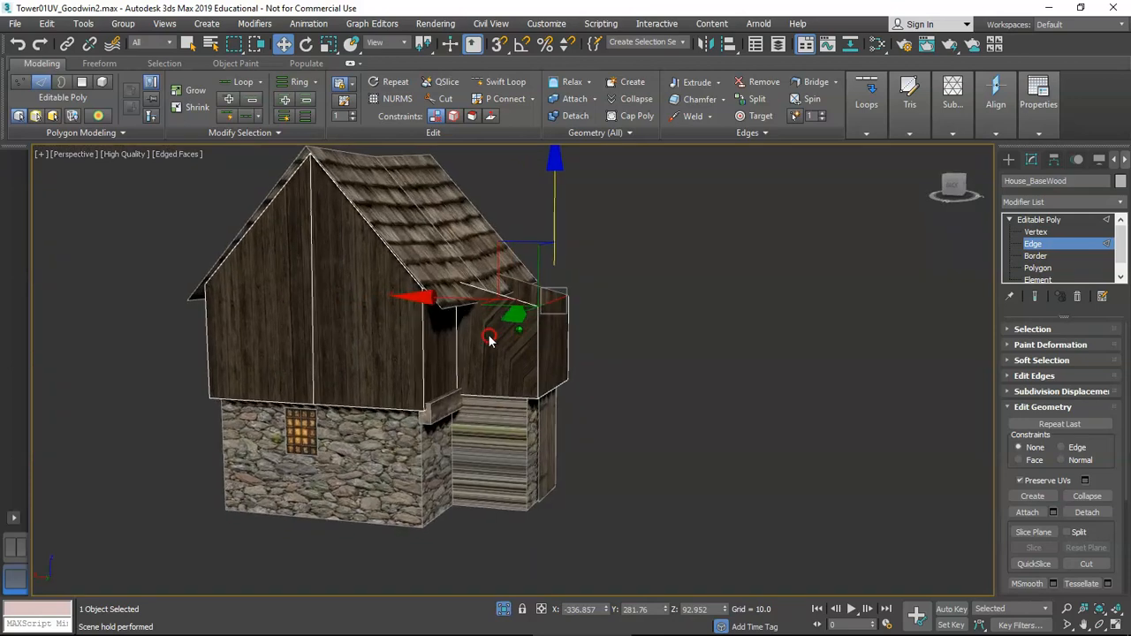
pyautogui.keyDown('alt'); pyautogui.moveTo(555, 221); pyautogui.dragTo(515, 402, button='middle'); pyautogui.keyUp('alt')
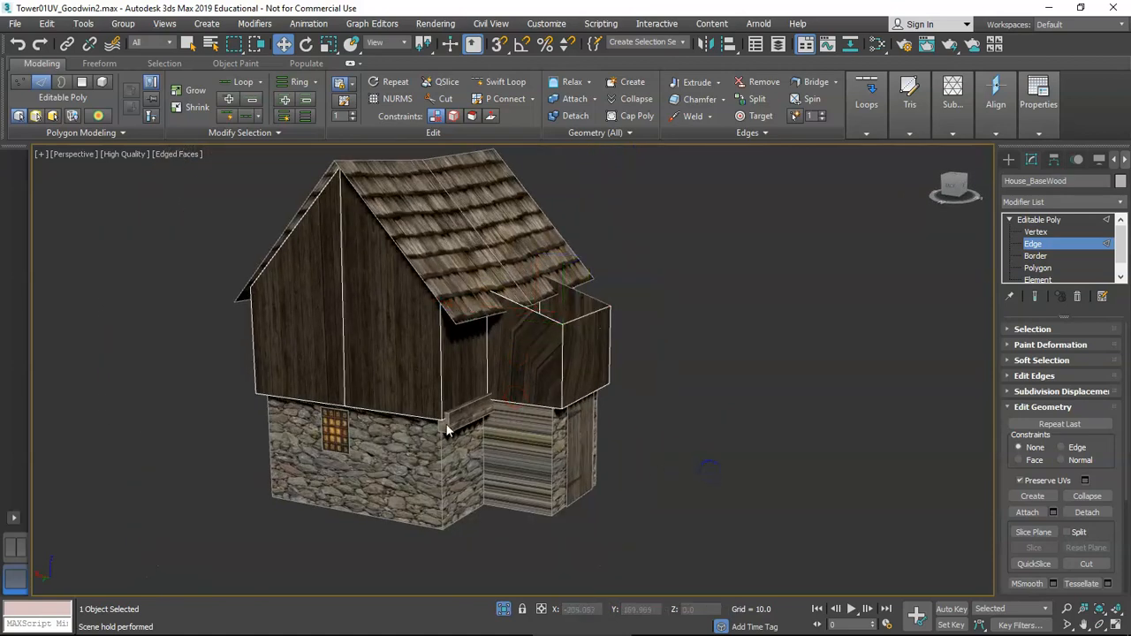
pyautogui.moveTo(372, 342); pyautogui.dragTo(395, 359, button='middle')
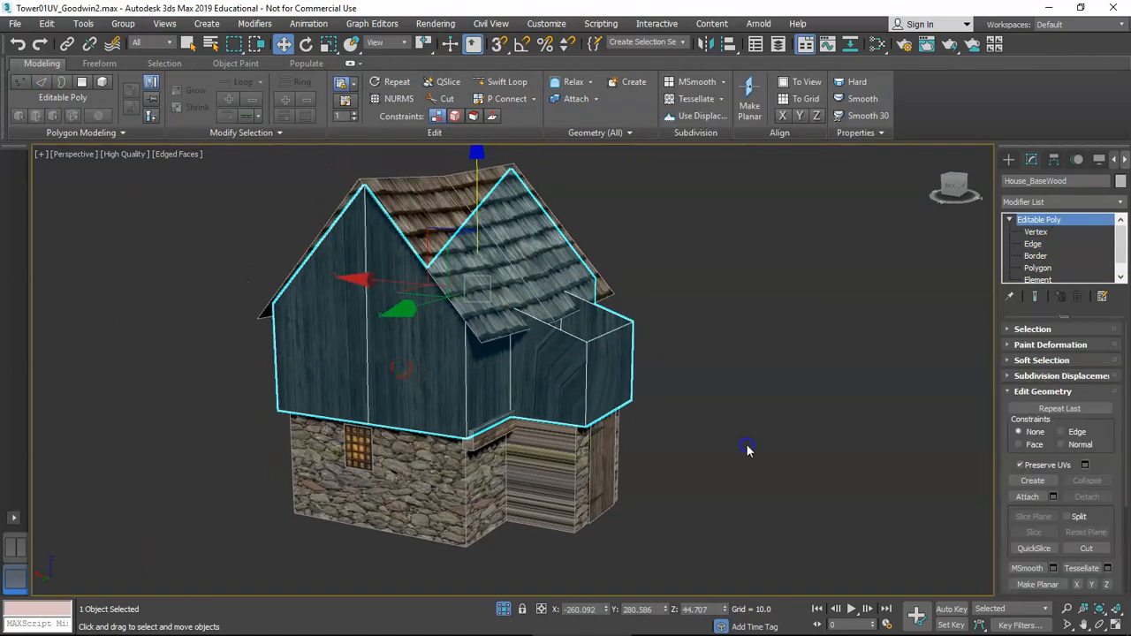
# - Apply an Unwrap UVW modifier to the wooden upper storey and open its UV editor
pyautogui.click(749, 449)
pyautogui.keyDown('alt'); pyautogui.moveTo(595, 404); pyautogui.dragTo(583, 398, button='middle'); pyautogui.keyUp('alt')
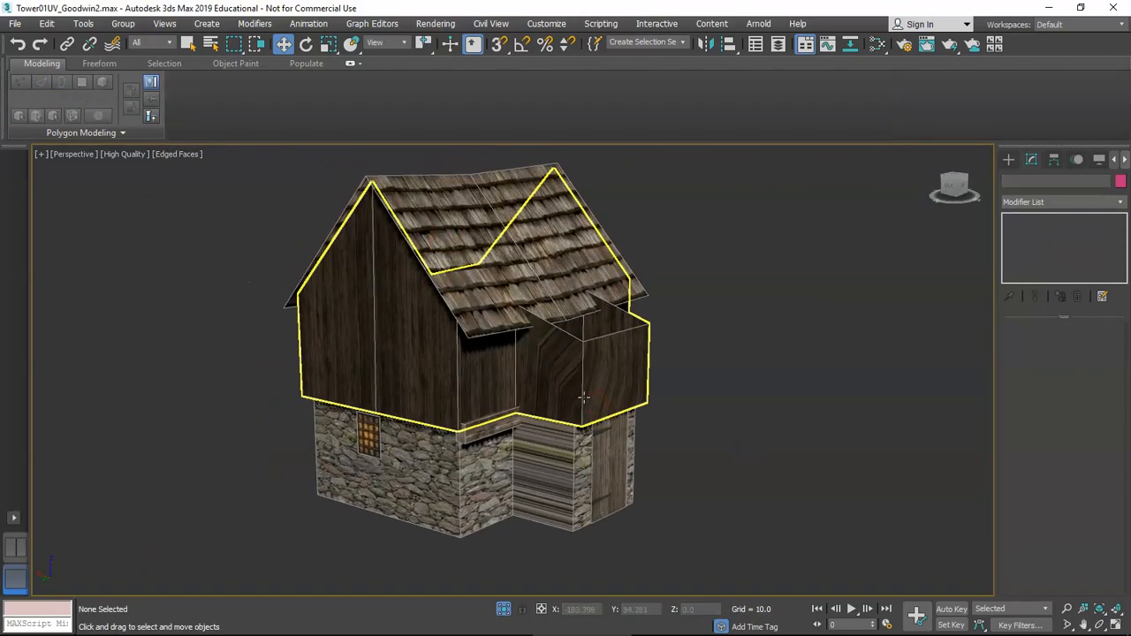
pyautogui.click(529, 294)
pyautogui.keyDown('alt'); pyautogui.moveTo(545, 302); pyautogui.dragTo(600, 394, button='middle'); pyautogui.keyUp('alt')
pyautogui.click(641, 358)
pyautogui.keyDown('alt'); pyautogui.moveTo(445, 362); pyautogui.dragTo(538, 356, button='middle'); pyautogui.keyUp('alt')
pyautogui.click(1059, 203)
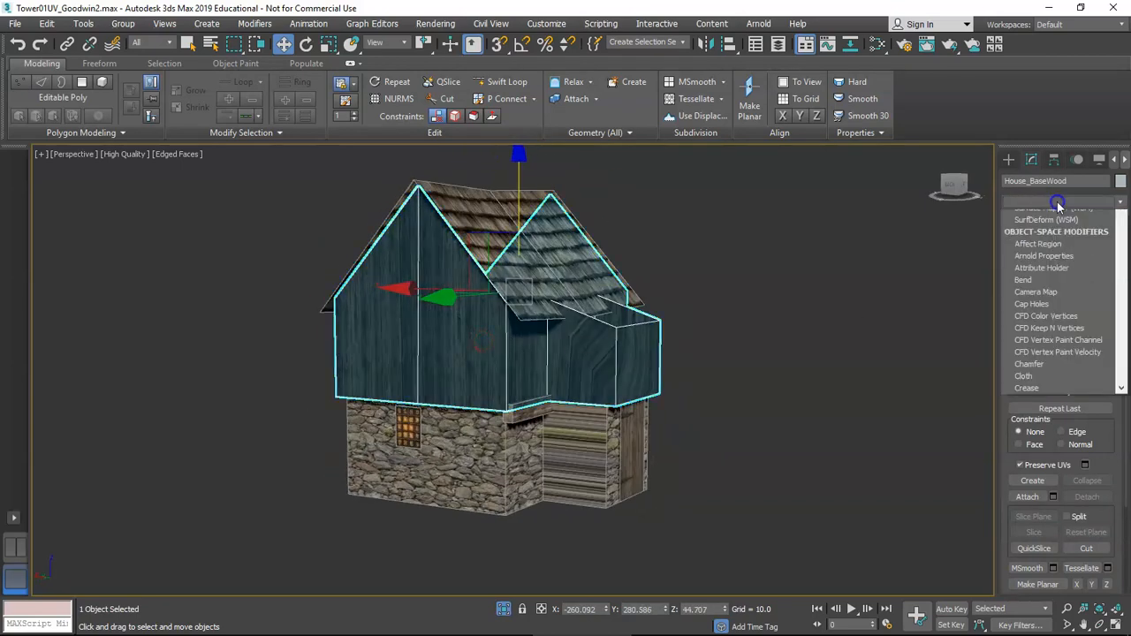
pyautogui.press('u')
pyautogui.press('Return')
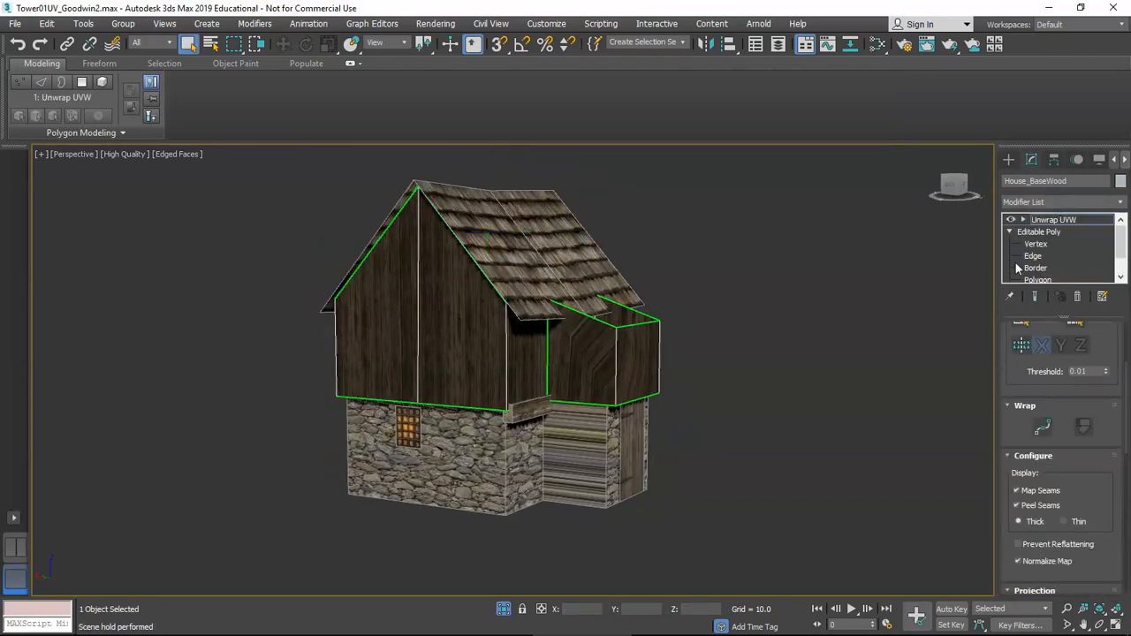
pyautogui.scroll(-6, 1061, 442)
pyautogui.click(1060, 497)
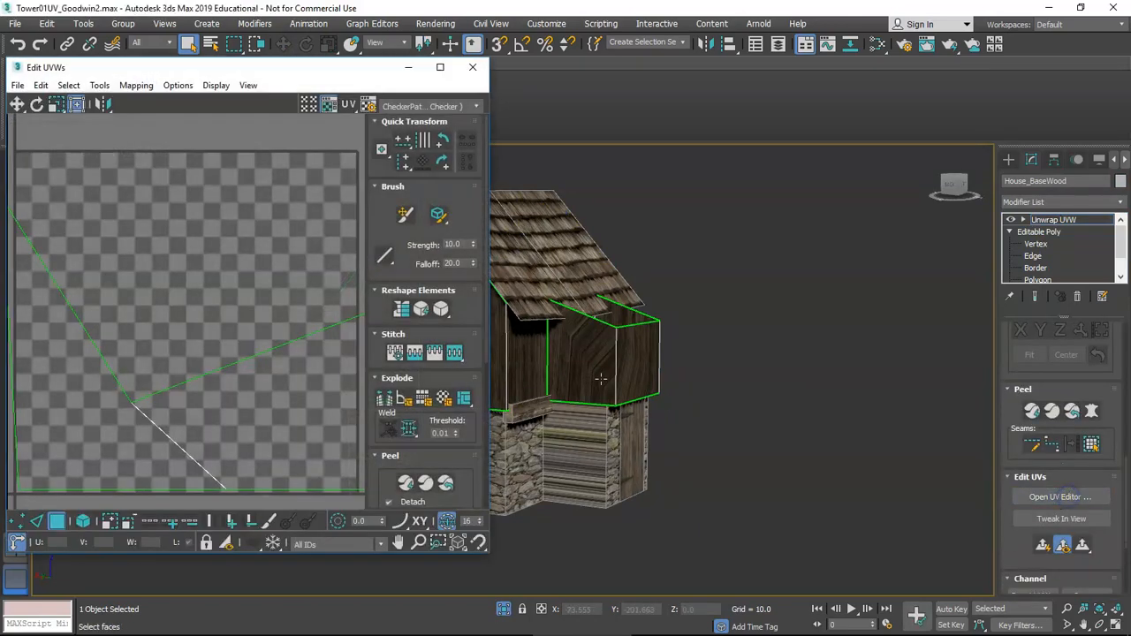
# - Select all UV faces of the wooden walls and relax the shell to even out the distorted mapping
pyautogui.moveTo(601, 378); pyautogui.dragTo(826, 366, button='middle')
pyautogui.scroll(-8, 198, 366)
pyautogui.moveTo(320, 395); pyautogui.dragTo(204, 347, button='middle')
pyautogui.rightClick(251, 364)
pyautogui.scroll(3, 175, 354)
pyautogui.scroll(-5, 183, 327)
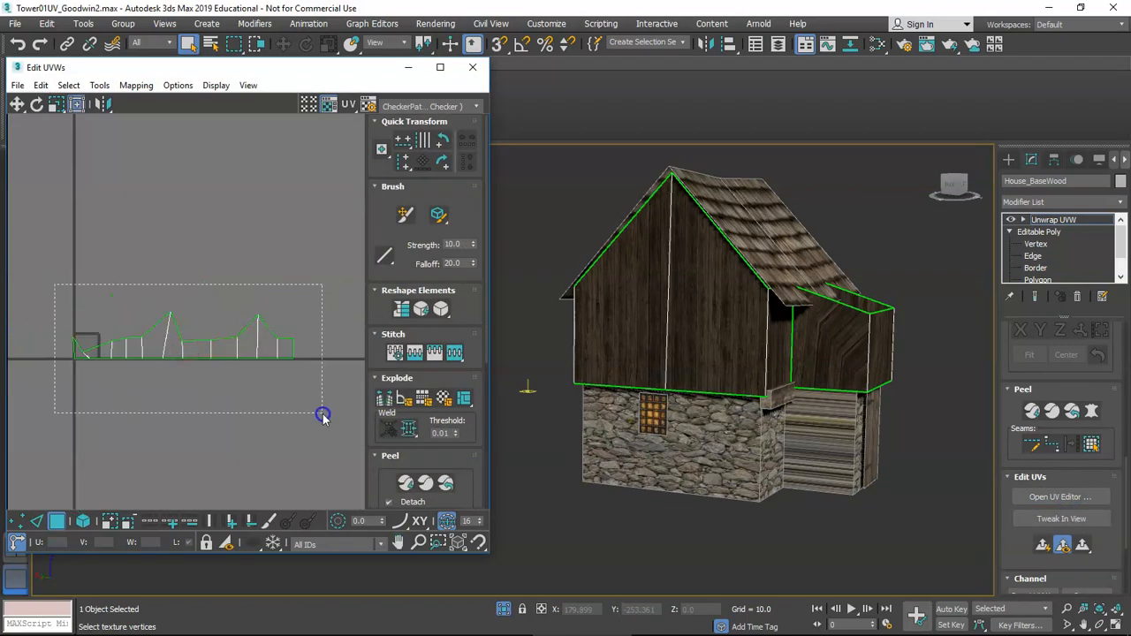
pyautogui.moveTo(322, 416); pyautogui.dragTo(323, 415)
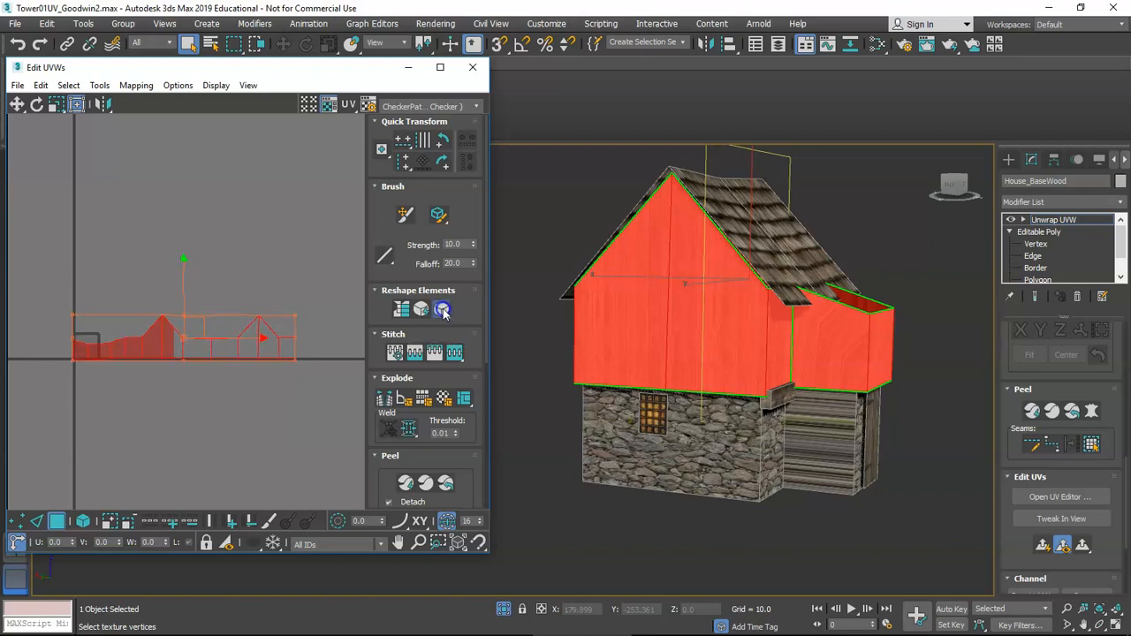
# - Inspect the relaxed mapping on the gable wall and the front of the projecting bay
pyautogui.scroll(3, 100, 357)
pyautogui.scroll(8, 794, 371)
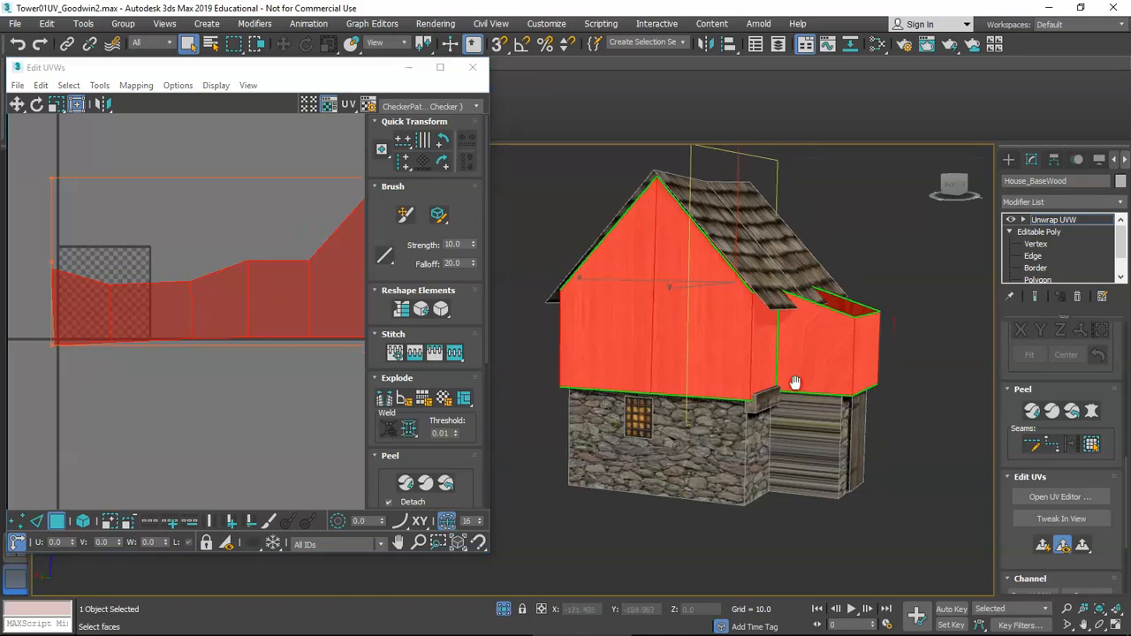
pyautogui.scroll(-5, 794, 371)
pyautogui.keyDown('alt'); pyautogui.moveTo(808, 348); pyautogui.dragTo(790, 374, button='middle'); pyautogui.keyUp('alt')
pyautogui.scroll(-3, 657, 361)
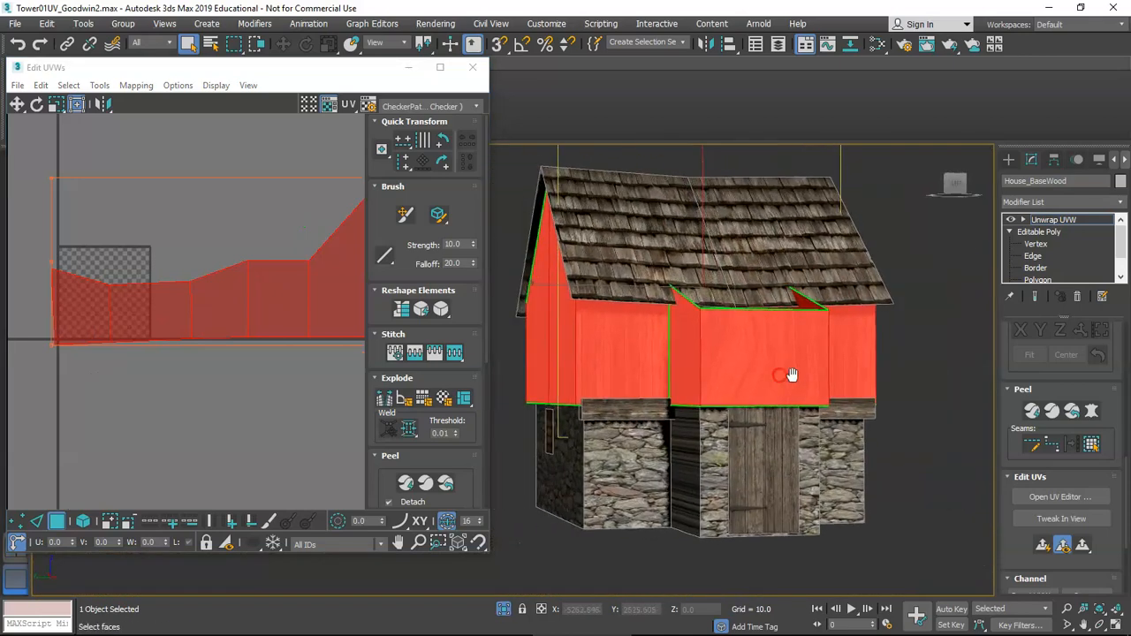
pyautogui.scroll(4, 790, 374)
pyautogui.scroll(-2, 135, 341)
# - Examine the wooden walls' UV shell along its whole length for slanted edges
pyautogui.moveTo(311, 343); pyautogui.dragTo(173, 337, button='middle')
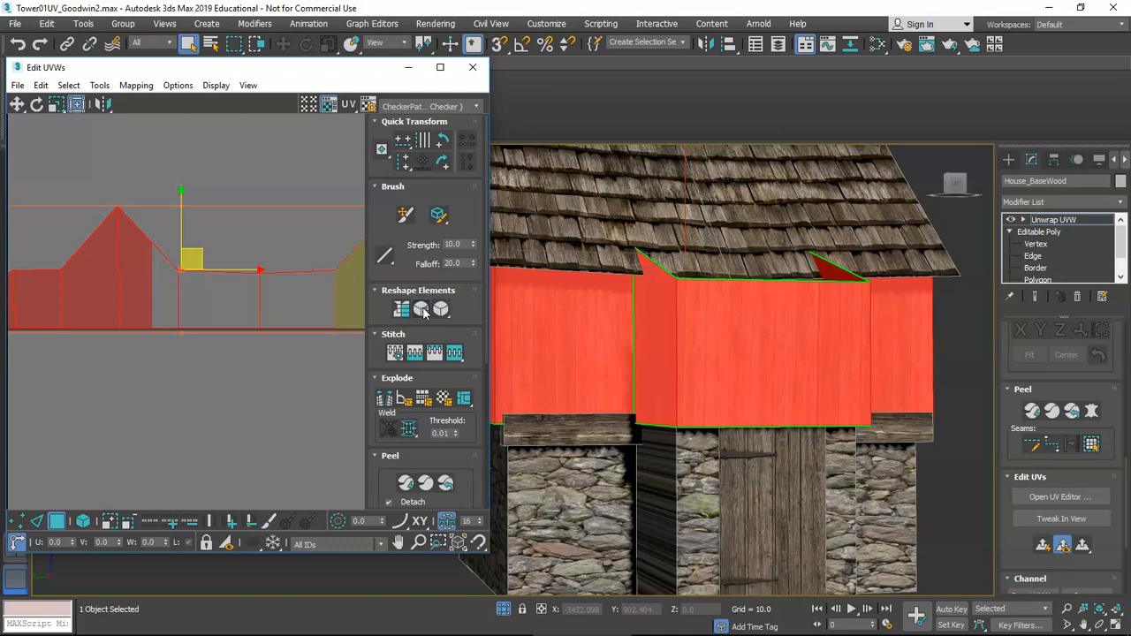
pyautogui.scroll(-2, 180, 327)
pyautogui.moveTo(180, 327); pyautogui.dragTo(363, 341, button='middle')
pyautogui.moveTo(240, 339); pyautogui.dragTo(244, 340, button='middle')
pyautogui.keyDown('alt'); pyautogui.moveTo(582, 346); pyautogui.dragTo(638, 352, button='middle'); pyautogui.keyUp('alt')
pyautogui.moveTo(251, 348); pyautogui.dragTo(200, 348, button='middle')
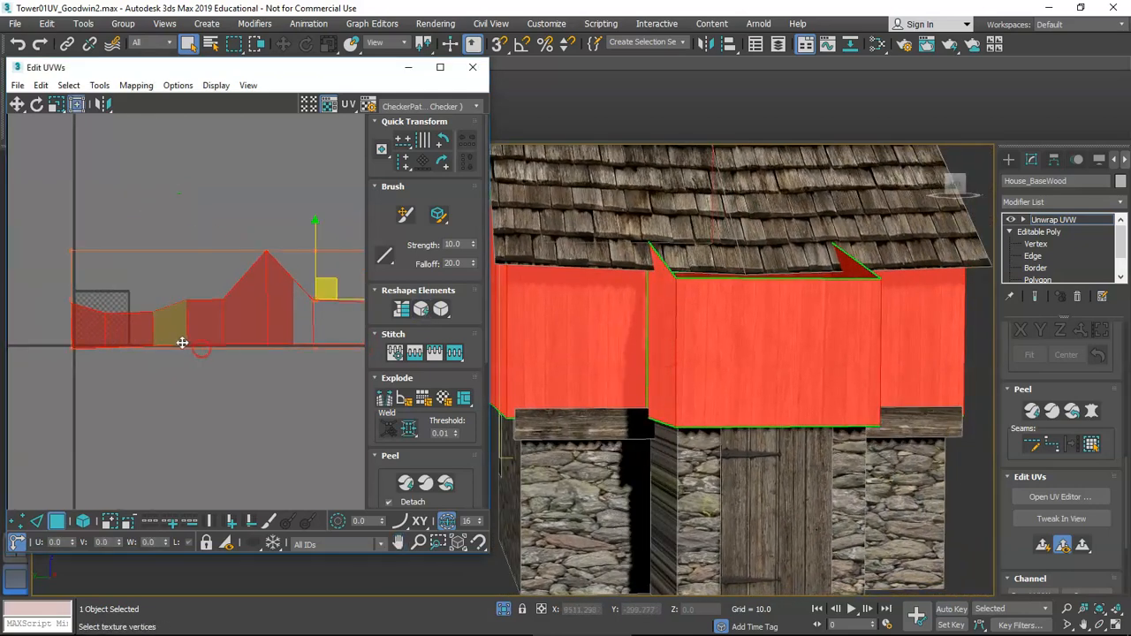
pyautogui.scroll(4, 182, 342)
pyautogui.scroll(-5, 182, 342)
pyautogui.moveTo(356, 364); pyautogui.dragTo(298, 367, button='middle')
pyautogui.scroll(4, 227, 348)
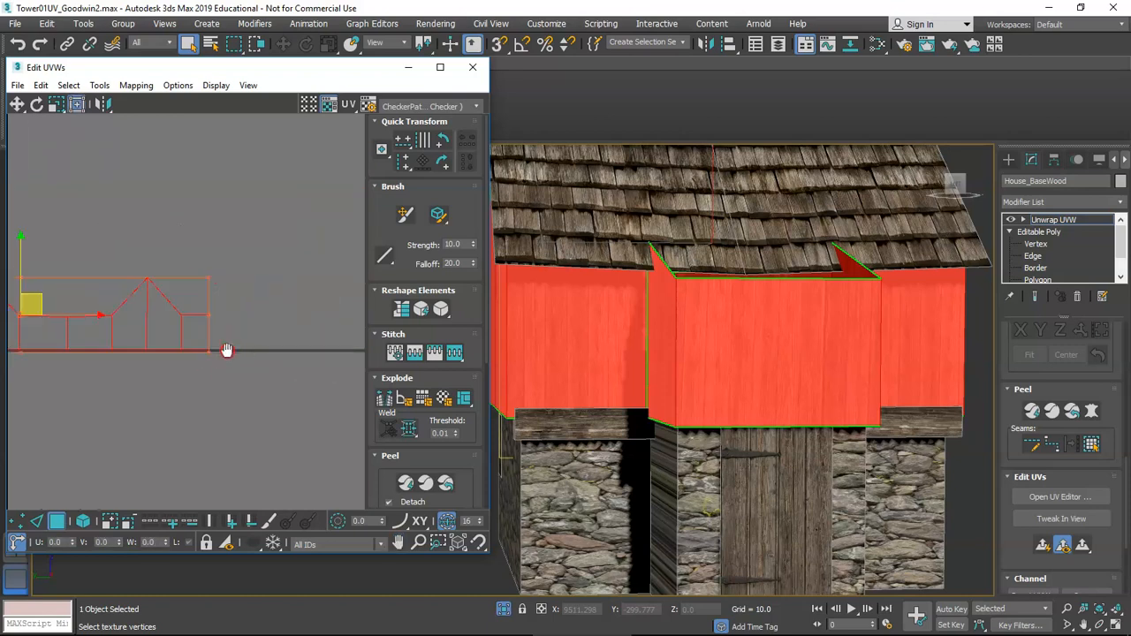
pyautogui.scroll(-6, 207, 341)
pyautogui.scroll(6, 220, 336)
pyautogui.moveTo(220, 335); pyautogui.dragTo(316, 338, button='middle')
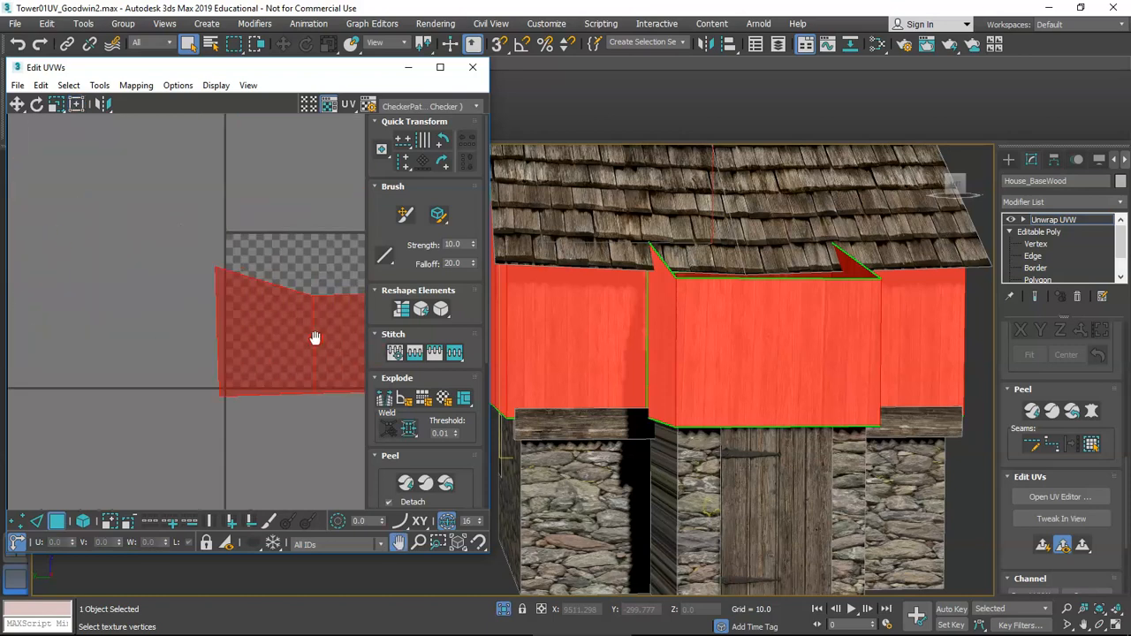
# - Straighten the first two vertical edges of the wooden walls' UV shell by aligning each vertically
pyautogui.scroll(2, 240, 348)
pyautogui.press('2')
pyautogui.moveTo(277, 382); pyautogui.dragTo(154, 374, button='middle')
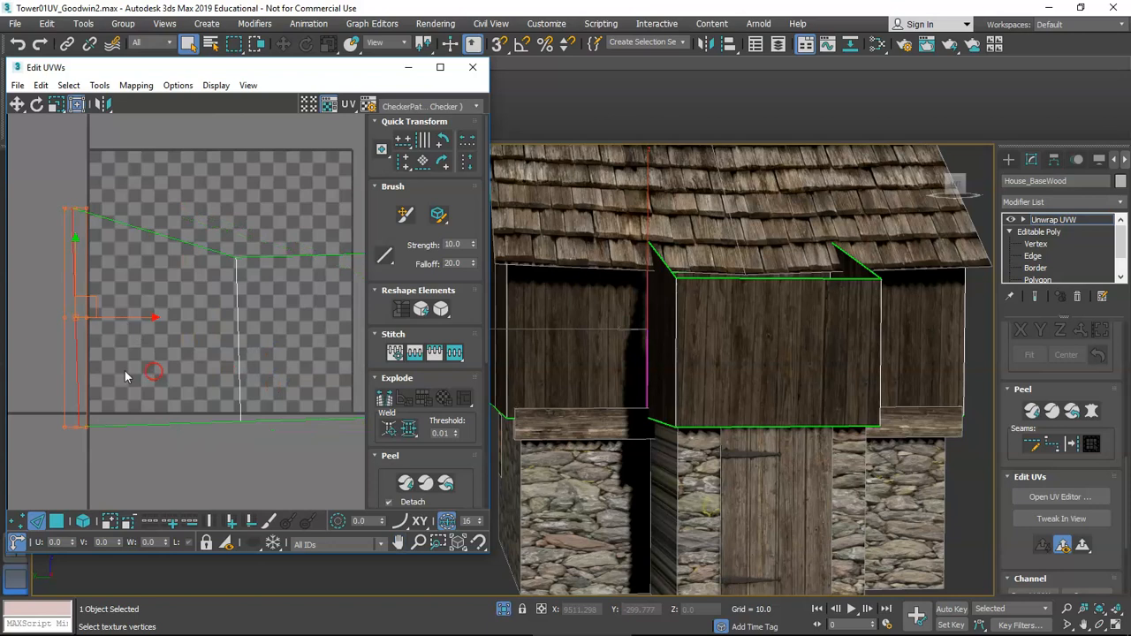
pyautogui.click(403, 165)
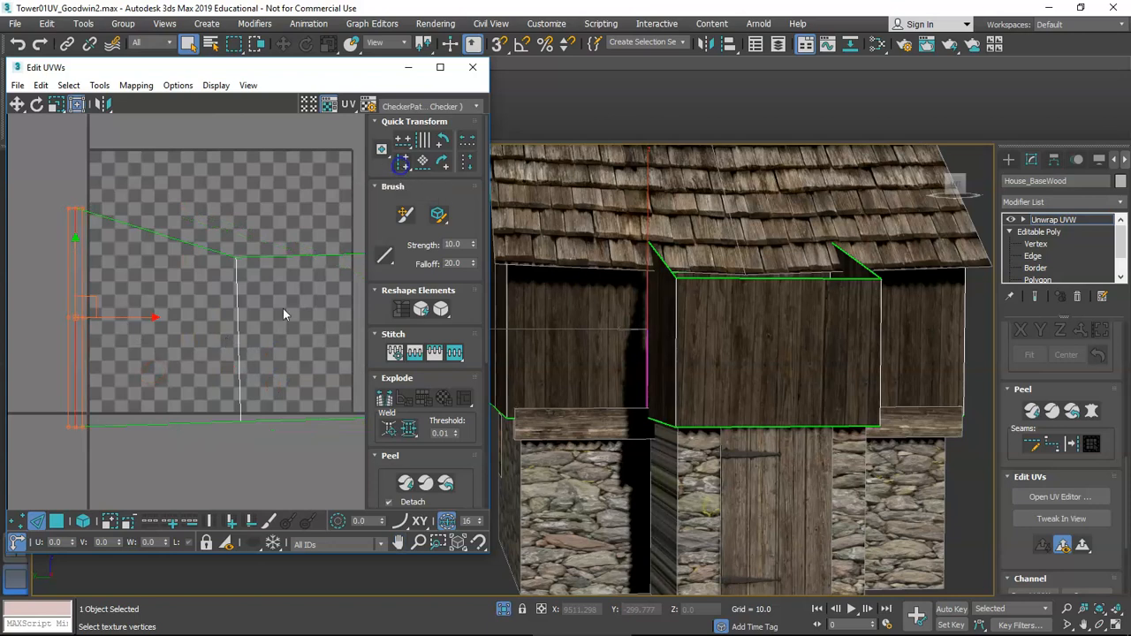
pyautogui.moveTo(250, 330); pyautogui.dragTo(108, 311, button='middle')
pyautogui.scroll(-4, 273, 300)
pyautogui.moveTo(306, 373); pyautogui.dragTo(240, 384, button='middle')
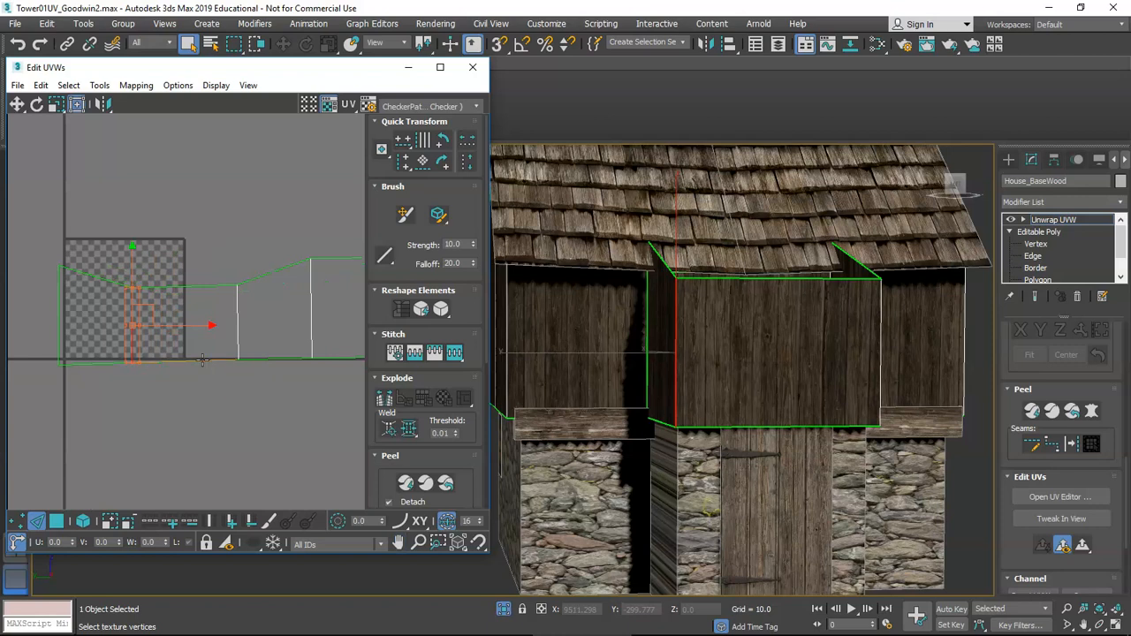
pyautogui.scroll(-5, 203, 360)
pyautogui.moveTo(275, 384); pyautogui.dragTo(132, 364, button='middle')
pyautogui.scroll(2, 196, 337)
pyautogui.scroll(-3, 196, 336)
pyautogui.keyDown('alt'); pyautogui.moveTo(795, 375); pyautogui.dragTo(781, 419, button='middle'); pyautogui.keyUp('alt')
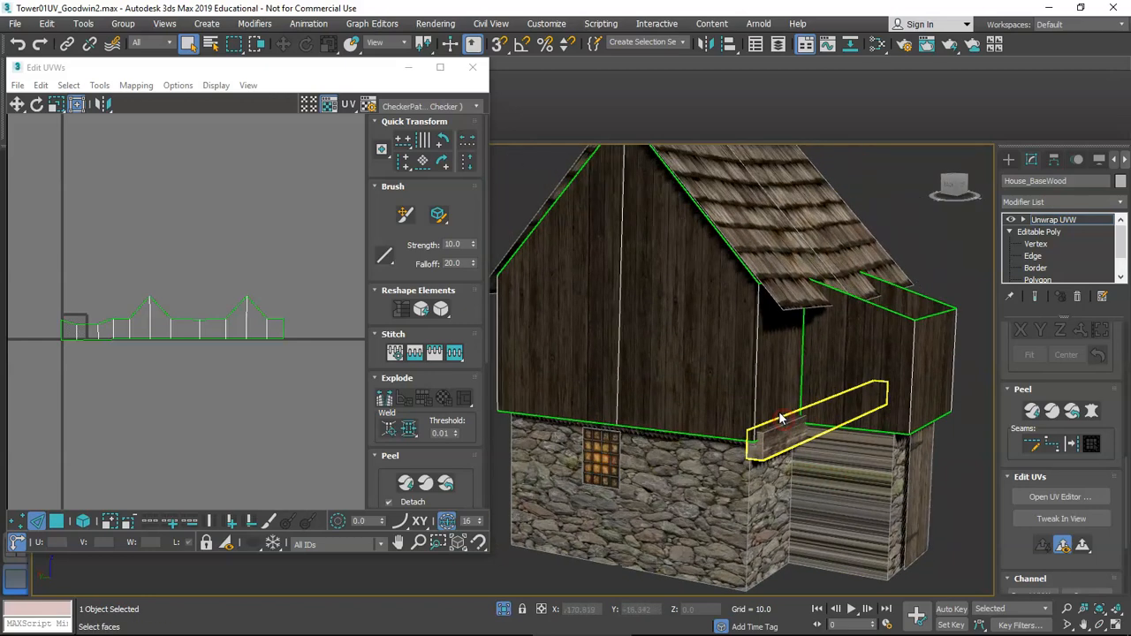
# - Collapse the wooden walls' Unwrap UVW modifier into the editable poly and clear the selection
pyautogui.click(1063, 222)
pyautogui.rightClick(1064, 222)
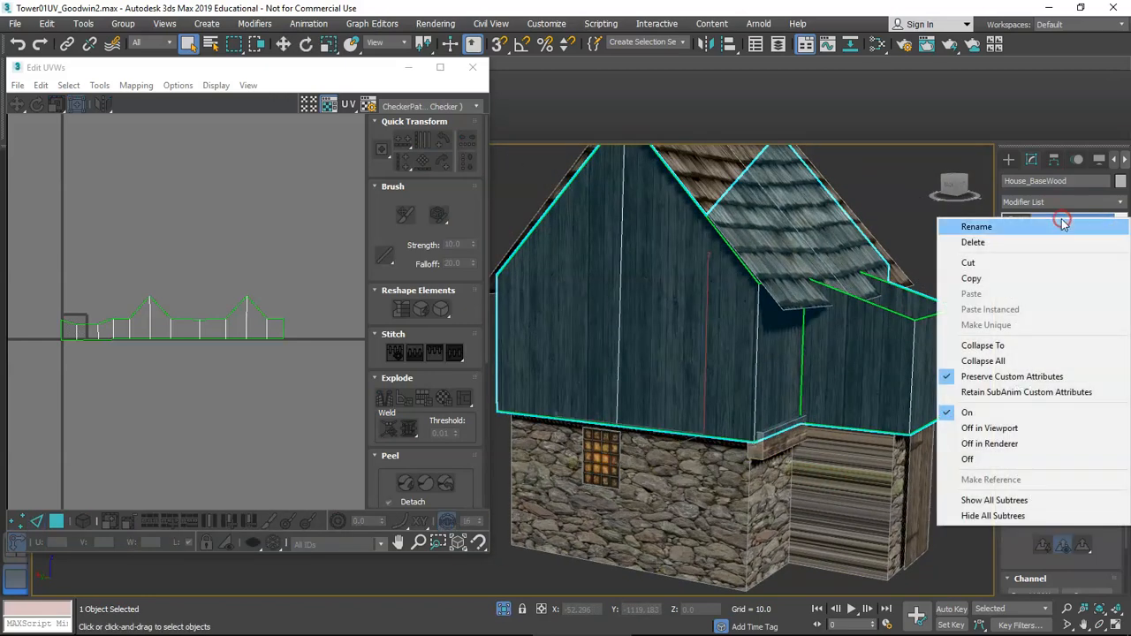
pyautogui.click(1007, 344)
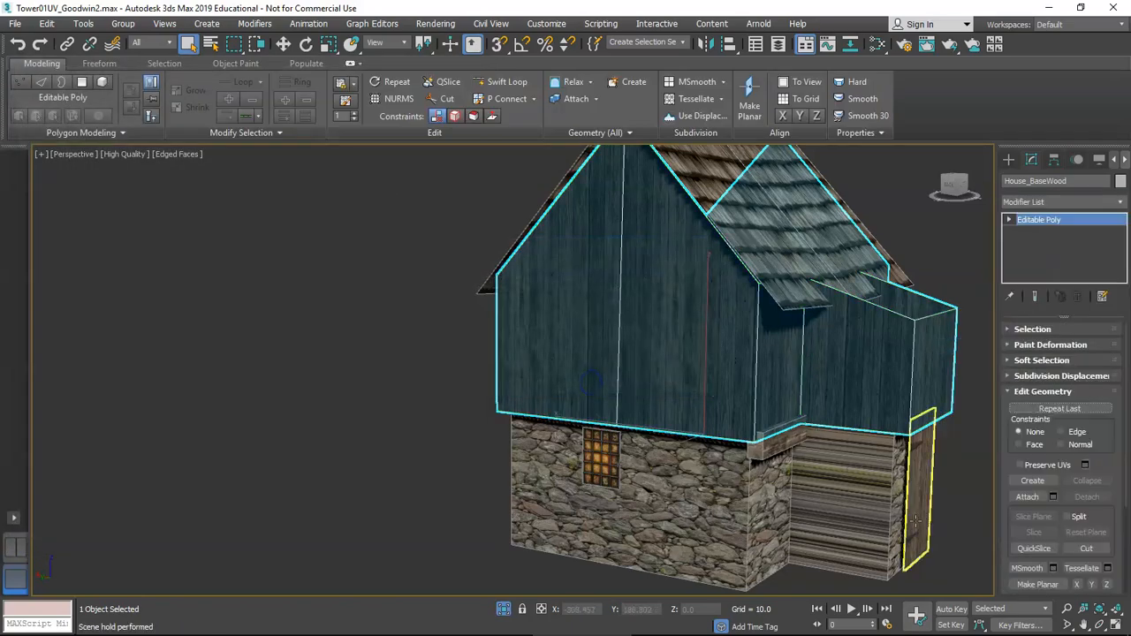
pyautogui.click(971, 513)
# - Copy the side trim beam across to the opposite long wall and fit it against the lower edge of the wooden storey
pyautogui.moveTo(896, 467); pyautogui.dragTo(868, 456, button='middle')
pyautogui.click(745, 430)
pyautogui.scroll(5, 742, 426)
pyautogui.keyDown('alt'); pyautogui.moveTo(741, 425); pyautogui.dragTo(824, 442, button='middle'); pyautogui.keyUp('alt')
pyautogui.scroll(-5, 780, 398)
pyautogui.scroll(-3, 765, 442)
pyautogui.press('w')
pyautogui.press('e')
pyautogui.moveTo(825, 442)
pyautogui.mouseDown(button='middle')
pyautogui.moveTo(788, 442)
pyautogui.moveTo(810, 444)
pyautogui.mouseUp(button='middle')
pyautogui.press('w')
pyautogui.moveTo(692, 415)
pyautogui.mouseDown()
pyautogui.moveTo(434, 387)
pyautogui.moveTo(447, 389)
pyautogui.mouseUp()
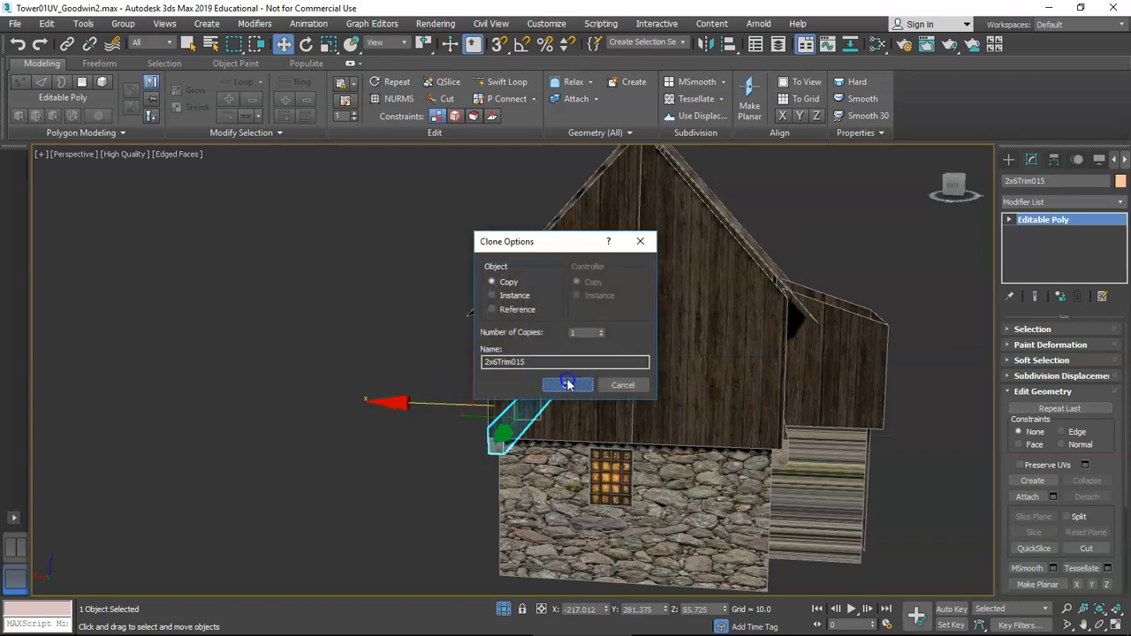
pyautogui.click(568, 385)
pyautogui.scroll(6, 536, 412)
pyautogui.moveTo(363, 409); pyautogui.dragTo(341, 407)
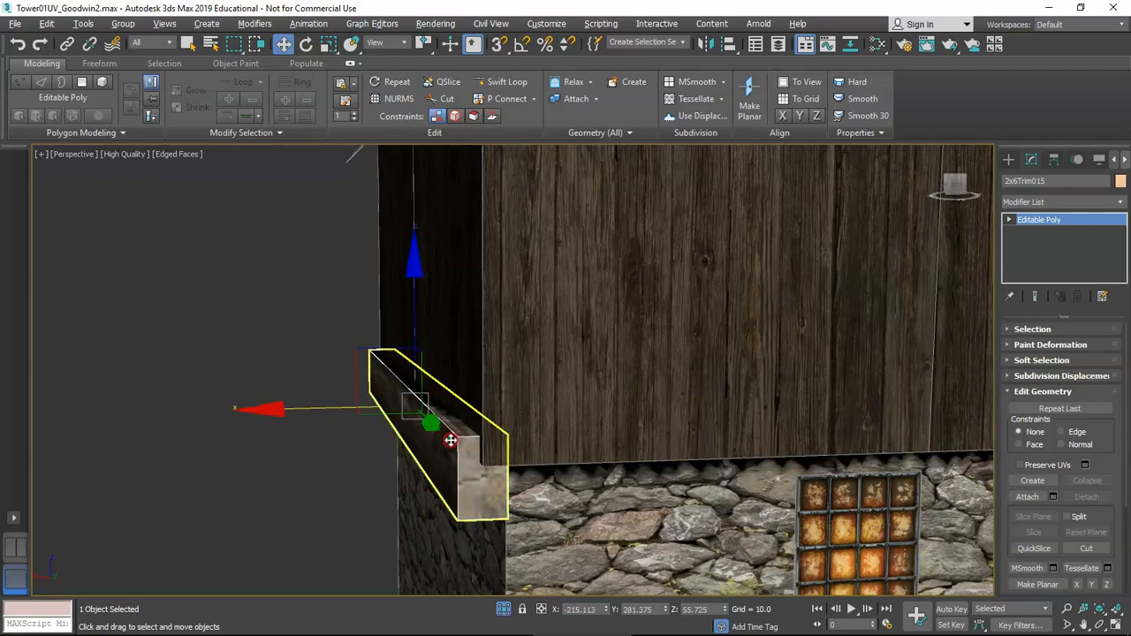
pyautogui.scroll(-6, 521, 464)
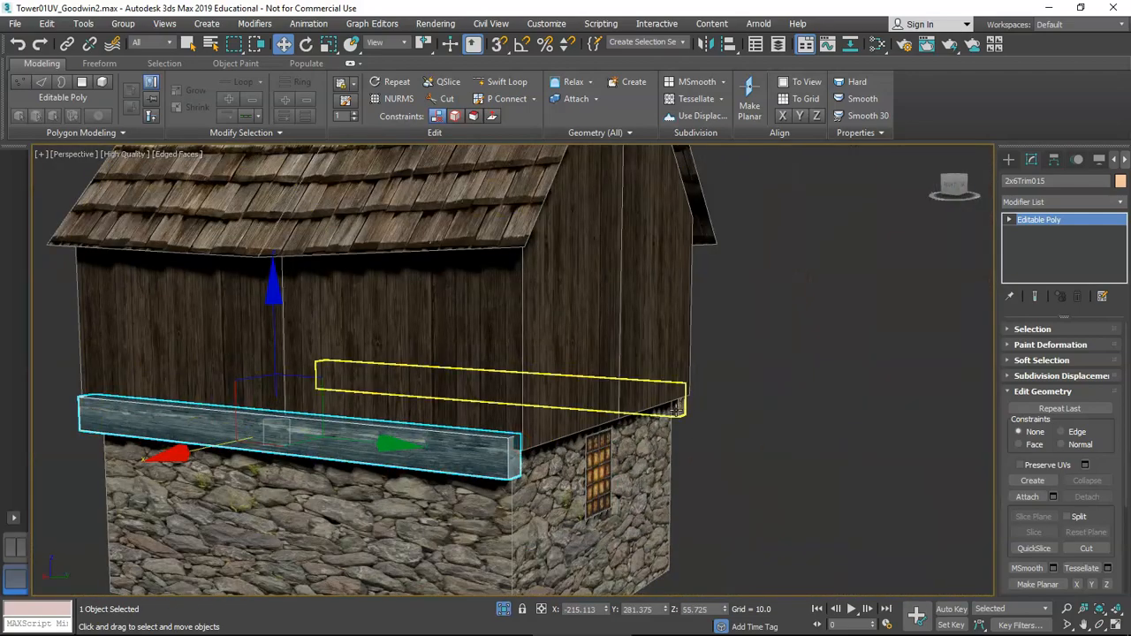
pyautogui.press('e')
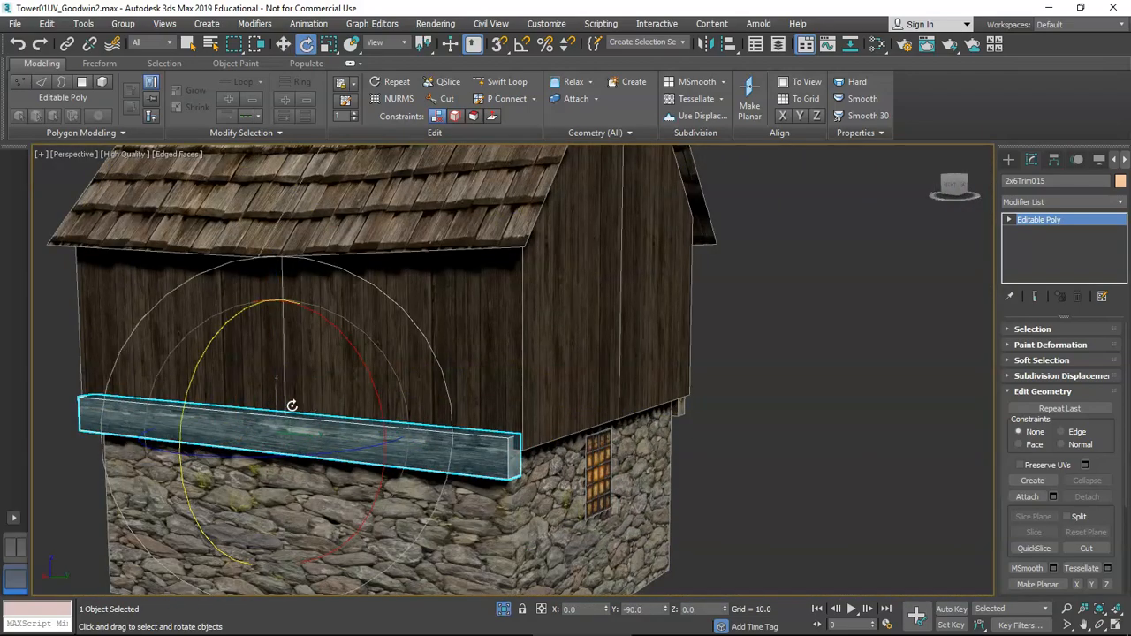
pyautogui.keyDown('shift'); pyautogui.moveTo(245, 458); pyautogui.dragTo(373, 440); pyautogui.keyUp('shift')
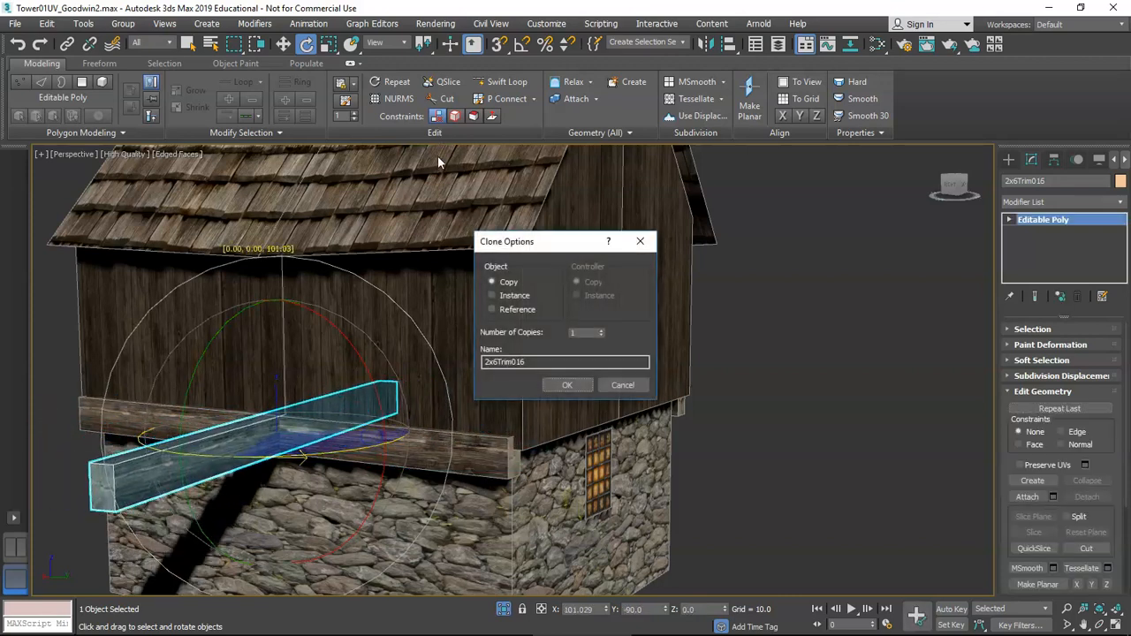
pyautogui.click(622, 385)
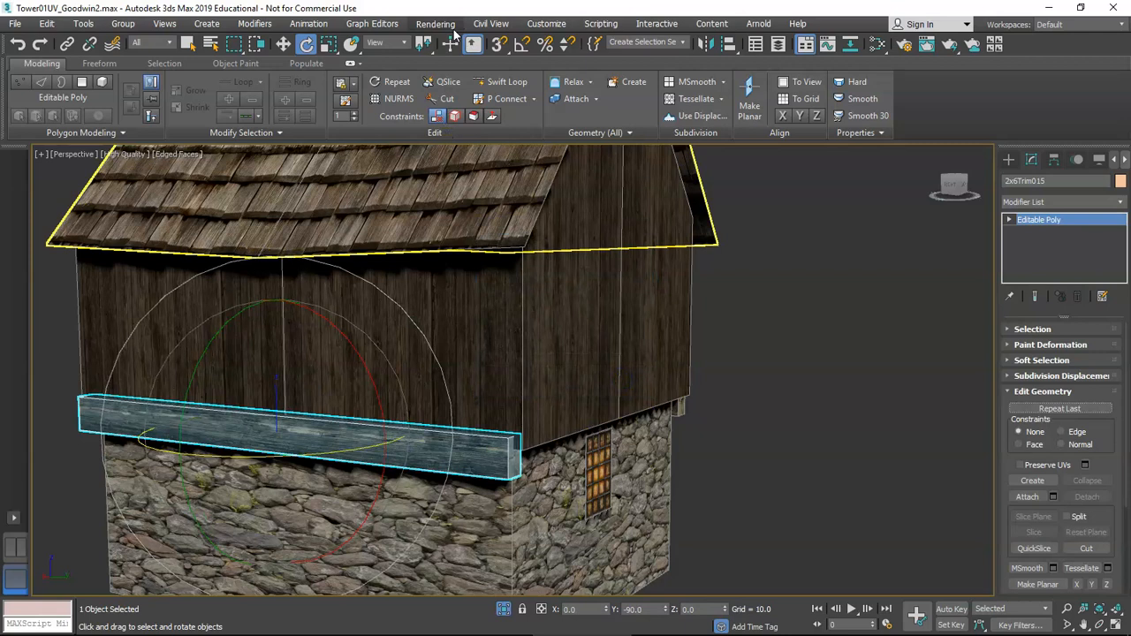
# - Turn on angle snapping and make a copy of the side beam rotated 90 degrees about the vertical axis
pyautogui.click(523, 44)
pyautogui.scroll(-2, 386, 382)
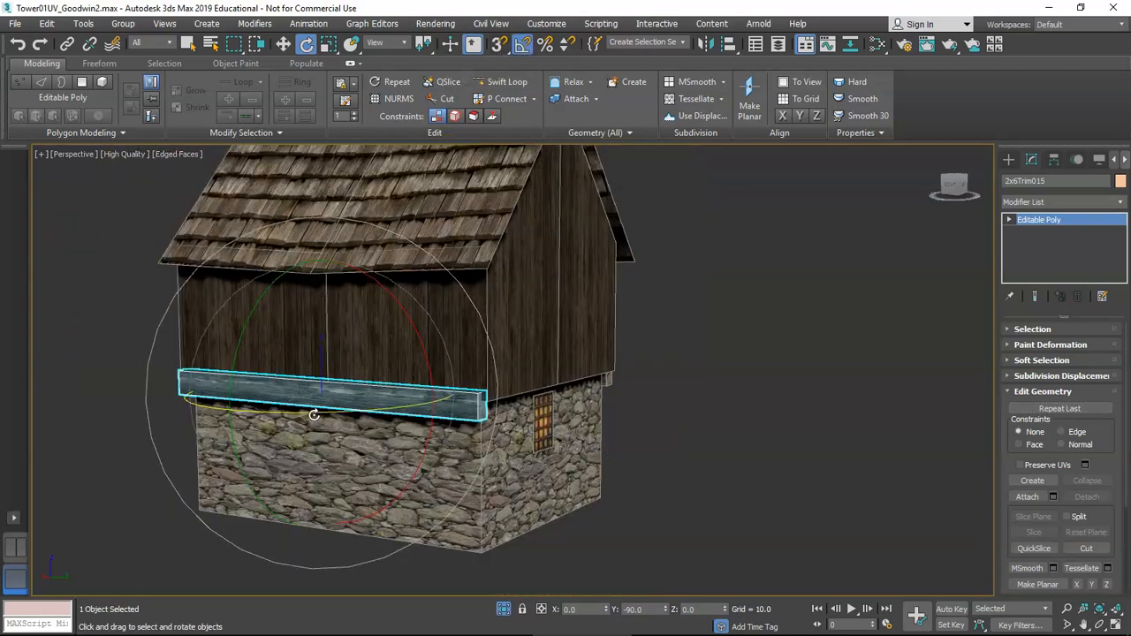
pyautogui.moveTo(297, 412)
pyautogui.keyDown('shift'); pyautogui.mouseDown()
pyautogui.moveTo(371, 399)
pyautogui.moveTo(361, 406)
pyautogui.mouseUp(); pyautogui.keyUp('shift')
pyautogui.click(557, 389)
# - Move the rotated beam along Y until it lies against the gable wall's lower edge
pyautogui.moveTo(424, 397); pyautogui.dragTo(426, 436, button='middle')
pyautogui.press('w')
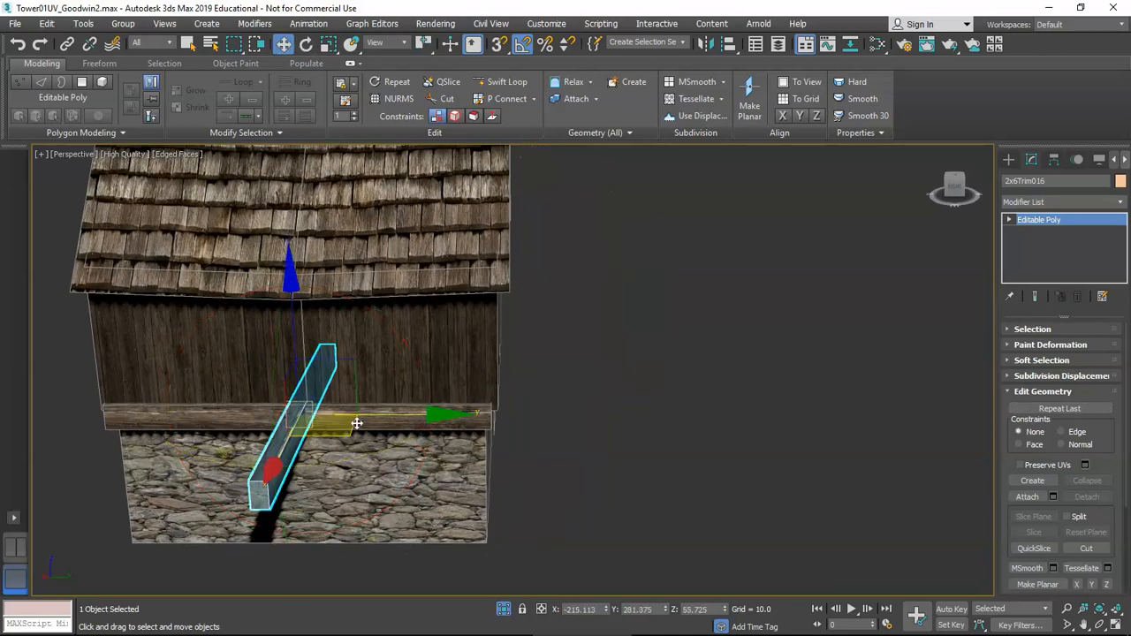
pyautogui.moveTo(371, 418); pyautogui.dragTo(558, 414)
pyautogui.keyDown('alt'); pyautogui.moveTo(558, 413); pyautogui.dragTo(362, 372, button='middle'); pyautogui.keyUp('alt')
pyautogui.scroll(3, 358, 354)
pyautogui.moveTo(347, 305); pyautogui.dragTo(374, 423, button='middle')
pyautogui.keyDown('alt'); pyautogui.moveTo(270, 417); pyautogui.dragTo(414, 446, button='middle'); pyautogui.keyUp('alt')
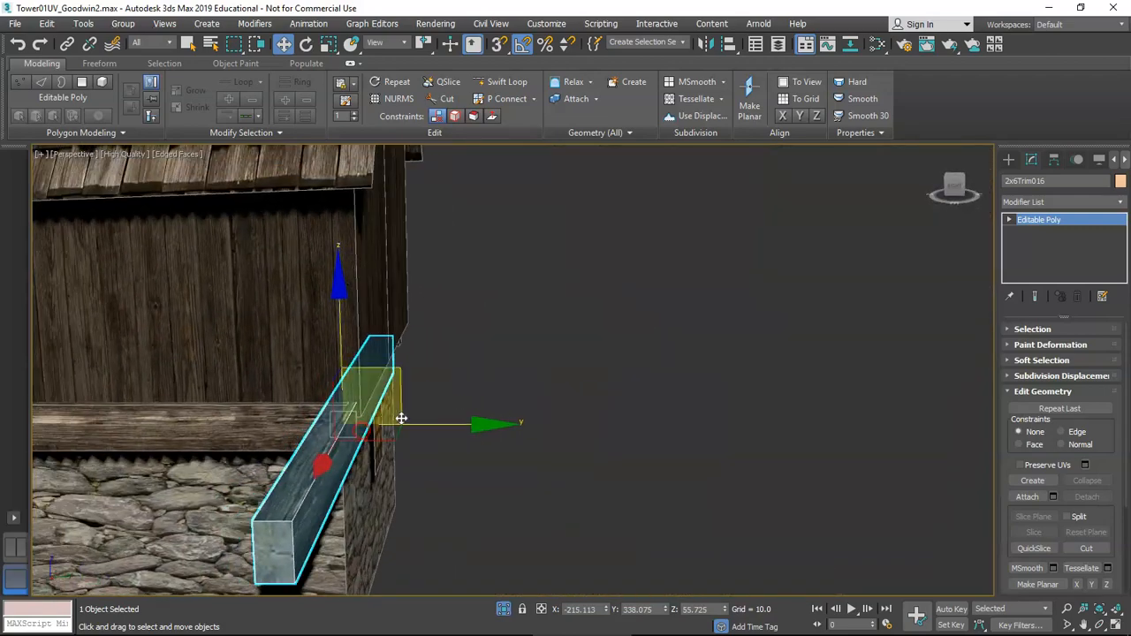
pyautogui.scroll(3, 403, 422)
pyautogui.moveTo(406, 427); pyautogui.dragTo(447, 428)
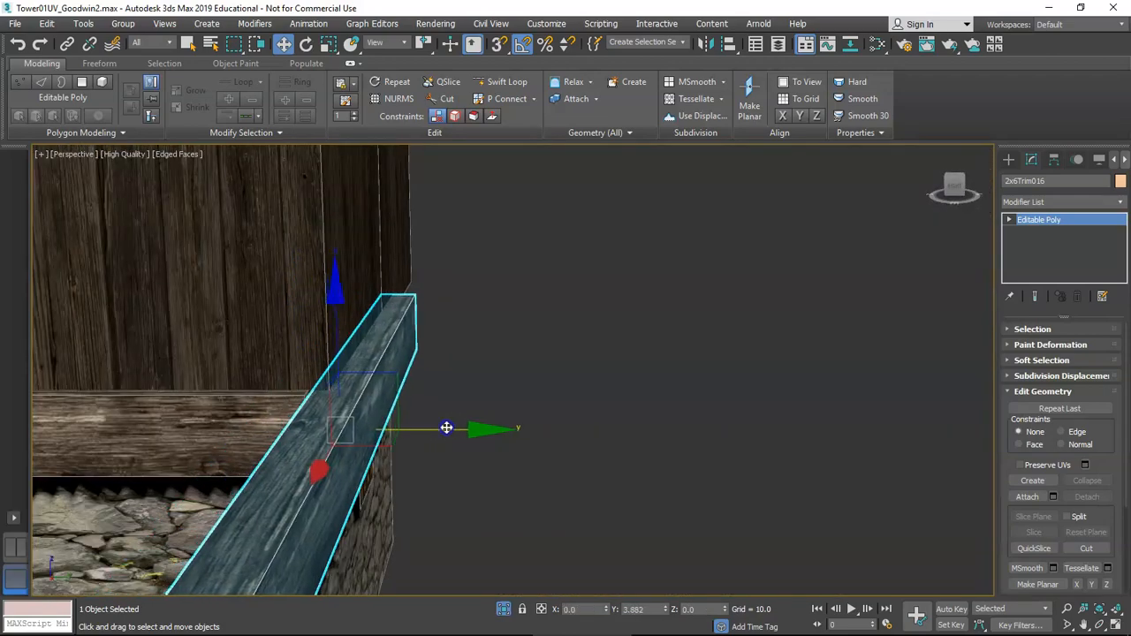
# - Centre the rotated beam across the gable wall and scale its length down to about the wall's width
pyautogui.keyDown('alt'); pyautogui.moveTo(436, 435); pyautogui.dragTo(307, 439, button='middle'); pyautogui.keyUp('alt')
pyautogui.scroll(-3, 301, 415)
pyautogui.moveTo(254, 312); pyautogui.dragTo(323, 391, button='middle')
pyautogui.moveTo(172, 419); pyautogui.dragTo(418, 435)
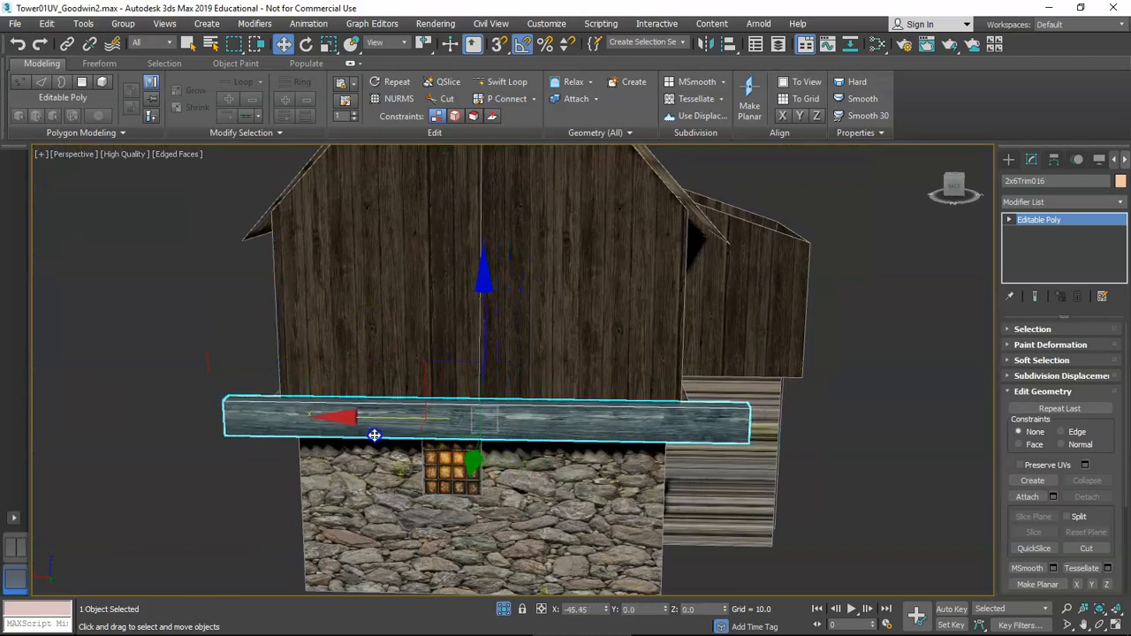
pyautogui.press('r')
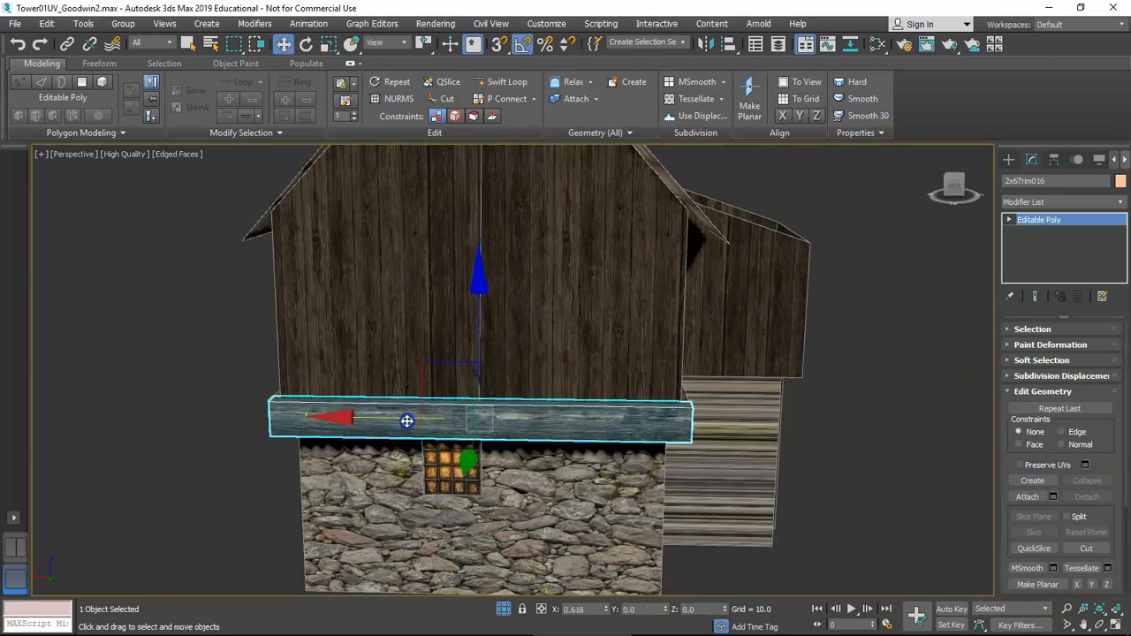
pyautogui.click(842, 454)
# - Shorten the gable beam slightly so it fits between the two side beams at the corners
pyautogui.keyDown('alt'); pyautogui.moveTo(689, 450); pyautogui.dragTo(610, 440, button='middle'); pyautogui.keyUp('alt')
pyautogui.scroll(10, 610, 441)
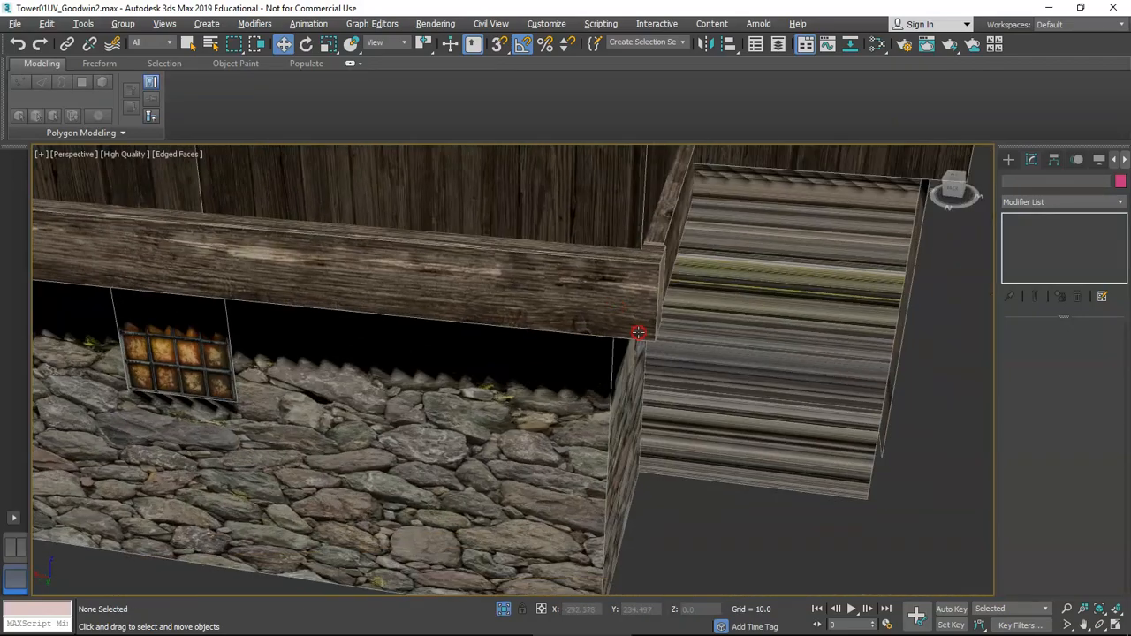
pyautogui.scroll(-8, 638, 332)
pyautogui.moveTo(455, 314); pyautogui.dragTo(327, 393, button='middle')
pyautogui.moveTo(527, 389); pyautogui.dragTo(527, 390)
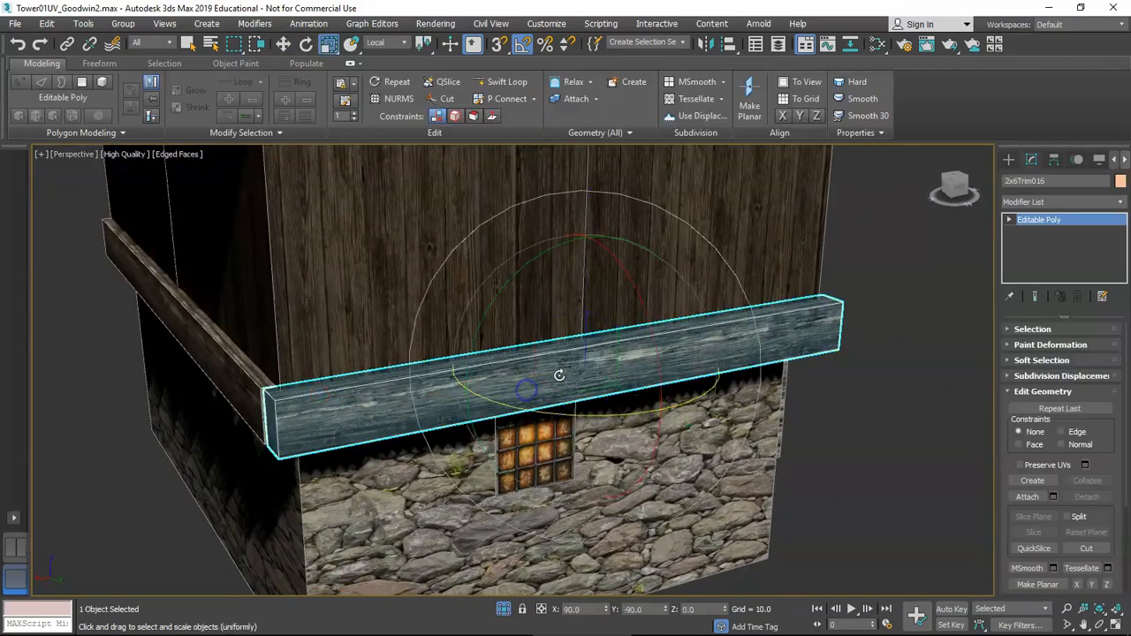
pyautogui.moveTo(456, 391); pyautogui.dragTo(463, 391)
# - Select both side beams and scale them along their length so their ends cover the gable beam's ends
pyautogui.click(280, 418)
pyautogui.keyDown('alt'); pyautogui.moveTo(745, 333); pyautogui.dragTo(654, 340, button='middle'); pyautogui.keyUp('alt')
pyautogui.keyDown('ctrl'); pyautogui.click(780, 356); pyautogui.keyUp('ctrl')
pyautogui.moveTo(463, 291); pyautogui.dragTo(462, 292)
pyautogui.keyDown('alt'); pyautogui.moveTo(461, 293); pyautogui.dragTo(593, 308, button='middle'); pyautogui.keyUp('alt')
pyautogui.click(710, 404)
pyautogui.keyDown('alt'); pyautogui.moveTo(358, 320); pyautogui.dragTo(386, 363, button='middle'); pyautogui.keyUp('alt')
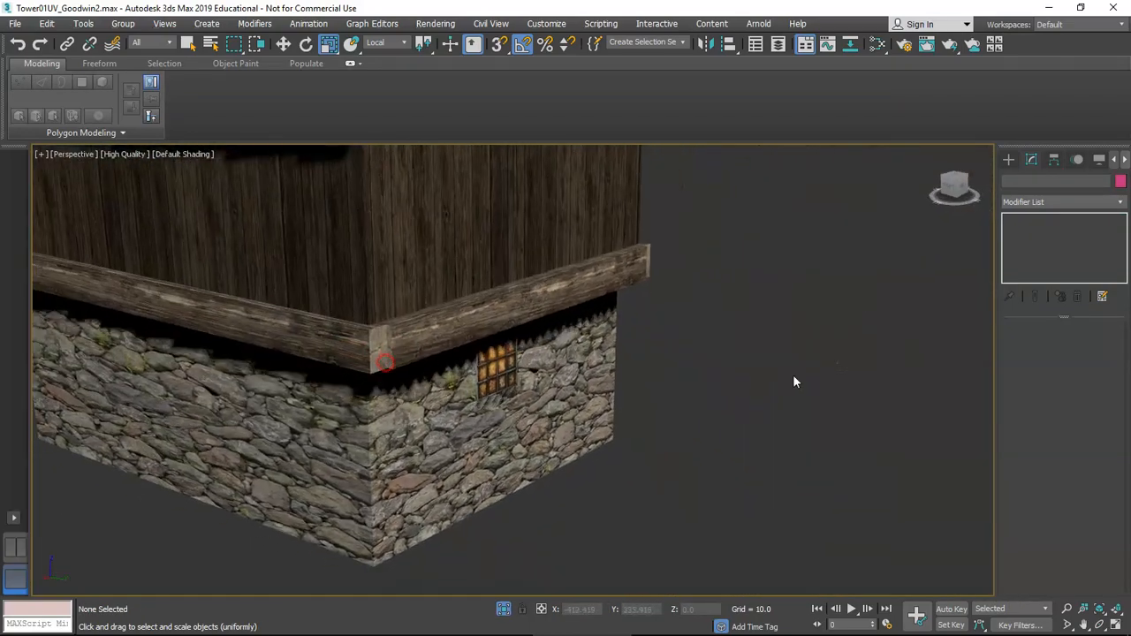
# - Copy the gable beam straight up to the height of the eaves on the same gable wall
pyautogui.scroll(-5, 605, 384)
pyautogui.keyDown('alt'); pyautogui.moveTo(593, 378); pyautogui.dragTo(479, 349, button='middle'); pyautogui.keyUp('alt')
pyautogui.scroll(2, 424, 376)
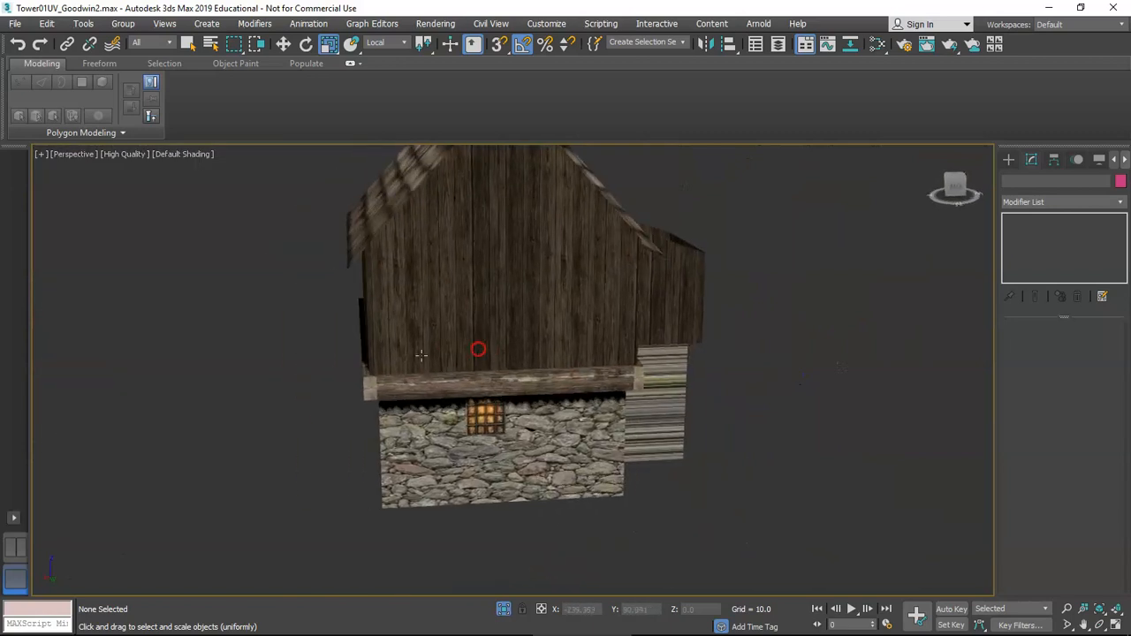
pyautogui.scroll(3, 404, 357)
pyautogui.moveTo(375, 347); pyautogui.dragTo(404, 381, button='middle')
pyautogui.click(513, 435)
pyautogui.keyDown('alt'); pyautogui.moveTo(518, 381); pyautogui.dragTo(511, 395, button='middle'); pyautogui.keyUp('alt')
pyautogui.press('w')
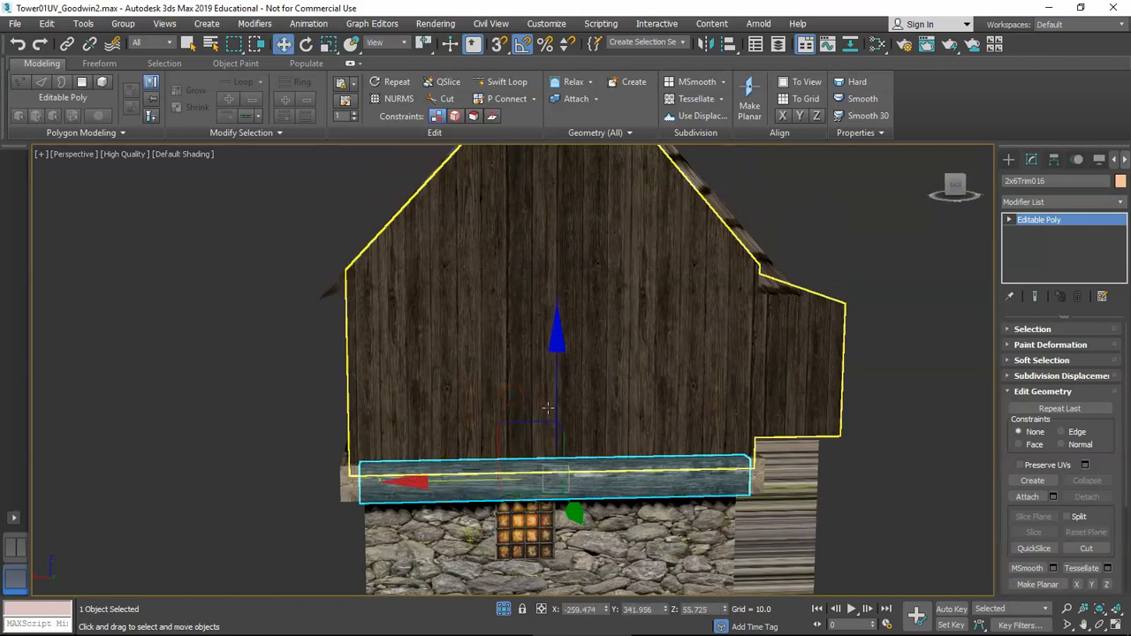
pyautogui.moveTo(562, 411)
pyautogui.keyDown('shift'); pyautogui.mouseDown()
pyautogui.moveTo(551, 338)
pyautogui.moveTo(560, 211)
pyautogui.mouseUp(); pyautogui.keyUp('shift')
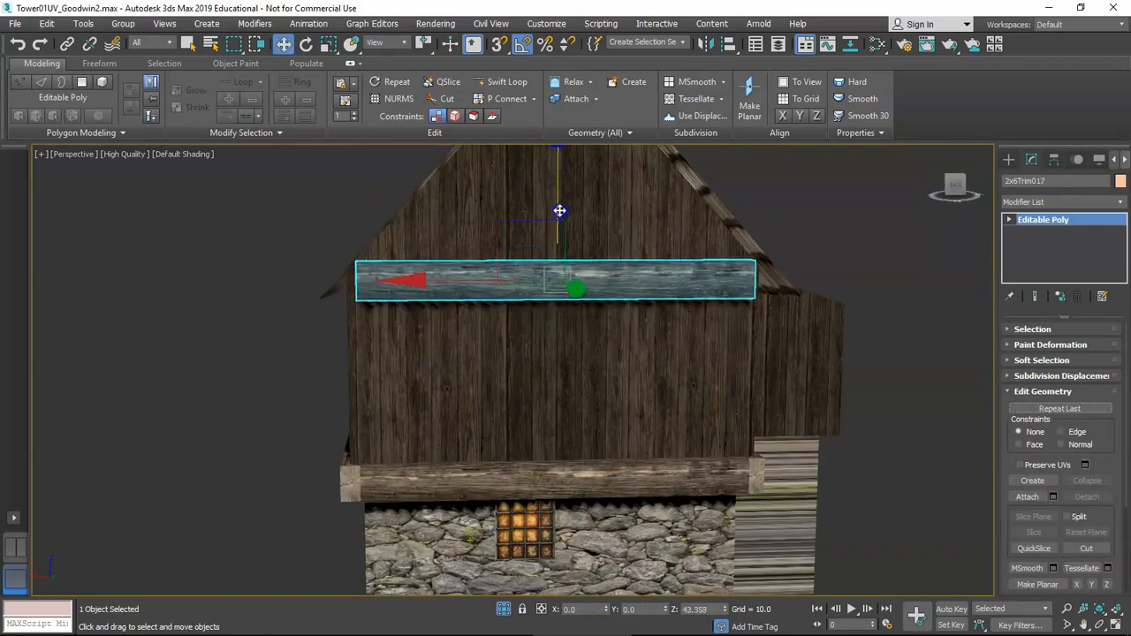
pyautogui.click(568, 386)
# - Scale the upper gable beam's height down to about 81 percent
pyautogui.keyDown('alt'); pyautogui.moveTo(701, 292); pyautogui.dragTo(541, 290, button='middle'); pyautogui.keyUp('alt')
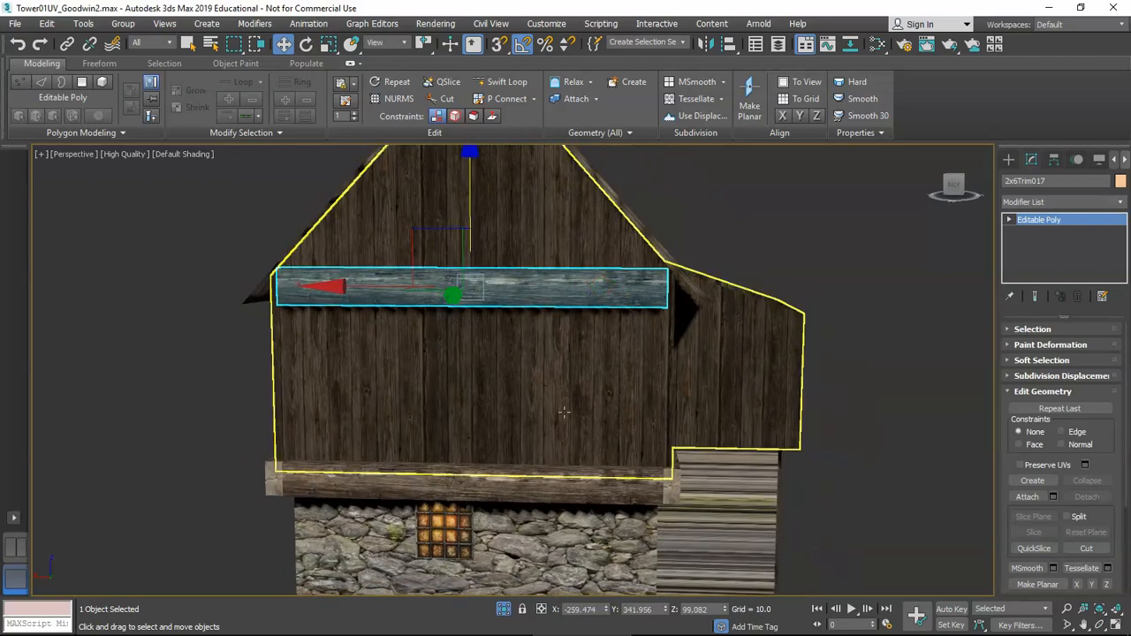
pyautogui.moveTo(583, 462)
pyautogui.keyDown('alt'); pyautogui.mouseDown(button='middle')
pyautogui.moveTo(540, 460)
pyautogui.moveTo(566, 442)
pyautogui.moveTo(513, 432)
pyautogui.moveTo(572, 447)
pyautogui.mouseUp(button='middle'); pyautogui.keyUp('alt')
pyautogui.scroll(-5, 535, 464)
pyautogui.scroll(4, 546, 450)
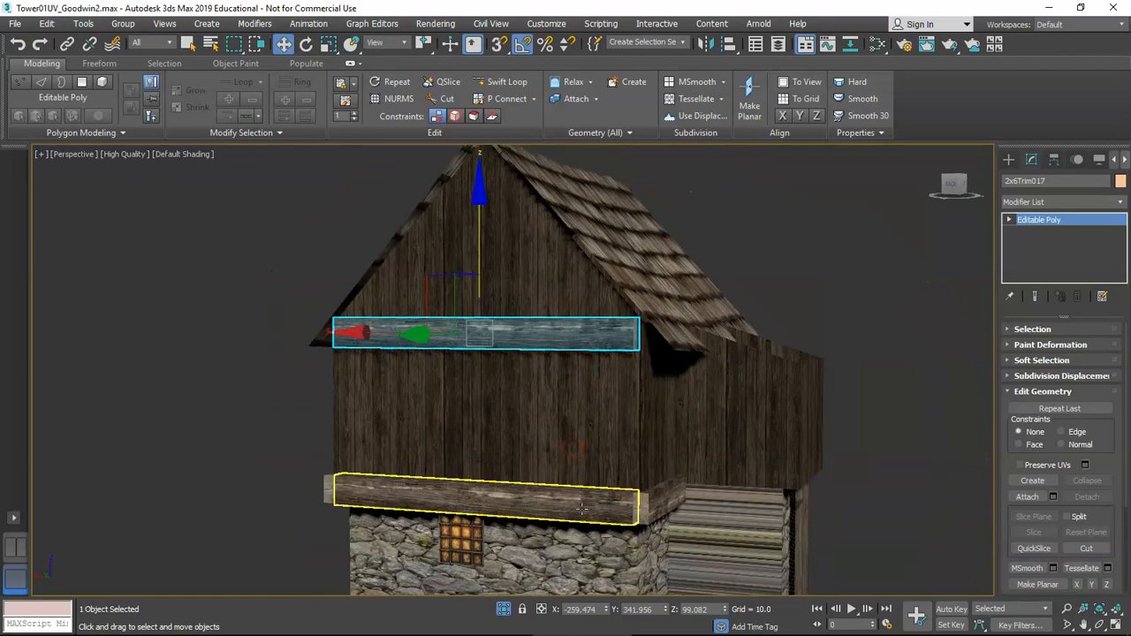
pyautogui.keyDown('alt'); pyautogui.moveTo(578, 502); pyautogui.dragTo(554, 331, button='middle'); pyautogui.keyUp('alt')
pyautogui.press('r')
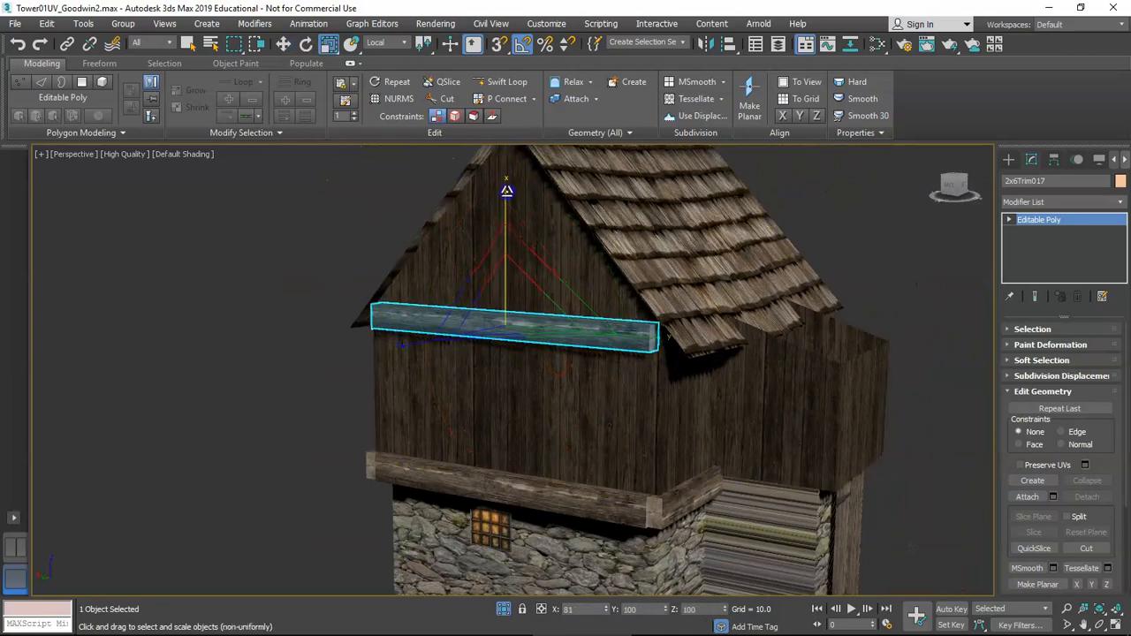
pyautogui.moveTo(509, 199); pyautogui.dragTo(509, 200)
# - Add a Shell modifier to the slanted roof with an inner amount of 1.0 and an outer amount of 0.0
pyautogui.keyDown('alt'); pyautogui.moveTo(543, 405); pyautogui.dragTo(484, 395, button='middle'); pyautogui.keyUp('alt')
pyautogui.keyDown('alt'); pyautogui.moveTo(417, 332); pyautogui.dragTo(432, 324, button='middle'); pyautogui.keyUp('alt')
pyautogui.click(432, 324)
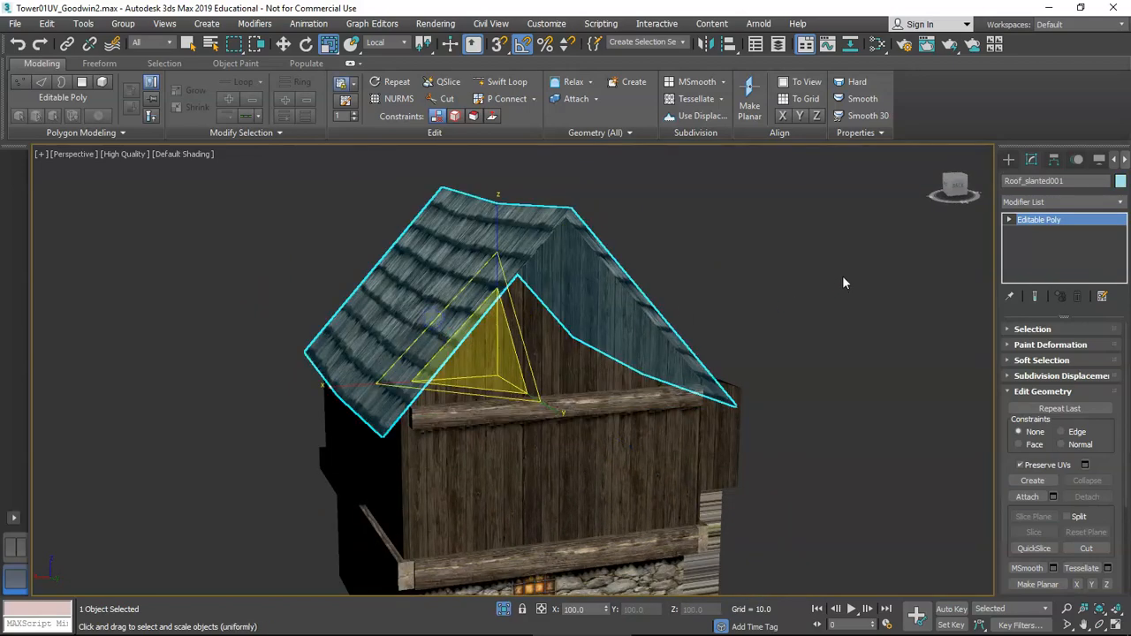
pyautogui.keyDown('alt'); pyautogui.moveTo(736, 280); pyautogui.dragTo(548, 292, button='middle'); pyautogui.keyUp('alt')
pyautogui.click(1052, 201)
pyautogui.scroll(-20, 1054, 202)
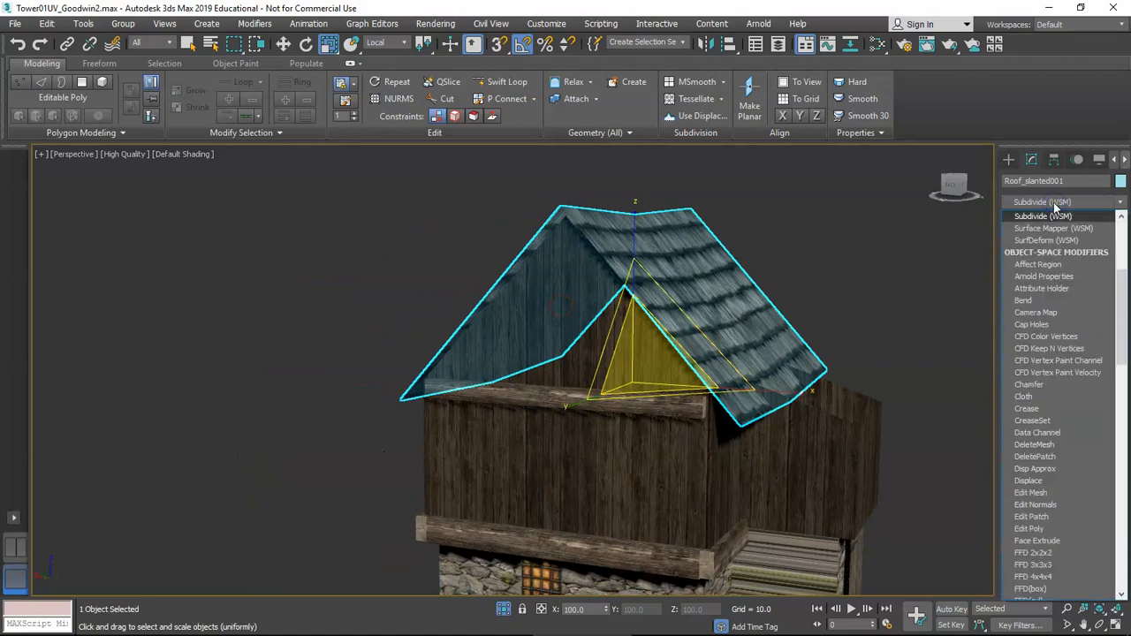
pyautogui.scroll(2, 1036, 265)
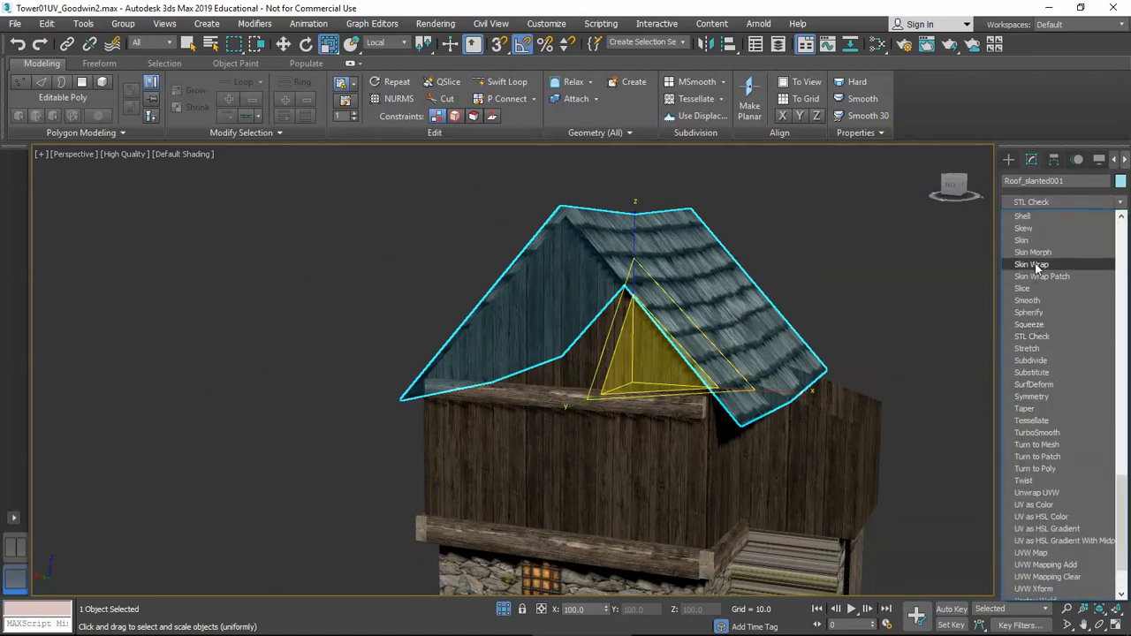
pyautogui.click(1029, 218)
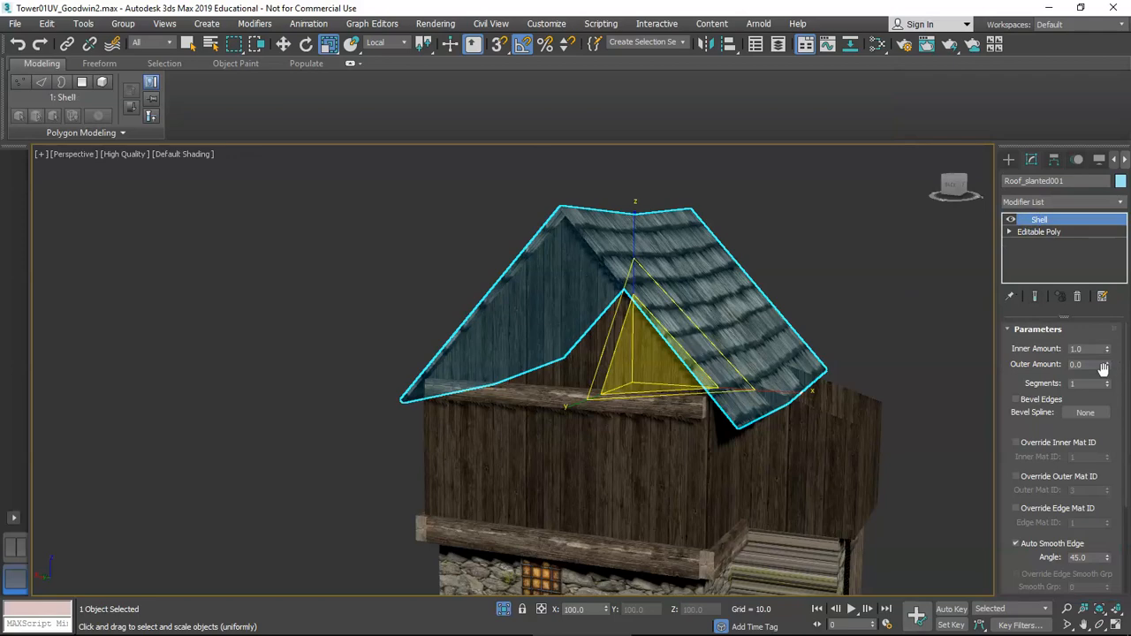
# - Inspect the roof's thickness along the gable edge and at the eaves corner
pyautogui.click(856, 270)
pyautogui.keyDown('alt'); pyautogui.moveTo(857, 270); pyautogui.dragTo(712, 371, button='middle'); pyautogui.keyUp('alt')
pyautogui.scroll(10, 707, 354)
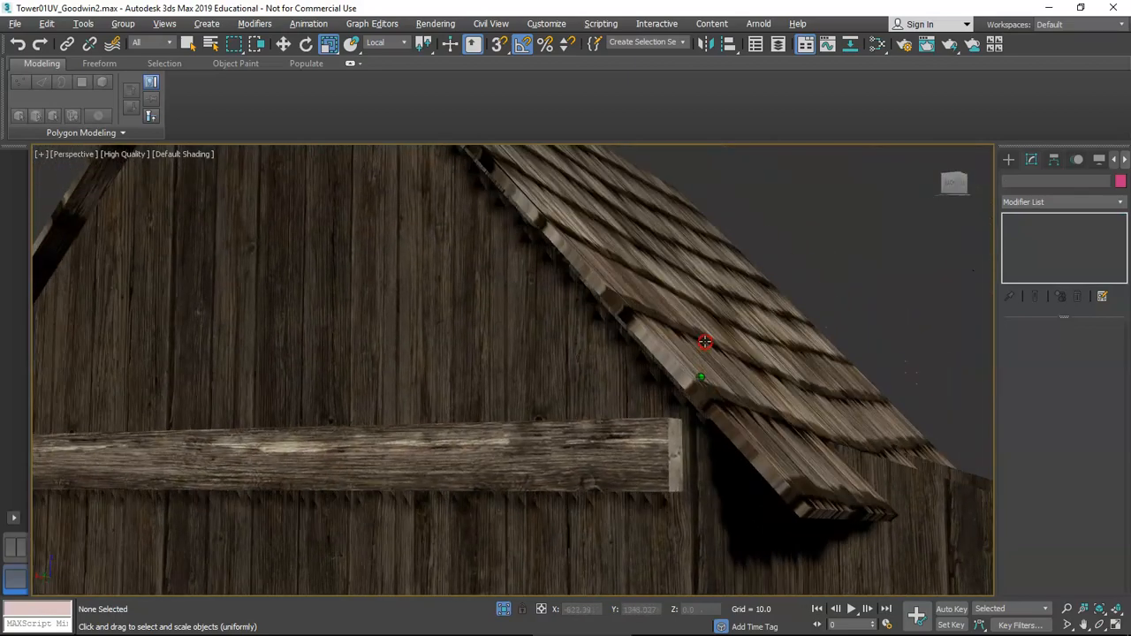
pyautogui.scroll(-10, 704, 342)
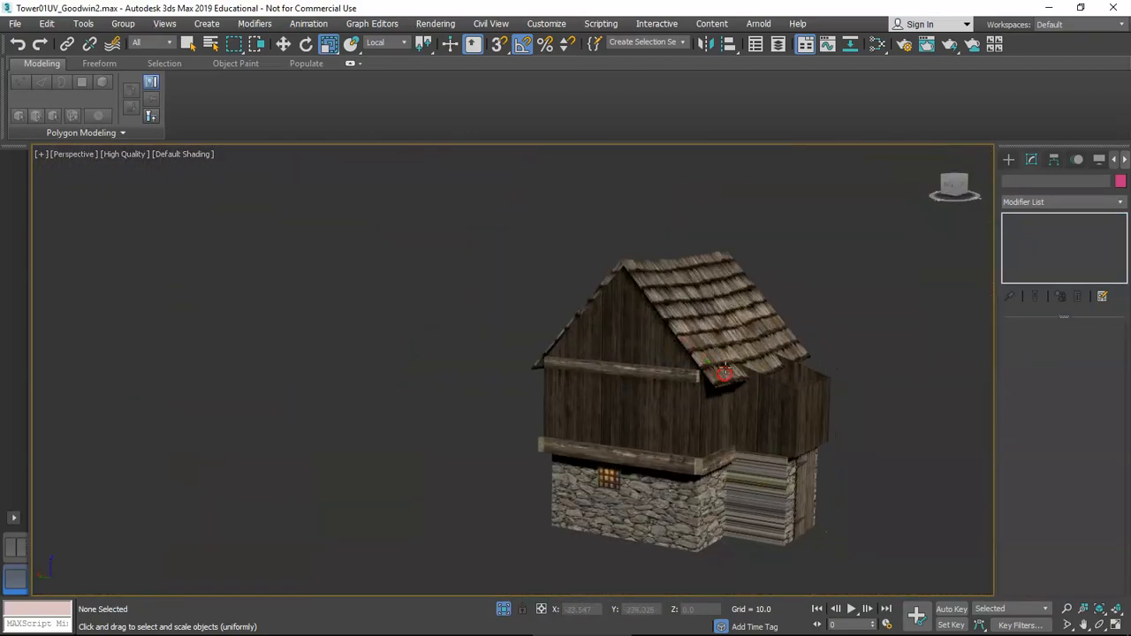
pyautogui.scroll(4, 725, 372)
pyautogui.keyDown('alt'); pyautogui.moveTo(786, 352); pyautogui.dragTo(786, 364, button='middle'); pyautogui.keyUp('alt')
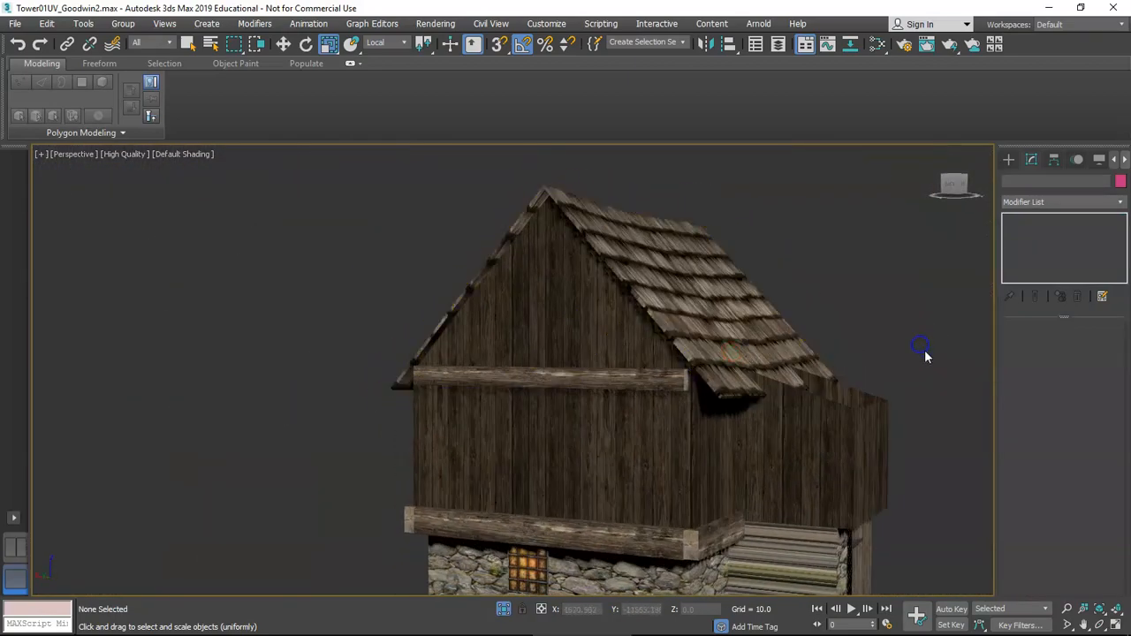
pyautogui.scroll(8, 716, 372)
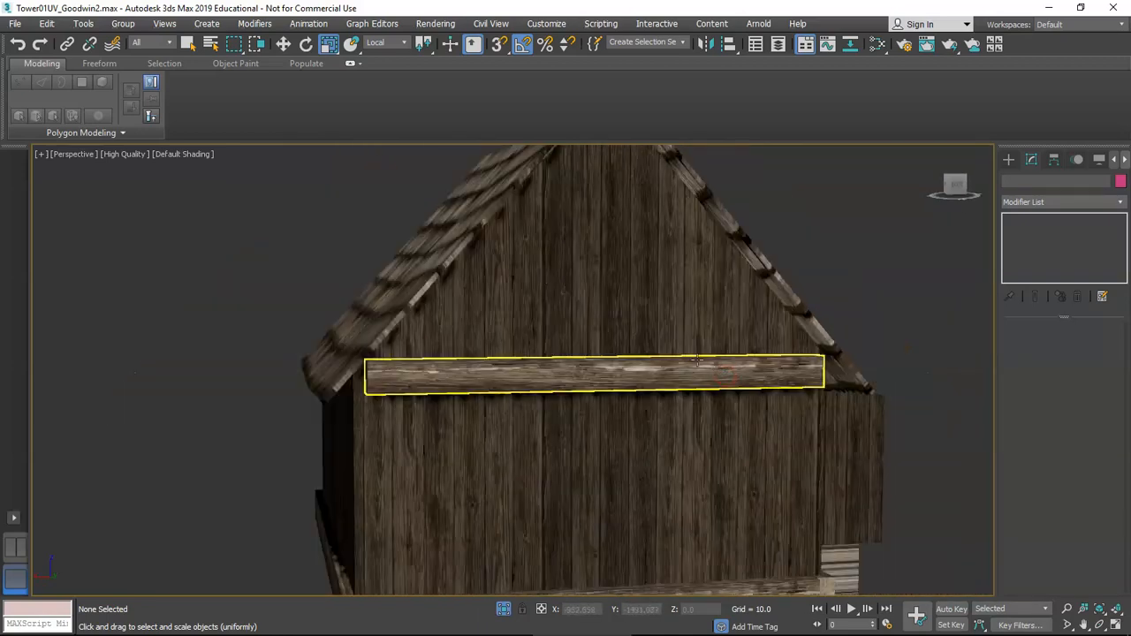
# - Set the roof Shell's inner amount to 2.0
pyautogui.click(655, 372)
pyautogui.moveTo(639, 371)
pyautogui.keyDown('alt'); pyautogui.mouseDown(button='middle')
pyautogui.moveTo(642, 361)
pyautogui.moveTo(636, 371)
pyautogui.moveTo(652, 376)
pyautogui.mouseUp(button='middle'); pyautogui.keyUp('alt')
pyautogui.click(831, 336)
pyautogui.keyDown('alt'); pyautogui.moveTo(831, 336); pyautogui.dragTo(819, 311, button='middle'); pyautogui.keyUp('alt')
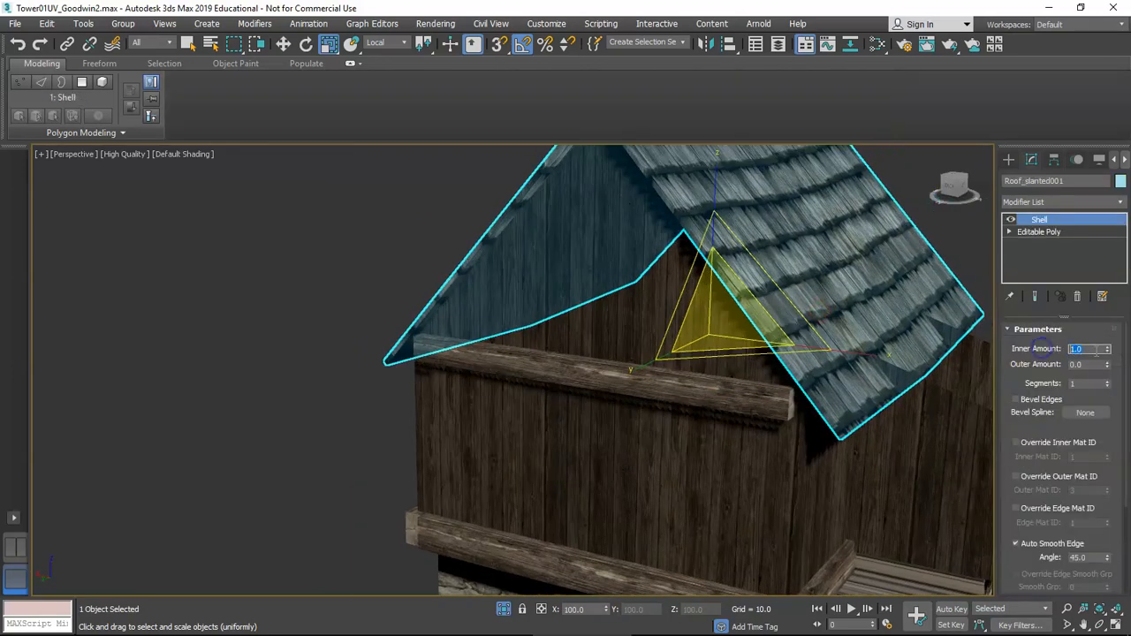
pyautogui.keyDown('alt'); pyautogui.moveTo(898, 365); pyautogui.dragTo(918, 320, button='middle'); pyautogui.keyUp('alt')
pyautogui.click(918, 320)
# - Examine the thickened roof edges and how they meet the upper gable beam
pyautogui.moveTo(837, 386); pyautogui.dragTo(797, 336, button='middle')
pyautogui.scroll(-4, 829, 378)
pyautogui.scroll(4, 740, 336)
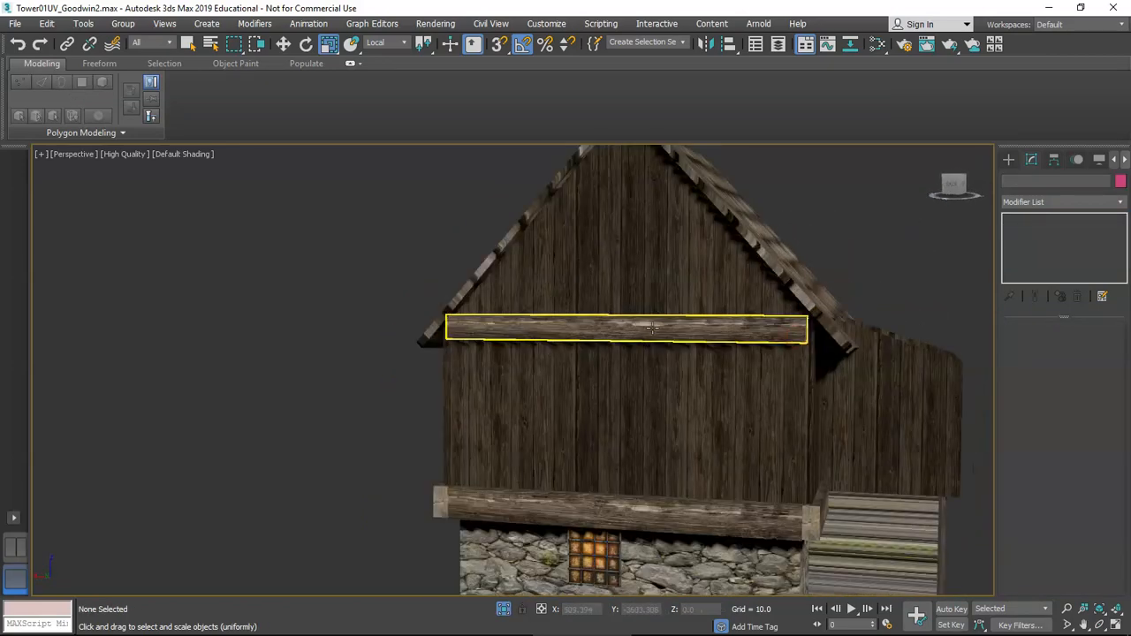
pyautogui.click(652, 329)
pyautogui.moveTo(762, 360); pyautogui.dragTo(642, 322, button='middle')
pyautogui.keyDown('alt'); pyautogui.moveTo(641, 322); pyautogui.dragTo(619, 431, button='middle'); pyautogui.keyUp('alt')
pyautogui.scroll(-2, 687, 361)
pyautogui.scroll(5, 699, 348)
pyautogui.scroll(2, 690, 331)
pyautogui.click(561, 354)
pyautogui.keyDown('alt'); pyautogui.moveTo(557, 341); pyautogui.dragTo(575, 416, button='middle'); pyautogui.keyUp('alt')
# - Clone the main roof's slope polygon beside the house extension to a new object named "roof_house small", leaving the original roof intact and deselected
pyautogui.click(351, 301)
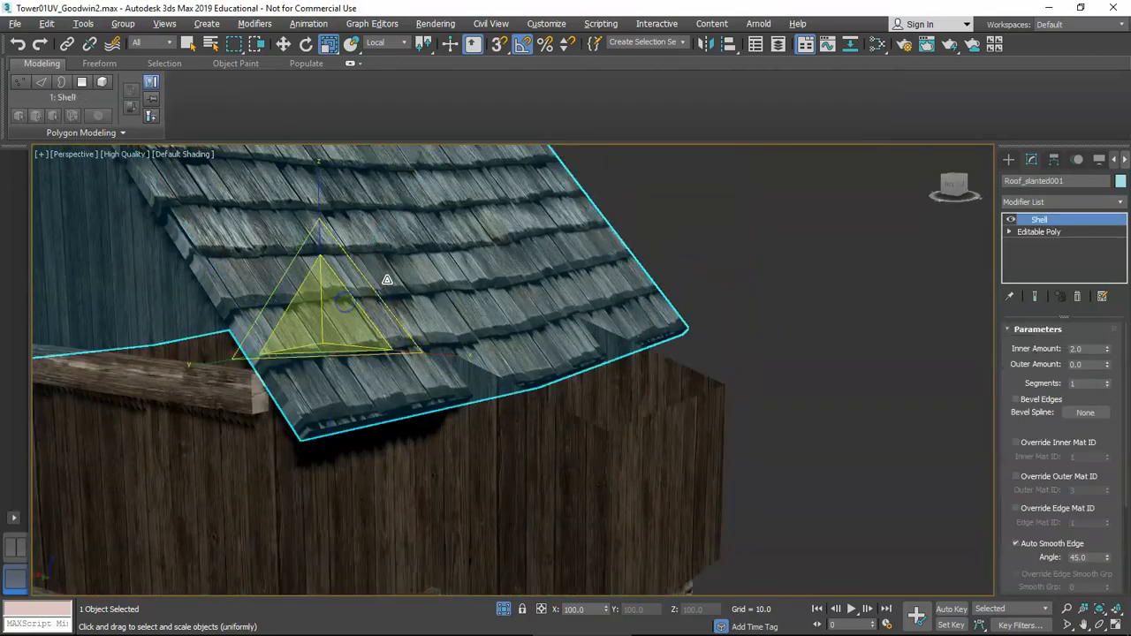
pyautogui.keyDown('alt'); pyautogui.moveTo(379, 311); pyautogui.dragTo(715, 312, button='middle'); pyautogui.keyUp('alt')
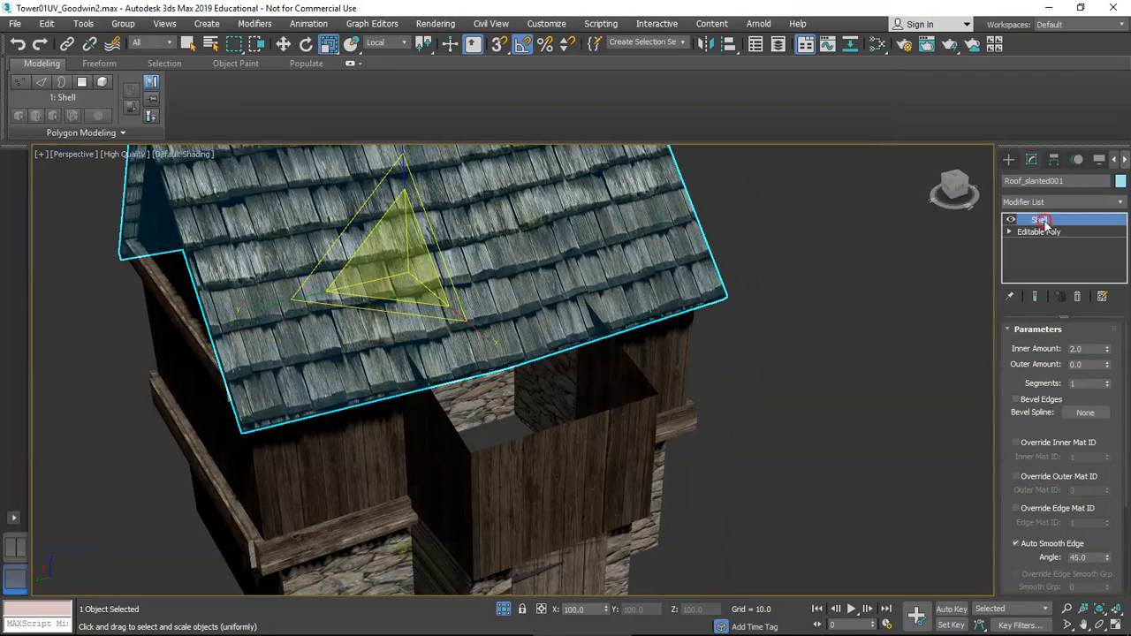
pyautogui.moveTo(489, 272); pyautogui.dragTo(503, 305, button='middle')
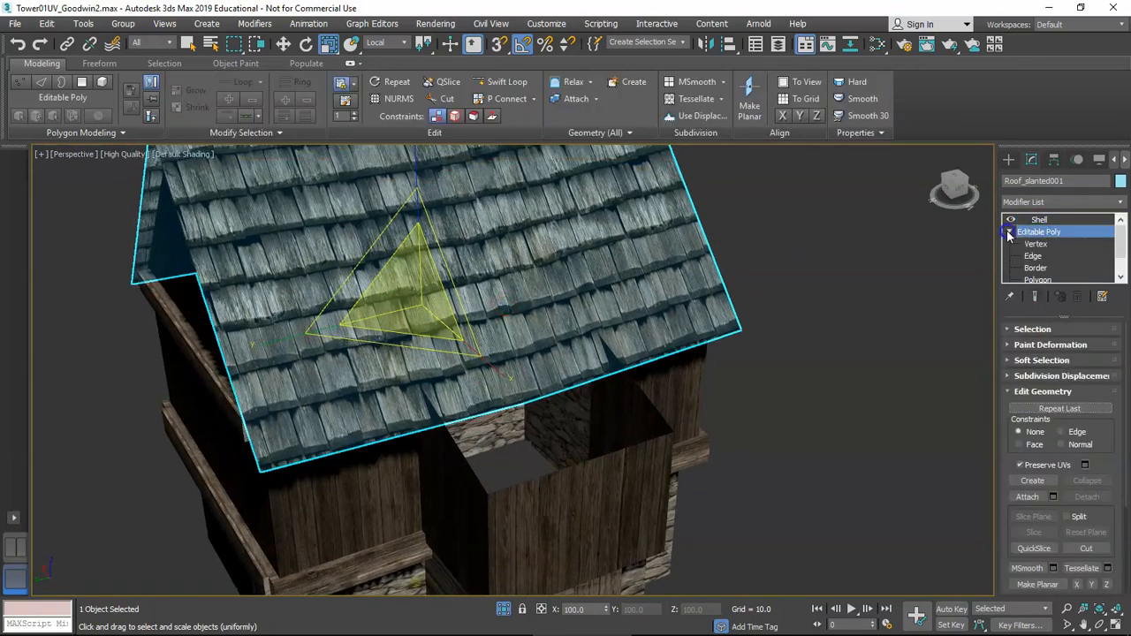
pyautogui.click(1049, 281)
pyautogui.click(411, 334)
pyautogui.scroll(-5, 411, 335)
pyautogui.keyDown('alt'); pyautogui.moveTo(411, 335); pyautogui.dragTo(426, 438, button='middle'); pyautogui.keyUp('alt')
pyautogui.scroll(4, 446, 361)
pyautogui.press('w')
pyautogui.moveTo(228, 386)
pyautogui.keyDown('shift'); pyautogui.mouseDown()
pyautogui.moveTo(361, 410)
pyautogui.moveTo(406, 399)
pyautogui.mouseUp(); pyautogui.keyUp('shift')
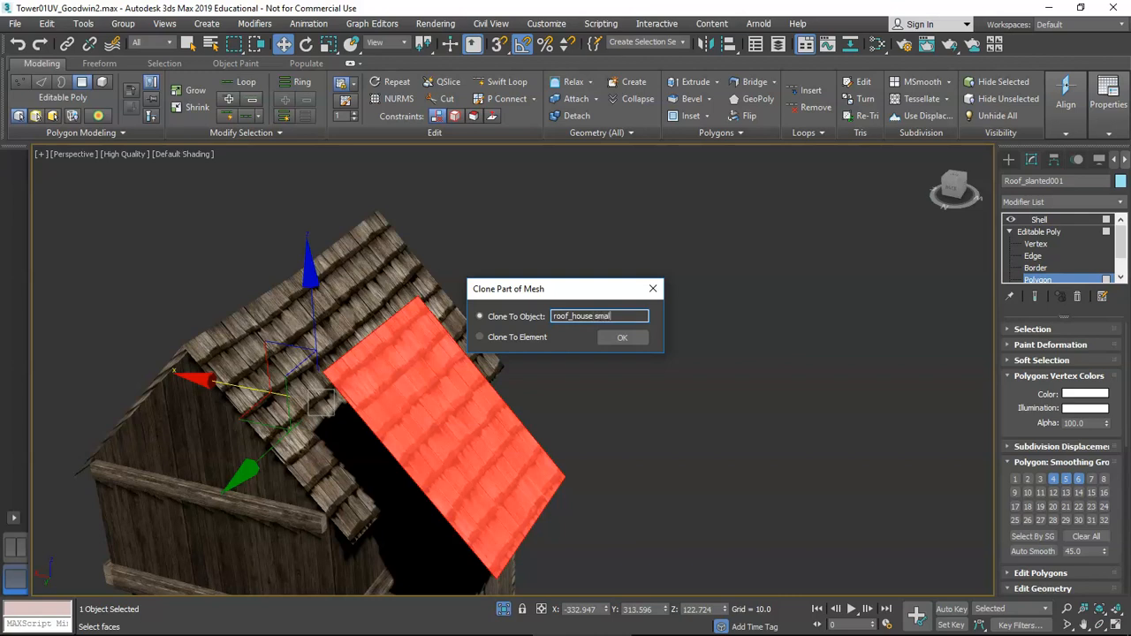
pyautogui.click(624, 339)
pyautogui.keyDown('alt'); pyautogui.moveTo(454, 425); pyautogui.dragTo(490, 451, button='middle'); pyautogui.keyUp('alt')
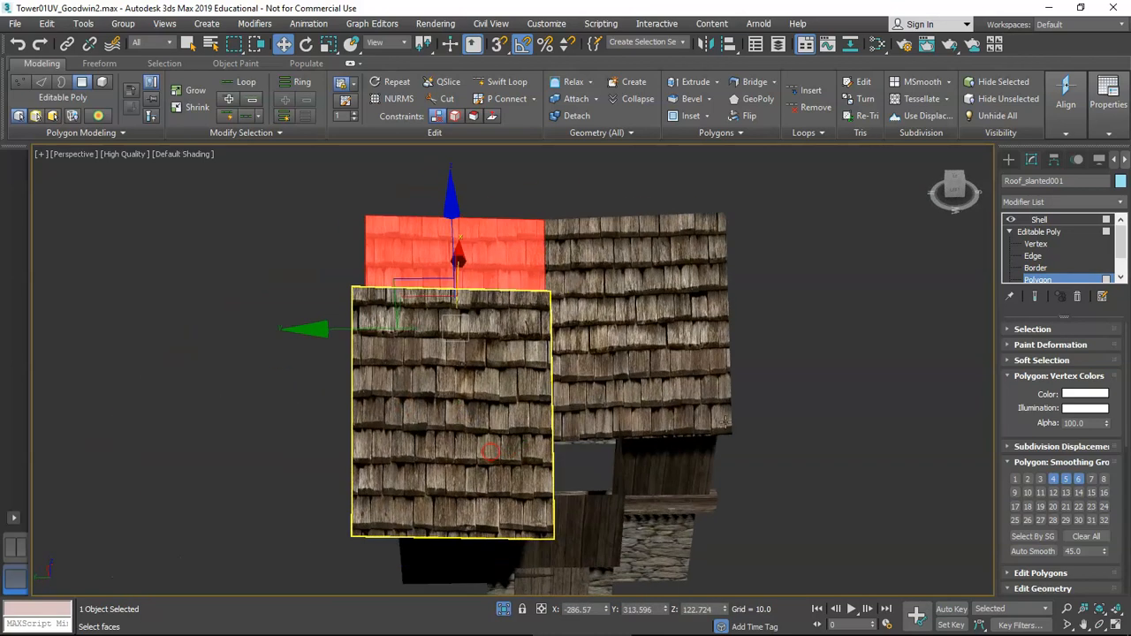
pyautogui.click(1052, 232)
pyautogui.click(1043, 221)
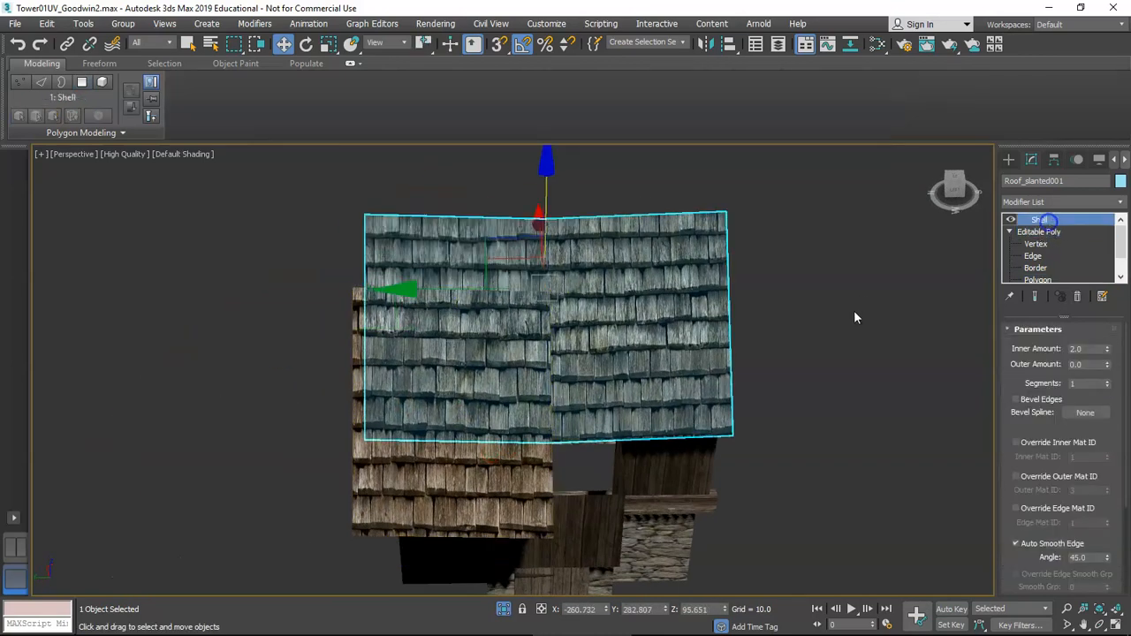
pyautogui.click(858, 320)
# - Move the small roof panel in the top view so it sits over the house's side extension
pyautogui.click(502, 448)
pyautogui.scroll(-2, 512, 422)
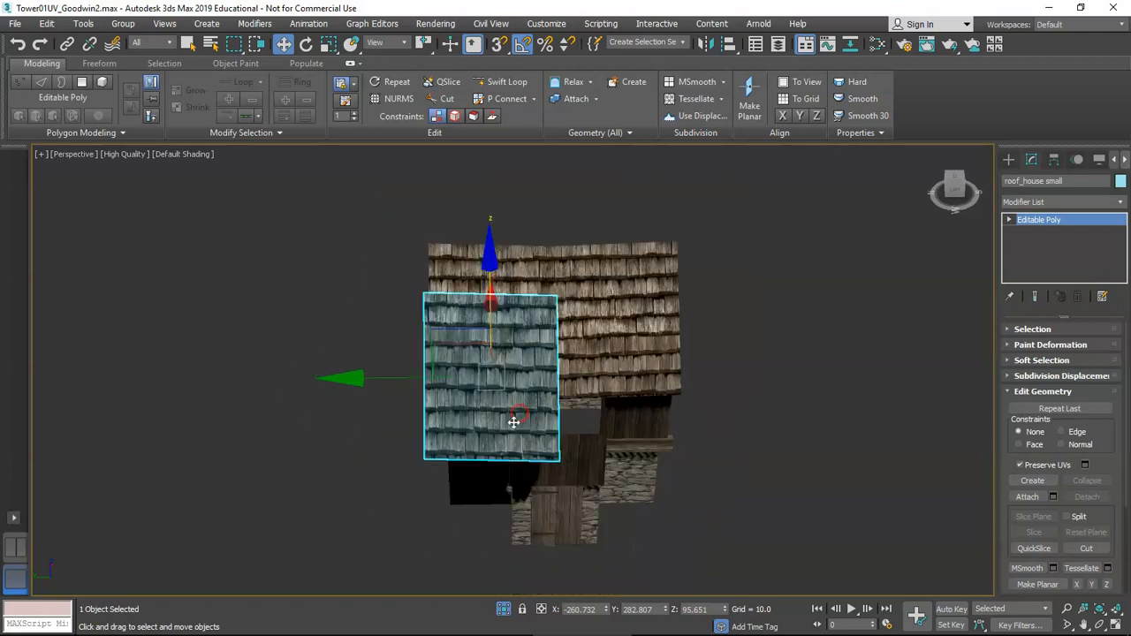
pyautogui.press('t')
pyautogui.press('z')
pyautogui.scroll(-5, 573, 409)
pyautogui.moveTo(575, 357); pyautogui.dragTo(564, 251, button='middle')
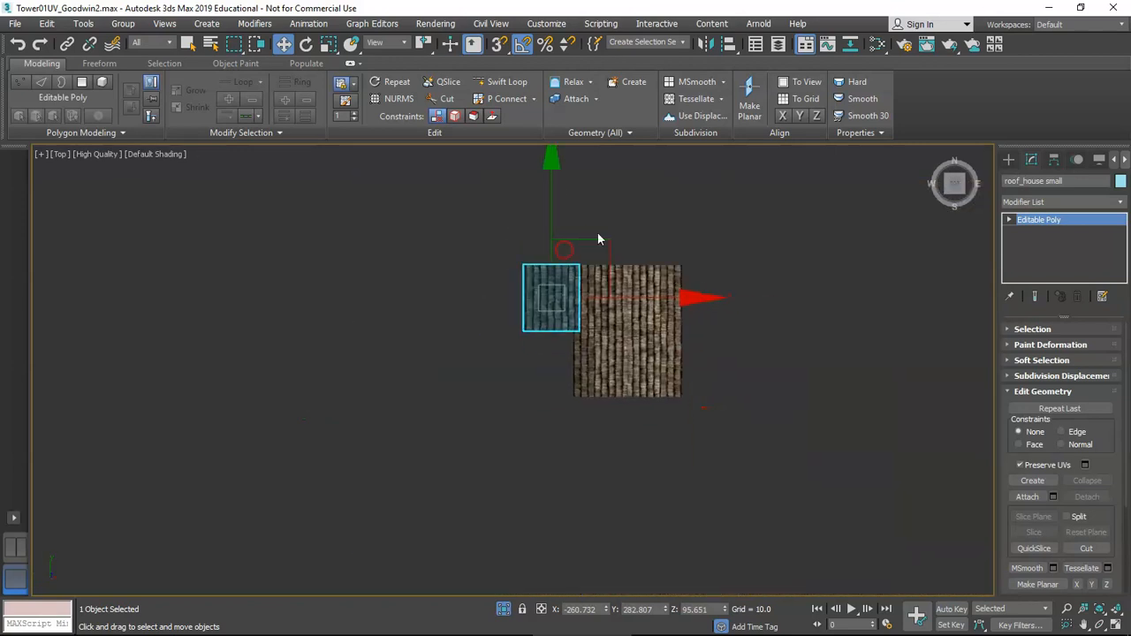
pyautogui.moveTo(606, 240); pyautogui.dragTo(725, 262)
pyautogui.moveTo(725, 262); pyautogui.dragTo(437, 357, button='middle')
pyautogui.scroll(-4, 408, 365)
pyautogui.scroll(5, 405, 368)
# - Lower the small roof panel toward the side extension, to a height of about Z 83.2
pyautogui.press('p')
pyautogui.scroll(-3, 517, 373)
pyautogui.keyDown('alt'); pyautogui.moveTo(517, 373); pyautogui.dragTo(643, 320, button='middle'); pyautogui.keyUp('alt')
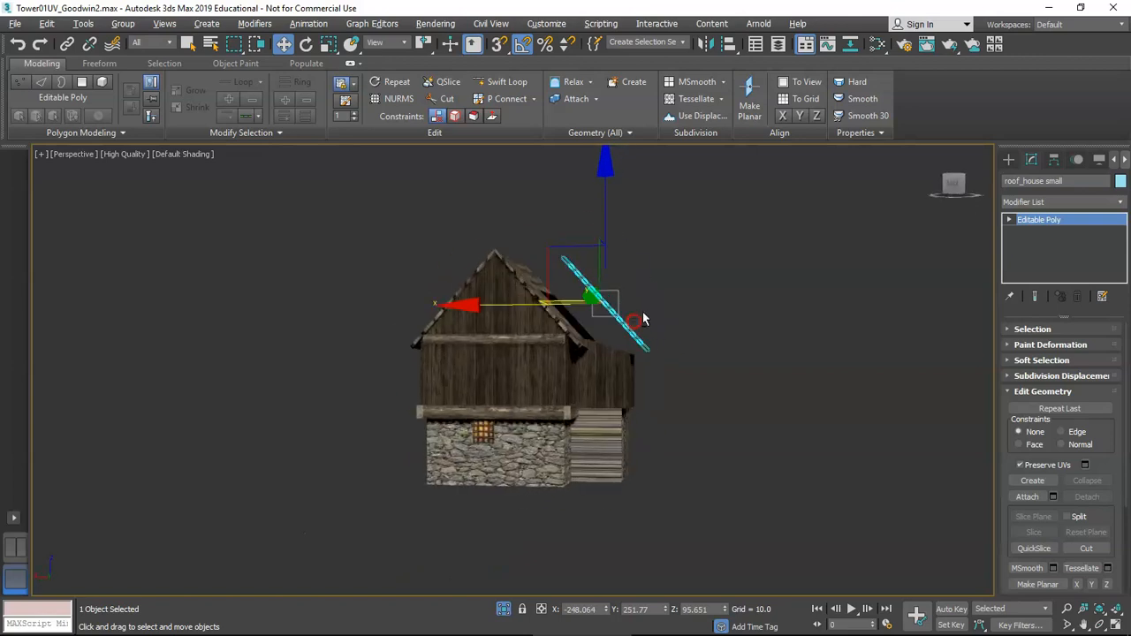
pyautogui.press('z')
pyautogui.moveTo(519, 266); pyautogui.dragTo(526, 301)
pyautogui.keyDown('alt'); pyautogui.moveTo(536, 359); pyautogui.dragTo(591, 336, button='middle'); pyautogui.keyUp('alt')
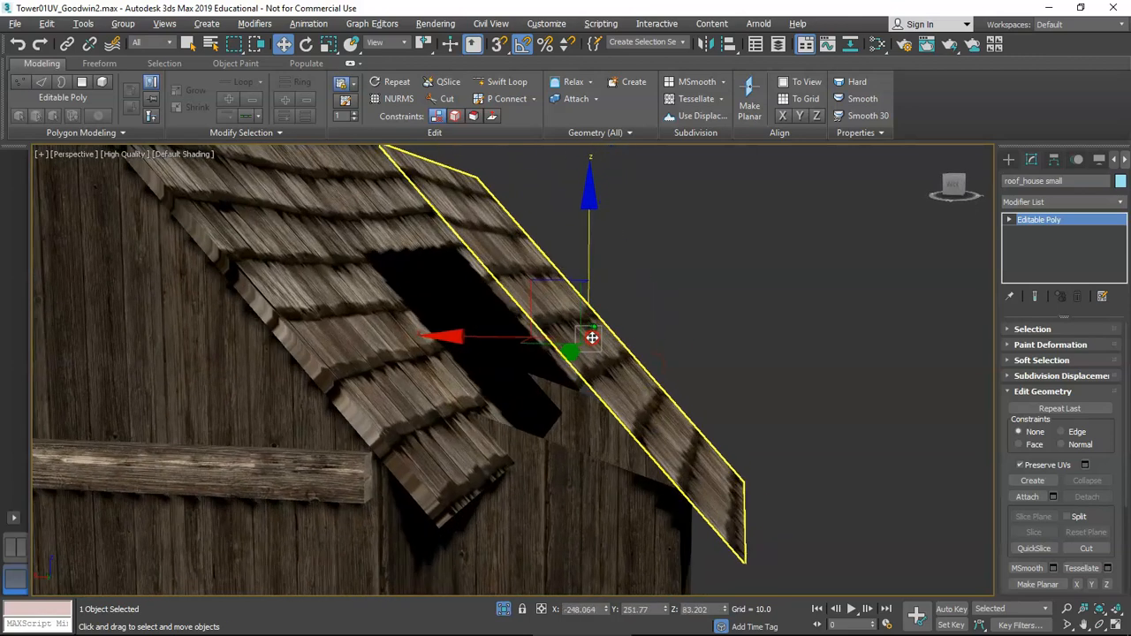
# - Rotate the small roof panel 20 degrees about the Y axis to give it a shallower slope
pyautogui.press('e')
pyautogui.moveTo(362, 374); pyautogui.dragTo(354, 363)
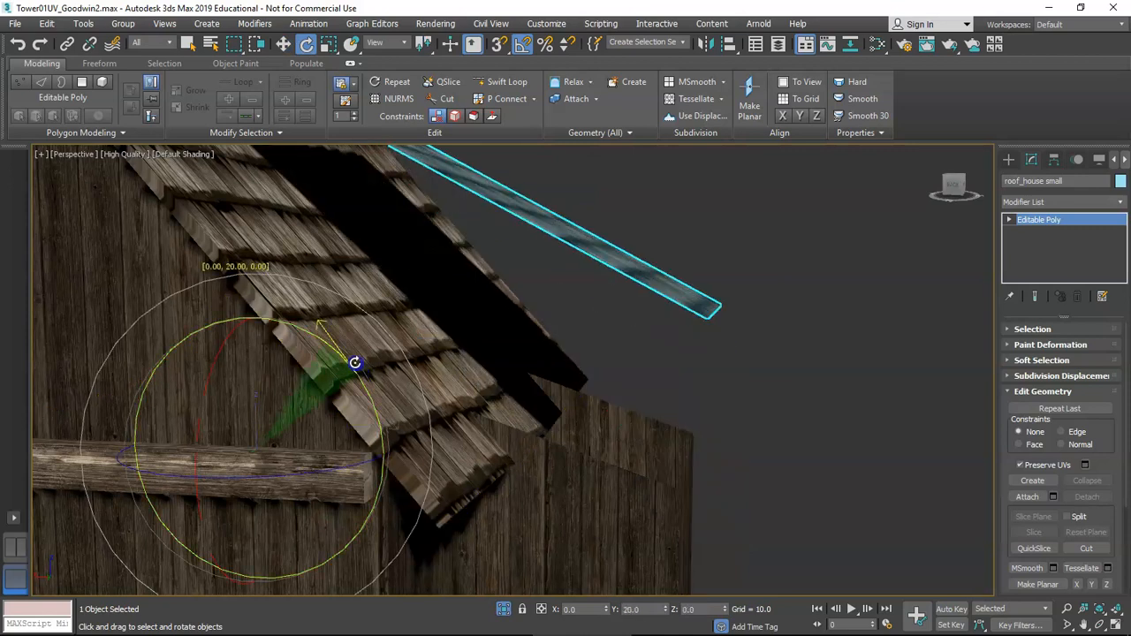
pyautogui.press('w')
# - Center the small roof panel's pivot on the object
pyautogui.scroll(-10, 354, 362)
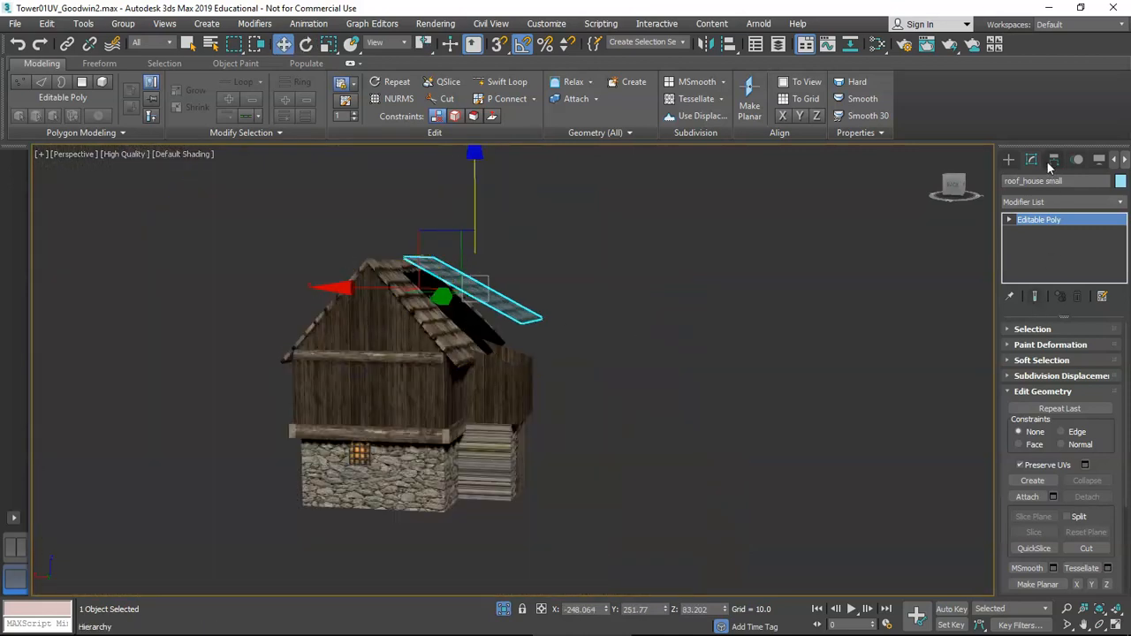
pyautogui.click(1052, 161)
pyautogui.press('e')
pyautogui.click(1065, 256)
pyautogui.click(1058, 330)
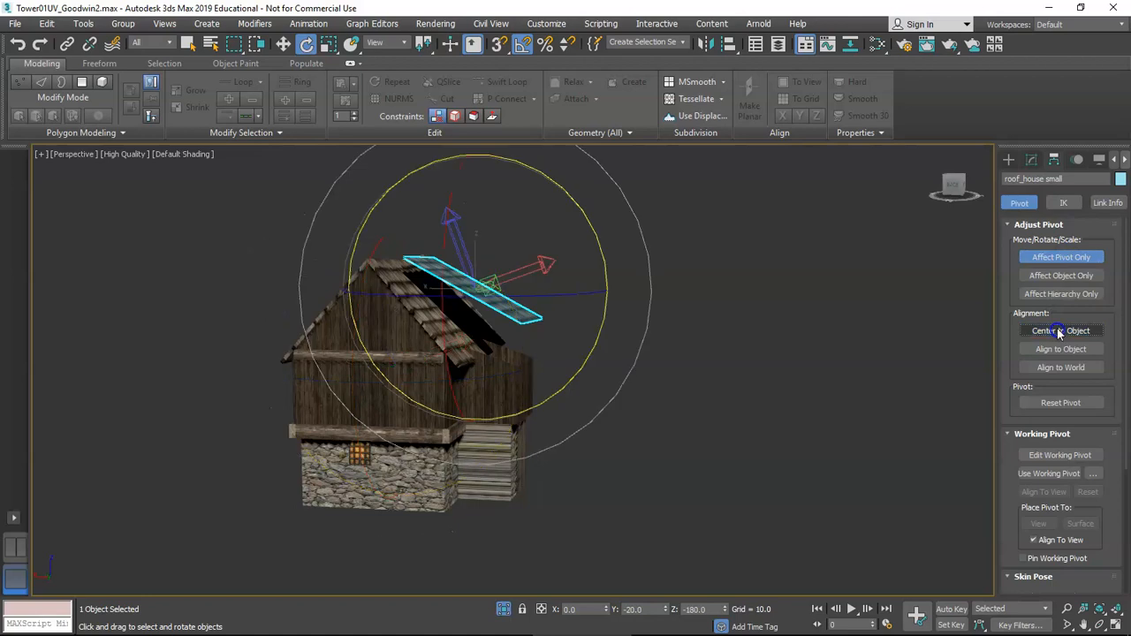
pyautogui.click(1061, 257)
# - Lower the small roof panel onto the extension's sloping wall top, to about Z 107.5
pyautogui.scroll(8, 466, 328)
pyautogui.press('w')
pyautogui.moveTo(521, 173); pyautogui.dragTo(530, 267)
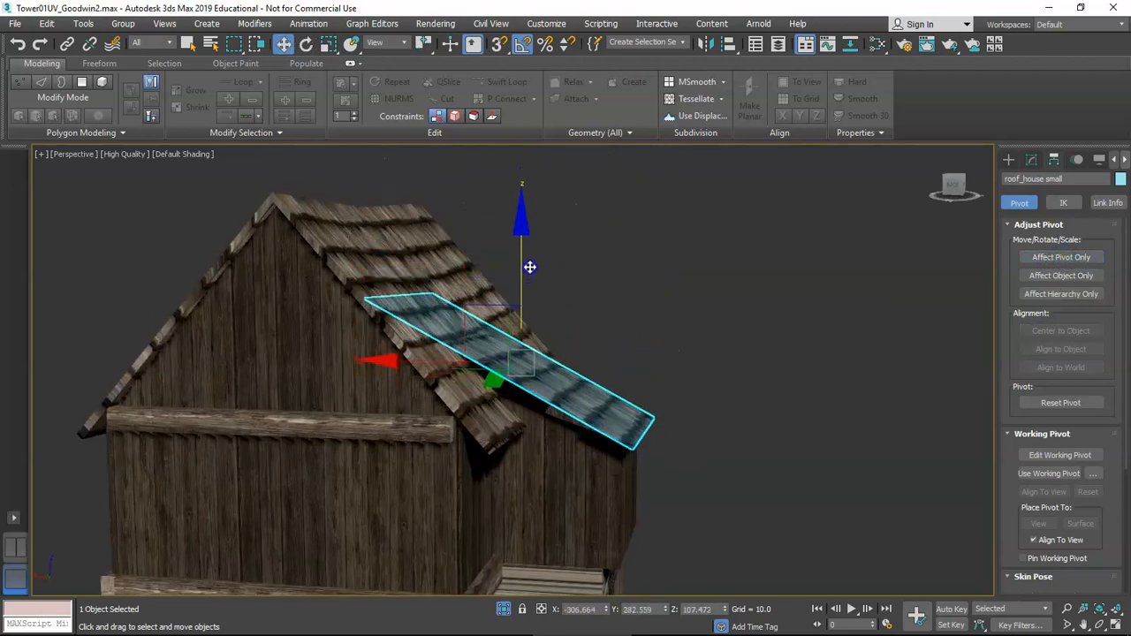
pyautogui.keyDown('alt'); pyautogui.moveTo(531, 269); pyautogui.dragTo(586, 353, button='middle'); pyautogui.keyUp('alt')
pyautogui.scroll(6, 608, 399)
pyautogui.moveTo(631, 420); pyautogui.dragTo(573, 407, button='middle')
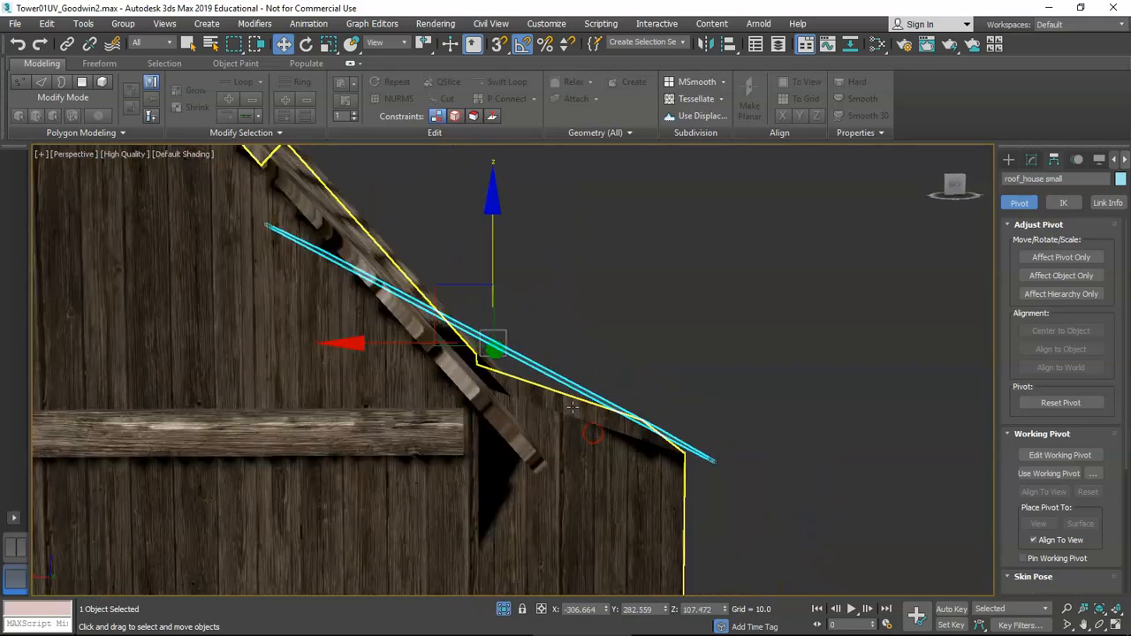
# - Rotate the small roof panel another 10 degrees in the front view to match the slope of the extension's wall top
pyautogui.press('f')
pyautogui.scroll(-3, 566, 408)
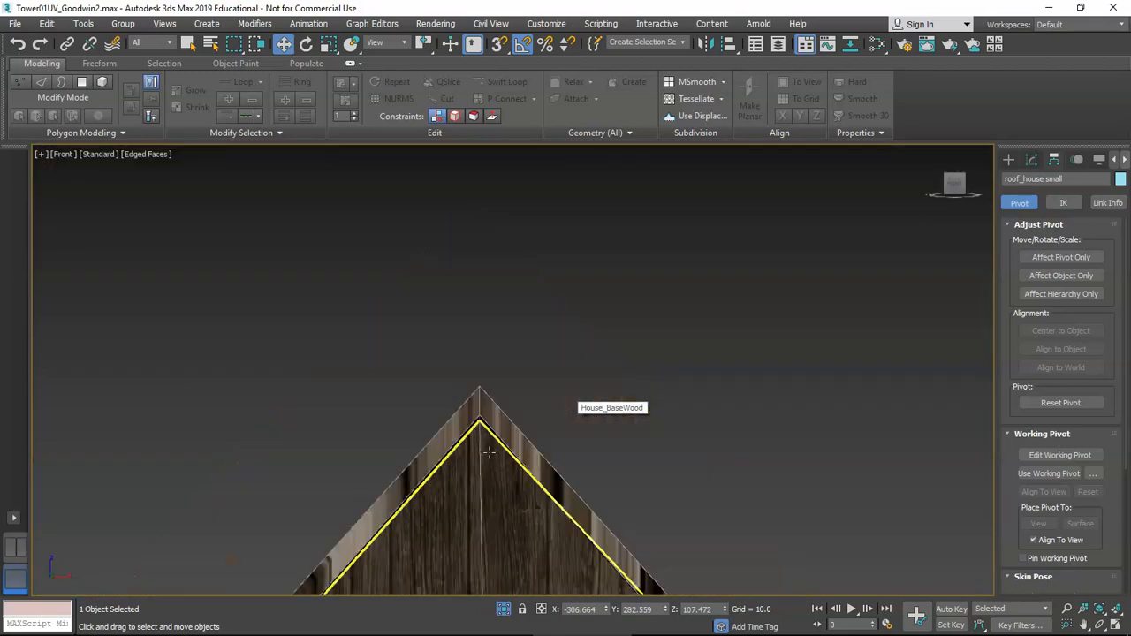
pyautogui.scroll(5, 530, 345)
pyautogui.moveTo(528, 341); pyautogui.dragTo(630, 255, button='middle')
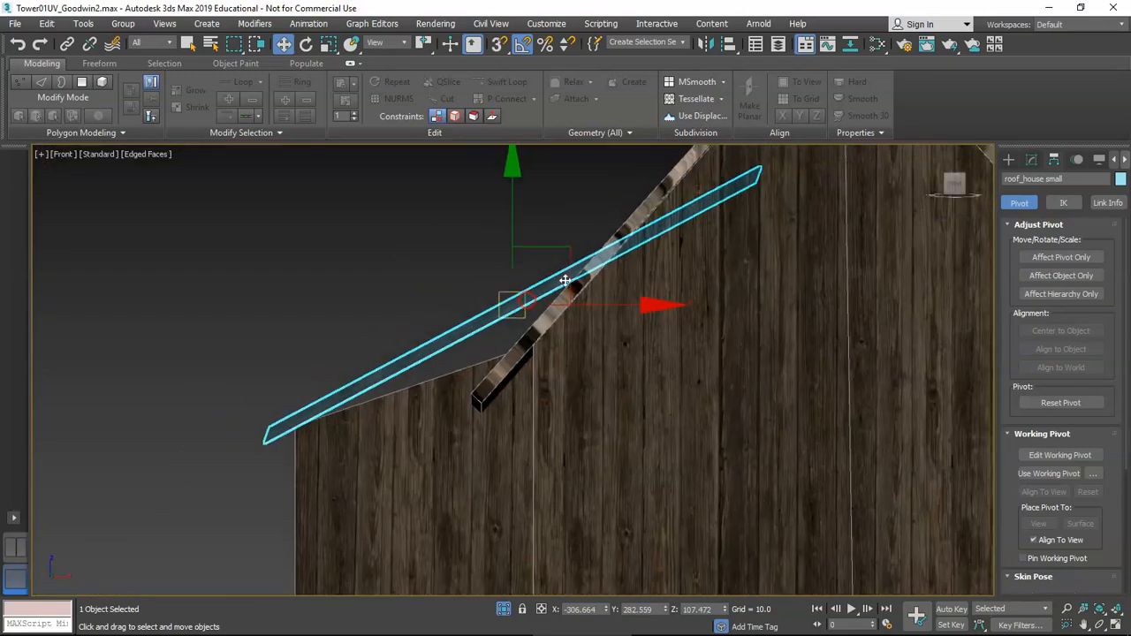
pyautogui.press('e')
pyautogui.moveTo(596, 206); pyautogui.dragTo(603, 208)
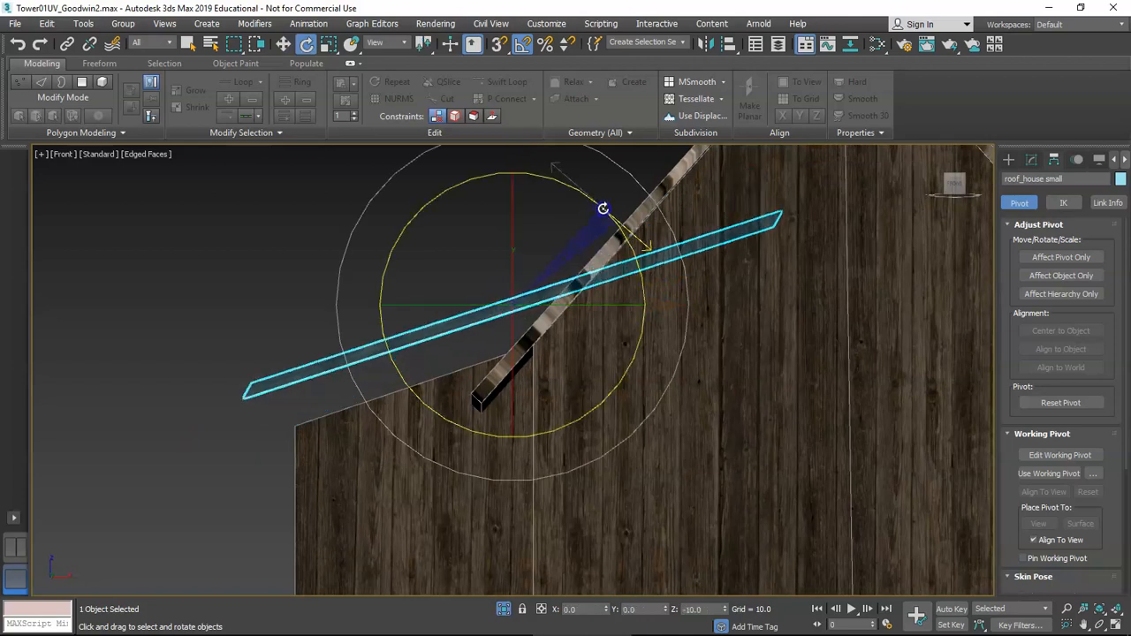
# - Lower the small roof panel to about Z 102.5 so it rests on the extension's wall top
pyautogui.press('w')
pyautogui.moveTo(517, 216); pyautogui.dragTo(511, 241)
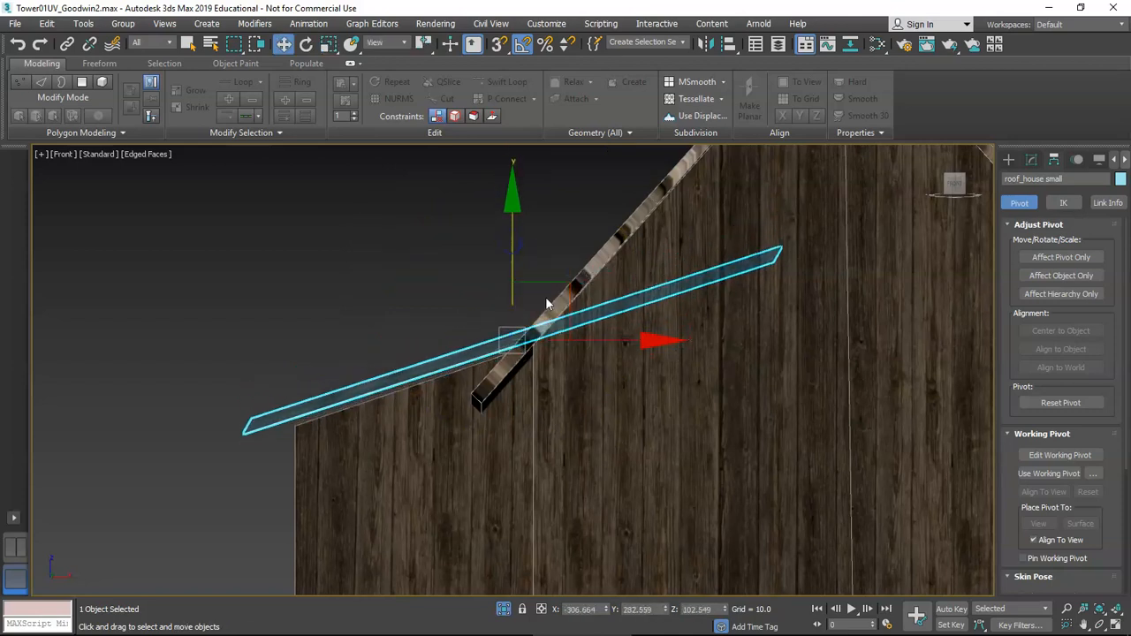
pyautogui.press('e')
pyautogui.moveTo(606, 255); pyautogui.dragTo(608, 254)
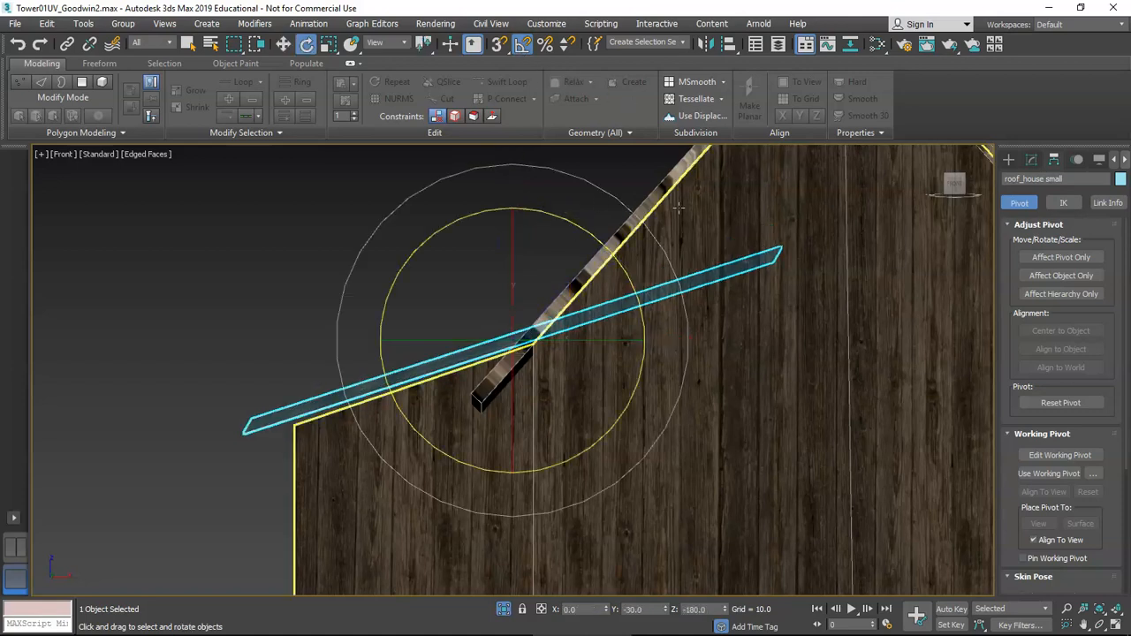
pyautogui.press('w')
# - Add a Shell modifier with an inner amount of 2.0 to the small roof and deselect it
pyautogui.click(1032, 159)
pyautogui.click(1055, 203)
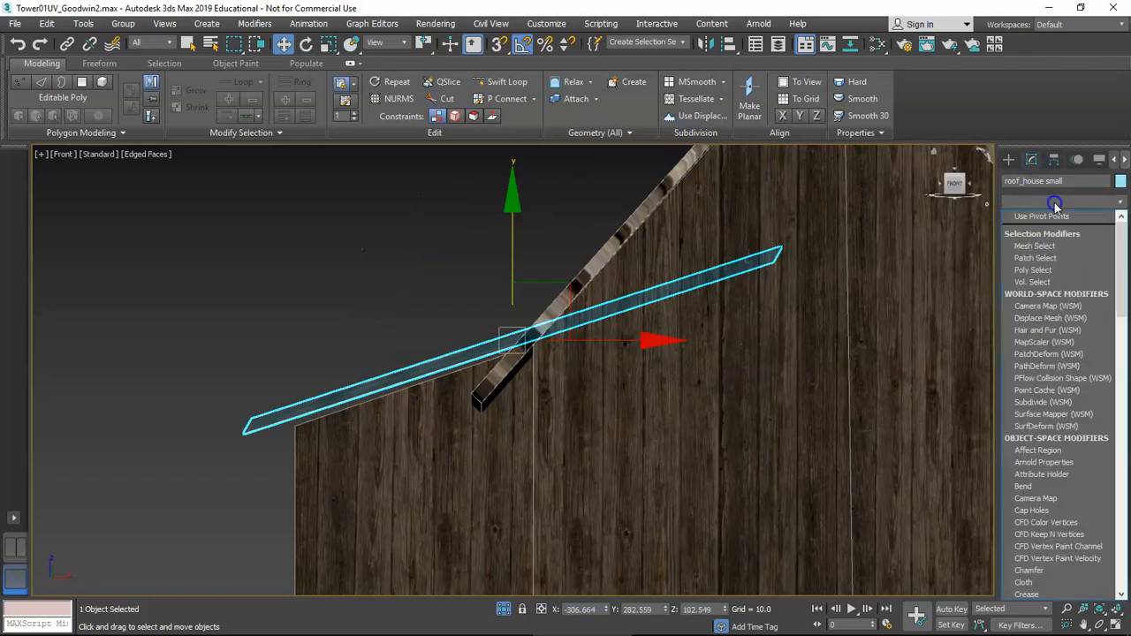
pyautogui.press('t')
pyautogui.scroll(2, 1056, 251)
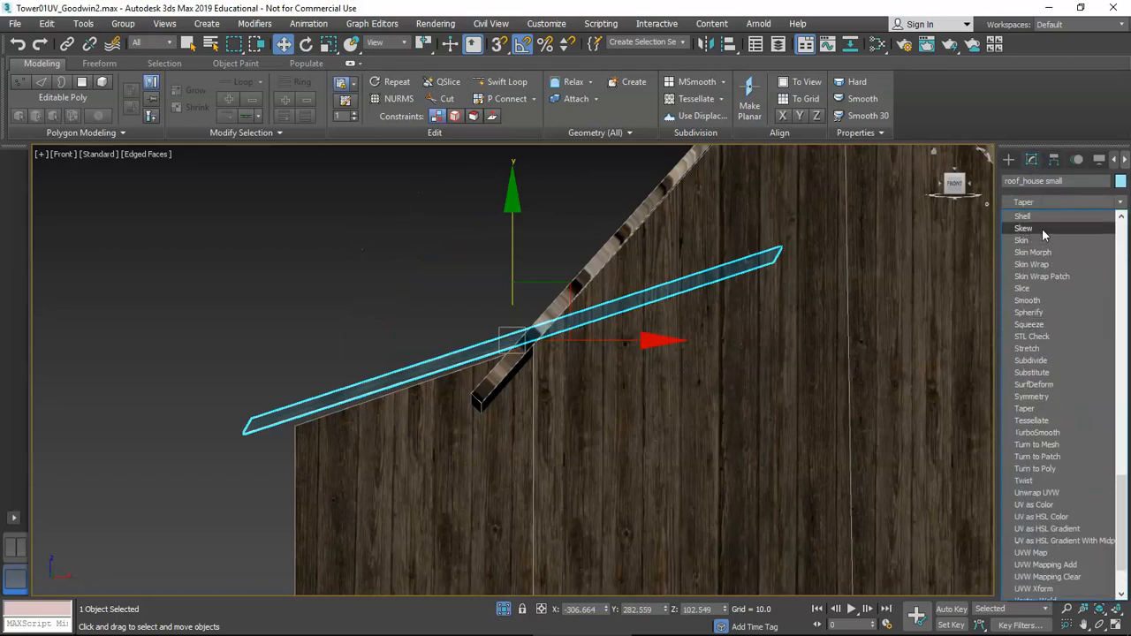
pyautogui.click(1040, 219)
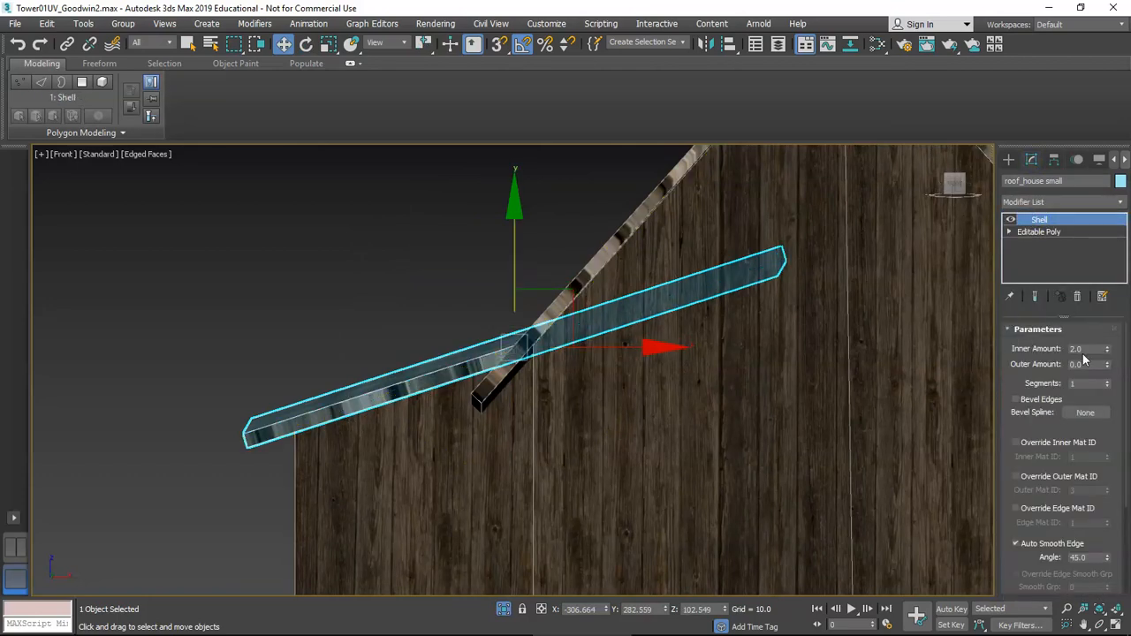
pyautogui.click(326, 284)
# - Examine how the thickened small roof covers the extension and meets the main roof
pyautogui.scroll(-3, 340, 325)
pyautogui.press('p')
pyautogui.keyDown('alt'); pyautogui.moveTo(341, 325); pyautogui.dragTo(369, 399, button='middle'); pyautogui.keyUp('alt')
pyautogui.scroll(-3, 451, 357)
pyautogui.scroll(6, 450, 367)
pyautogui.scroll(-5, 495, 383)
pyautogui.keyDown('alt'); pyautogui.moveTo(502, 382); pyautogui.dragTo(454, 409, button='middle'); pyautogui.keyUp('alt')
pyautogui.scroll(5, 465, 380)
pyautogui.click(472, 363)
pyautogui.moveTo(473, 364); pyautogui.dragTo(519, 371, button='middle')
pyautogui.moveTo(569, 419); pyautogui.dragTo(578, 389, button='middle')
# - Copy a horizontal trim beam upward to the joint between the small roof and the main roof
pyautogui.click(426, 532)
pyautogui.moveTo(438, 399); pyautogui.dragTo(442, 425, button='middle')
pyautogui.moveTo(513, 351)
pyautogui.keyDown('alt'); pyautogui.mouseDown(button='middle')
pyautogui.moveTo(494, 372)
pyautogui.moveTo(496, 361)
pyautogui.mouseUp(button='middle'); pyautogui.keyUp('alt')
pyautogui.keyDown('shift'); pyautogui.moveTo(541, 377); pyautogui.dragTo(566, 175); pyautogui.keyUp('shift')
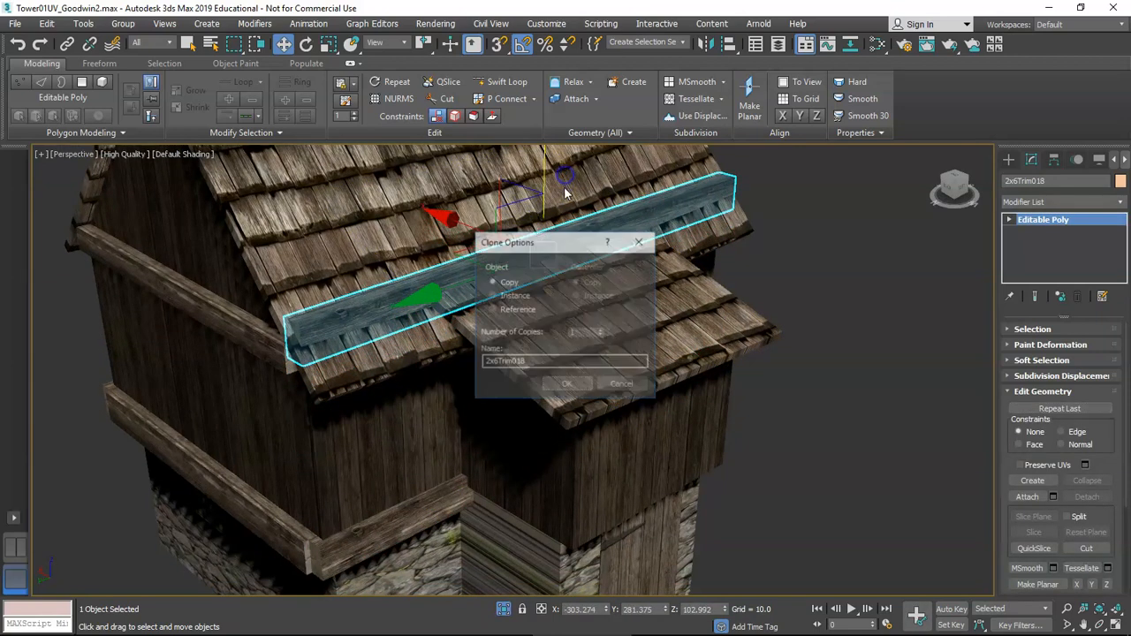
pyautogui.click(567, 392)
pyautogui.moveTo(540, 300); pyautogui.dragTo(534, 324, button='middle')
# - Scale the copied beam down in length to suit the roof joint, to 64% in height, and make it slightly deeper
pyautogui.press('r')
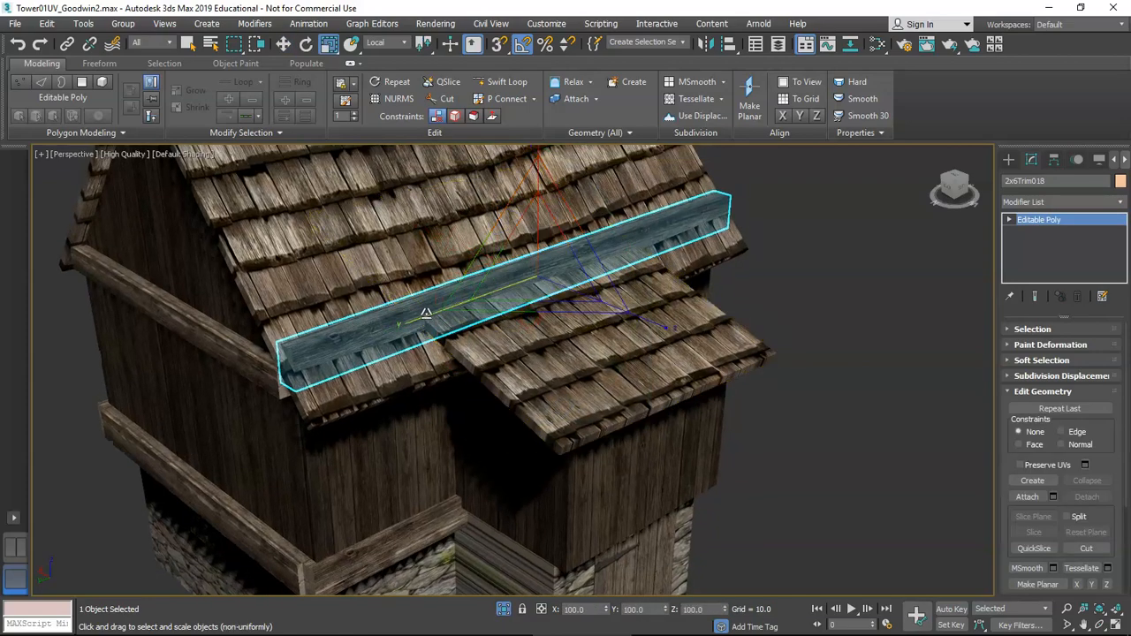
pyautogui.press('z')
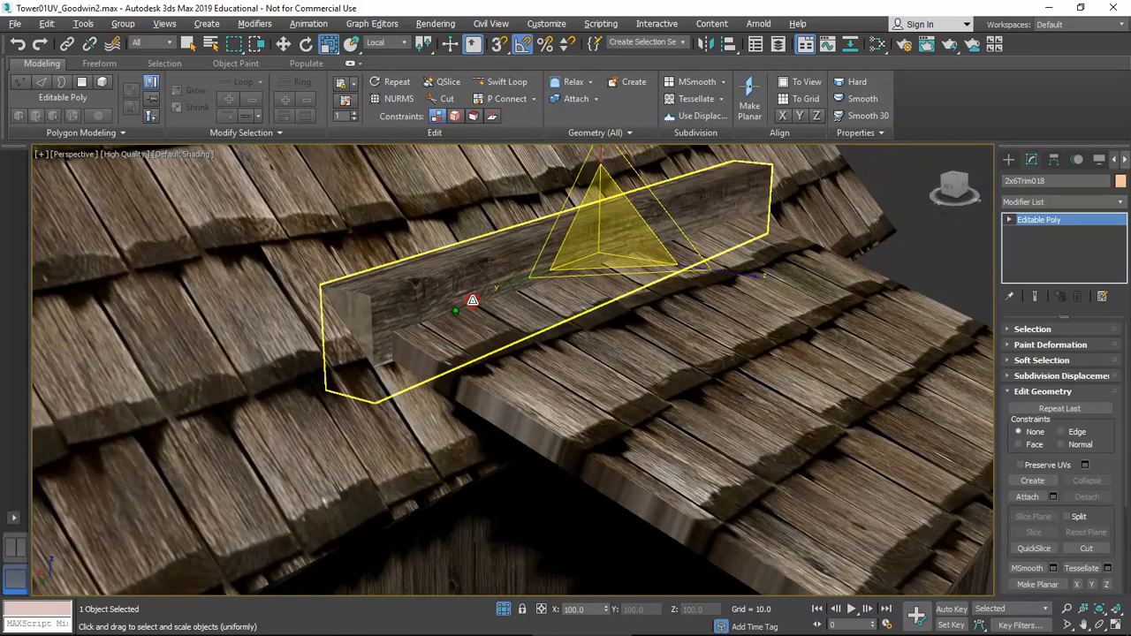
pyautogui.moveTo(587, 177); pyautogui.dragTo(589, 206)
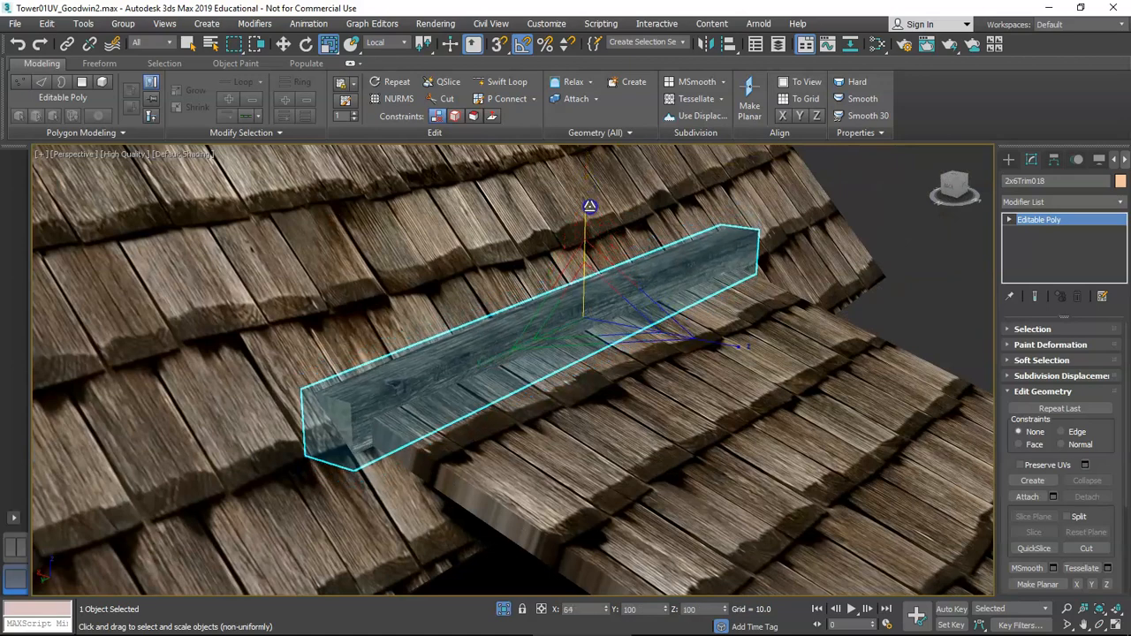
pyautogui.moveTo(704, 338); pyautogui.dragTo(712, 341)
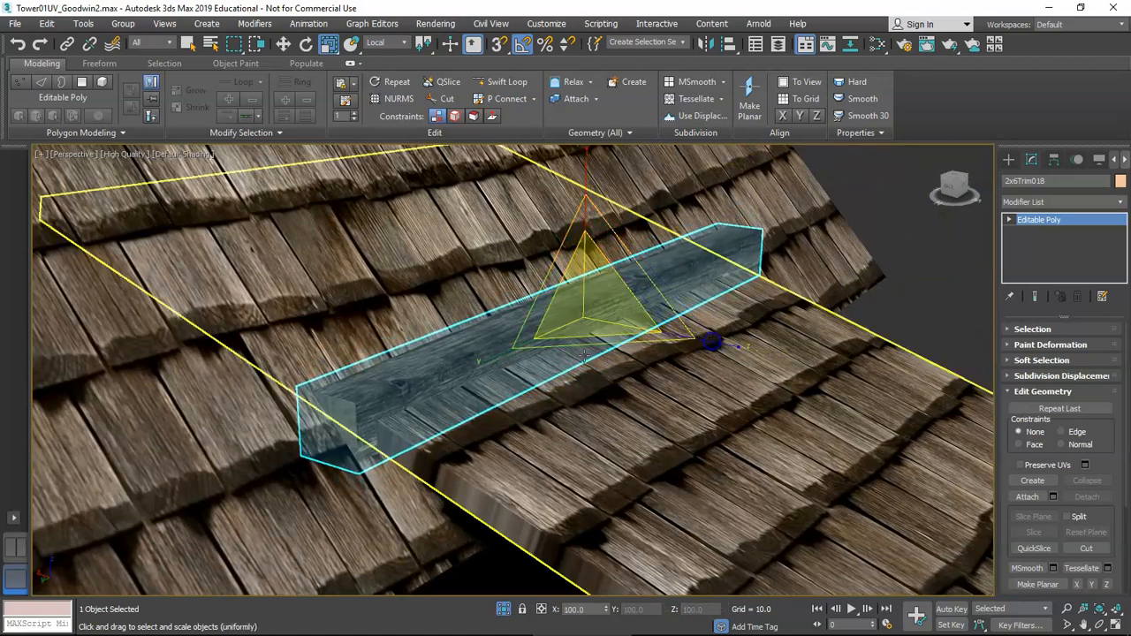
# - Tilt the joint beam 5 degrees about its Y axis and raise it to about Z 105.1 to cover the roof joint
pyautogui.keyDown('alt'); pyautogui.moveTo(550, 293); pyautogui.dragTo(576, 286, button='middle'); pyautogui.keyUp('alt')
pyautogui.scroll(3, 576, 285)
pyautogui.press('e')
pyautogui.moveTo(640, 212); pyautogui.dragTo(644, 214)
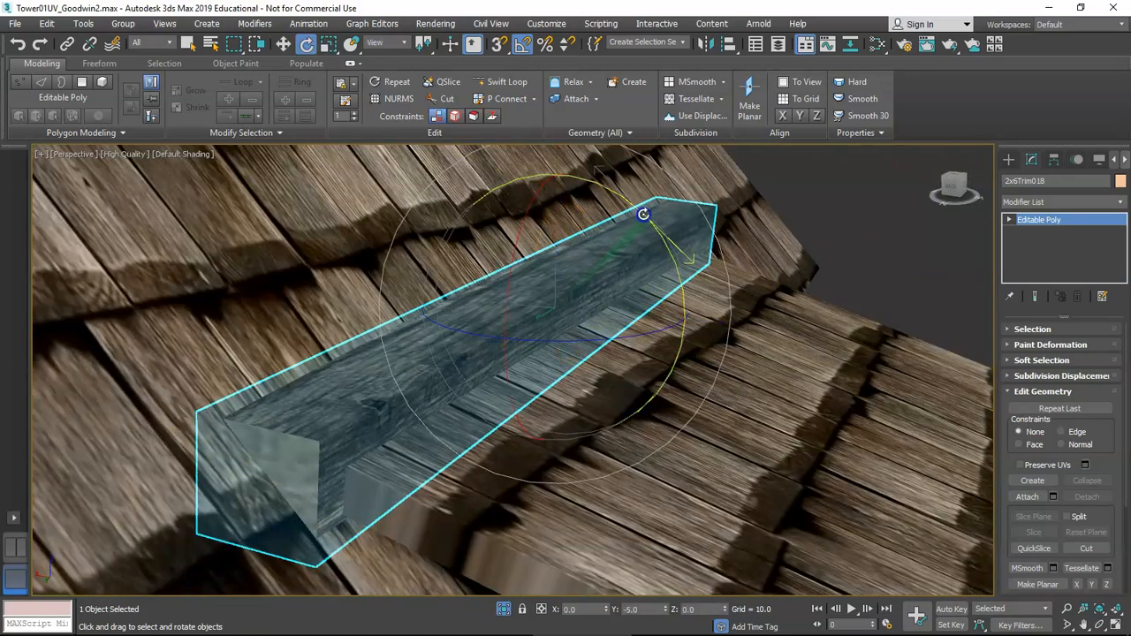
pyautogui.press('w')
pyautogui.moveTo(561, 205); pyautogui.dragTo(558, 172)
pyautogui.scroll(-4, 570, 203)
pyautogui.keyDown('alt'); pyautogui.moveTo(568, 239); pyautogui.dragTo(832, 256, button='middle'); pyautogui.keyUp('alt')
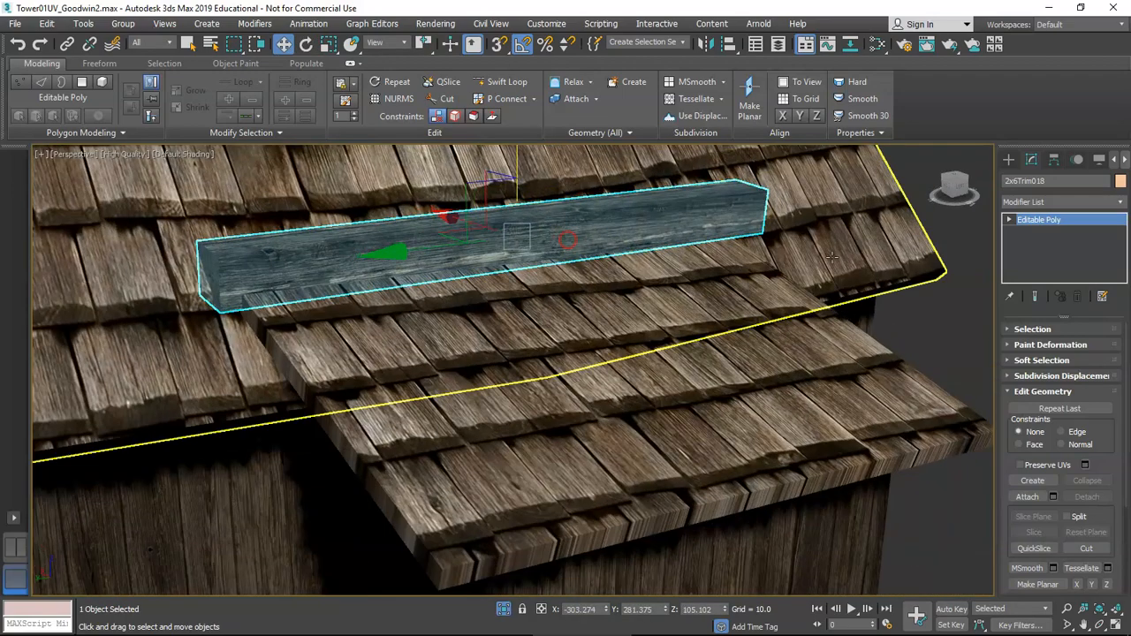
pyautogui.click(904, 330)
# - Lower the higher side edge of the small roof slightly to level its eaves, and return to its Shell modifier
pyautogui.scroll(-4, 452, 266)
pyautogui.keyDown('alt'); pyautogui.moveTo(449, 275); pyautogui.dragTo(469, 333, button='middle'); pyautogui.keyUp('alt')
pyautogui.scroll(-3, 457, 309)
pyautogui.click(457, 309)
pyautogui.scroll(5, 468, 327)
pyautogui.scroll(-5, 477, 332)
pyautogui.scroll(2, 469, 335)
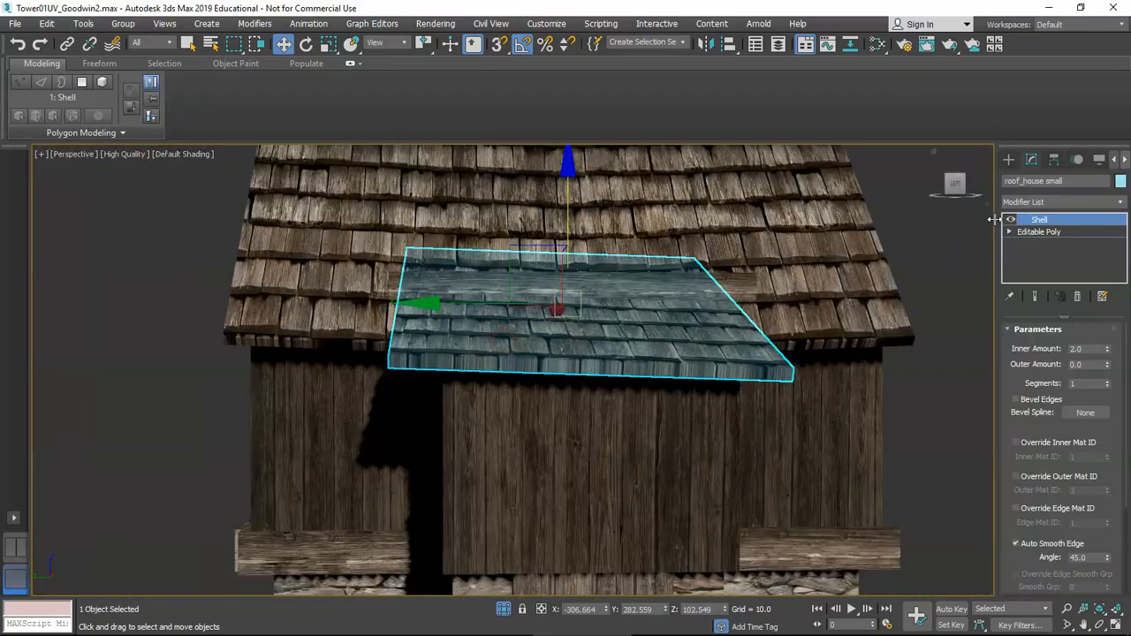
pyautogui.click(1050, 232)
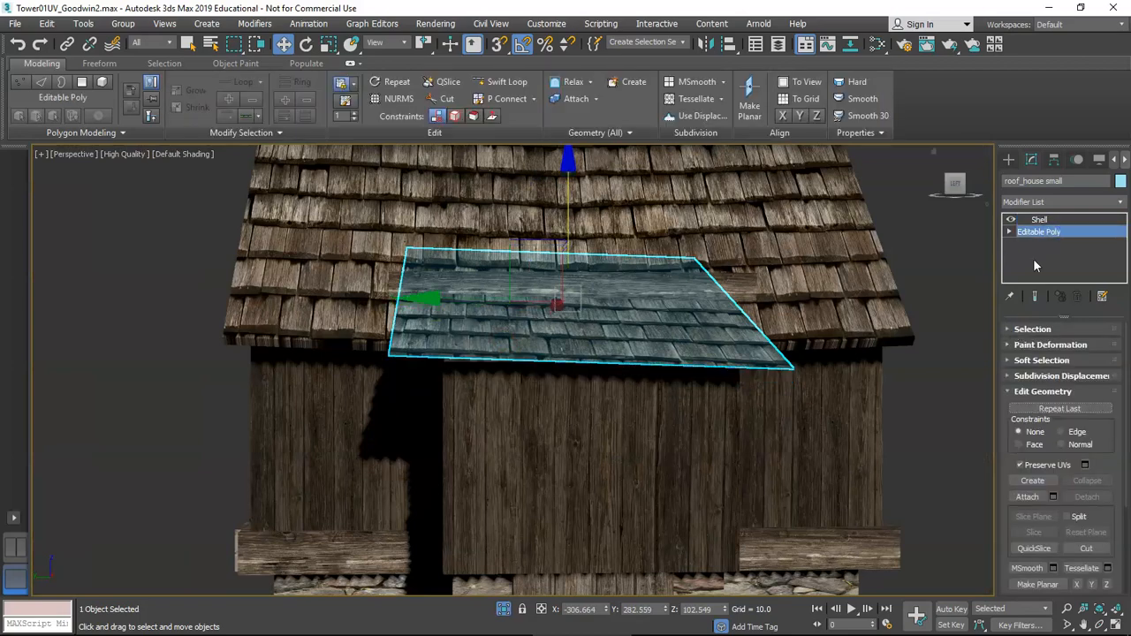
pyautogui.click(1035, 245)
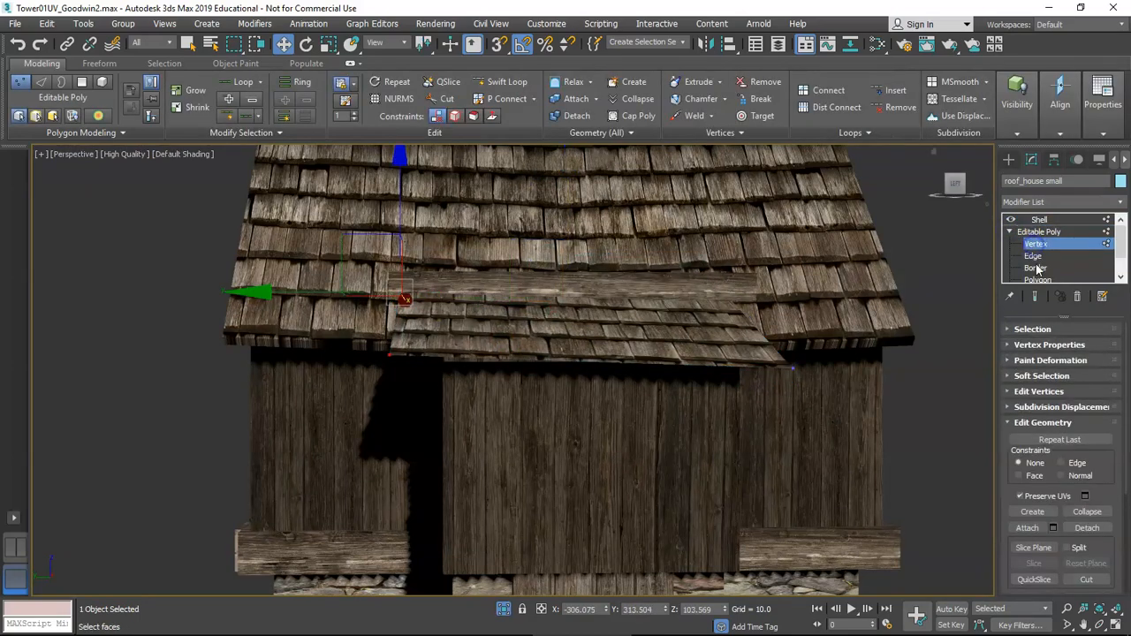
pyautogui.click(1030, 258)
pyautogui.scroll(3, 457, 305)
pyautogui.moveTo(385, 309); pyautogui.dragTo(314, 326, button='middle')
pyautogui.moveTo(327, 217); pyautogui.dragTo(327, 228)
pyautogui.click(1050, 233)
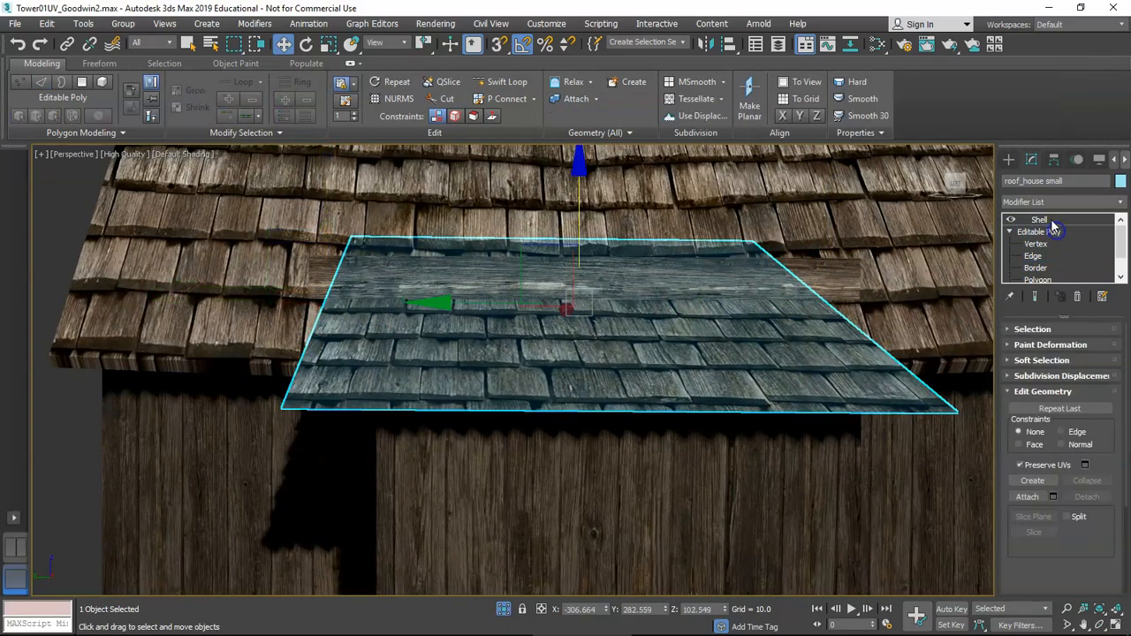
pyautogui.click(1043, 220)
pyautogui.scroll(-5, 642, 336)
pyautogui.moveTo(583, 411); pyautogui.dragTo(540, 366, button='middle')
pyautogui.click(889, 368)
# - Select the door on the stone house base and show edged faces in the viewport
pyautogui.keyDown('alt'); pyautogui.moveTo(493, 396); pyautogui.dragTo(469, 398, button='middle'); pyautogui.keyUp('alt')
pyautogui.scroll(-3, 563, 412)
pyautogui.scroll(-3, 493, 387)
pyautogui.click(474, 421)
pyautogui.scroll(4, 472, 427)
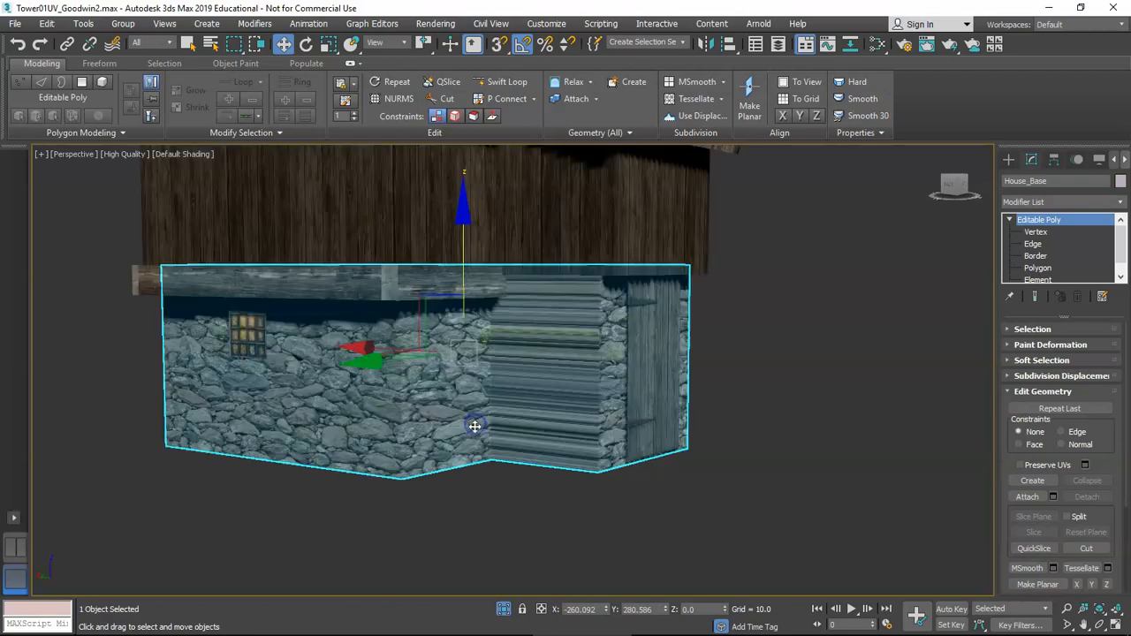
pyautogui.scroll(-2, 468, 397)
pyautogui.scroll(3, 530, 407)
pyautogui.click(544, 411)
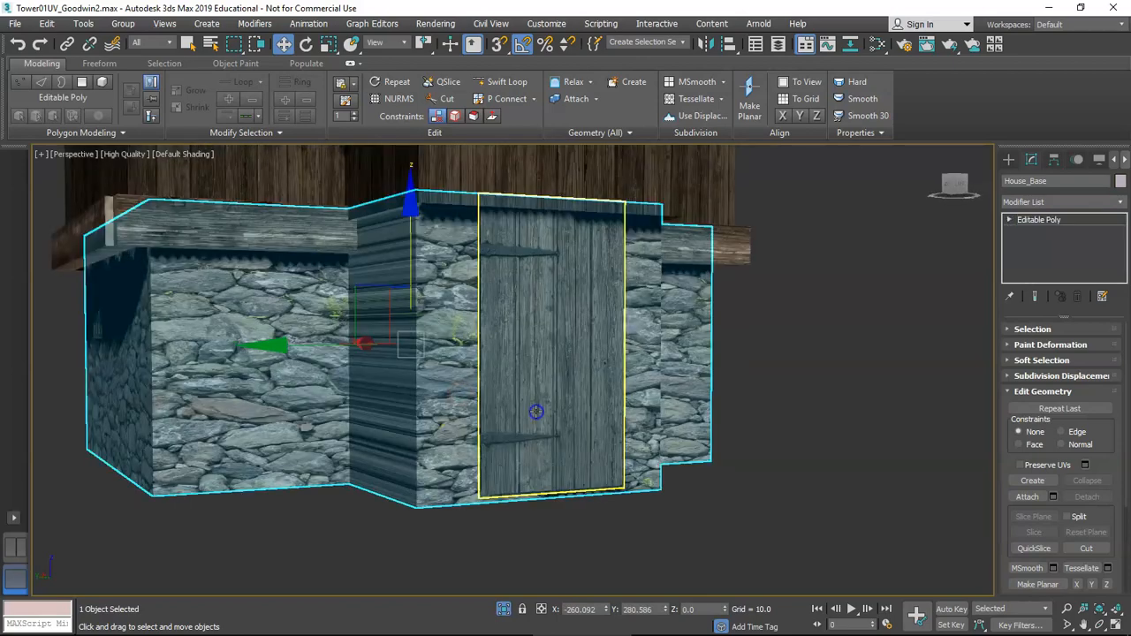
pyautogui.hotkey('alt', 'x')
pyautogui.press('F3')
pyautogui.press('F4')
pyautogui.scroll(4, 531, 413)
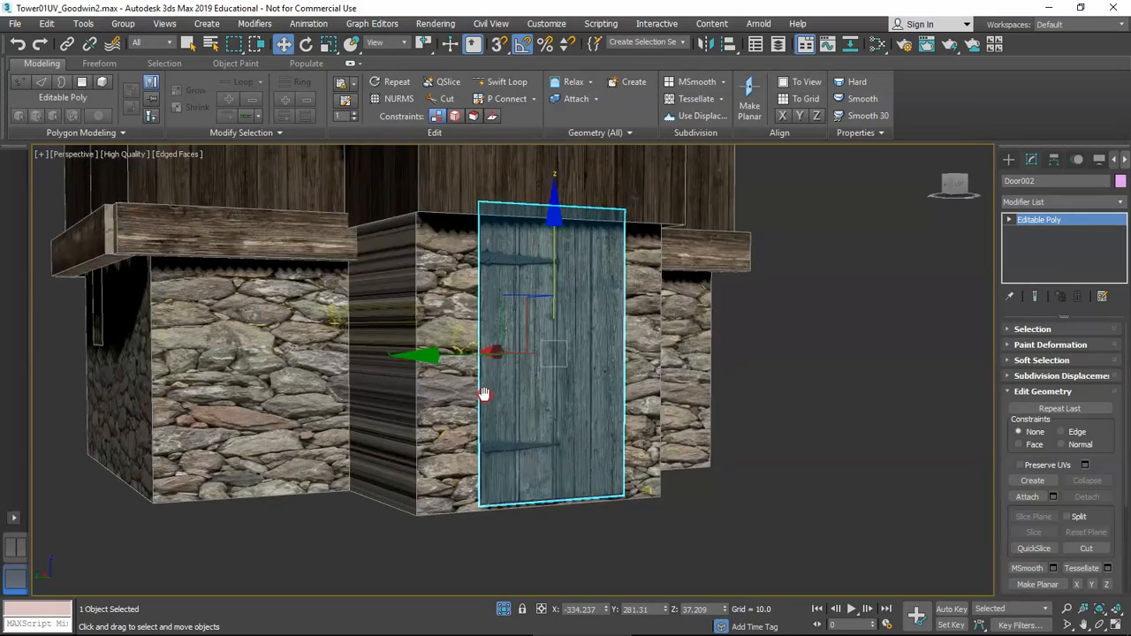
# - Examine the stone texture on the base's side walls next to the door
pyautogui.scroll(-6, 504, 398)
pyautogui.scroll(7, 478, 388)
pyautogui.scroll(-3, 478, 387)
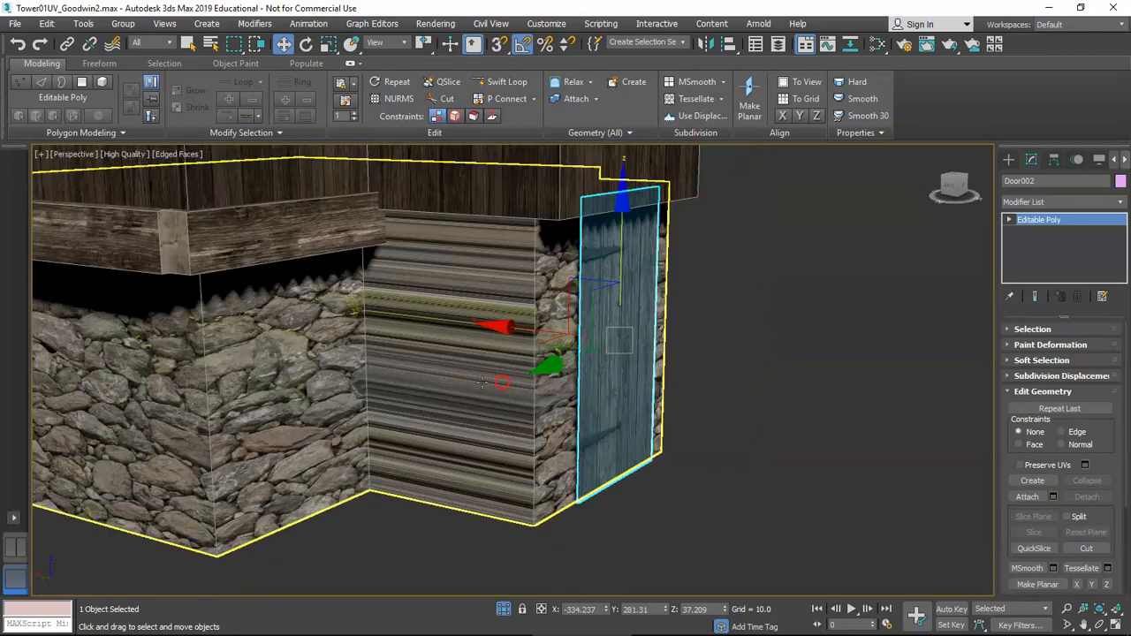
pyautogui.scroll(3, 530, 348)
pyautogui.click(536, 403)
pyautogui.moveTo(535, 416)
pyautogui.keyDown('alt'); pyautogui.mouseDown(button='middle')
pyautogui.moveTo(525, 427)
pyautogui.moveTo(465, 422)
pyautogui.moveTo(518, 417)
pyautogui.mouseUp(button='middle'); pyautogui.keyUp('alt')
pyautogui.scroll(-4, 506, 425)
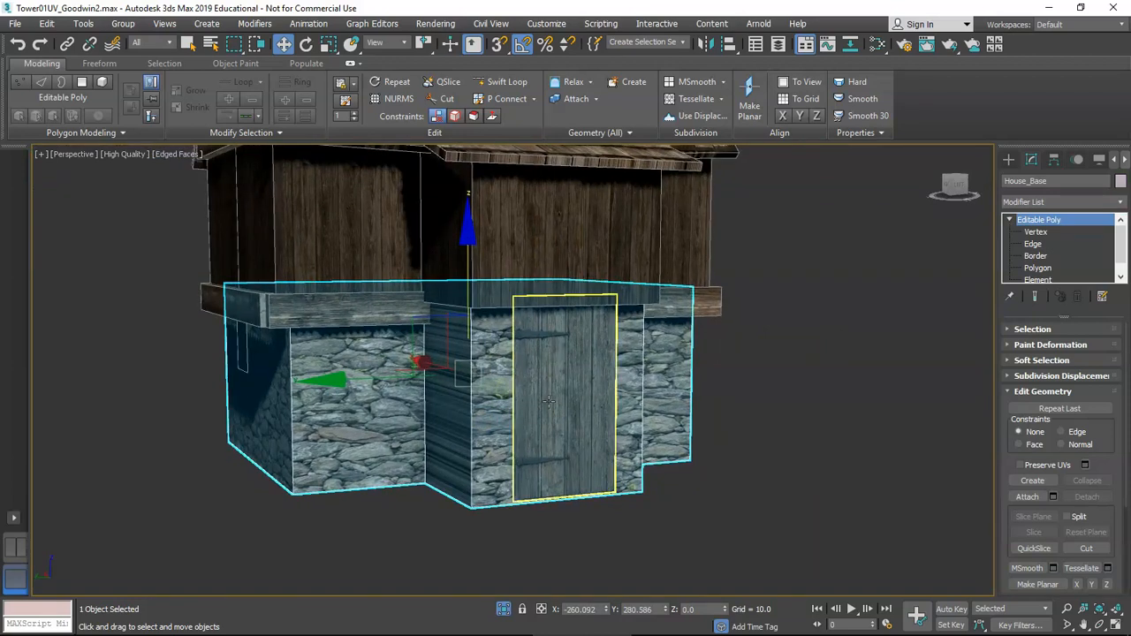
# - Select the stone house base together with its door and isolate both from the rest of the scene
pyautogui.keyDown('alt'); pyautogui.moveTo(476, 400); pyautogui.dragTo(504, 424, button='middle'); pyautogui.keyUp('alt')
pyautogui.click(555, 480)
pyautogui.click(520, 438)
pyautogui.keyDown('ctrl'); pyautogui.click(560, 414); pyautogui.keyUp('ctrl')
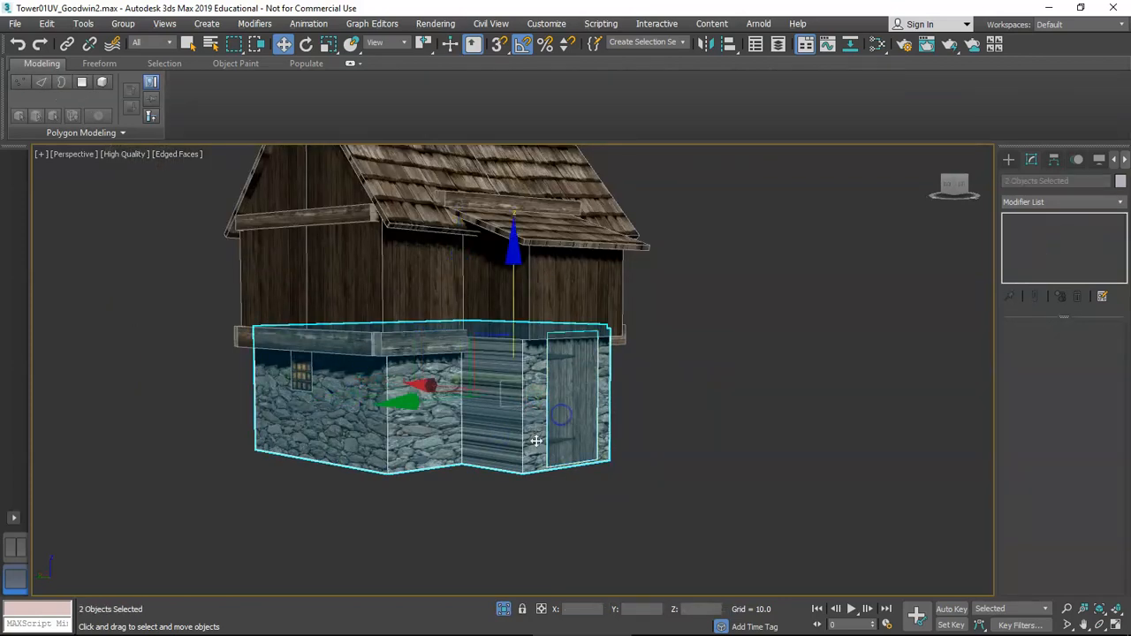
pyautogui.click(503, 609)
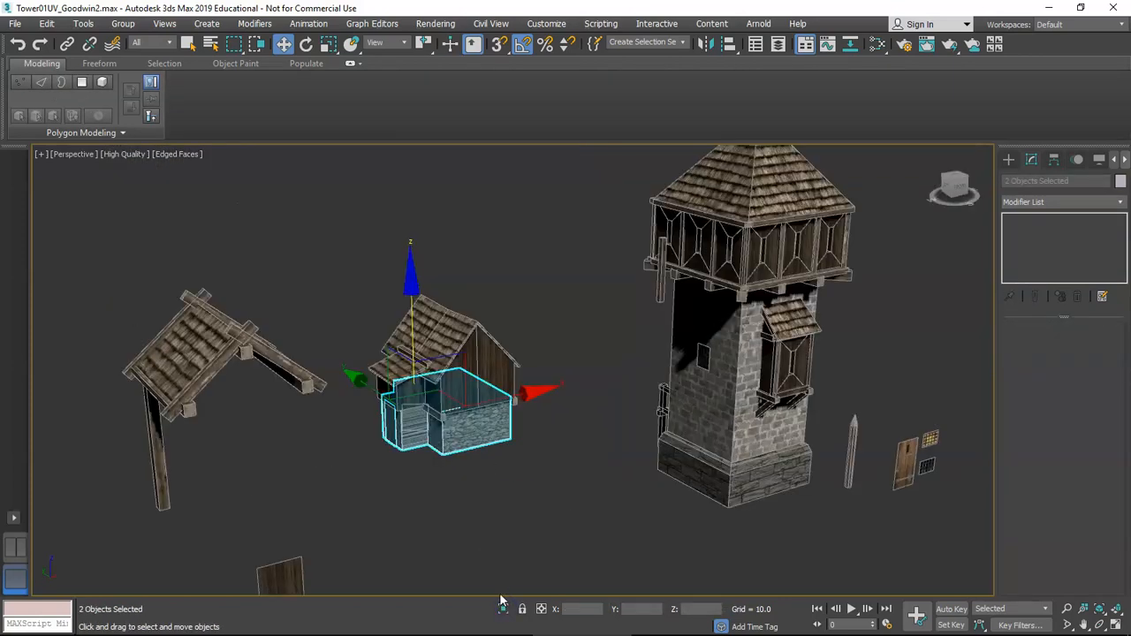
pyautogui.click(503, 611)
# - Add two vertical edge loops to the base's front wall with Swift Loop, in line with the door's two side edges
pyautogui.moveTo(574, 460); pyautogui.dragTo(608, 404, button='middle')
pyautogui.scroll(-3, 548, 396)
pyautogui.scroll(2, 522, 402)
pyautogui.keyDown('alt'); pyautogui.moveTo(522, 402); pyautogui.dragTo(477, 402, button='middle'); pyautogui.keyUp('alt')
pyautogui.scroll(5, 596, 411)
pyautogui.moveTo(460, 382); pyautogui.dragTo(586, 417, button='middle')
pyautogui.scroll(-2, 585, 417)
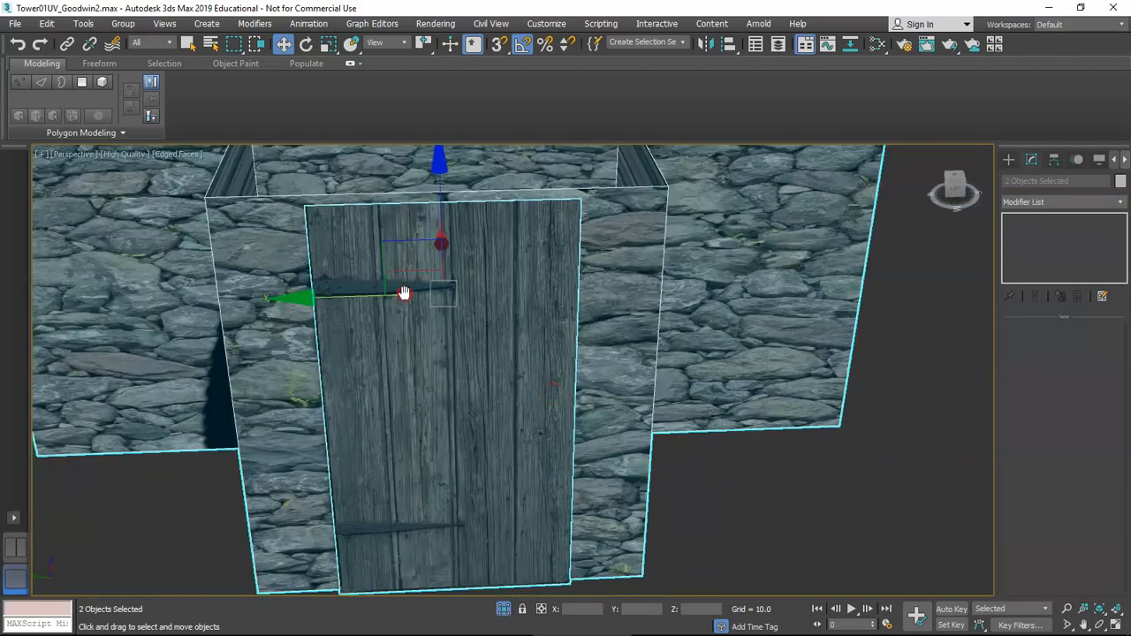
pyautogui.moveTo(404, 293); pyautogui.dragTo(453, 379, button='middle')
pyautogui.scroll(2, 391, 320)
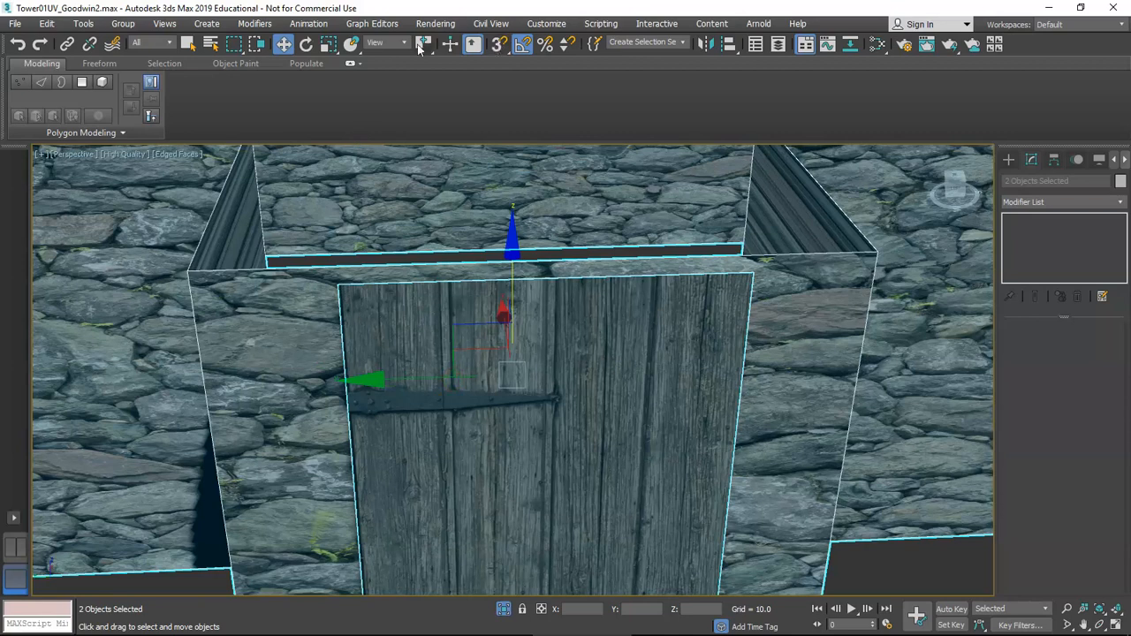
pyautogui.click(301, 346)
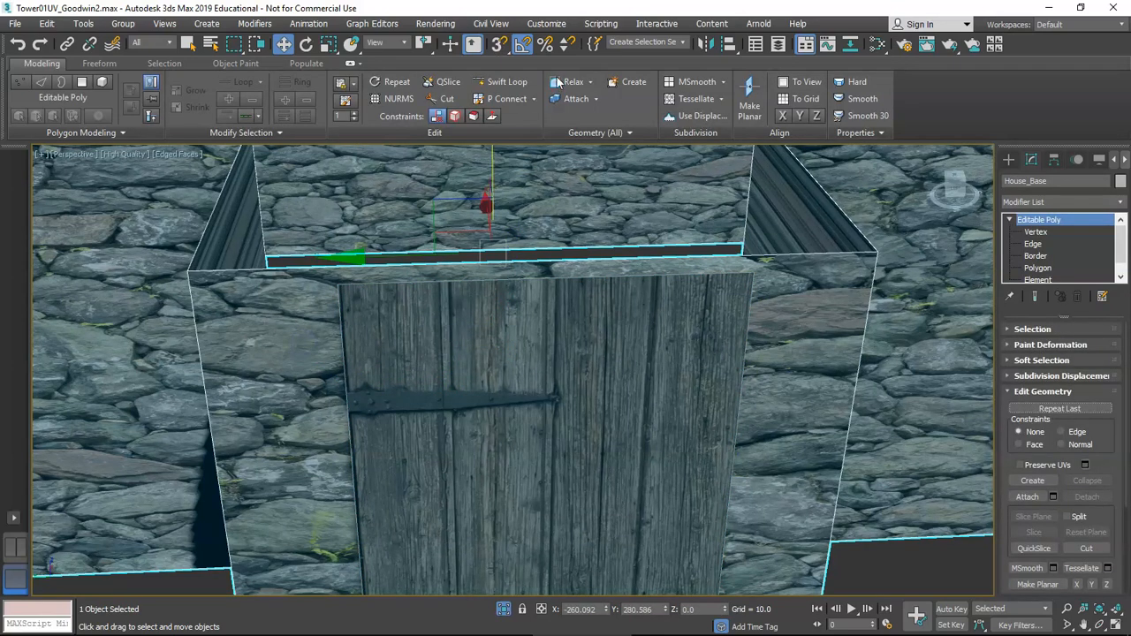
pyautogui.click(508, 83)
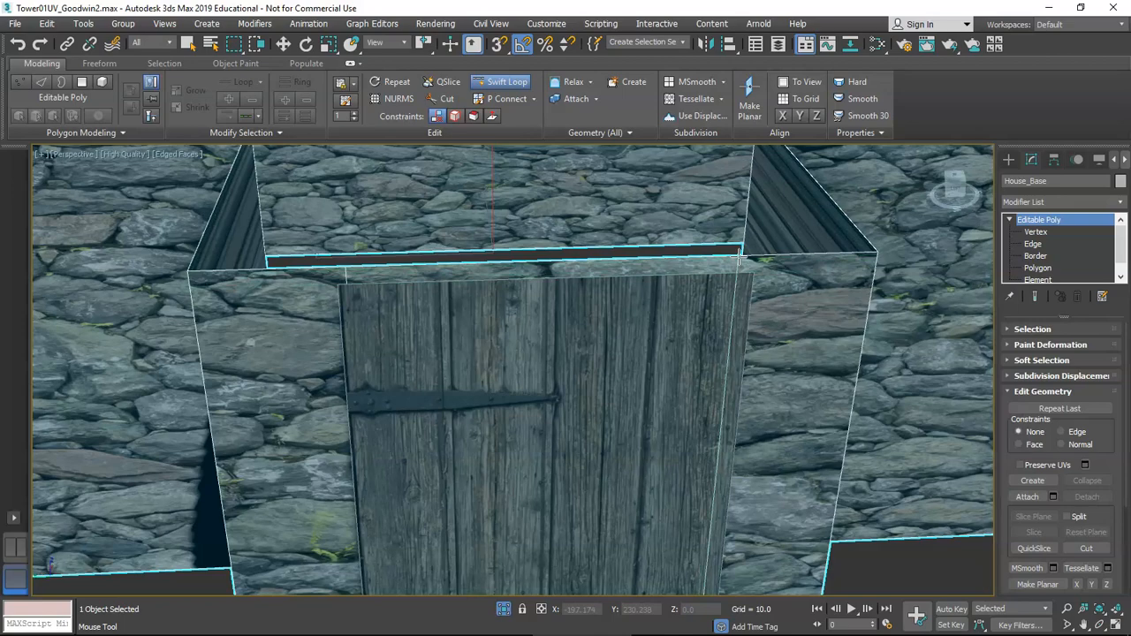
pyautogui.scroll(-3, 739, 257)
pyautogui.press('w')
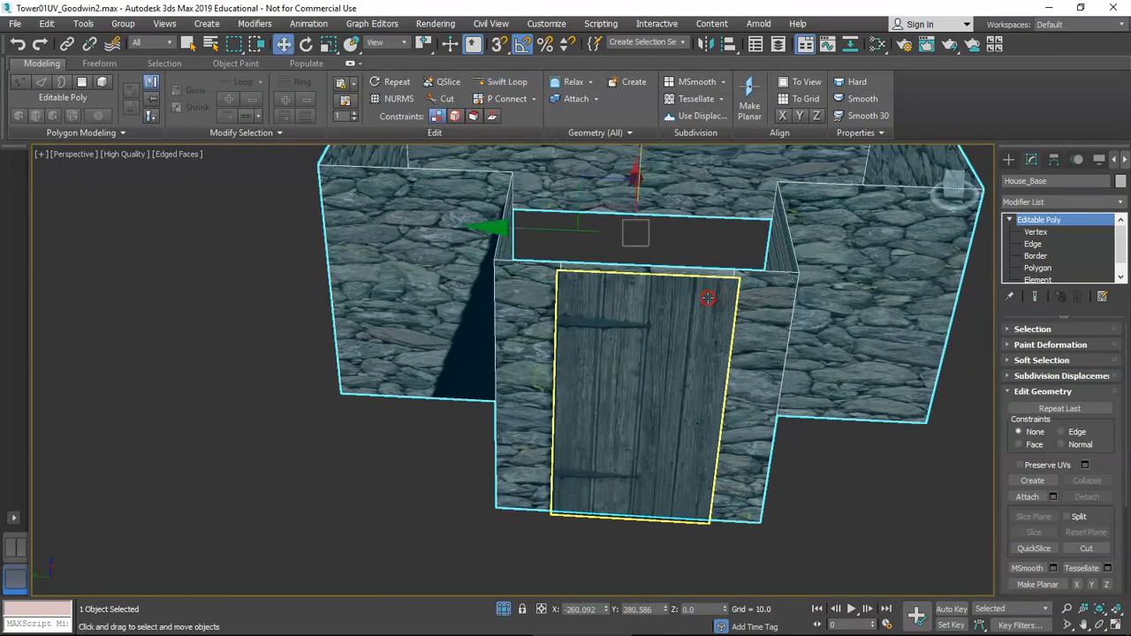
# - Delete the wall polygon behind the door and return to the base's object level
pyautogui.scroll(4, 619, 265)
pyautogui.click(1038, 268)
pyautogui.click(634, 290)
pyautogui.scroll(-4, 591, 315)
pyautogui.keyDown('alt'); pyautogui.moveTo(591, 315); pyautogui.dragTo(592, 371, button='middle'); pyautogui.keyUp('alt')
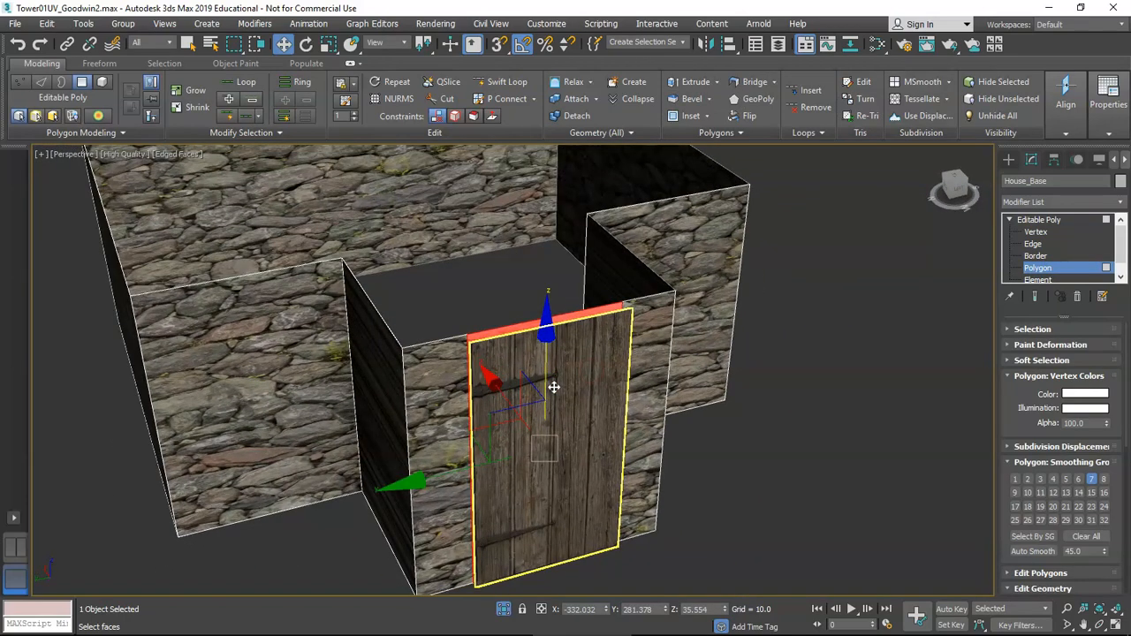
pyautogui.press('Delete')
pyautogui.keyDown('alt'); pyautogui.moveTo(510, 357); pyautogui.dragTo(494, 417, button='middle'); pyautogui.keyUp('alt')
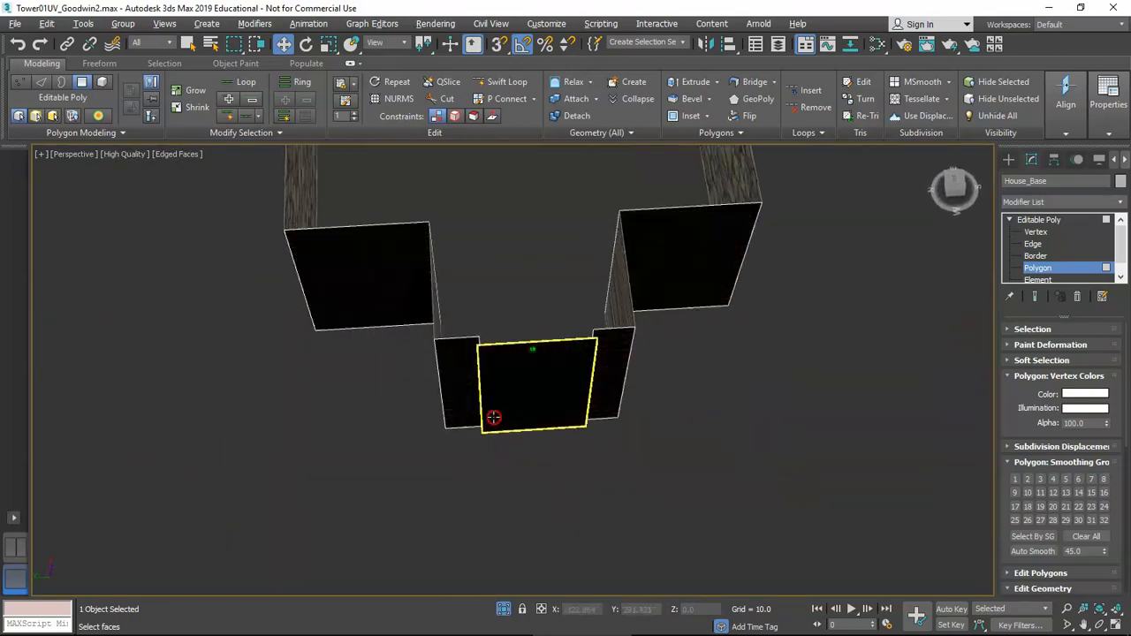
pyautogui.keyDown('alt'); pyautogui.moveTo(486, 375); pyautogui.dragTo(501, 355, button='middle'); pyautogui.keyUp('alt')
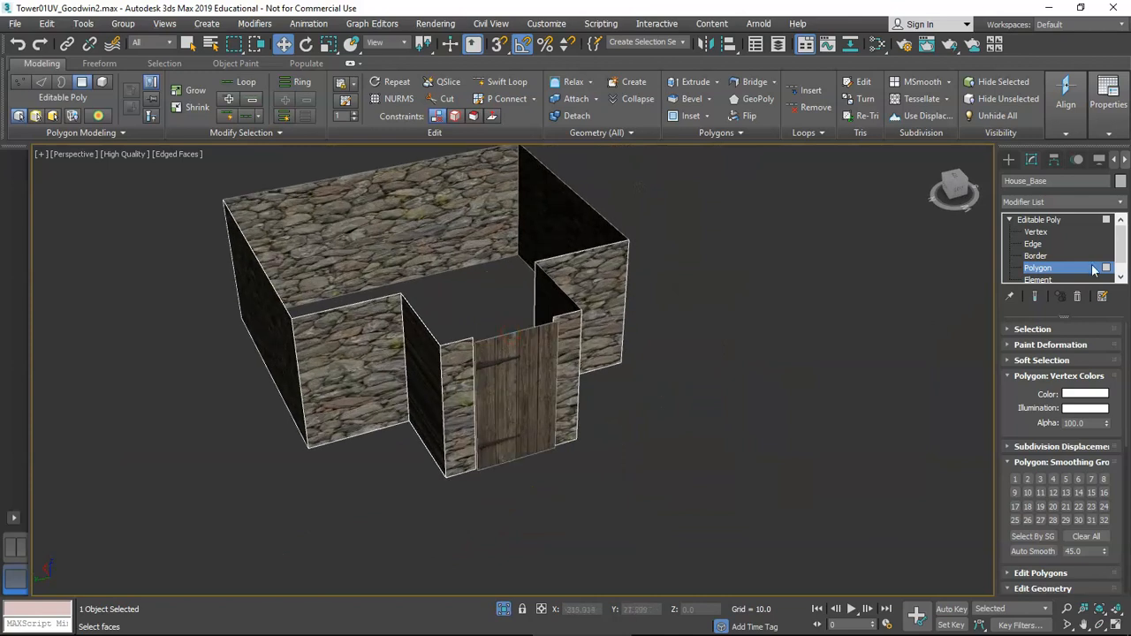
pyautogui.click(1045, 220)
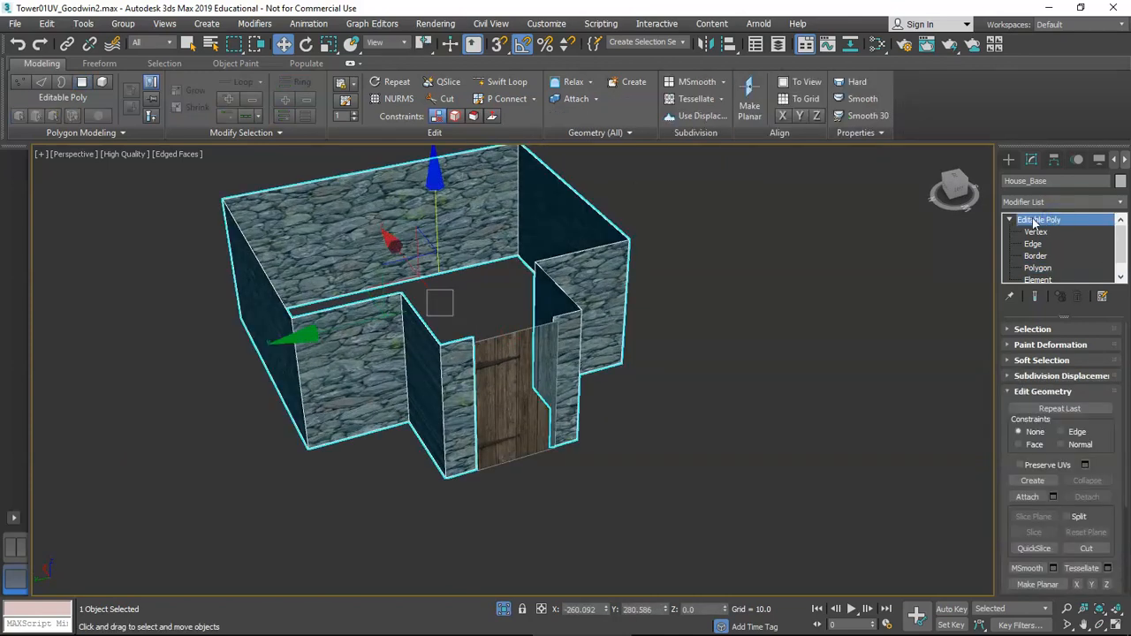
# - Apply an Unwrap UVW modifier to the house base and open its UV editor
pyautogui.click(1062, 204)
pyautogui.press('u')
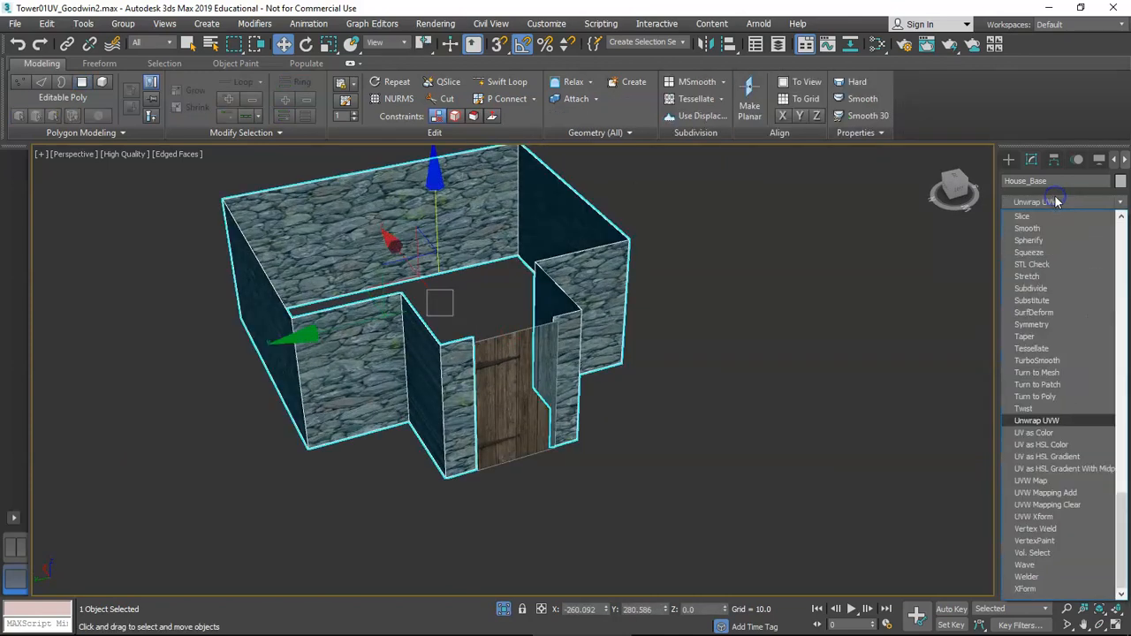
pyautogui.press('Return')
pyautogui.scroll(-10, 1062, 371)
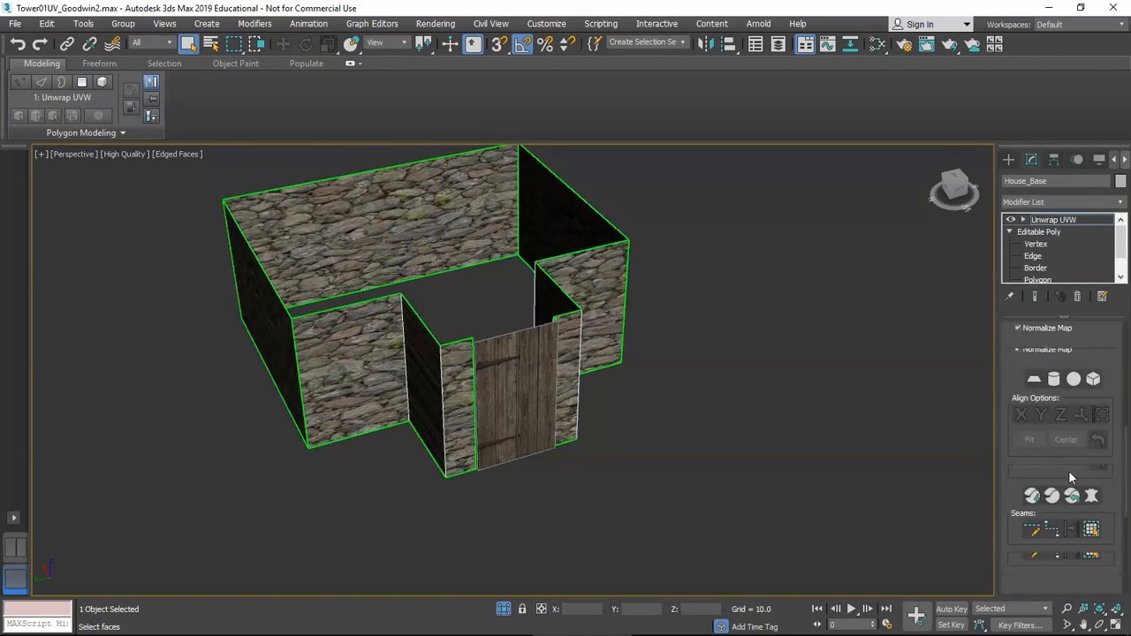
pyautogui.click(1074, 478)
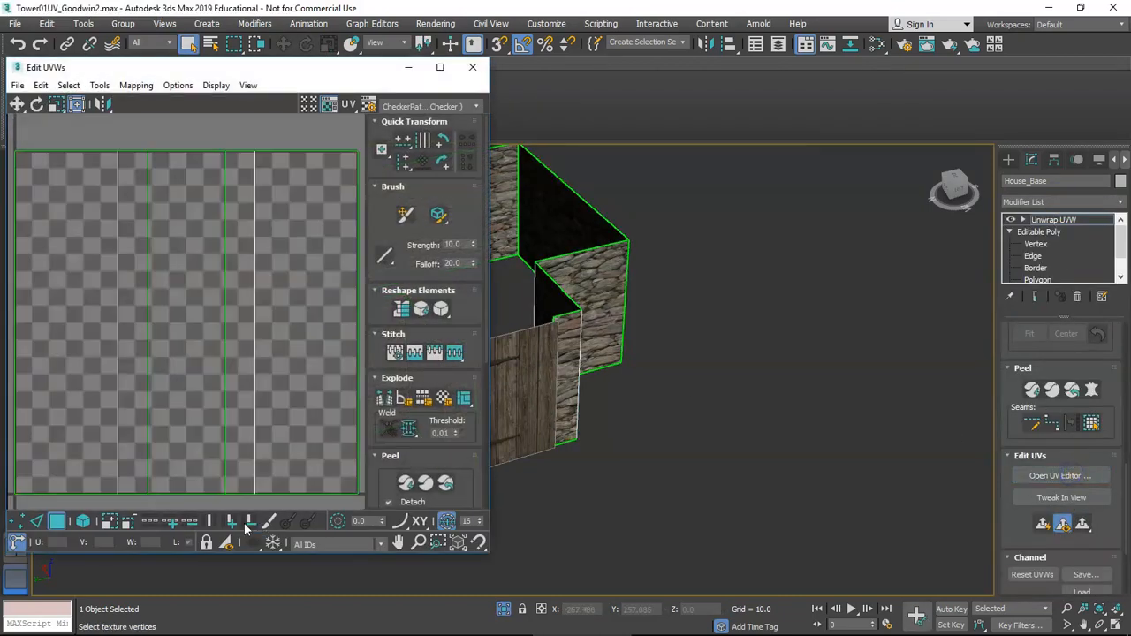
# - Unfold the base's whole UV element with Reset Peel and rotate the resulting diagonal strip to lie horizontally
pyautogui.click(82, 521)
pyautogui.scroll(-5, 212, 323)
pyautogui.click(187, 324)
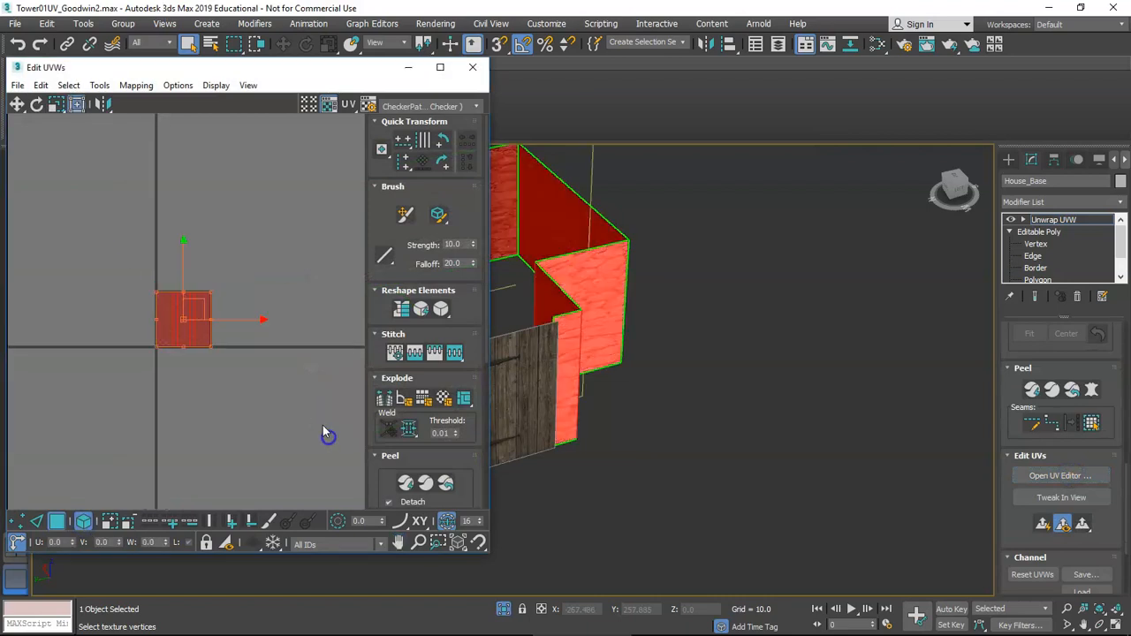
pyautogui.click(447, 484)
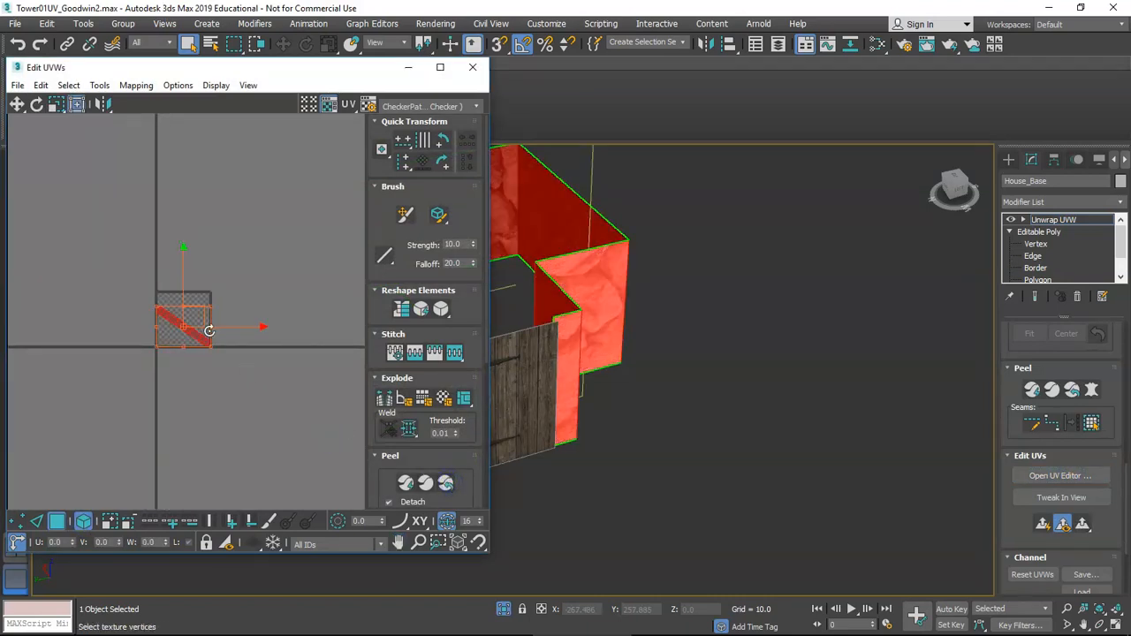
pyautogui.scroll(3, 223, 318)
pyautogui.press('e')
pyautogui.scroll(5, 195, 340)
pyautogui.moveTo(199, 339); pyautogui.dragTo(188, 323)
pyautogui.scroll(3, 178, 335)
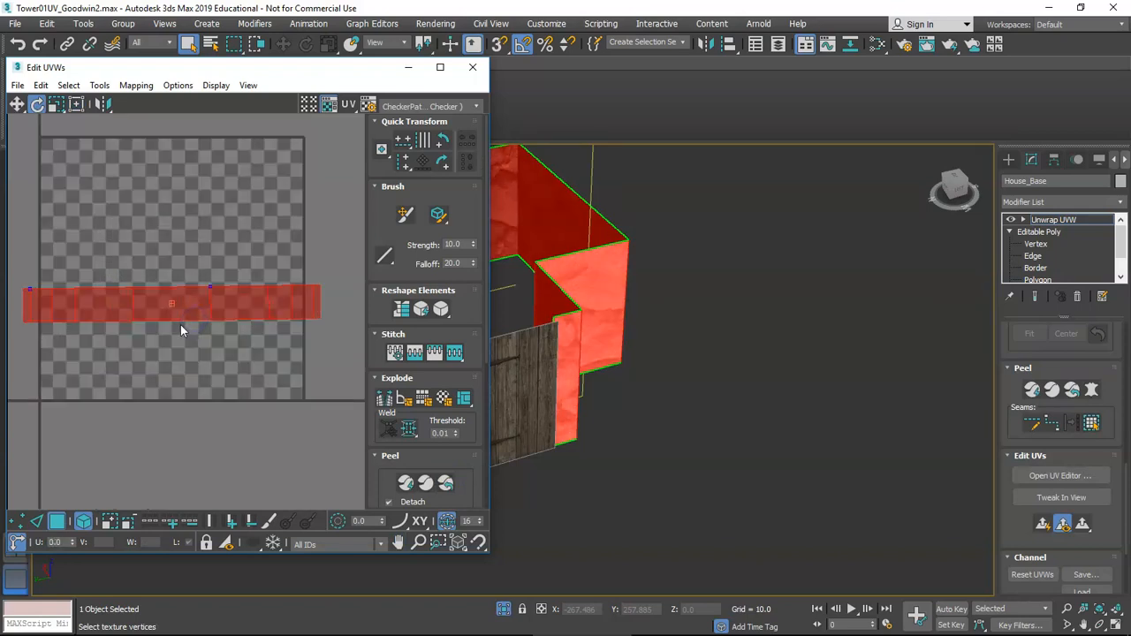
# - Select the ring of vertical edges across the UV strip and align them so each is straight vertically
pyautogui.click(37, 520)
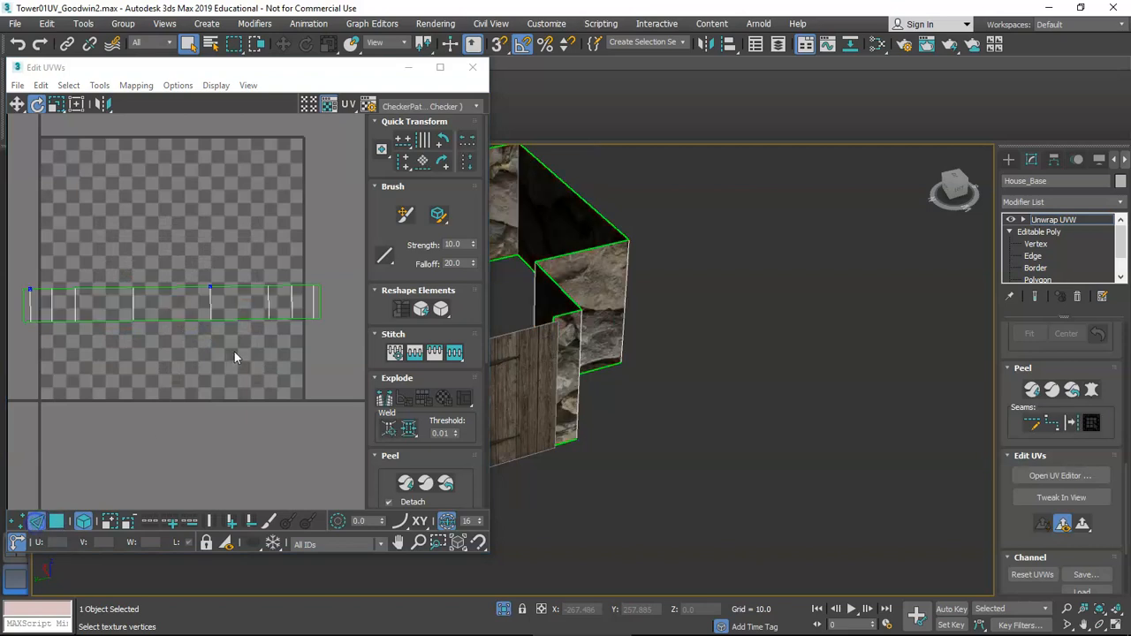
pyautogui.moveTo(303, 313); pyautogui.dragTo(325, 331, button='middle')
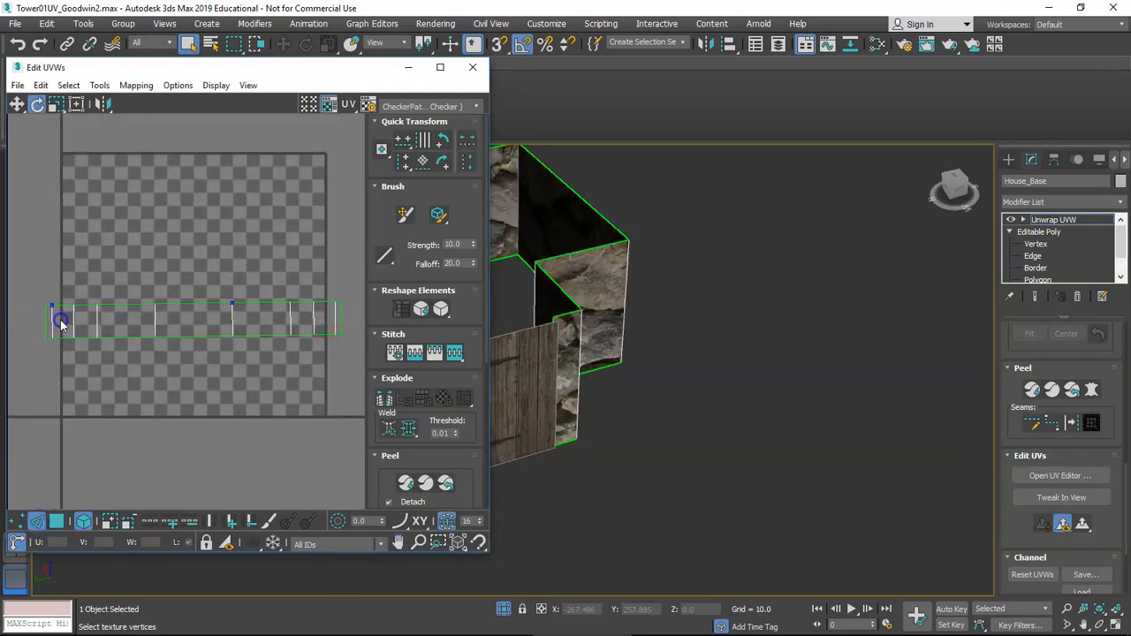
pyautogui.moveTo(16, 321); pyautogui.dragTo(17, 321)
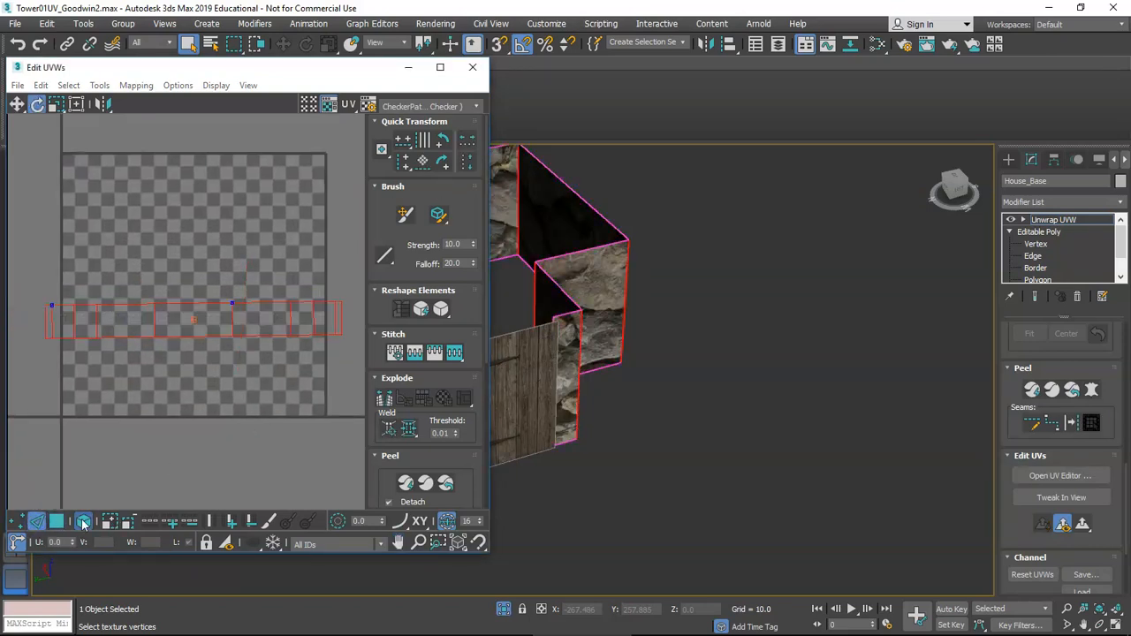
pyautogui.click(24, 320)
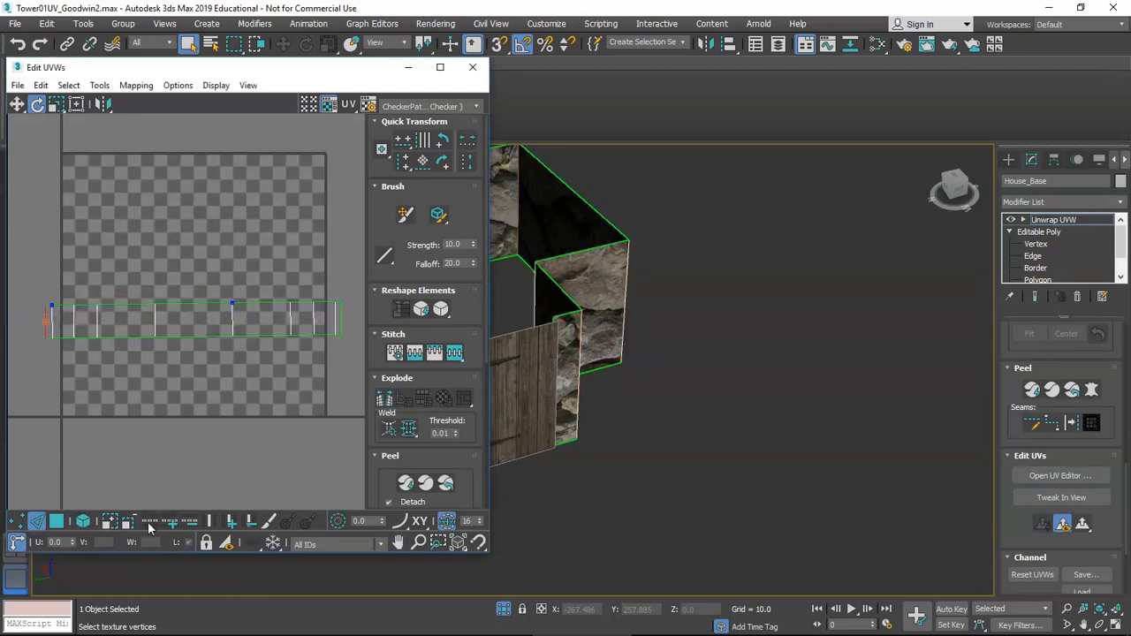
pyautogui.click(211, 522)
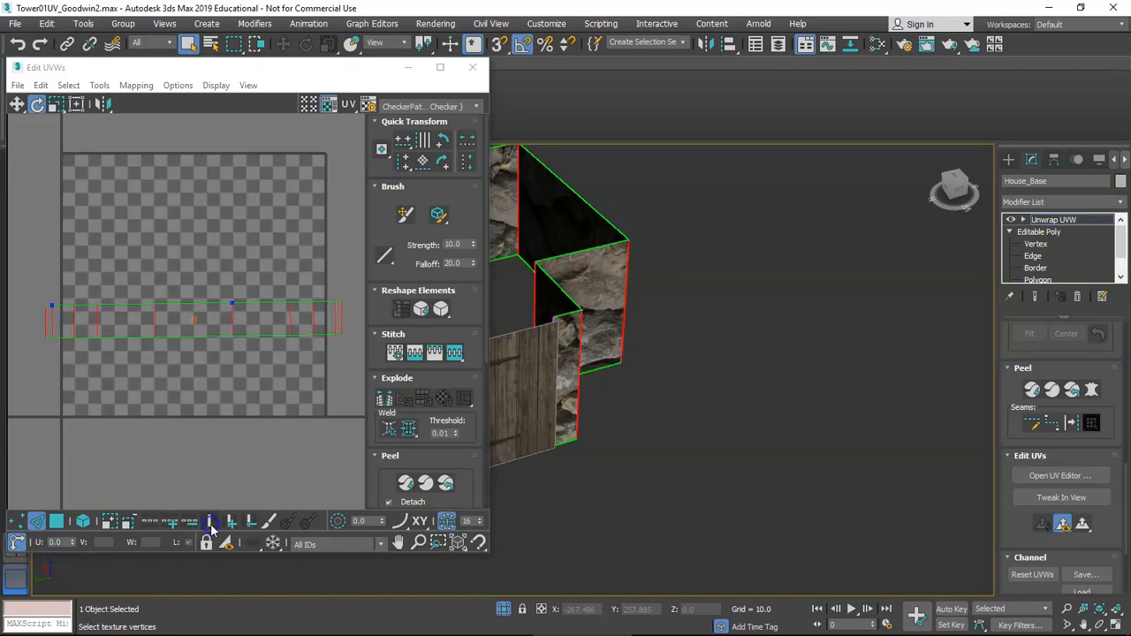
pyautogui.click(405, 163)
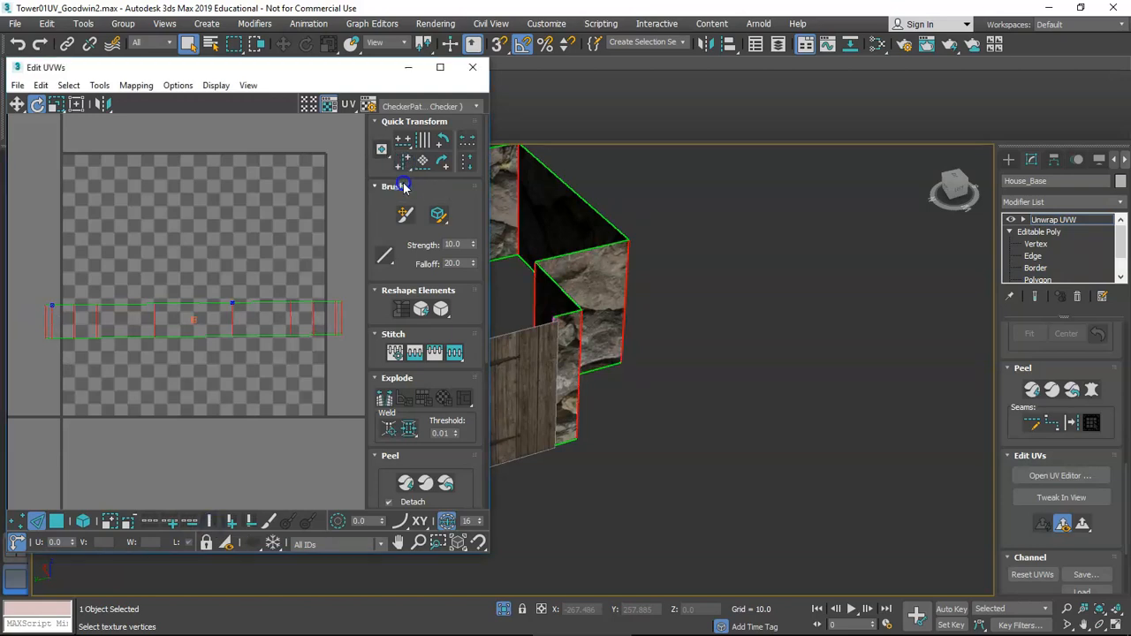
# - Select the strip's upper and lower boundary edges and align each into a straight horizontal line
pyautogui.click(181, 303)
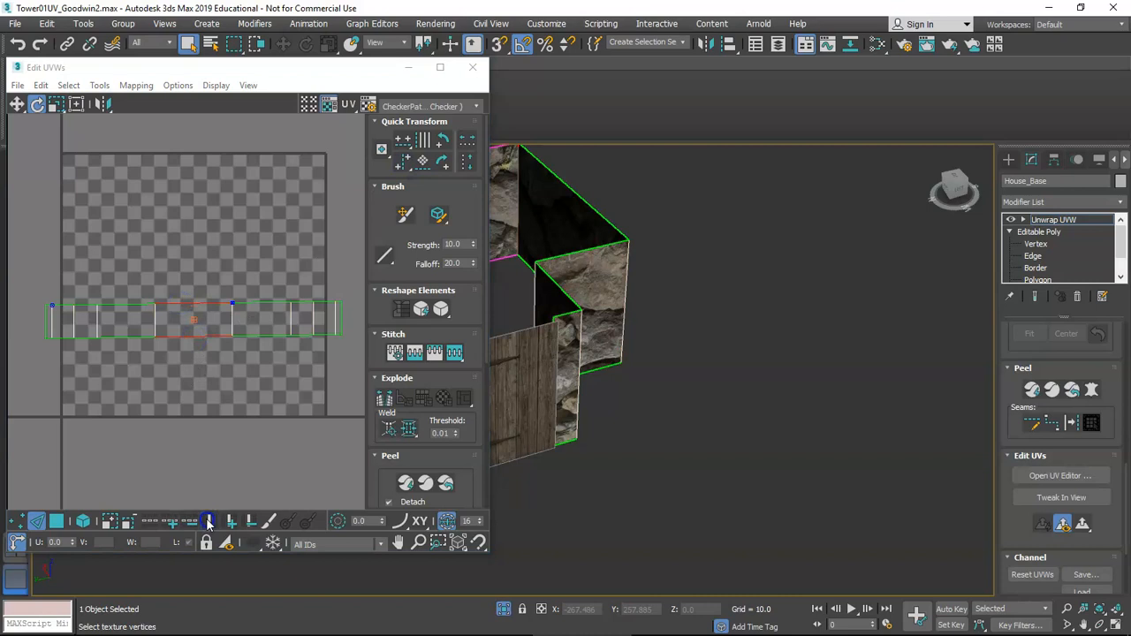
pyautogui.click(148, 521)
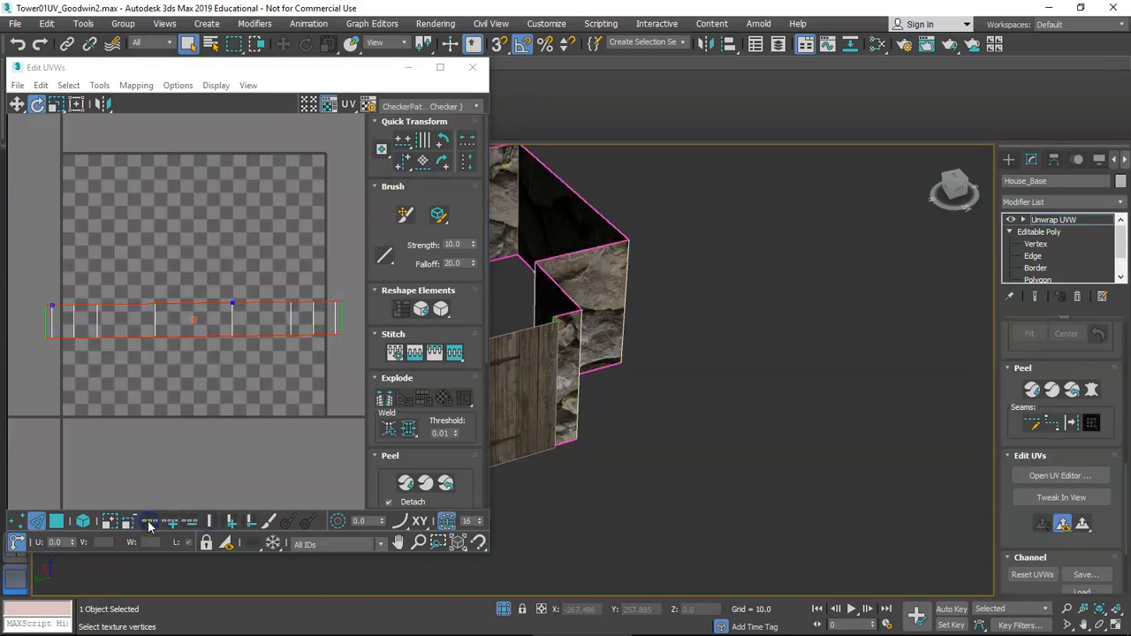
pyautogui.click(403, 162)
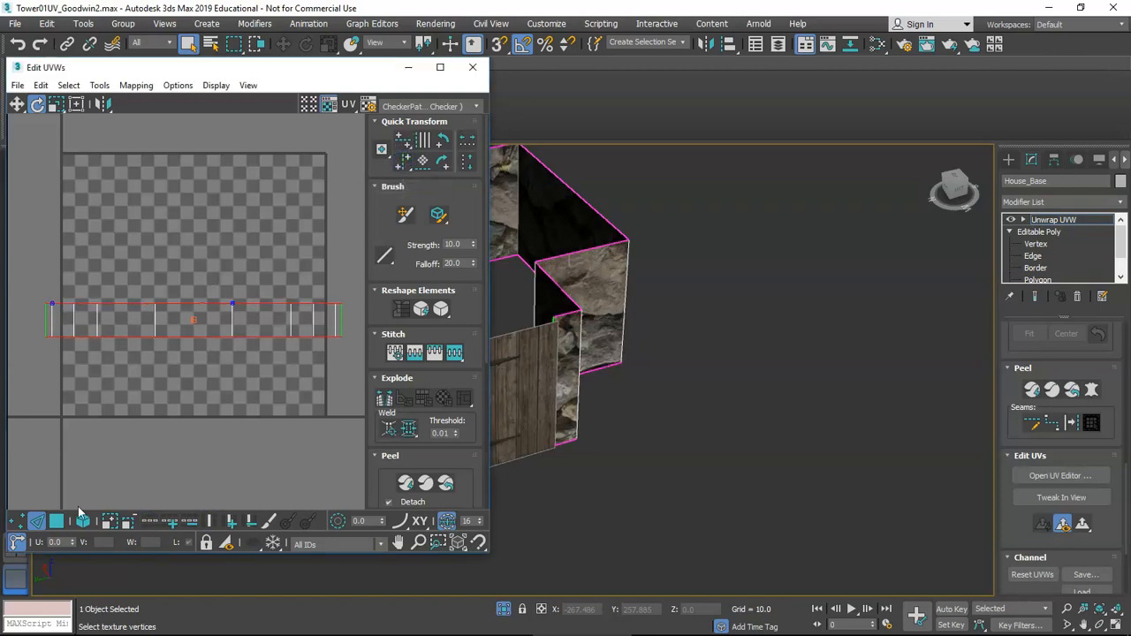
# - Select the UV strip as polygons and show the stone texture Map #9 as the UV editor's background
pyautogui.click(61, 525)
pyautogui.scroll(-4, 511, 327)
pyautogui.moveTo(513, 329); pyautogui.dragTo(707, 330, button='middle')
pyautogui.scroll(4, 698, 356)
pyautogui.scroll(-6, 712, 340)
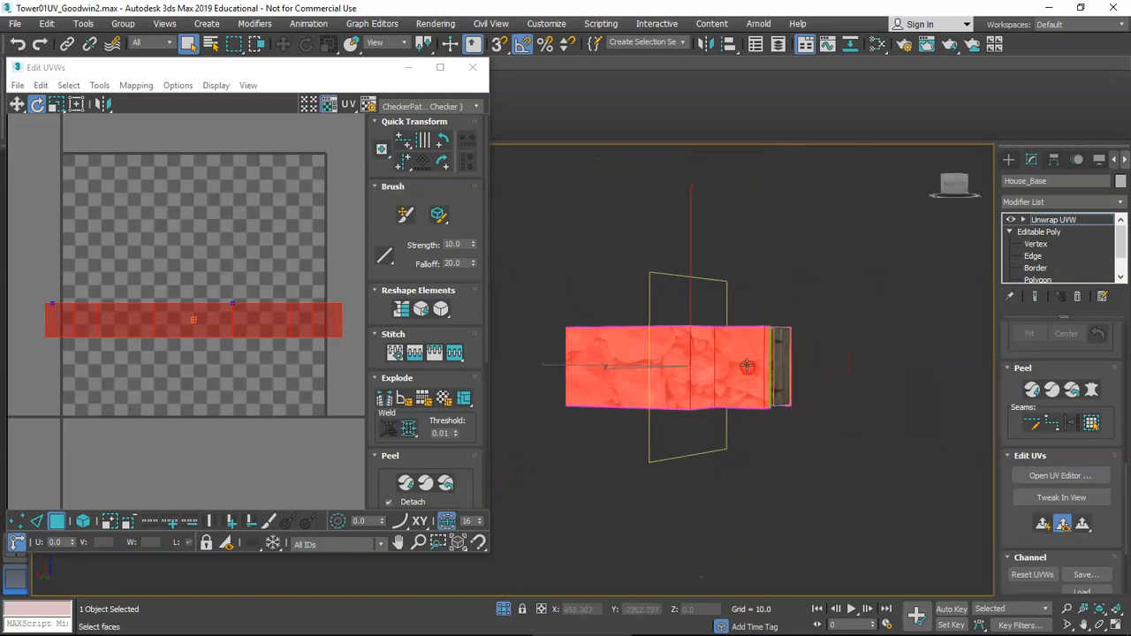
pyautogui.scroll(3, 725, 366)
pyautogui.scroll(-3, 173, 307)
pyautogui.press('w')
pyautogui.click(428, 107)
pyautogui.click(422, 141)
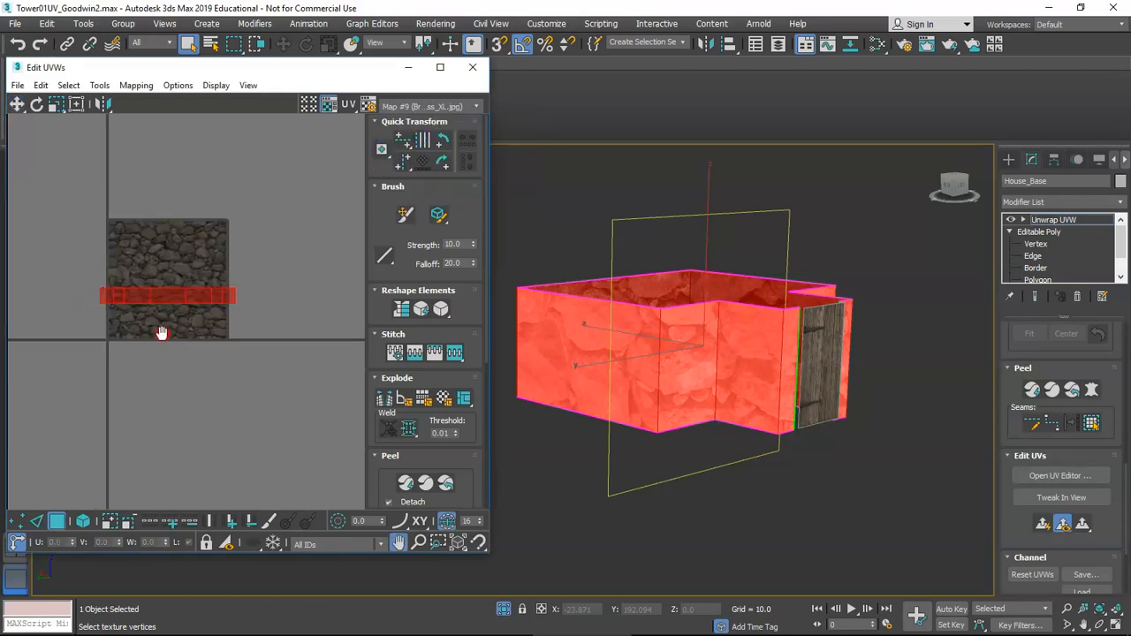
# - Move the UV strip to the lower-left corner of the stone texture
pyautogui.moveTo(114, 297); pyautogui.dragTo(128, 329)
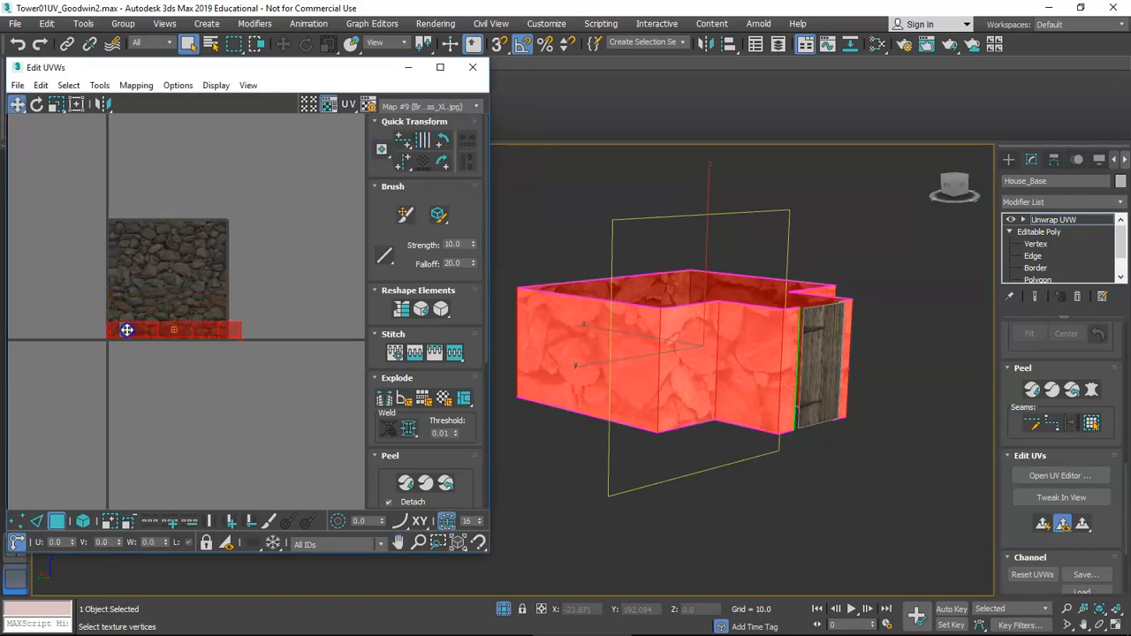
pyautogui.scroll(5, 124, 327)
pyautogui.scroll(-4, 207, 308)
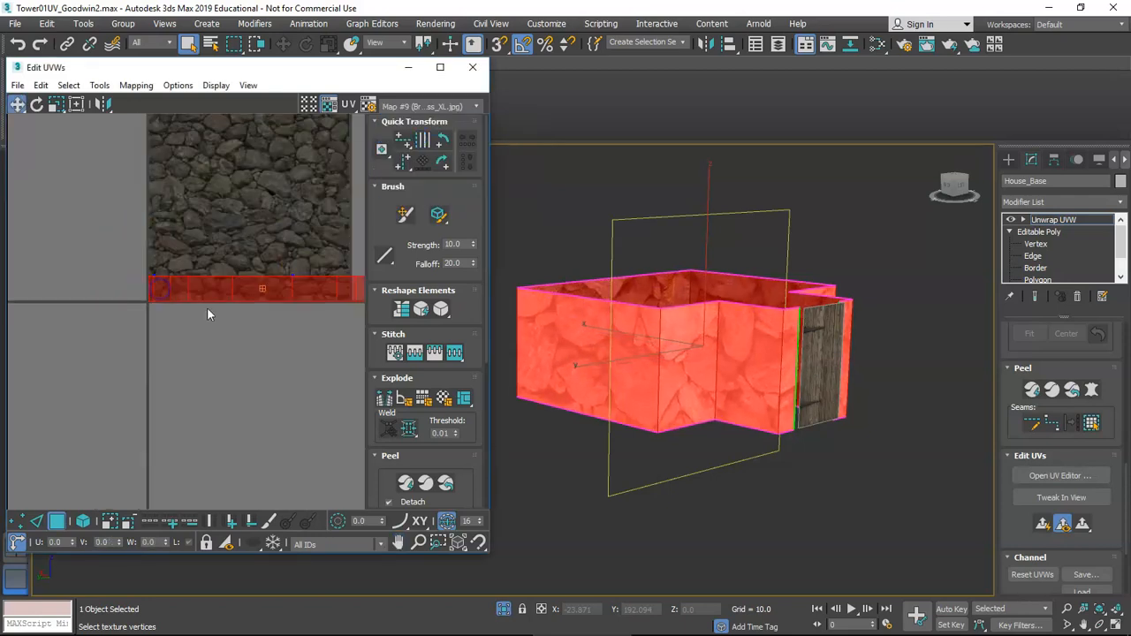
# - Enlarge the UV strip over the stone texture with the freeform gizmo so the stones on the walls become smaller
pyautogui.click(61, 105)
pyautogui.scroll(-2, 217, 303)
pyautogui.moveTo(222, 300); pyautogui.dragTo(157, 251)
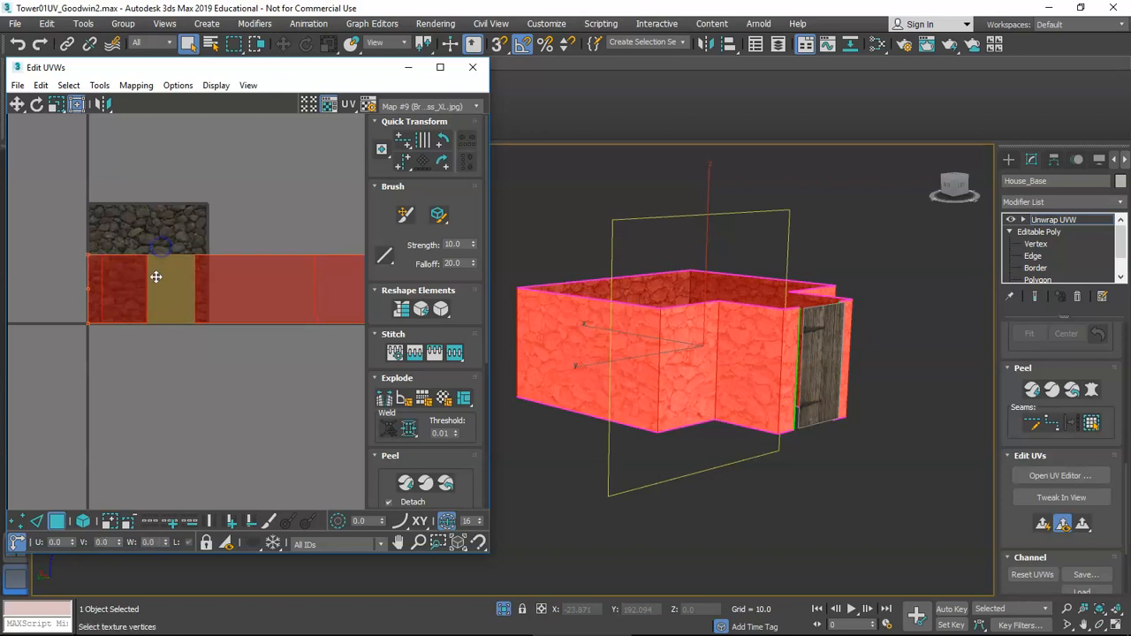
pyautogui.moveTo(658, 345)
pyautogui.keyDown('alt'); pyautogui.mouseDown(button='middle')
pyautogui.moveTo(584, 328)
pyautogui.moveTo(699, 357)
pyautogui.moveTo(803, 354)
pyautogui.moveTo(652, 357)
pyautogui.mouseUp(button='middle'); pyautogui.keyUp('alt')
pyautogui.scroll(4, 803, 353)
pyautogui.scroll(-3, 804, 353)
pyautogui.scroll(3, 652, 357)
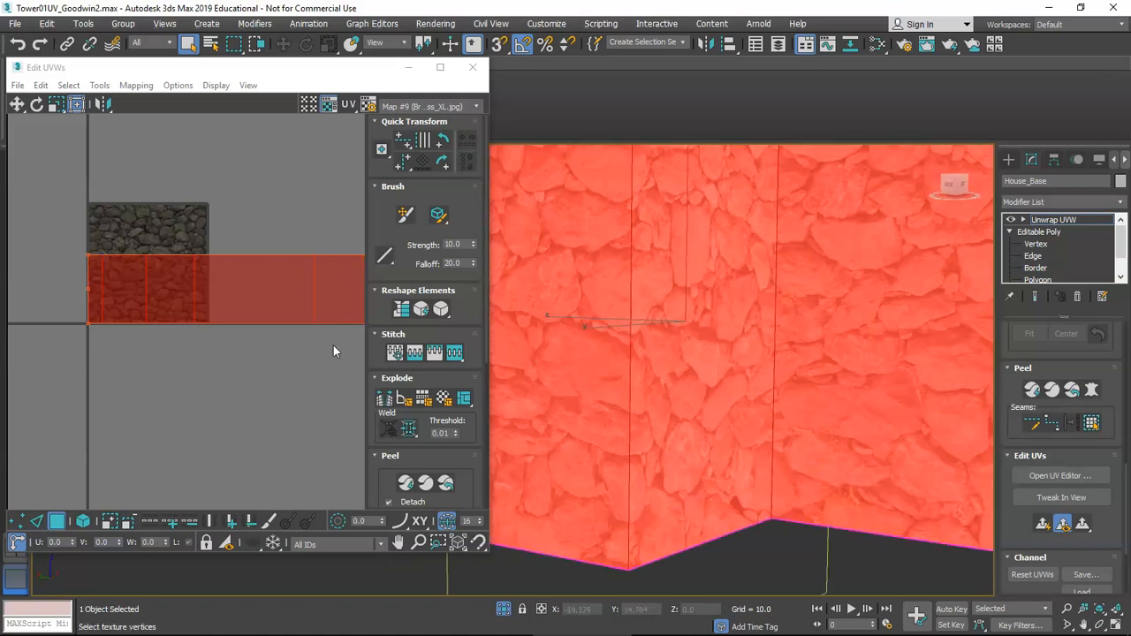
# - Mirror the UV strip vertically, deselect it and close the UV editor
pyautogui.rightClick(200, 276)
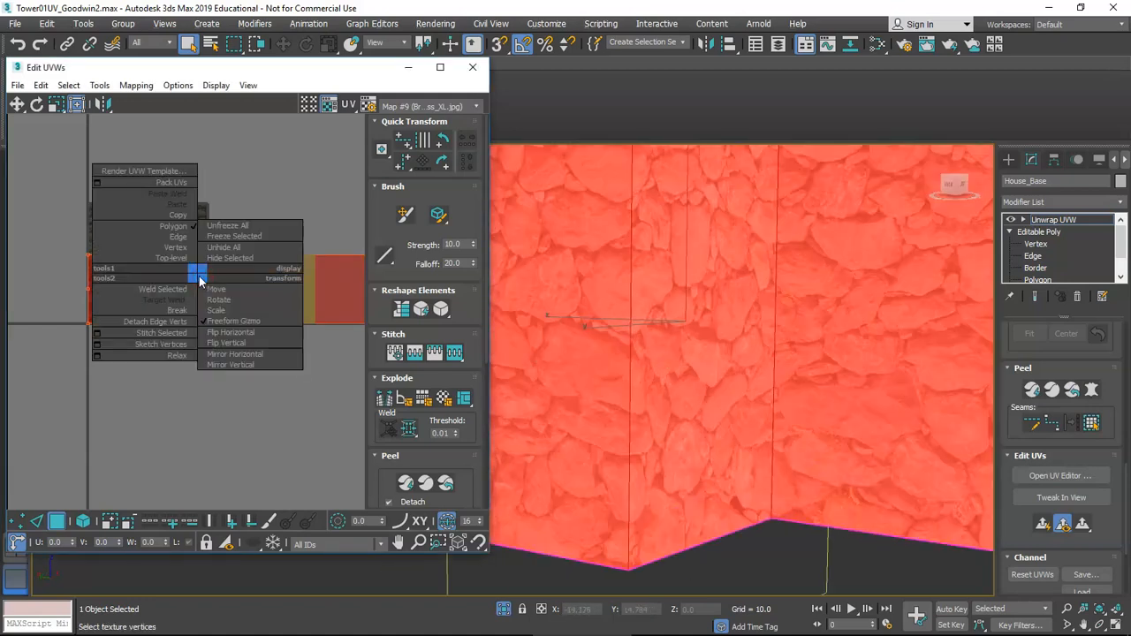
pyautogui.click(250, 365)
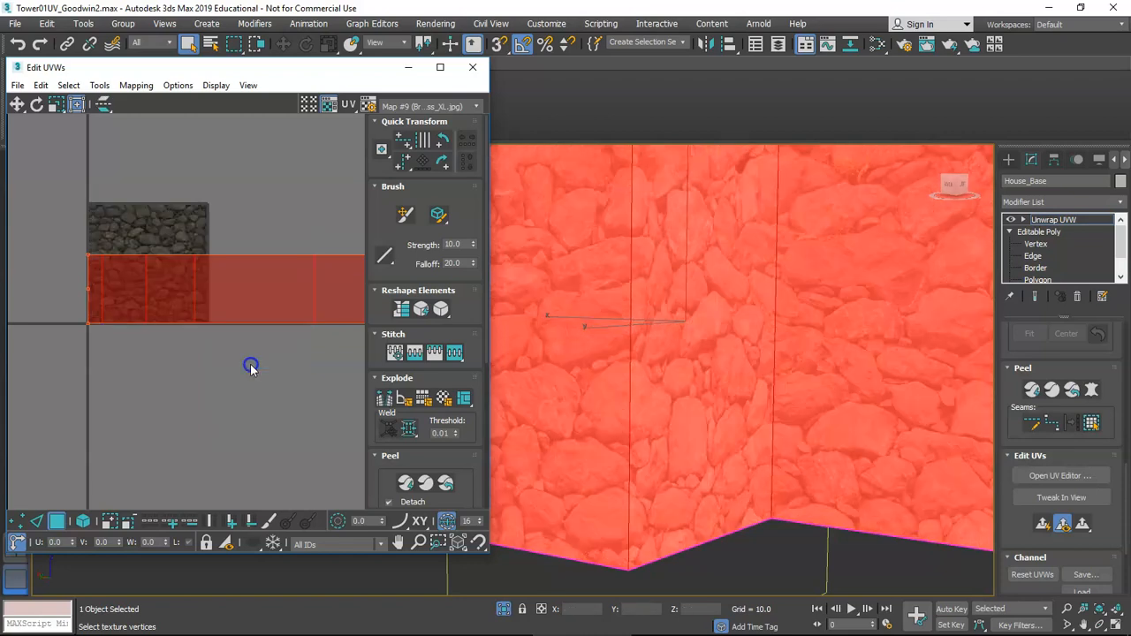
pyautogui.scroll(-5, 790, 336)
pyautogui.scroll(4, 751, 359)
pyautogui.keyDown('alt'); pyautogui.moveTo(773, 361); pyautogui.dragTo(746, 386, button='middle'); pyautogui.keyUp('alt')
pyautogui.scroll(-4, 730, 367)
pyautogui.click(239, 352)
pyautogui.click(472, 68)
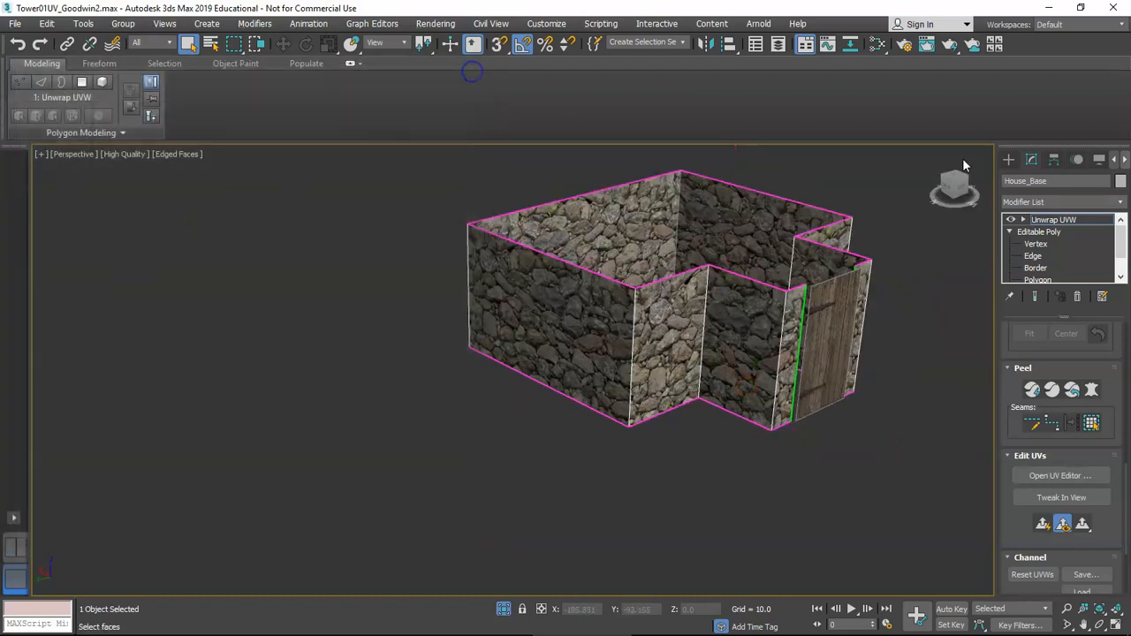
# - Collapse the Unwrap UVW modifier into House_Base's editable poly, holding the scene first
pyautogui.rightClick(1050, 220)
pyautogui.click(1008, 341)
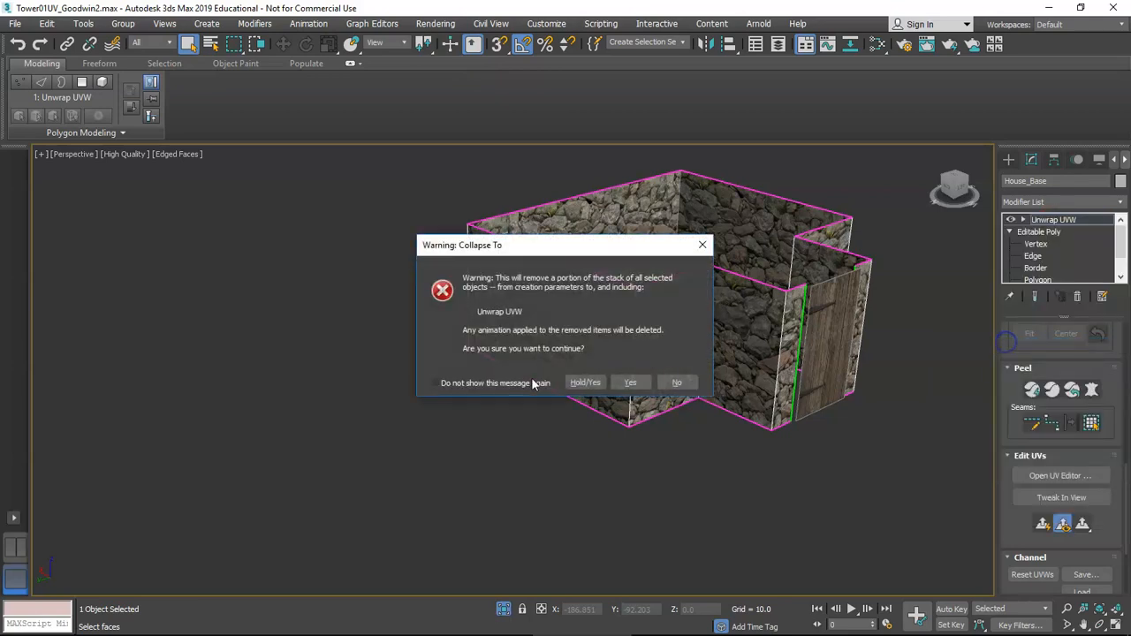
pyautogui.click(588, 383)
pyautogui.moveTo(689, 323); pyautogui.dragTo(579, 351, button='middle')
pyautogui.keyDown('alt'); pyautogui.moveTo(579, 351); pyautogui.dragTo(560, 352, button='middle'); pyautogui.keyUp('alt')
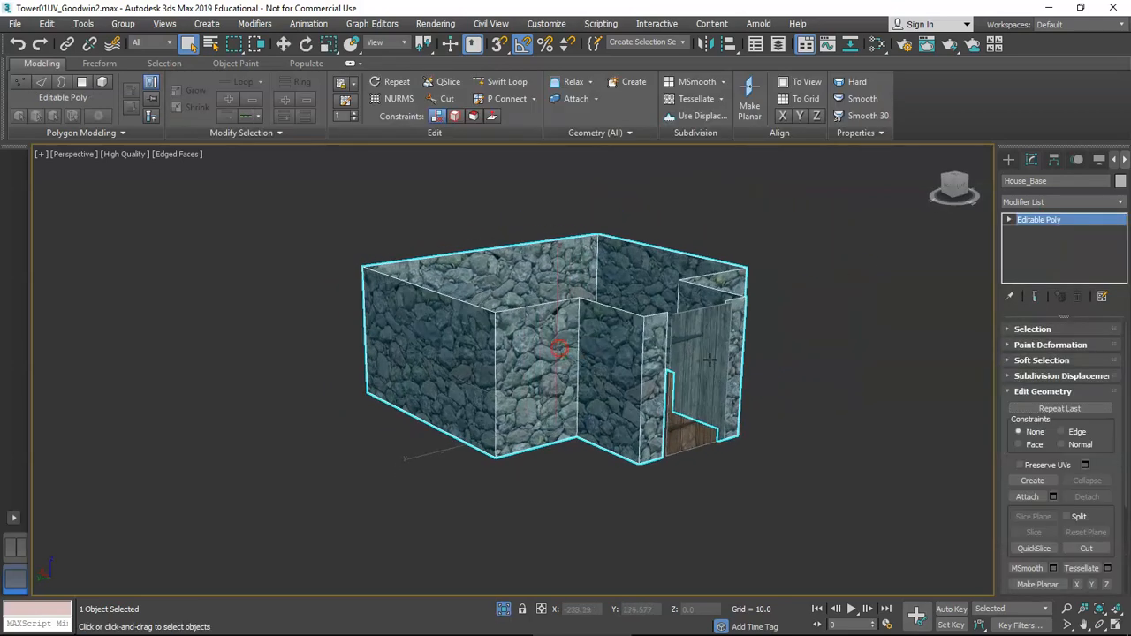
pyautogui.scroll(3, 697, 375)
pyautogui.scroll(3, 616, 357)
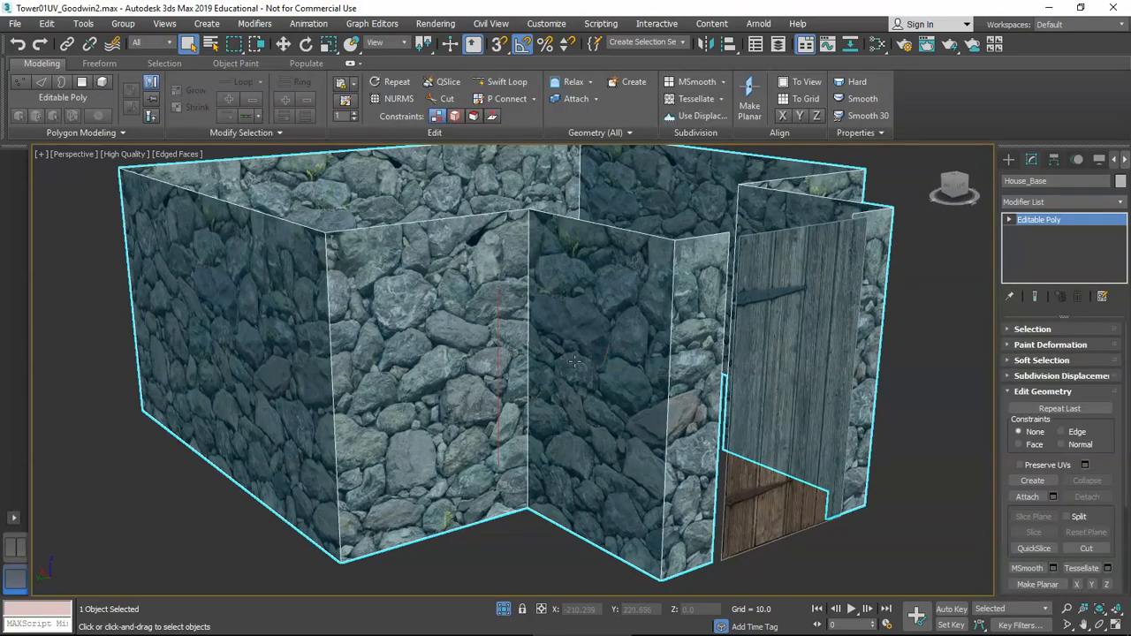
# - Select the ring of vertical wall edges on House_Base, leaving out the two edges that border the door opening
pyautogui.press('2')
pyautogui.scroll(-5, 601, 355)
pyautogui.keyDown('alt'); pyautogui.moveTo(629, 358); pyautogui.dragTo(558, 379, button='middle'); pyautogui.keyUp('alt')
pyautogui.click(1030, 329)
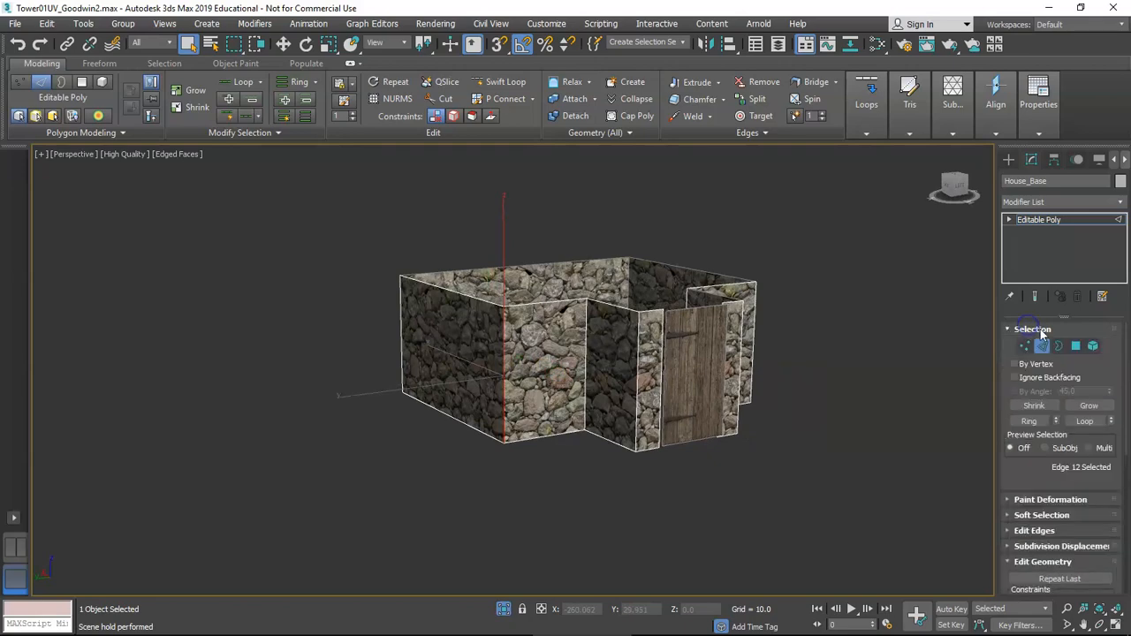
pyautogui.click(1031, 421)
pyautogui.scroll(8, 710, 359)
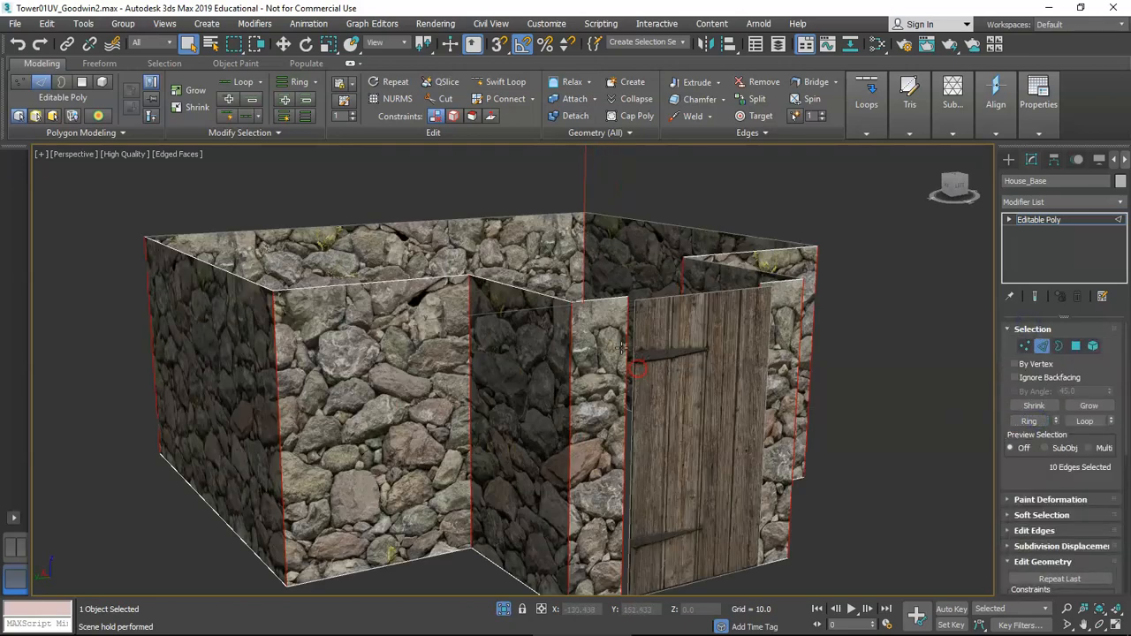
pyautogui.scroll(3, 512, 366)
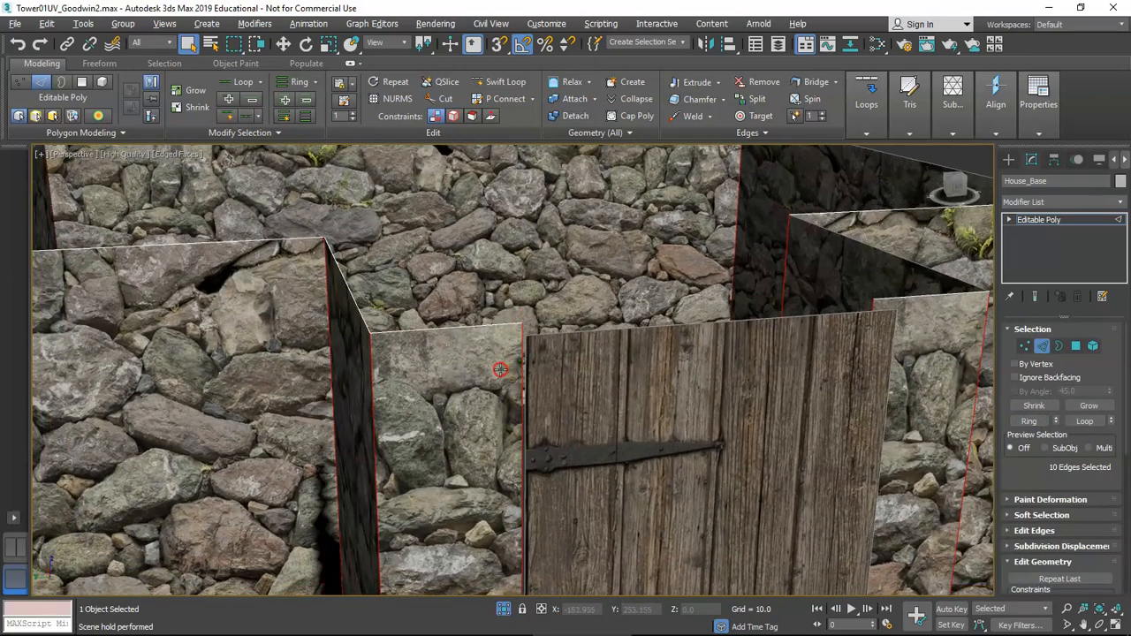
pyautogui.keyDown('alt'); pyautogui.moveTo(572, 367); pyautogui.dragTo(695, 341, button='middle'); pyautogui.keyUp('alt')
pyautogui.scroll(-10, 698, 336)
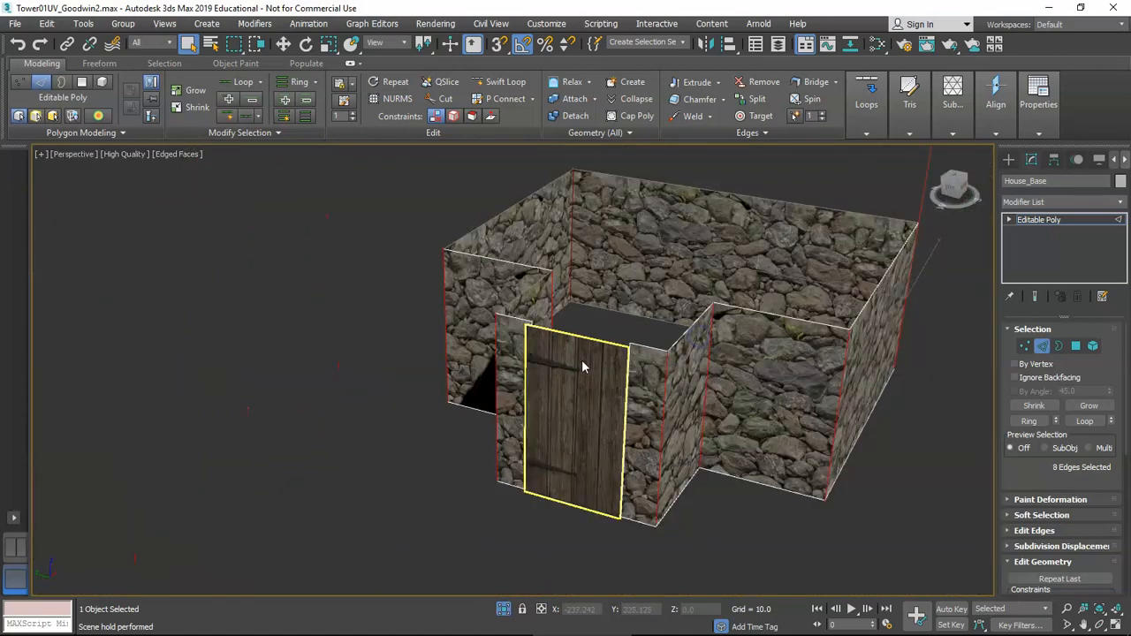
# - Enable Preserve UVs for edits to the stone base's geometry
pyautogui.moveTo(586, 364); pyautogui.dragTo(558, 357, button='middle')
pyautogui.scroll(-5, 1052, 485)
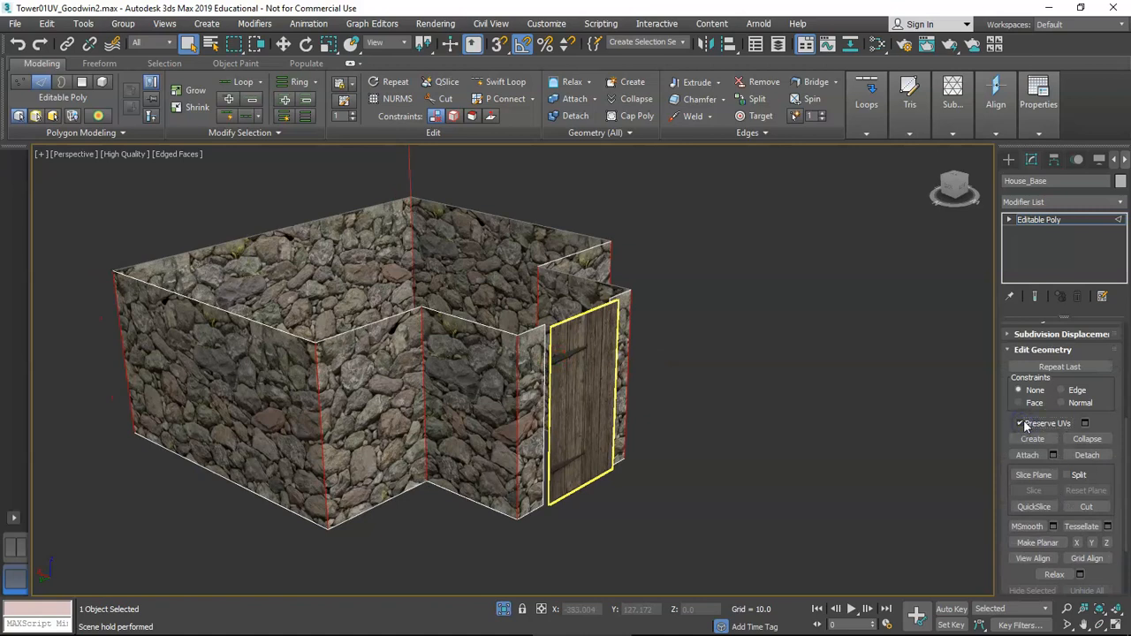
pyautogui.scroll(5, 1023, 420)
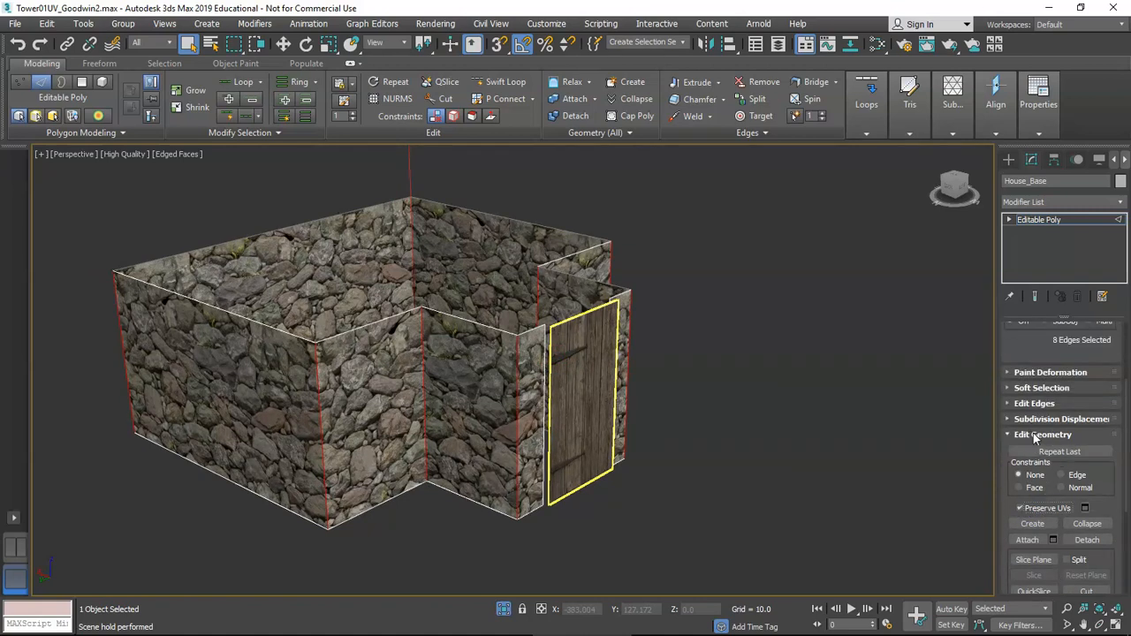
pyautogui.scroll(1, 1051, 402)
pyautogui.scroll(-2, 1051, 415)
# - Start a chamfer on the selected vertical corner edges with an amount of about 8.9 and two segments
pyautogui.click(1047, 446)
pyautogui.scroll(-2, 1048, 447)
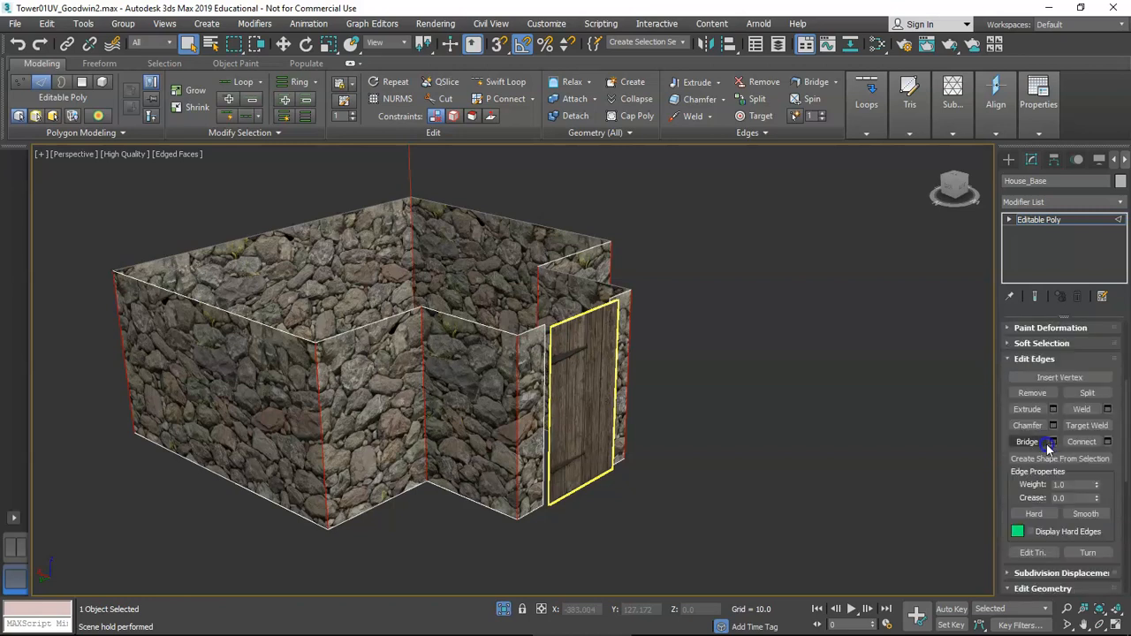
pyautogui.scroll(-1, 1059, 402)
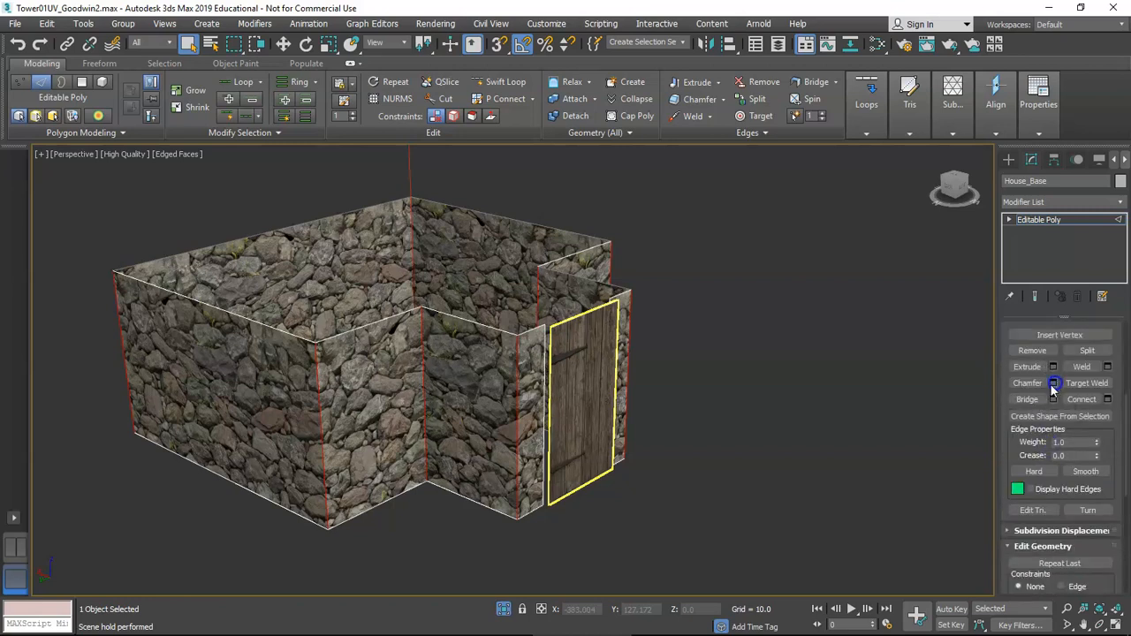
pyautogui.click(1053, 382)
pyautogui.moveTo(523, 403); pyautogui.dragTo(524, 350)
pyautogui.keyDown('alt'); pyautogui.moveTo(351, 395); pyautogui.dragTo(420, 422, button='middle'); pyautogui.keyUp('alt')
pyautogui.click(528, 421)
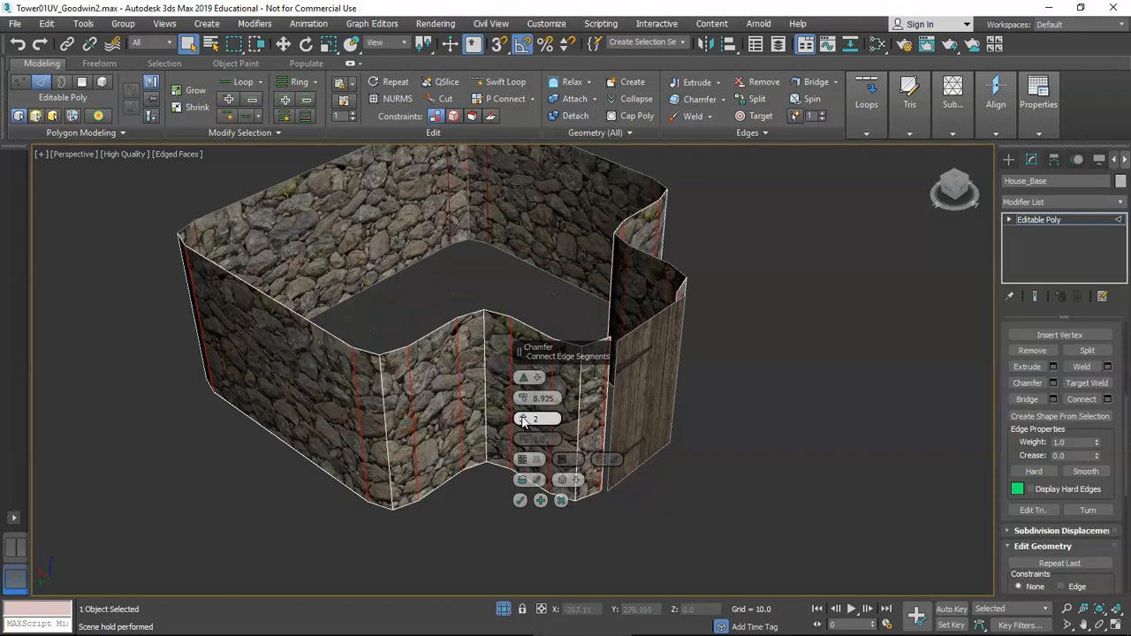
# - Set the corner chamfer to three segments, reduce its amount to about 7 and apply it
pyautogui.click(522, 418)
pyautogui.click(523, 423)
pyautogui.moveTo(523, 398); pyautogui.dragTo(523, 403)
pyautogui.moveTo(398, 419); pyautogui.dragTo(477, 389, button='middle')
pyautogui.scroll(3, 426, 421)
pyautogui.click(523, 417)
pyautogui.keyDown('alt'); pyautogui.moveTo(522, 424); pyautogui.dragTo(430, 424, button='middle'); pyautogui.keyUp('alt')
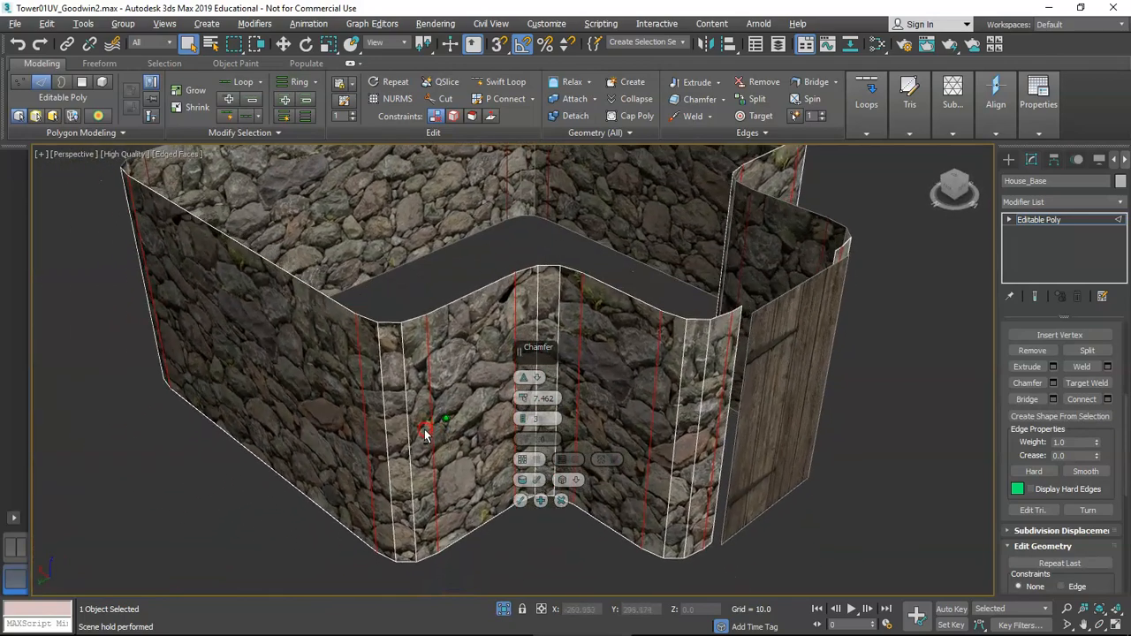
pyautogui.keyDown('alt'); pyautogui.moveTo(502, 431); pyautogui.dragTo(430, 399, button='middle'); pyautogui.keyUp('alt')
pyautogui.scroll(-3, 430, 399)
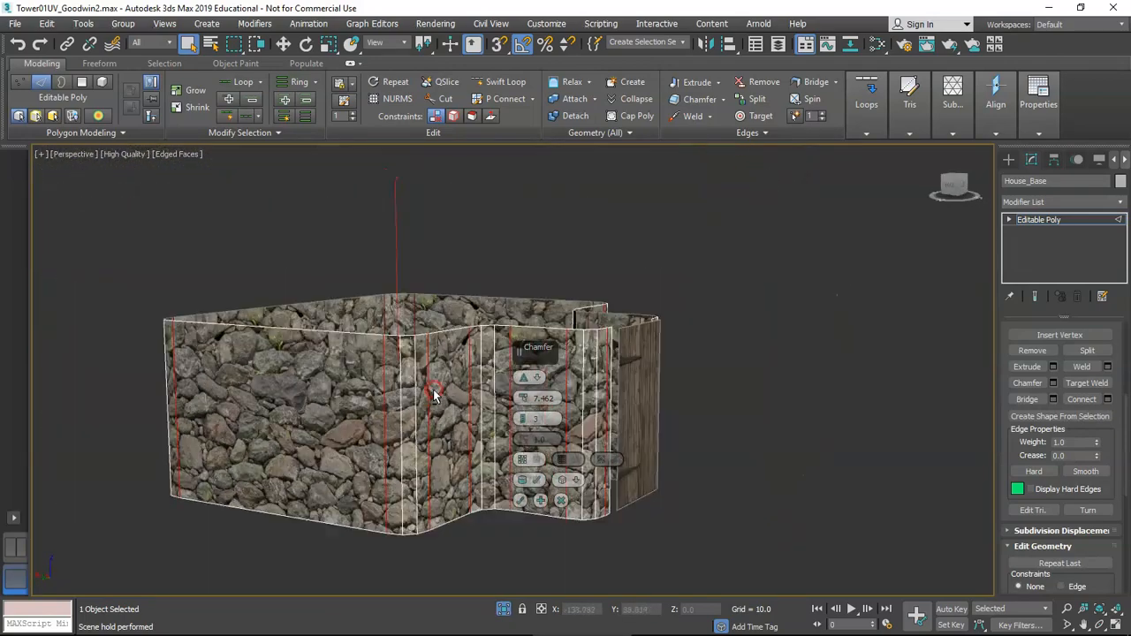
pyautogui.moveTo(522, 399); pyautogui.dragTo(522, 400)
pyautogui.keyDown('alt'); pyautogui.moveTo(435, 407); pyautogui.dragTo(415, 436, button='middle'); pyautogui.keyUp('alt')
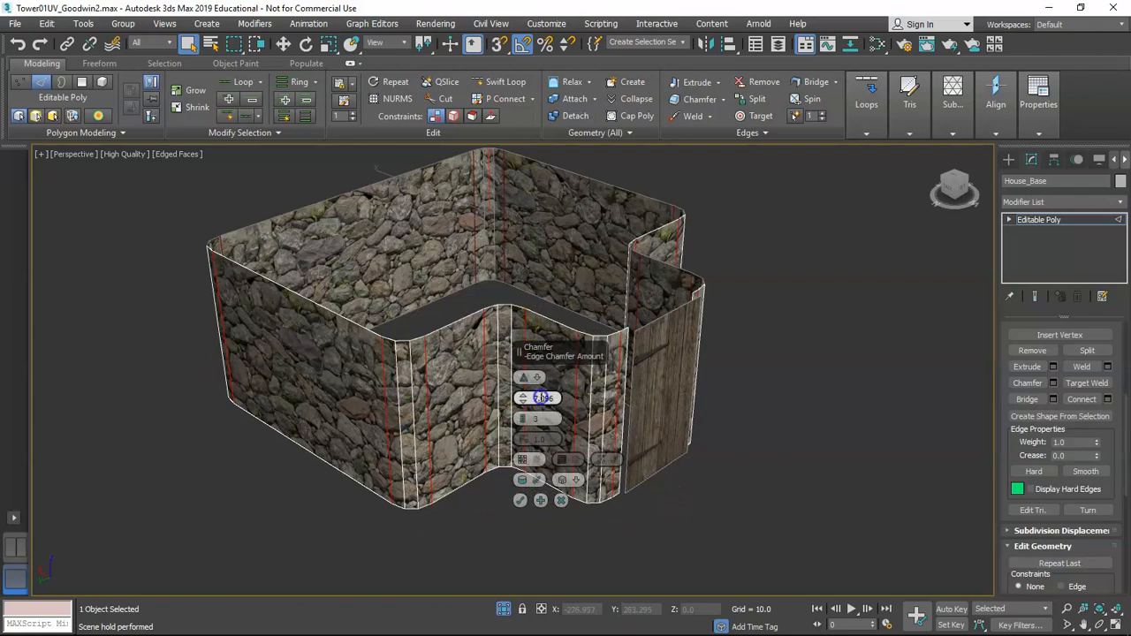
pyautogui.click(520, 502)
# - Move the two wall edges bordering the door opening slightly back toward the house interior, then leave edge editing
pyautogui.keyDown('alt'); pyautogui.moveTo(518, 502); pyautogui.dragTo(543, 439, button='middle'); pyautogui.keyUp('alt')
pyautogui.scroll(-3, 538, 380)
pyautogui.scroll(5, 557, 402)
pyautogui.scroll(3, 694, 338)
pyautogui.click(650, 358)
pyautogui.press('w')
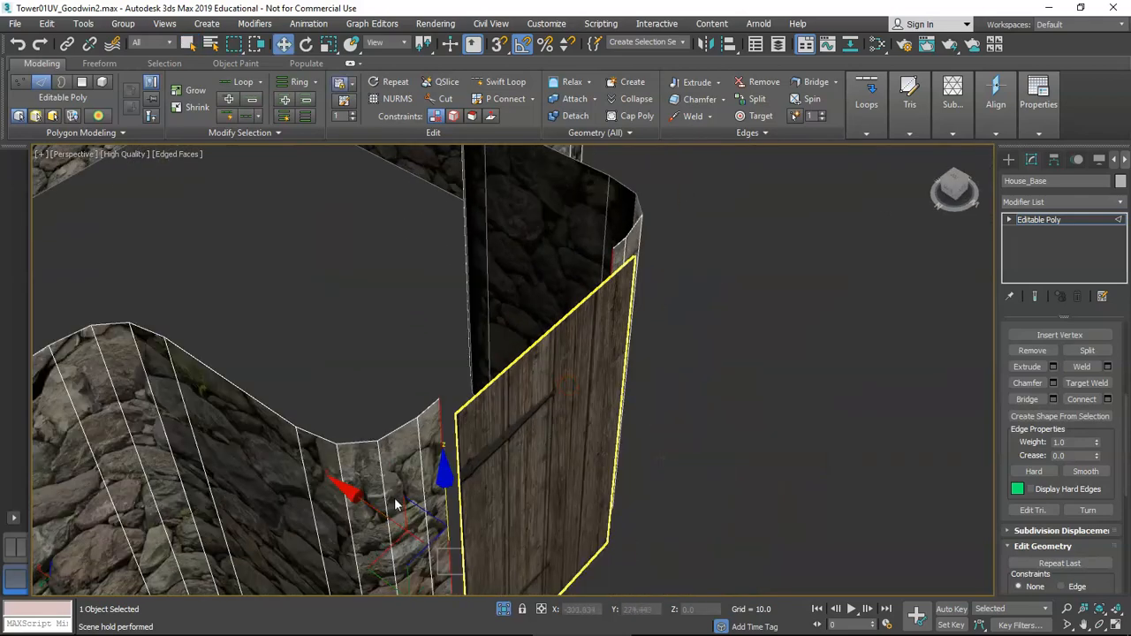
pyautogui.moveTo(379, 511); pyautogui.dragTo(367, 501)
pyautogui.click(1039, 219)
# - Move Door002 back so it sits against the rounded wall ends of the opening, and deselect it
pyautogui.click(540, 397)
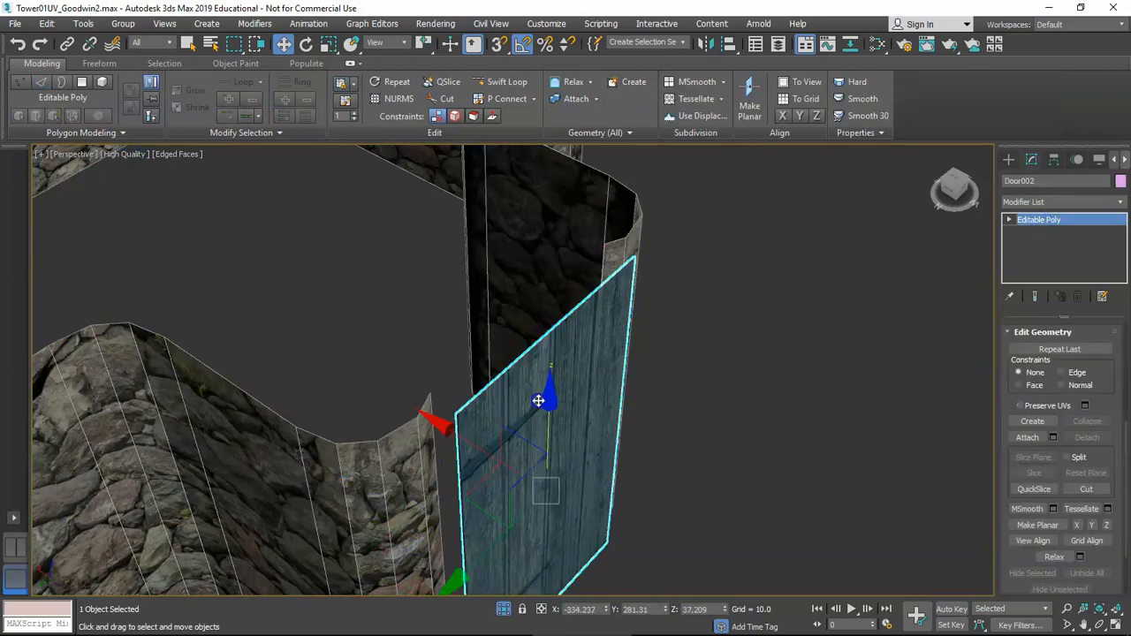
pyautogui.moveTo(483, 434); pyautogui.dragTo(462, 417)
pyautogui.keyDown('alt'); pyautogui.moveTo(596, 491); pyautogui.dragTo(532, 416, button='middle'); pyautogui.keyUp('alt')
pyautogui.keyDown('alt'); pyautogui.moveTo(597, 390); pyautogui.dragTo(489, 384, button='middle'); pyautogui.keyUp('alt')
pyautogui.moveTo(490, 386); pyautogui.dragTo(487, 387)
pyautogui.keyDown('alt'); pyautogui.moveTo(530, 398); pyautogui.dragTo(650, 456, button='middle'); pyautogui.keyUp('alt')
pyautogui.click(652, 464)
pyautogui.click(518, 519)
pyautogui.keyDown('alt'); pyautogui.moveTo(518, 519); pyautogui.dragTo(597, 482, button='middle'); pyautogui.keyUp('alt')
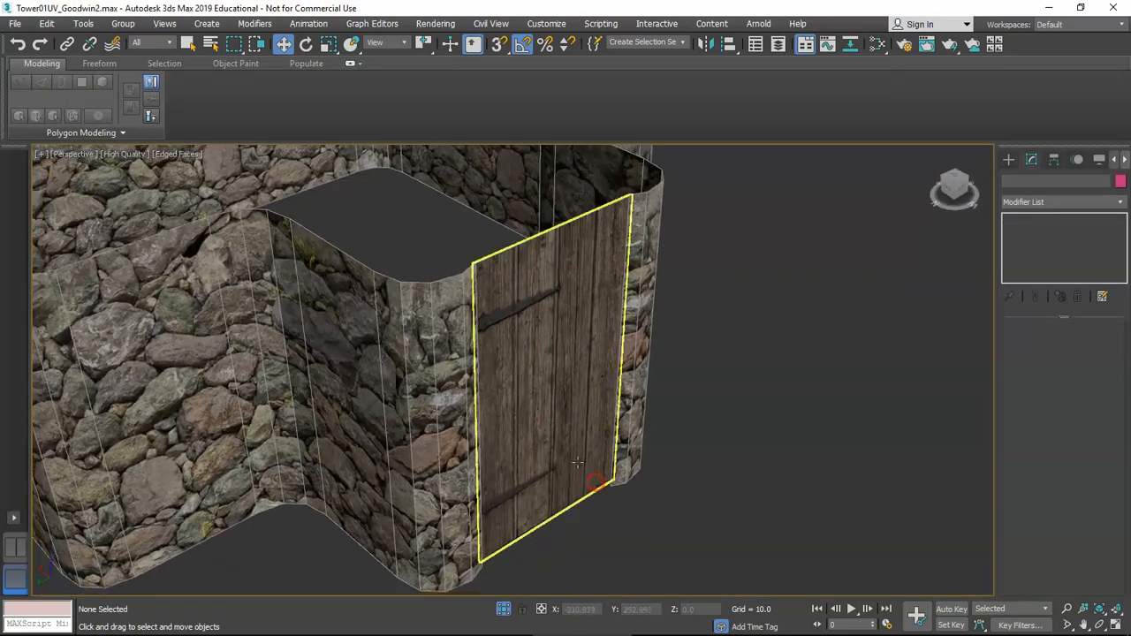
pyautogui.keyDown('alt'); pyautogui.moveTo(559, 430); pyautogui.dragTo(548, 402, button='middle'); pyautogui.keyUp('alt')
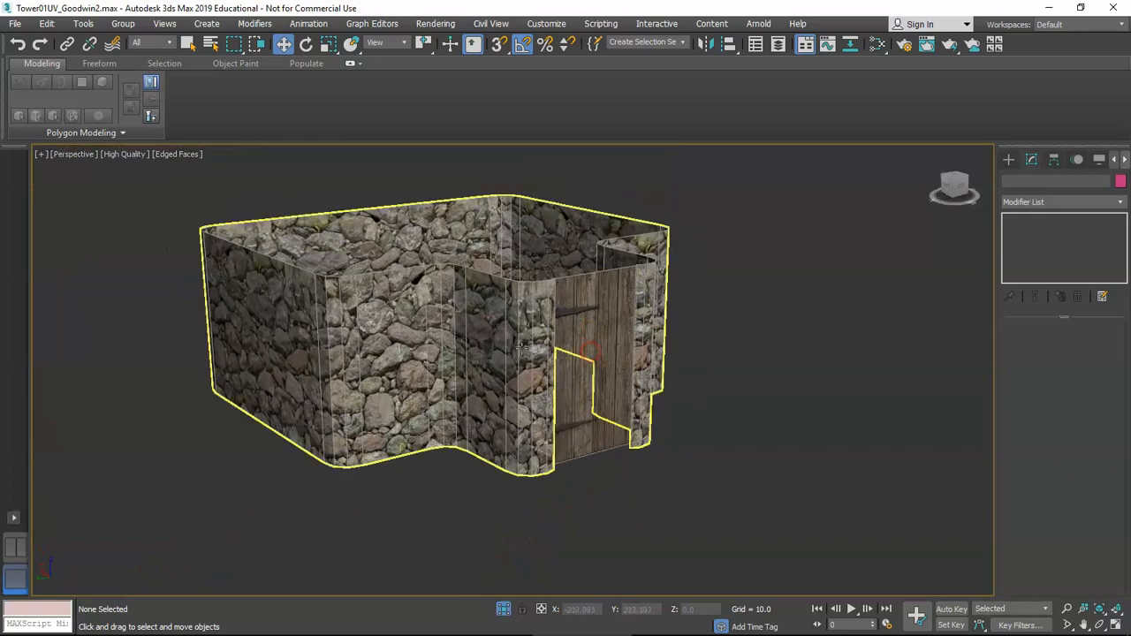
# - End the isolation of the base and door, and turn off the edged-faces display
pyautogui.click(503, 610)
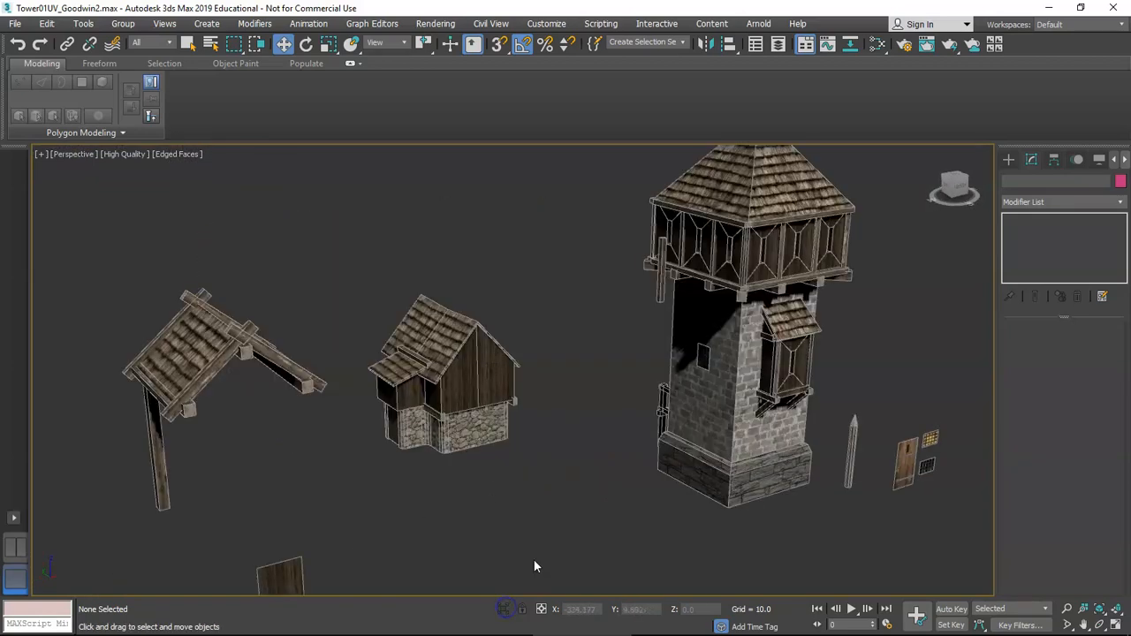
pyautogui.scroll(5, 480, 421)
pyautogui.keyDown('alt'); pyautogui.moveTo(571, 421); pyautogui.dragTo(592, 398, button='middle'); pyautogui.keyUp('alt')
pyautogui.press('F4')
pyautogui.keyDown('alt'); pyautogui.moveTo(602, 402); pyautogui.dragTo(556, 398, button='middle'); pyautogui.keyUp('alt')
pyautogui.scroll(5, 534, 360)
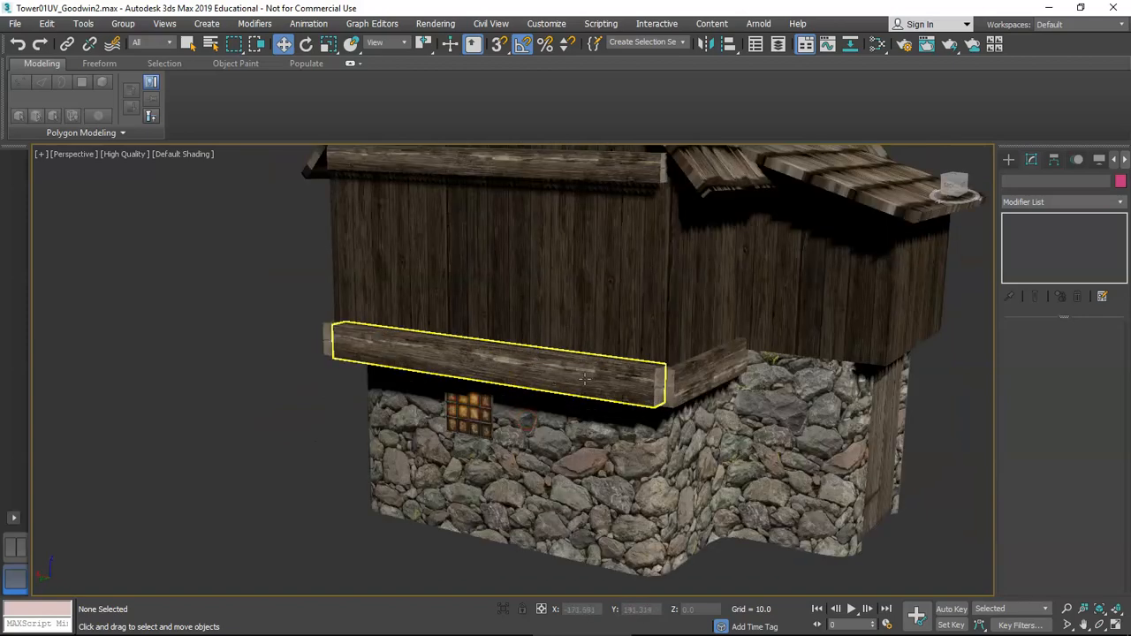
# - Select the three trim beams above the stone base and scale them down slightly in height
pyautogui.scroll(3, 585, 378)
pyautogui.click(715, 374)
pyautogui.keyDown('ctrl'); pyautogui.click(869, 369); pyautogui.keyUp('ctrl')
pyautogui.keyDown('alt'); pyautogui.moveTo(869, 369); pyautogui.dragTo(530, 347, button='middle'); pyautogui.keyUp('alt')
pyautogui.keyDown('ctrl'); pyautogui.click(152, 358); pyautogui.keyUp('ctrl')
pyautogui.press('r')
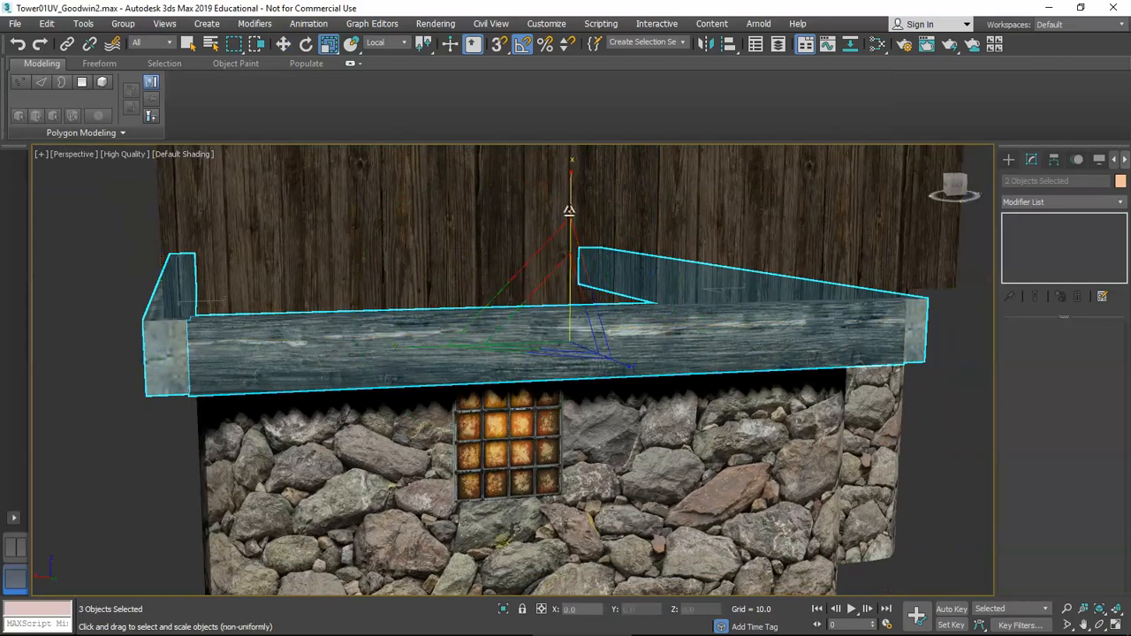
pyautogui.moveTo(572, 193); pyautogui.dragTo(574, 214)
# - Fine-tune the height and depth of the three selected trim beams by scaling them along single axes
pyautogui.scroll(-5, 619, 285)
pyautogui.keyDown('alt'); pyautogui.moveTo(619, 285); pyautogui.dragTo(561, 323, button='middle'); pyautogui.keyUp('alt')
pyautogui.scroll(5, 624, 336)
pyautogui.moveTo(527, 239); pyautogui.dragTo(530, 212)
pyautogui.keyDown('alt'); pyautogui.moveTo(590, 343); pyautogui.dragTo(425, 368, button='middle'); pyautogui.keyUp('alt')
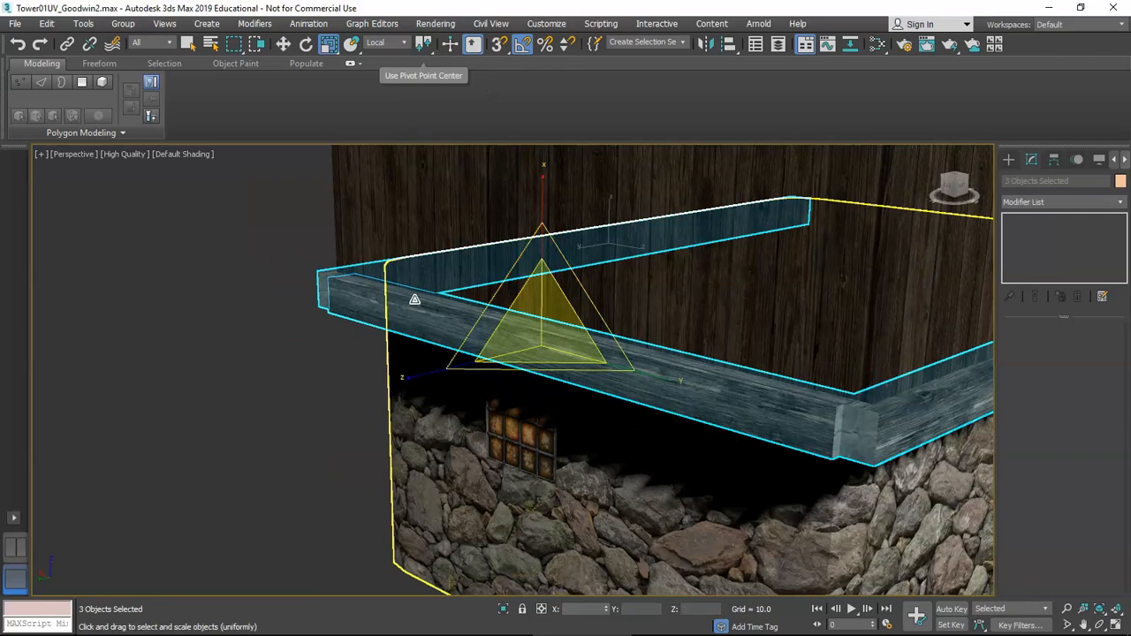
pyautogui.moveTo(426, 377); pyautogui.dragTo(440, 377)
pyautogui.scroll(-5, 515, 366)
pyautogui.keyDown('alt'); pyautogui.moveTo(520, 358); pyautogui.dragTo(578, 335, button='middle'); pyautogui.keyUp('alt')
pyautogui.scroll(-2, 576, 327)
pyautogui.scroll(5, 614, 370)
pyautogui.moveTo(676, 368)
pyautogui.keyDown('alt'); pyautogui.mouseDown(button='middle')
pyautogui.moveTo(651, 366)
pyautogui.moveTo(685, 380)
pyautogui.moveTo(677, 387)
pyautogui.mouseUp(button='middle'); pyautogui.keyUp('alt')
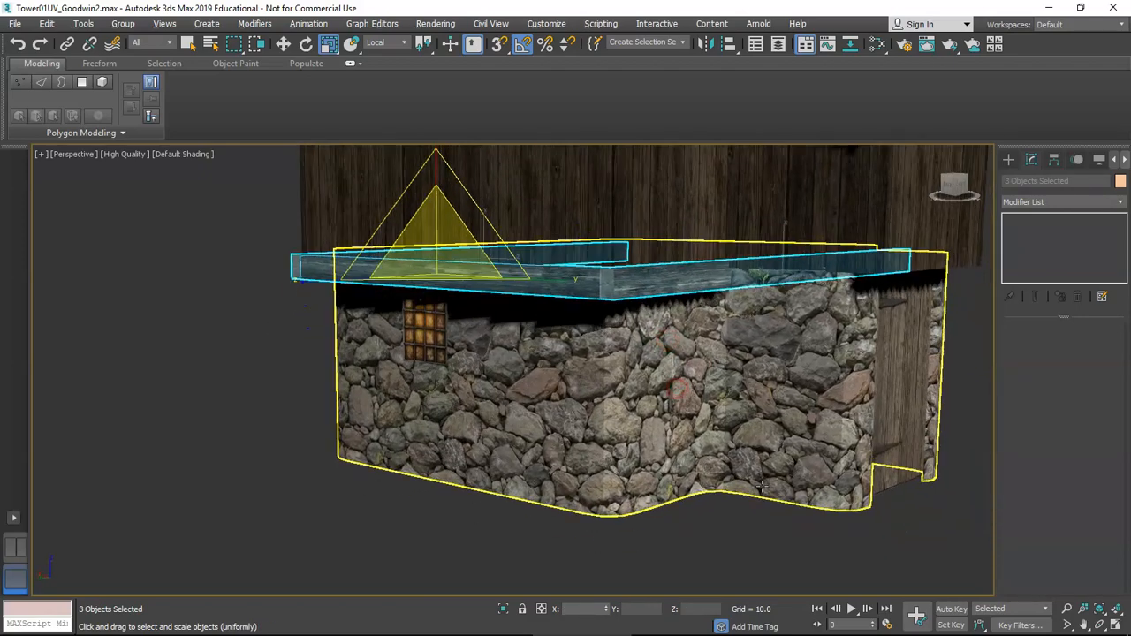
# - Examine the stone base and the fit of the lit window beneath the trim beam
pyautogui.click(692, 495)
pyautogui.scroll(-4, 566, 384)
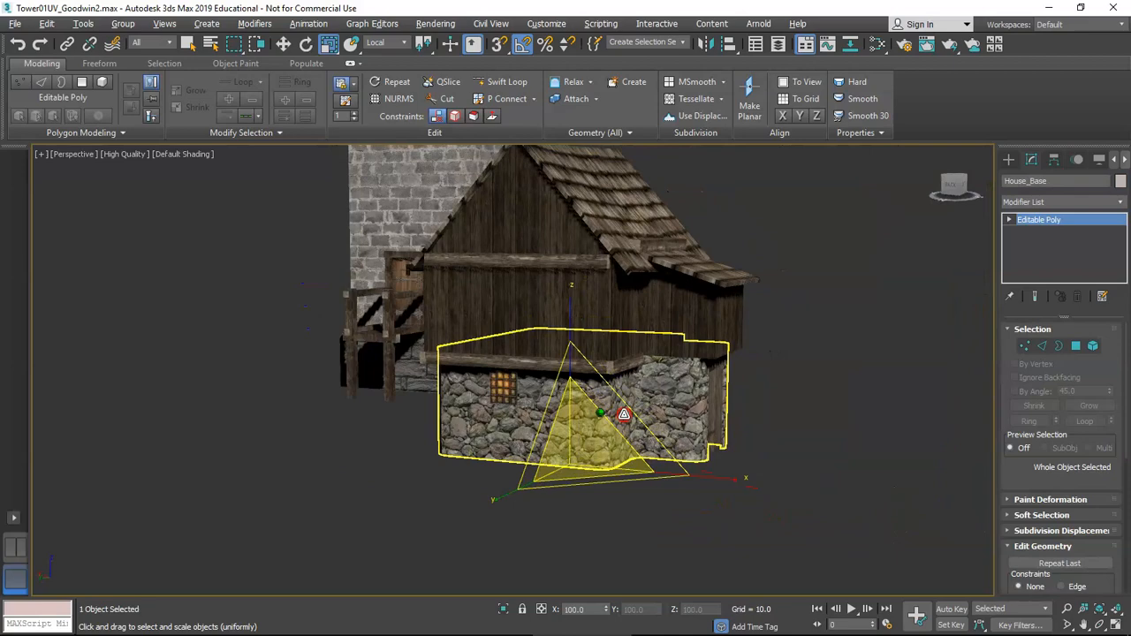
pyautogui.scroll(6, 566, 384)
pyautogui.scroll(-3, 566, 384)
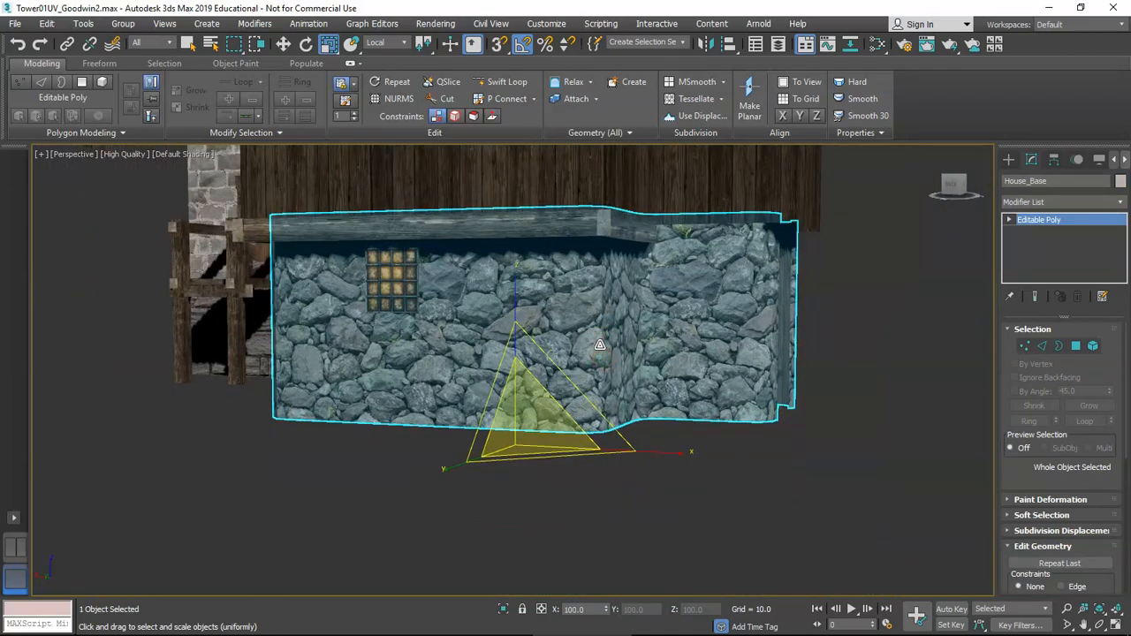
pyautogui.click(392, 279)
pyautogui.scroll(4, 416, 272)
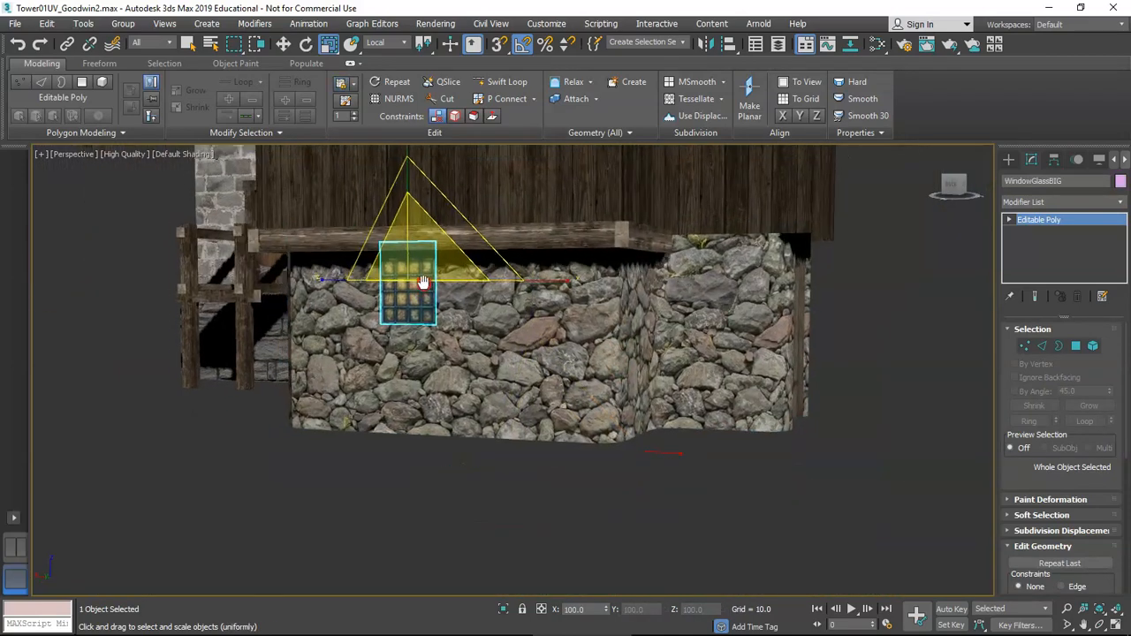
pyautogui.press('w')
pyautogui.keyDown('alt'); pyautogui.moveTo(430, 267); pyautogui.dragTo(328, 295, button='middle'); pyautogui.keyUp('alt')
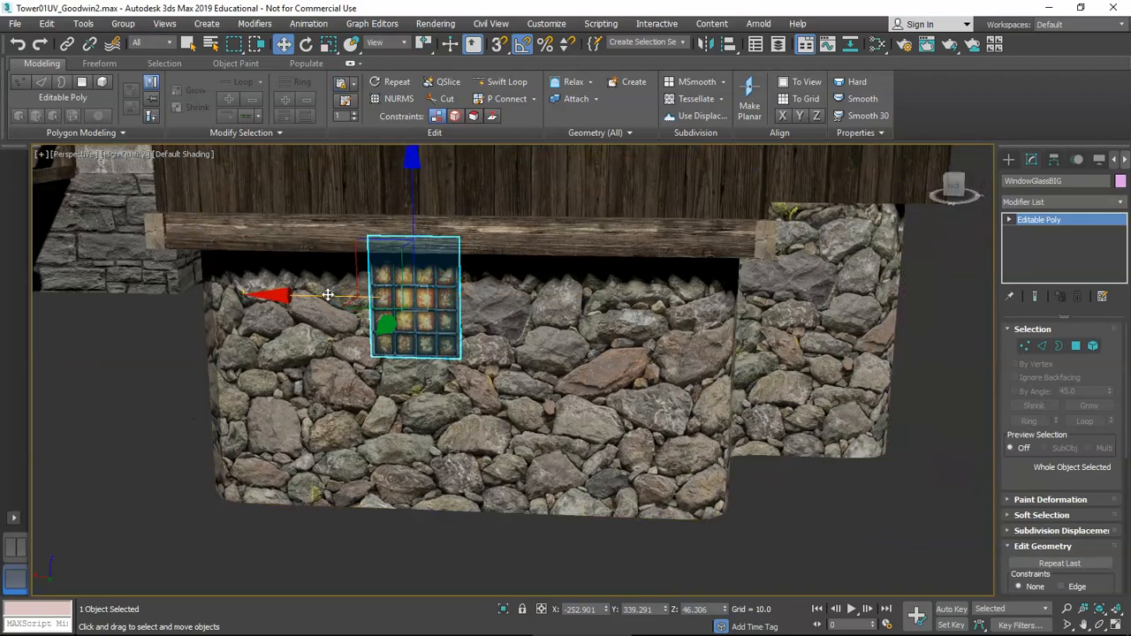
pyautogui.keyDown('alt'); pyautogui.moveTo(351, 298); pyautogui.dragTo(477, 277, button='middle'); pyautogui.keyUp('alt')
pyautogui.press('r')
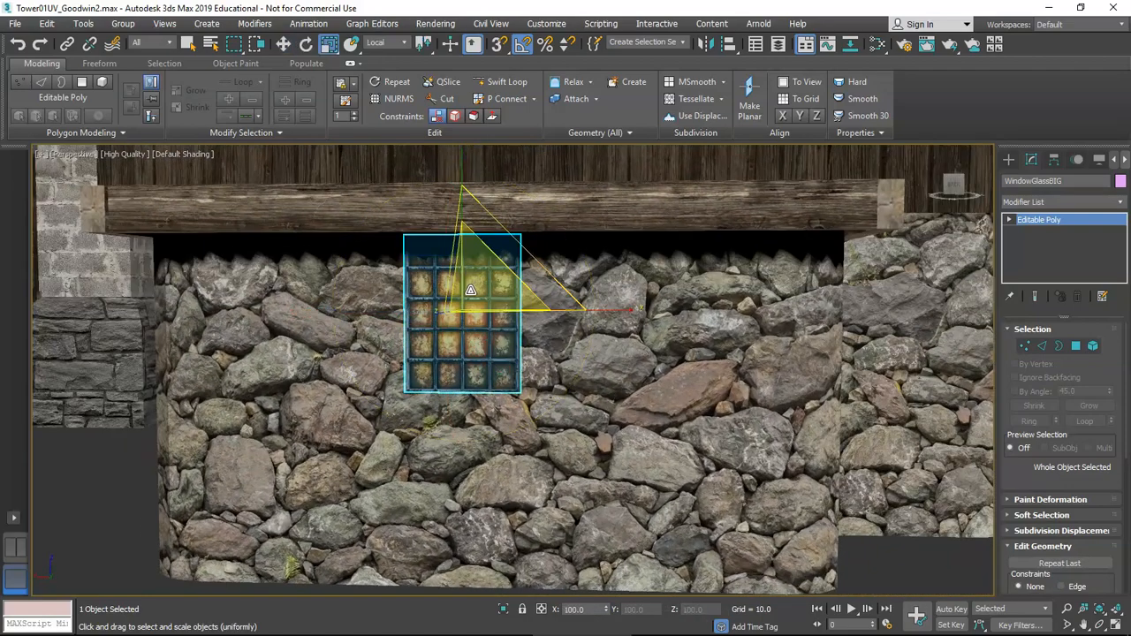
pyautogui.press('w')
# - Deselect everything and inspect the finished house from several sides beside the tower
pyautogui.scroll(-5, 495, 354)
pyautogui.keyDown('alt'); pyautogui.moveTo(619, 371); pyautogui.dragTo(566, 371, button='middle'); pyautogui.keyUp('alt')
pyautogui.moveTo(955, 462); pyautogui.dragTo(707, 425, button='middle')
pyautogui.click(812, 457)
pyautogui.keyDown('alt'); pyautogui.moveTo(651, 347); pyautogui.dragTo(589, 411, button='middle'); pyautogui.keyUp('alt')
pyautogui.scroll(3, 628, 377)
pyautogui.scroll(-5, 568, 384)
pyautogui.scroll(3, 558, 375)
pyautogui.scroll(-5, 523, 374)
pyautogui.moveTo(506, 338); pyautogui.dragTo(442, 375, button='middle')
pyautogui.scroll(4, 467, 363)
pyautogui.scroll(4, 522, 369)
pyautogui.keyDown('alt'); pyautogui.moveTo(522, 369); pyautogui.dragTo(593, 354, button='middle'); pyautogui.keyUp('alt')
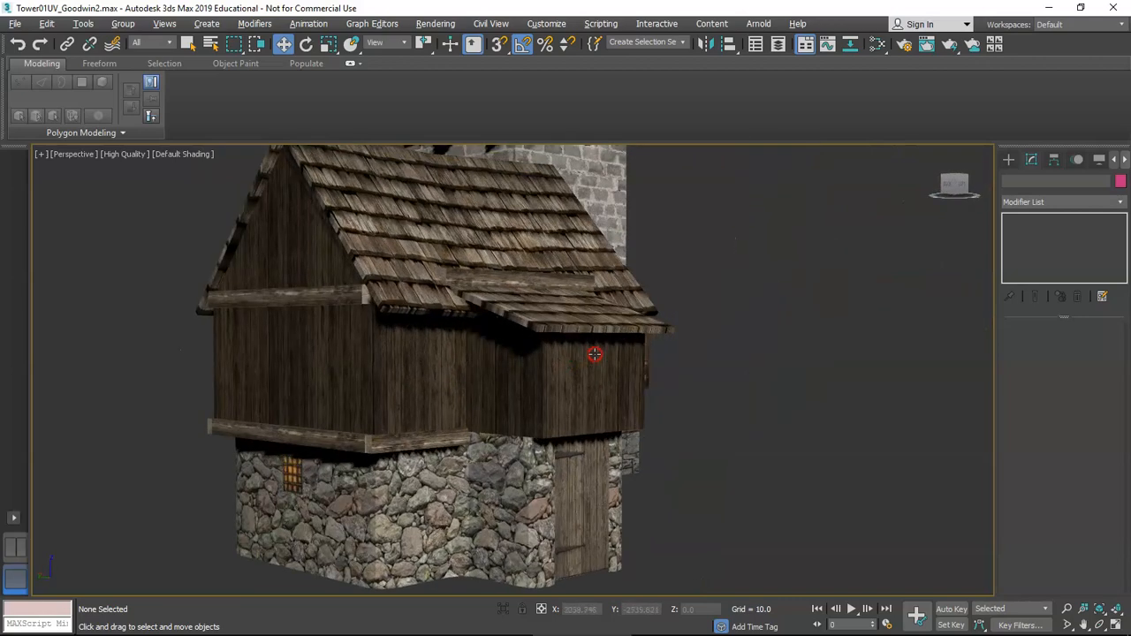
# - Examine the house's wooden upper storey, roof overhang, trim beams and stone base from several angles
pyautogui.scroll(3, 393, 373)
pyautogui.keyDown('alt'); pyautogui.moveTo(408, 392); pyautogui.dragTo(412, 403, button='middle'); pyautogui.keyUp('alt')
pyautogui.scroll(-3, 412, 404)
pyautogui.moveTo(473, 420); pyautogui.dragTo(500, 380, button='middle')
pyautogui.keyDown('alt'); pyautogui.moveTo(500, 381); pyautogui.dragTo(498, 353, button='middle'); pyautogui.keyUp('alt')
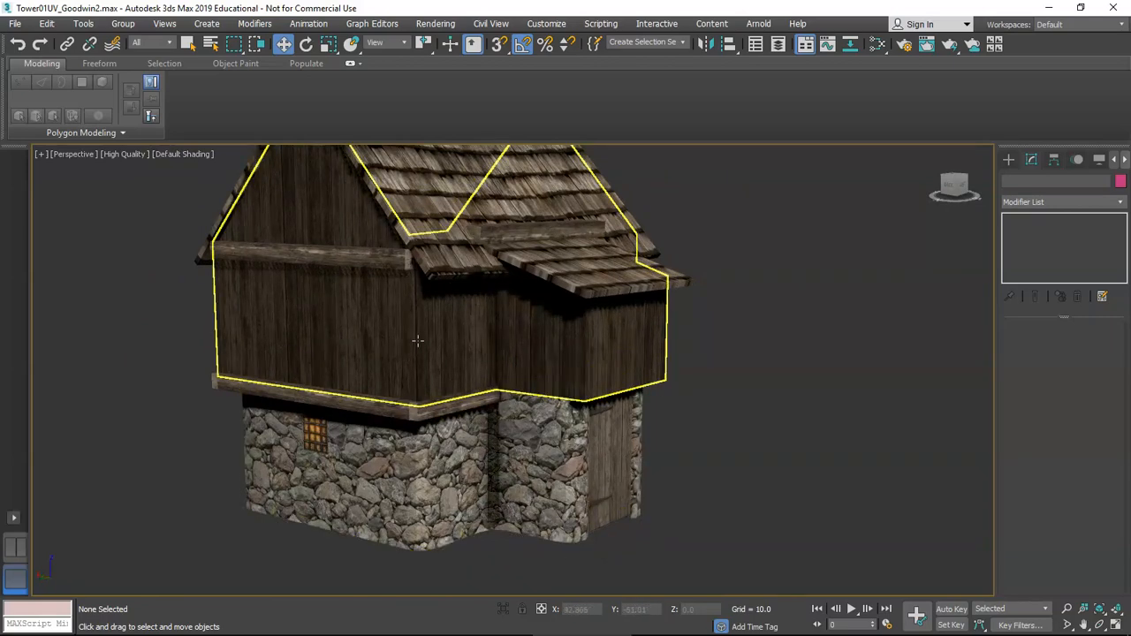
pyautogui.scroll(5, 423, 341)
pyautogui.keyDown('alt'); pyautogui.moveTo(422, 342); pyautogui.dragTo(442, 380, button='middle'); pyautogui.keyUp('alt')
pyautogui.scroll(-6, 434, 279)
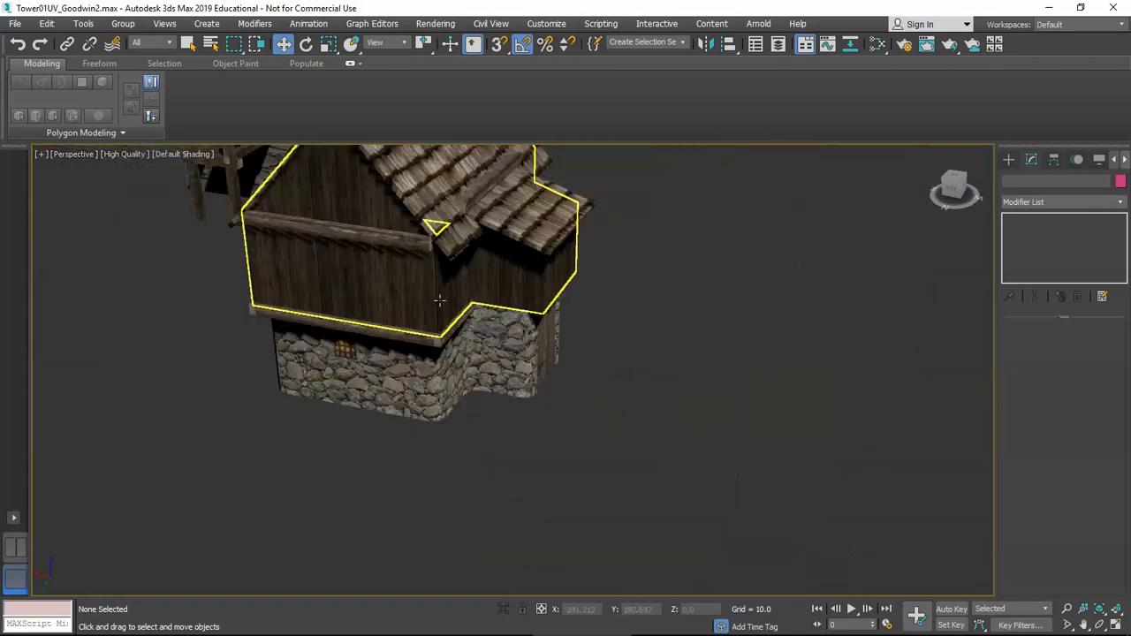
pyautogui.scroll(3, 408, 314)
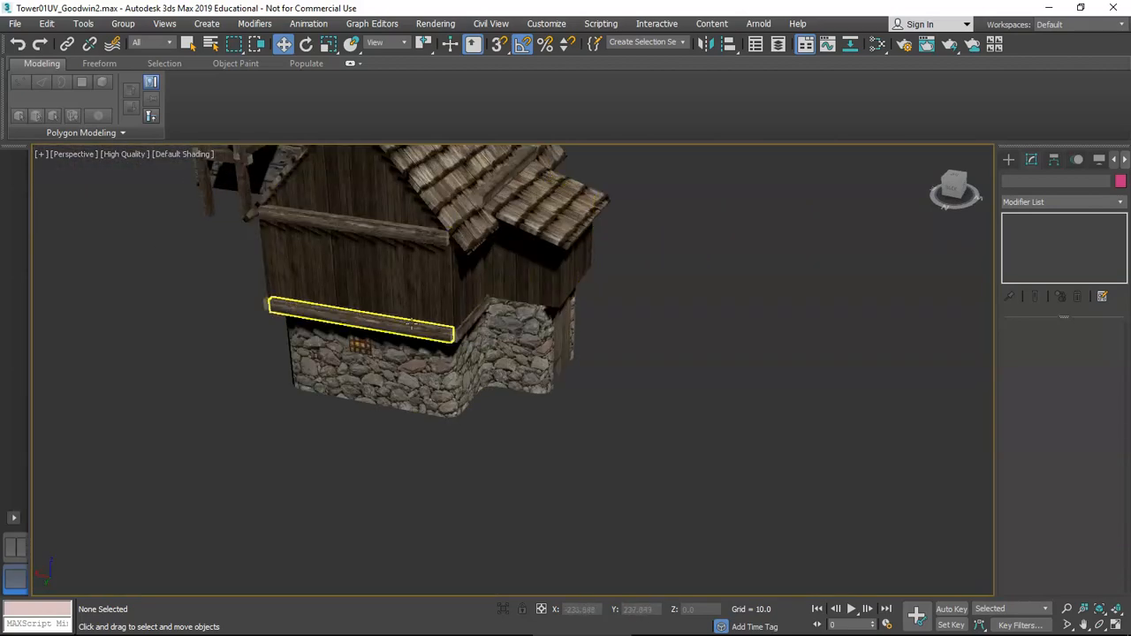
pyautogui.keyDown('alt'); pyautogui.moveTo(432, 328); pyautogui.dragTo(500, 341, button='middle'); pyautogui.keyUp('alt')
pyautogui.scroll(-5, 456, 374)
# - Copy the tower's stone base and middle section together along X to the open side of the tower
pyautogui.moveTo(459, 385); pyautogui.dragTo(535, 392, button='middle')
pyautogui.moveTo(431, 279); pyautogui.dragTo(536, 320, button='middle')
pyautogui.click(530, 330)
pyautogui.keyDown('ctrl'); pyautogui.click(546, 407); pyautogui.keyUp('ctrl')
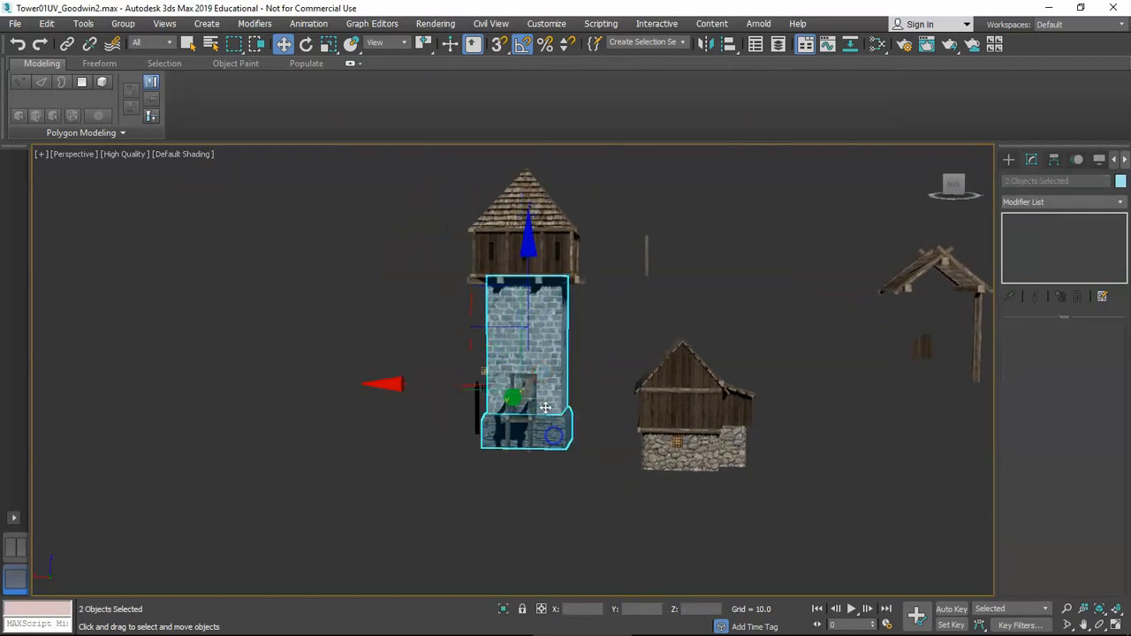
pyautogui.moveTo(546, 408); pyautogui.dragTo(578, 437, button='middle')
pyautogui.moveTo(488, 406)
pyautogui.mouseDown()
pyautogui.moveTo(281, 395)
pyautogui.moveTo(336, 397)
pyautogui.mouseUp()
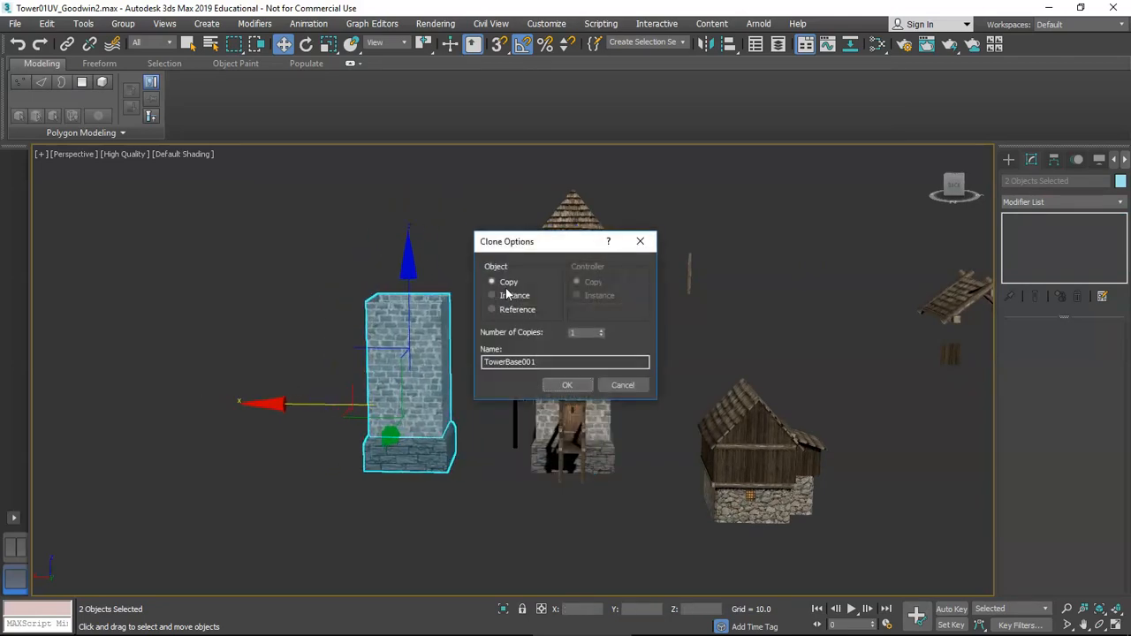
pyautogui.click(566, 385)
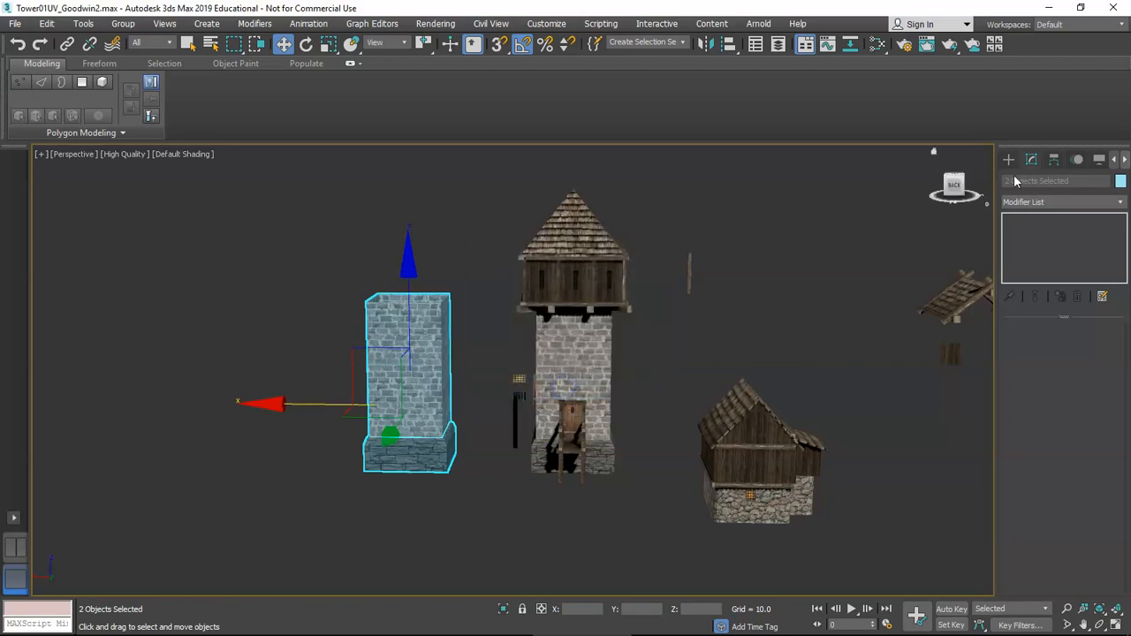
# - Raise the top border of the copied tower's middle section to a Z of about 295
pyautogui.click(425, 344)
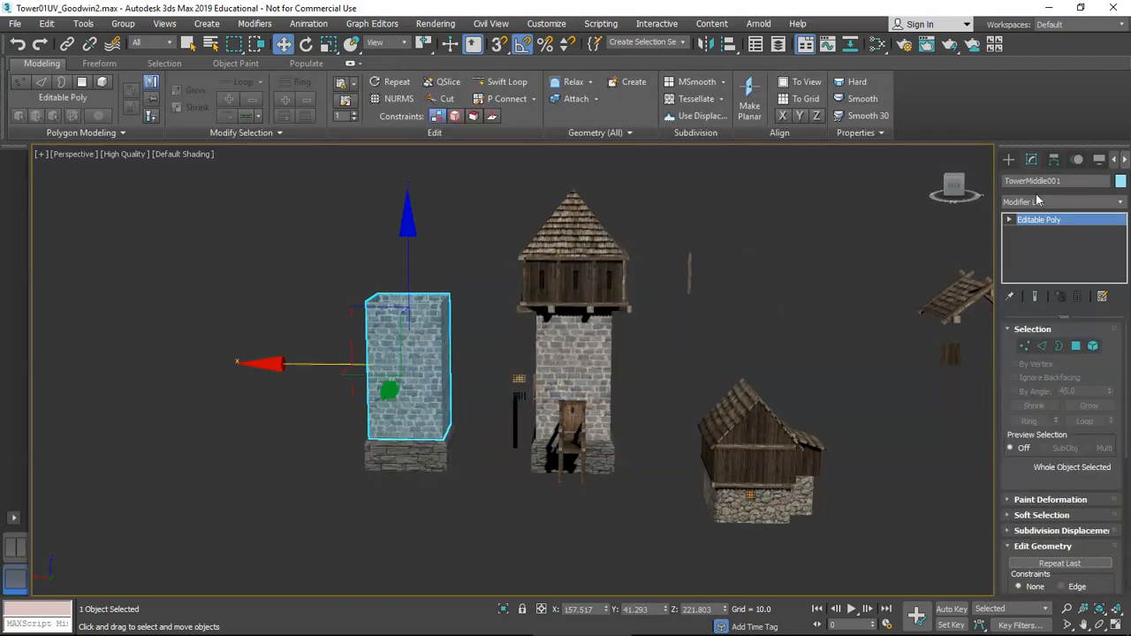
pyautogui.click(1060, 347)
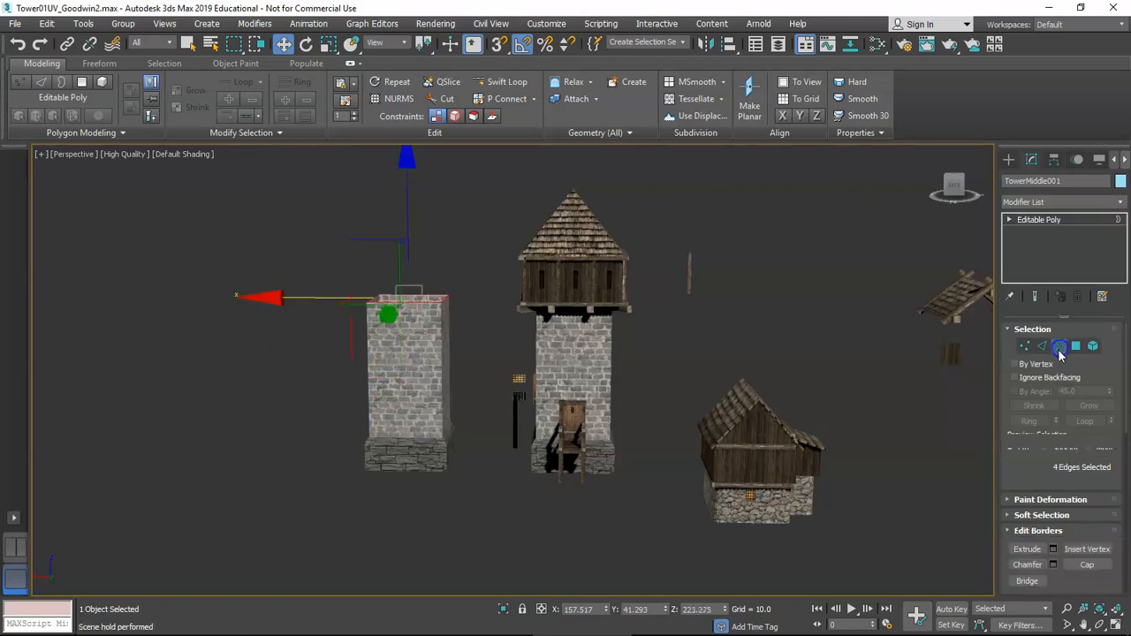
pyautogui.scroll(-3, 1076, 430)
pyautogui.scroll(-3, 1060, 478)
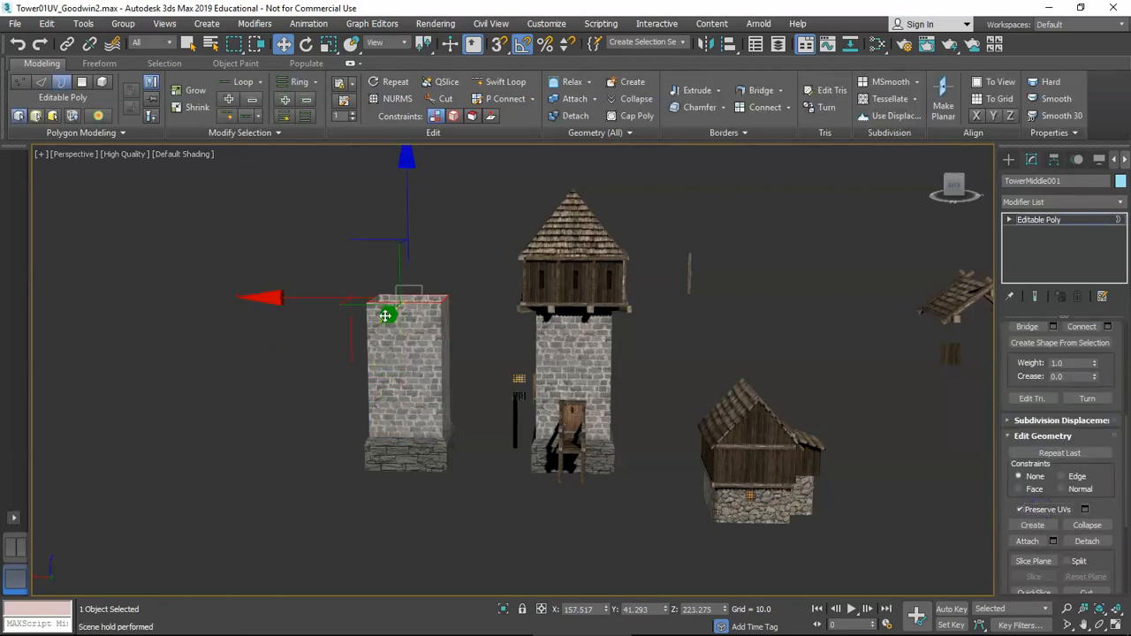
pyautogui.scroll(3, 385, 316)
pyautogui.moveTo(408, 238); pyautogui.dragTo(409, 158)
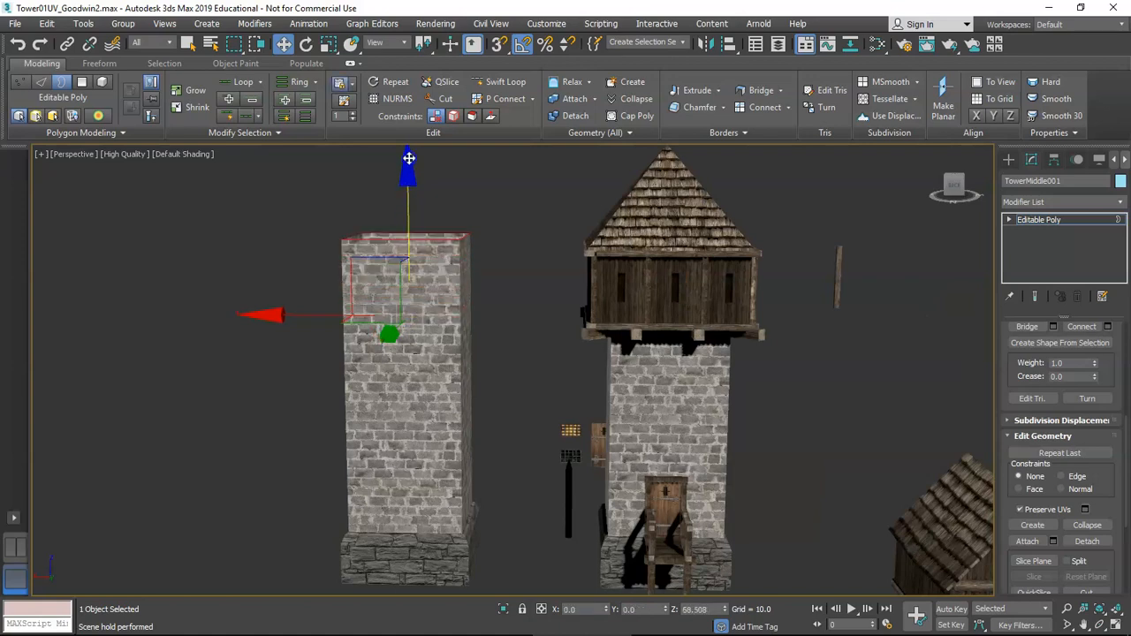
pyautogui.scroll(-3, 407, 155)
pyautogui.keyDown('alt'); pyautogui.moveTo(433, 235); pyautogui.dragTo(450, 288, button='middle'); pyautogui.keyUp('alt')
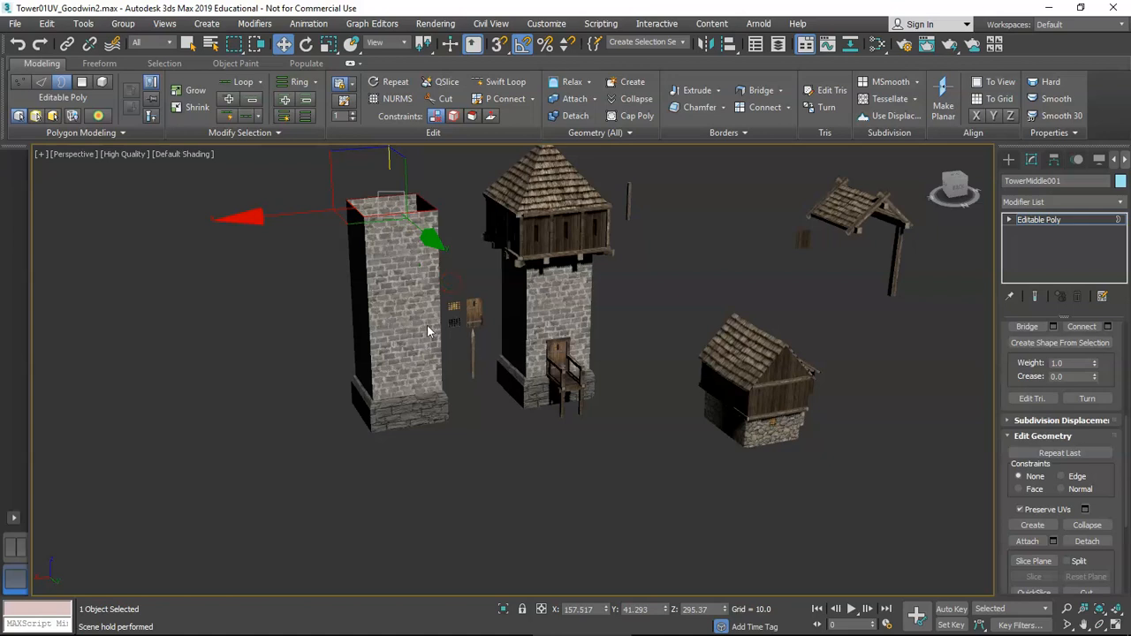
pyautogui.click(1043, 221)
# - Copy the taller tower's middle section and base along X as independent objects beside it
pyautogui.keyDown('alt'); pyautogui.moveTo(370, 333); pyautogui.dragTo(427, 357, button='middle'); pyautogui.keyUp('alt')
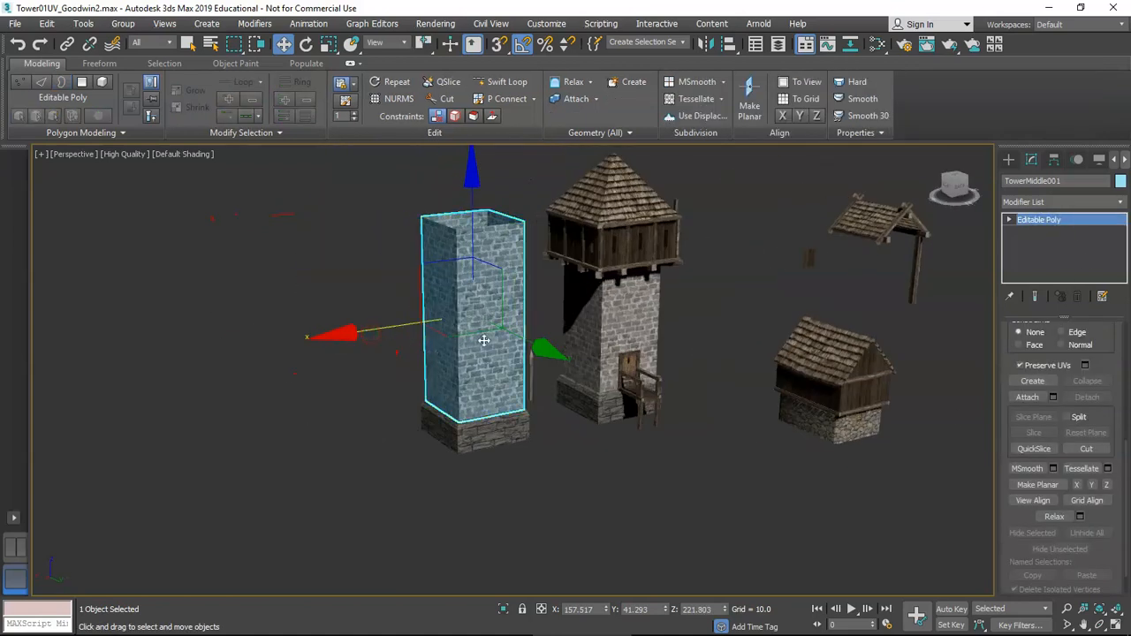
pyautogui.keyDown('ctrl'); pyautogui.click(485, 439); pyautogui.keyUp('ctrl')
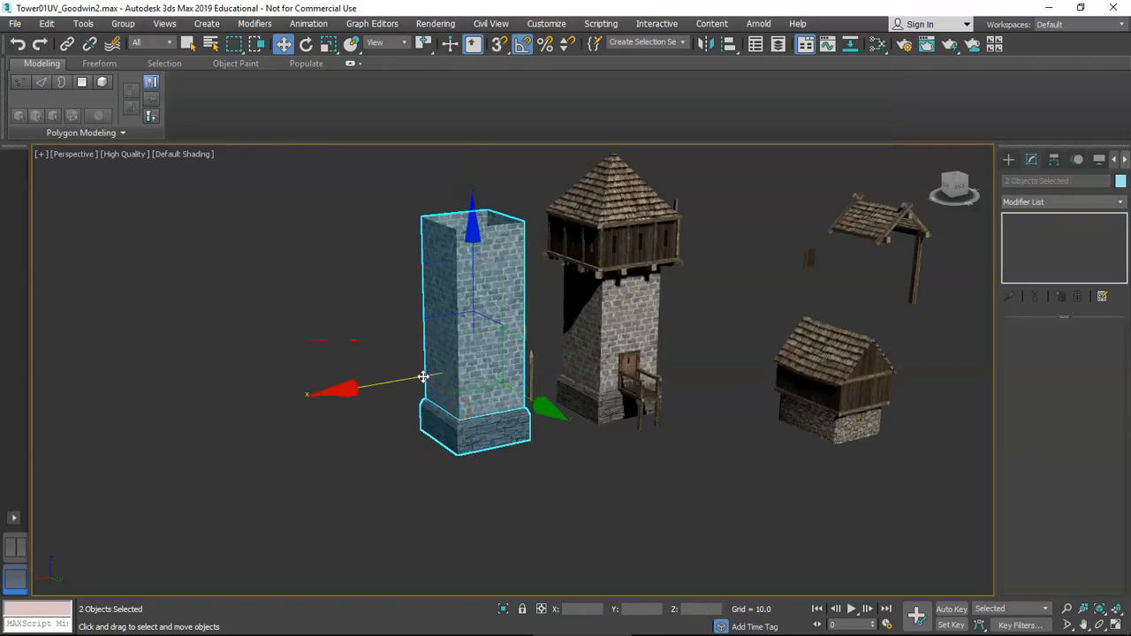
pyautogui.moveTo(401, 380)
pyautogui.keyDown('shift'); pyautogui.mouseDown()
pyautogui.moveTo(293, 401)
pyautogui.moveTo(316, 404)
pyautogui.moveTo(295, 412)
pyautogui.mouseUp(); pyautogui.keyUp('shift')
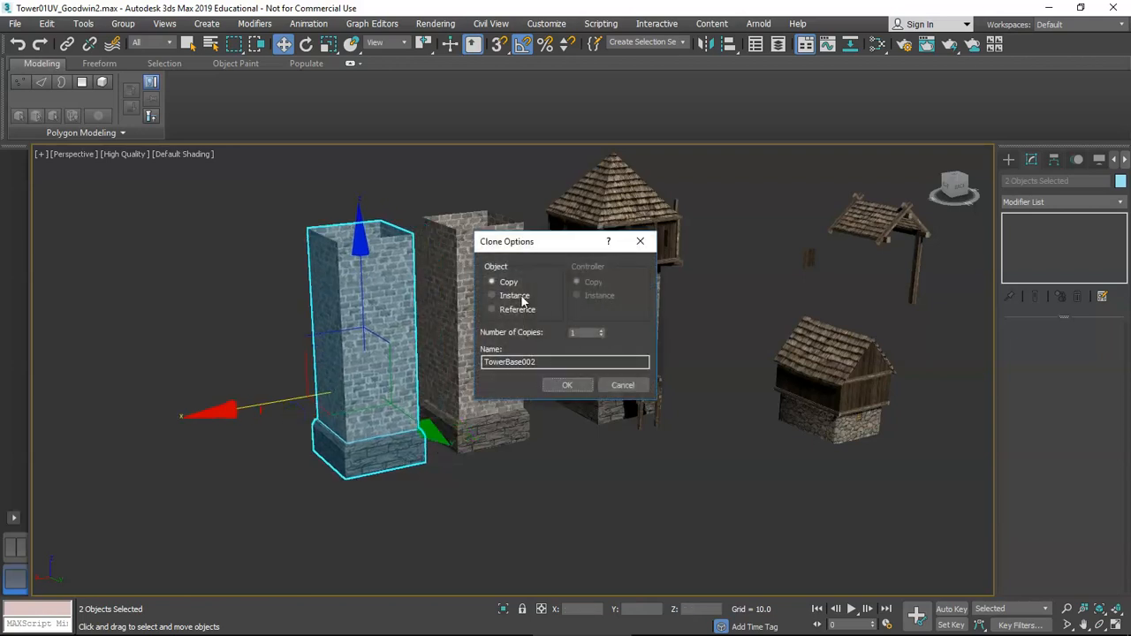
pyautogui.click(558, 385)
# - Narrow the new base and middle section along Y to a thin wall and shift them along Y
pyautogui.keyDown('alt'); pyautogui.moveTo(310, 380); pyautogui.dragTo(402, 433, button='middle'); pyautogui.keyUp('alt')
pyautogui.press('e')
pyautogui.press('r')
pyautogui.keyDown('alt'); pyautogui.moveTo(381, 383); pyautogui.dragTo(336, 353, button='middle'); pyautogui.keyUp('alt')
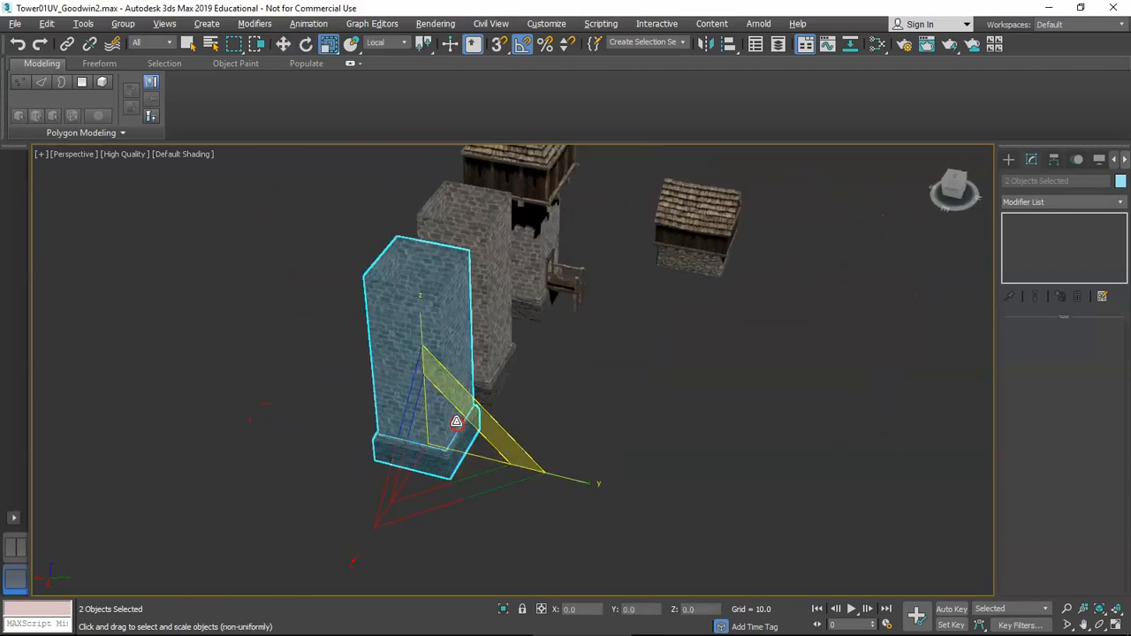
pyautogui.moveTo(565, 477); pyautogui.dragTo(507, 458)
pyautogui.keyDown('alt'); pyautogui.moveTo(498, 457); pyautogui.dragTo(467, 387, button='middle'); pyautogui.keyUp('alt')
pyautogui.press('w')
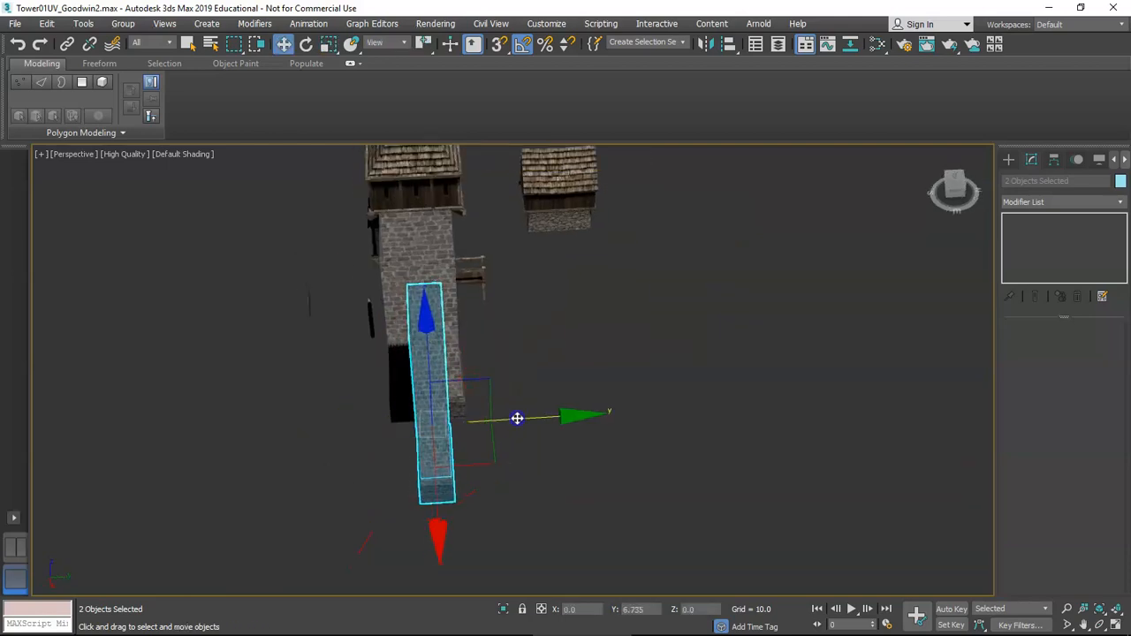
pyautogui.keyDown('alt'); pyautogui.moveTo(514, 418); pyautogui.dragTo(442, 399, button='middle'); pyautogui.keyUp('alt')
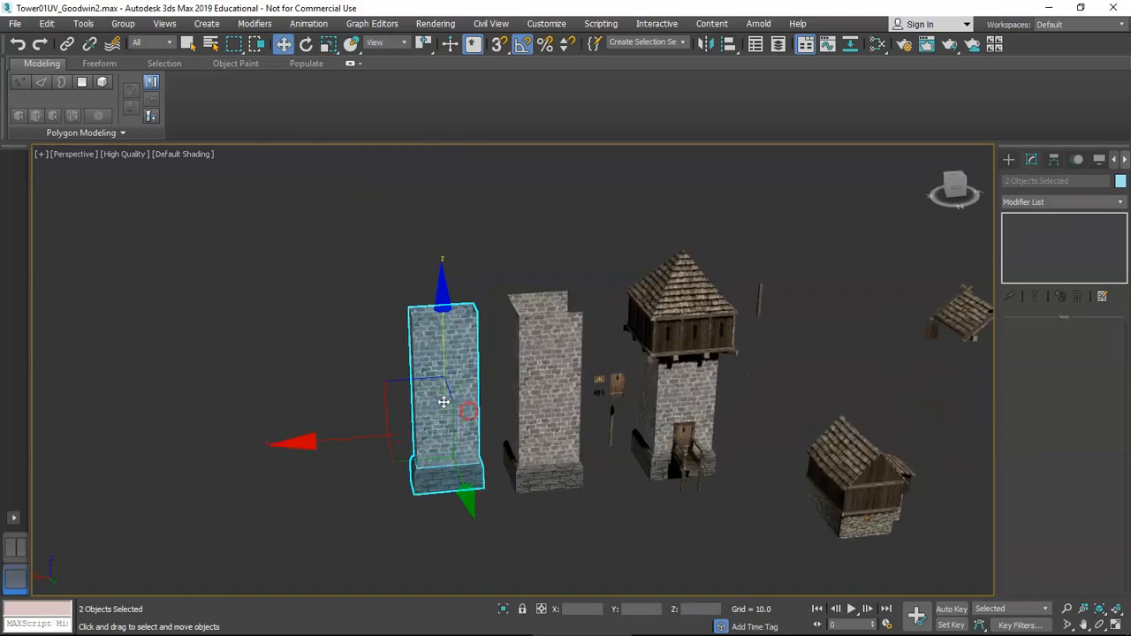
# - Stretch the thin base and middle section along X into a long wall and slide it along X beside the tower
pyautogui.press('r')
pyautogui.moveTo(295, 498); pyautogui.dragTo(194, 498)
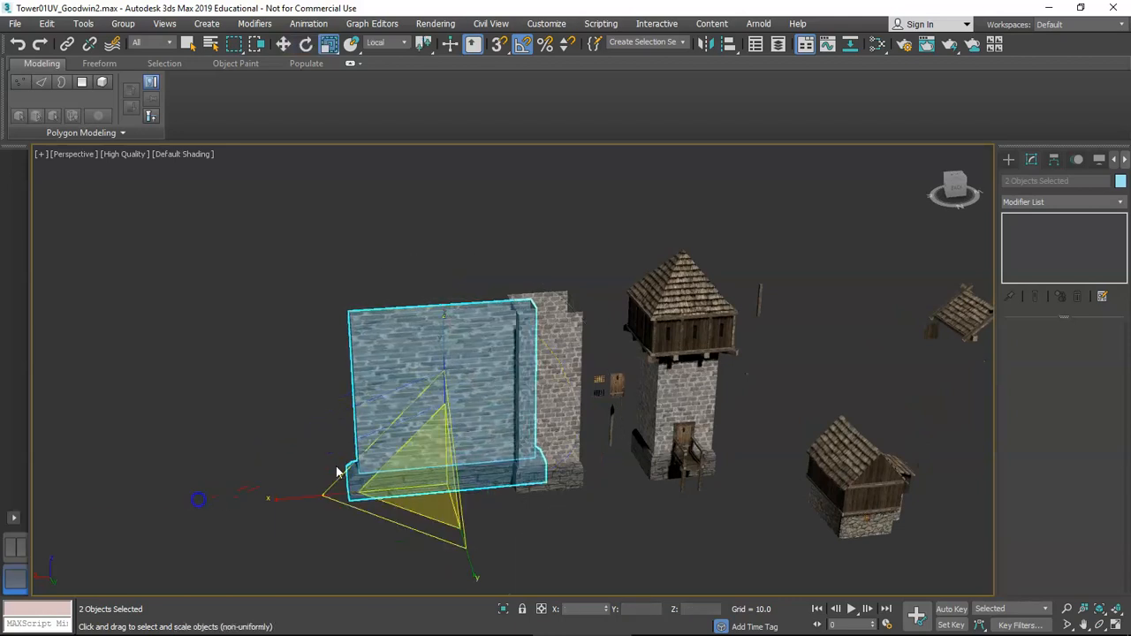
pyautogui.press('w')
pyautogui.moveTo(350, 439)
pyautogui.mouseDown()
pyautogui.moveTo(321, 445)
pyautogui.moveTo(333, 448)
pyautogui.mouseUp()
# - Lower the top border of the wall's upper section to a Z of about 146
pyautogui.click(554, 535)
pyautogui.click(475, 447)
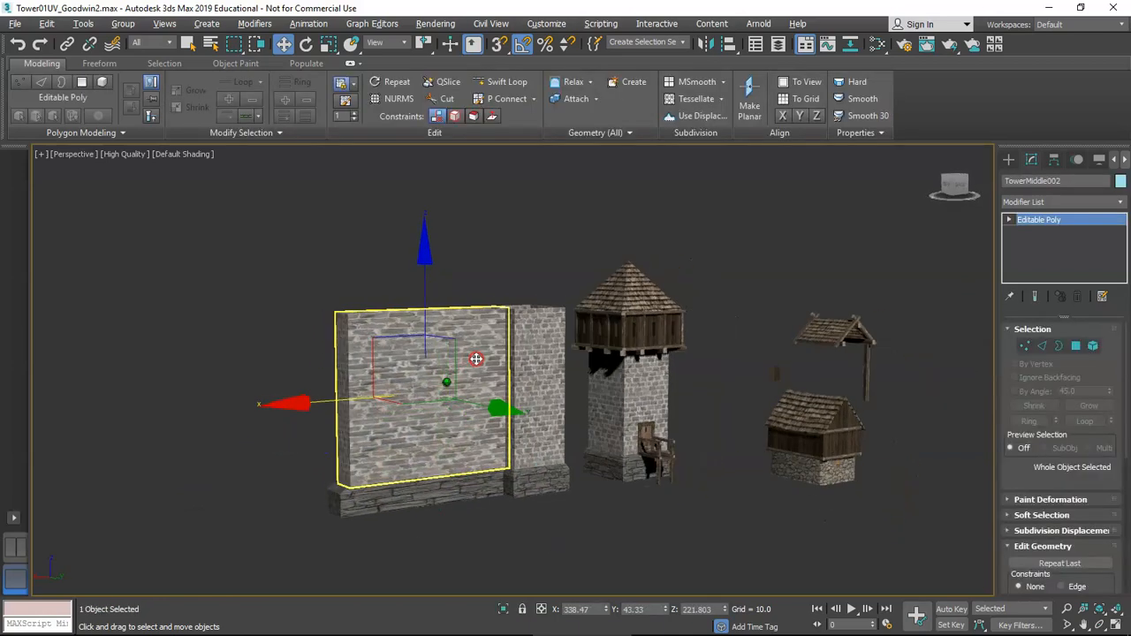
pyautogui.click(1062, 346)
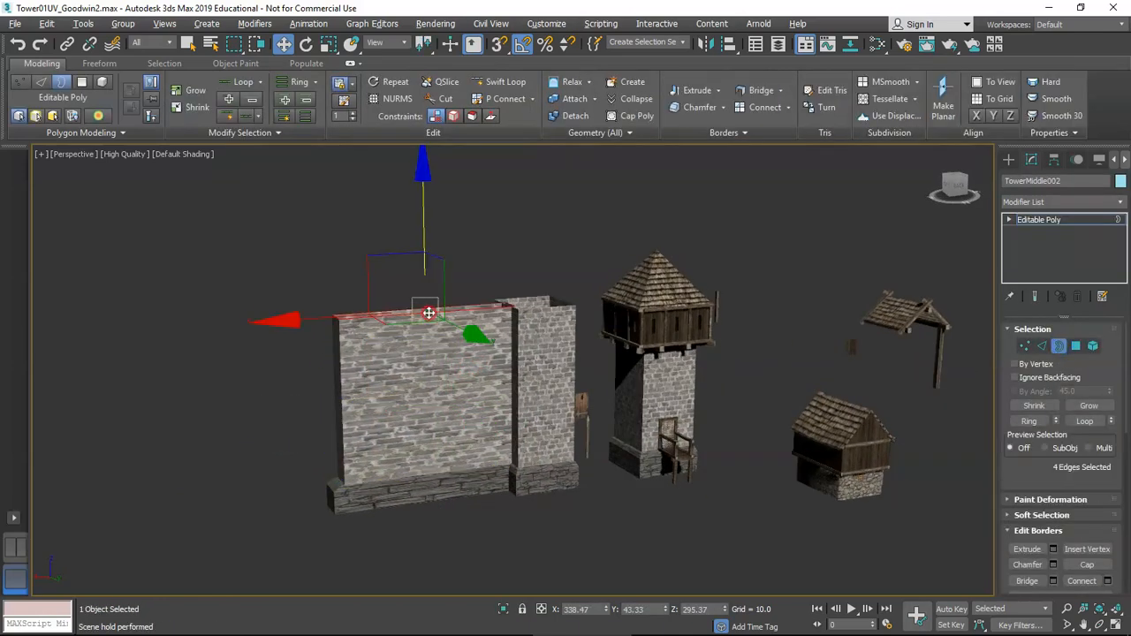
pyautogui.keyDown('alt'); pyautogui.moveTo(429, 313); pyautogui.dragTo(420, 309, button='middle'); pyautogui.keyUp('alt')
pyautogui.moveTo(424, 203); pyautogui.dragTo(416, 284)
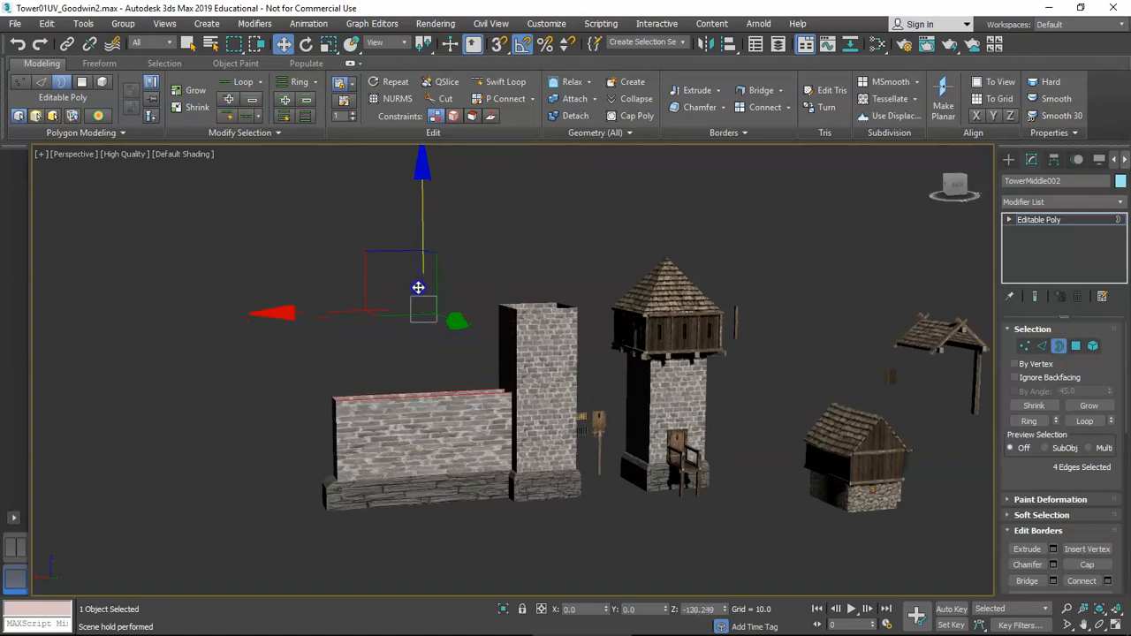
pyautogui.moveTo(418, 284); pyautogui.dragTo(423, 300)
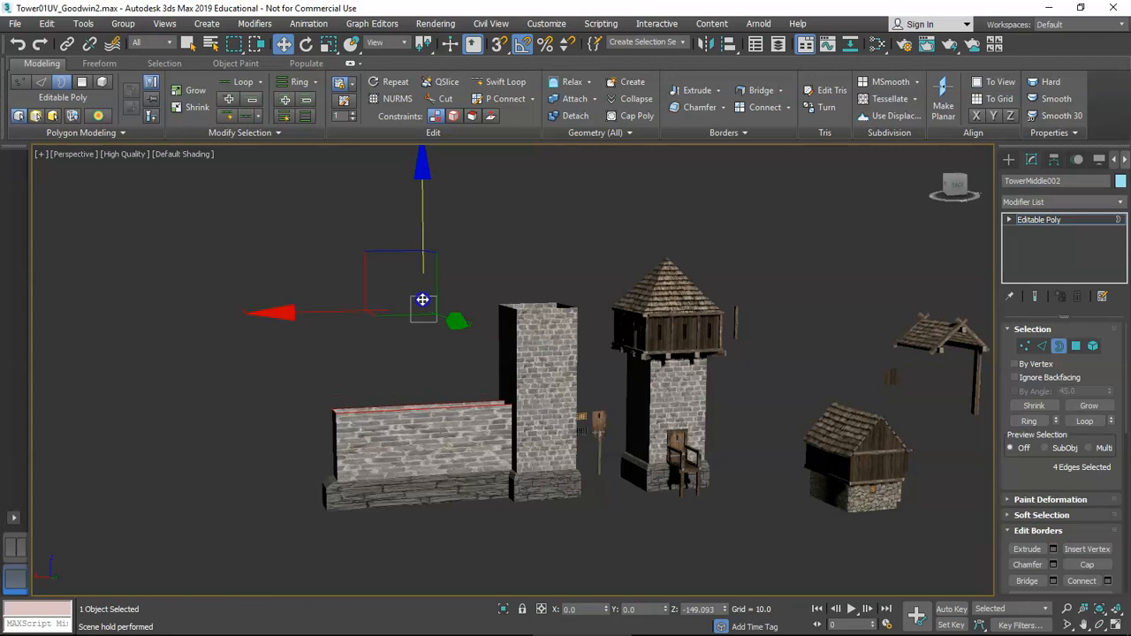
# - Delete the two narrow end polygons of the wall's upper section
pyautogui.keyDown('alt'); pyautogui.moveTo(530, 395); pyautogui.dragTo(475, 396, button='middle'); pyautogui.keyUp('alt')
pyautogui.scroll(3, 476, 396)
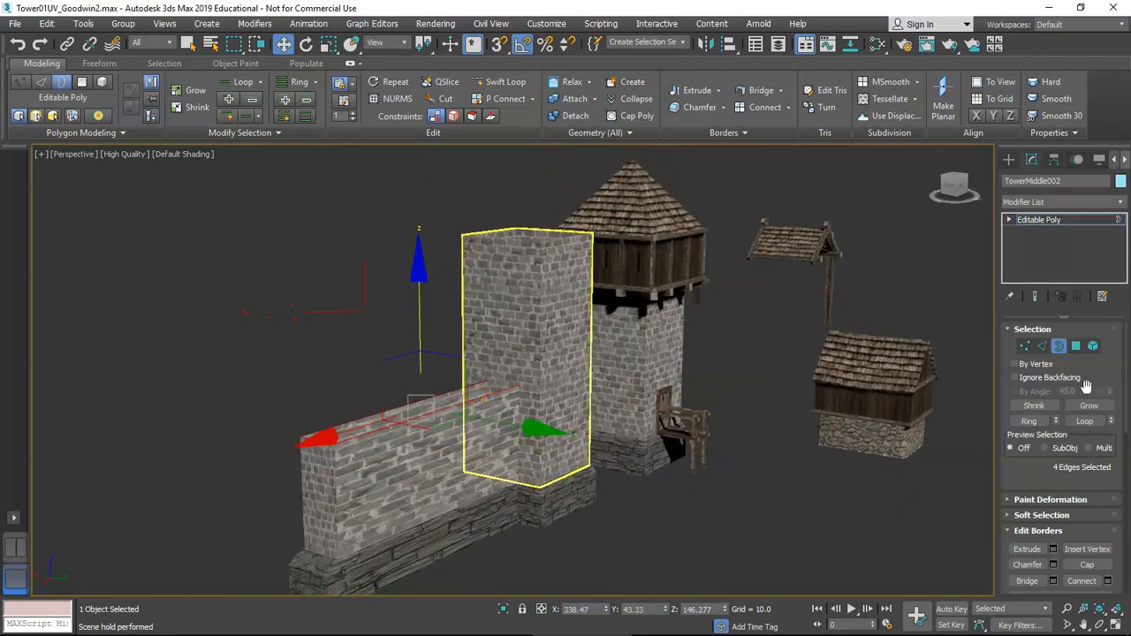
pyautogui.keyDown('alt'); pyautogui.moveTo(531, 372); pyautogui.dragTo(566, 353, button='middle'); pyautogui.keyUp('alt')
pyautogui.scroll(4, 530, 389)
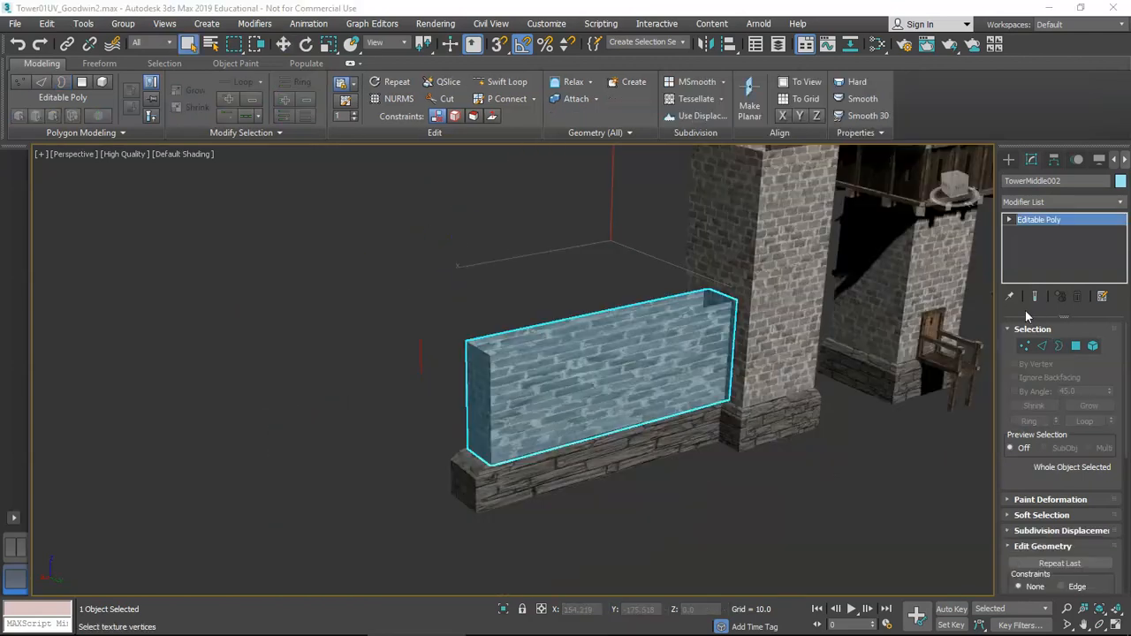
pyautogui.scroll(3, 562, 364)
pyautogui.keyDown('alt'); pyautogui.moveTo(564, 374); pyautogui.dragTo(686, 375, button='middle'); pyautogui.keyUp('alt')
pyautogui.click(1077, 347)
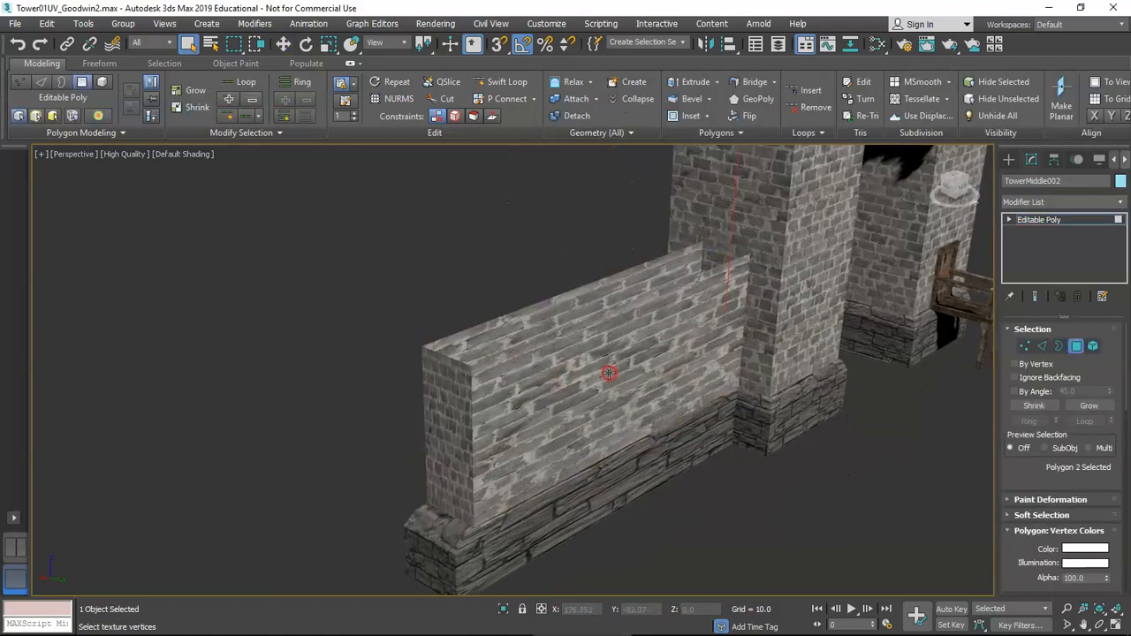
pyautogui.press('F3')
pyautogui.keyDown('ctrl'); pyautogui.click(459, 417); pyautogui.keyUp('ctrl')
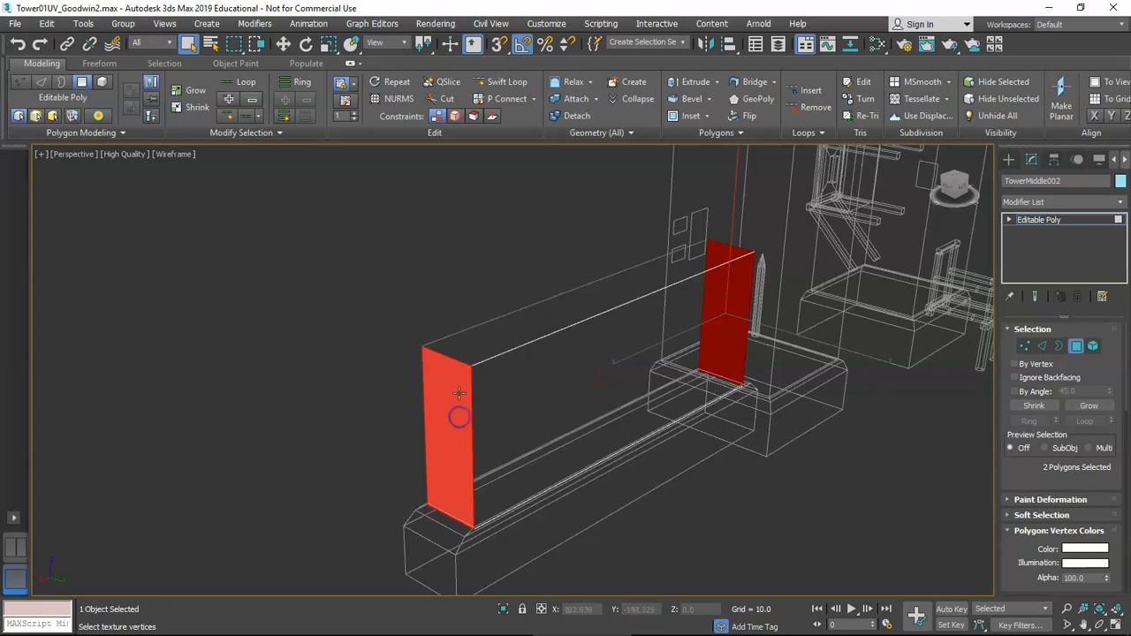
pyautogui.press('Delete')
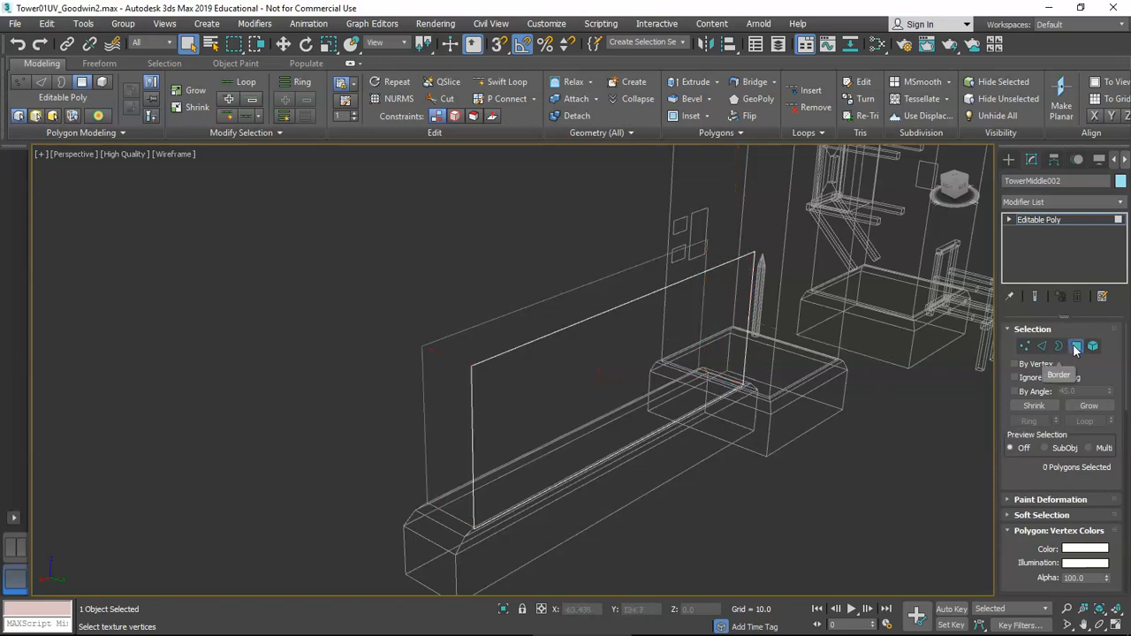
pyautogui.click(1076, 347)
pyautogui.press('F3')
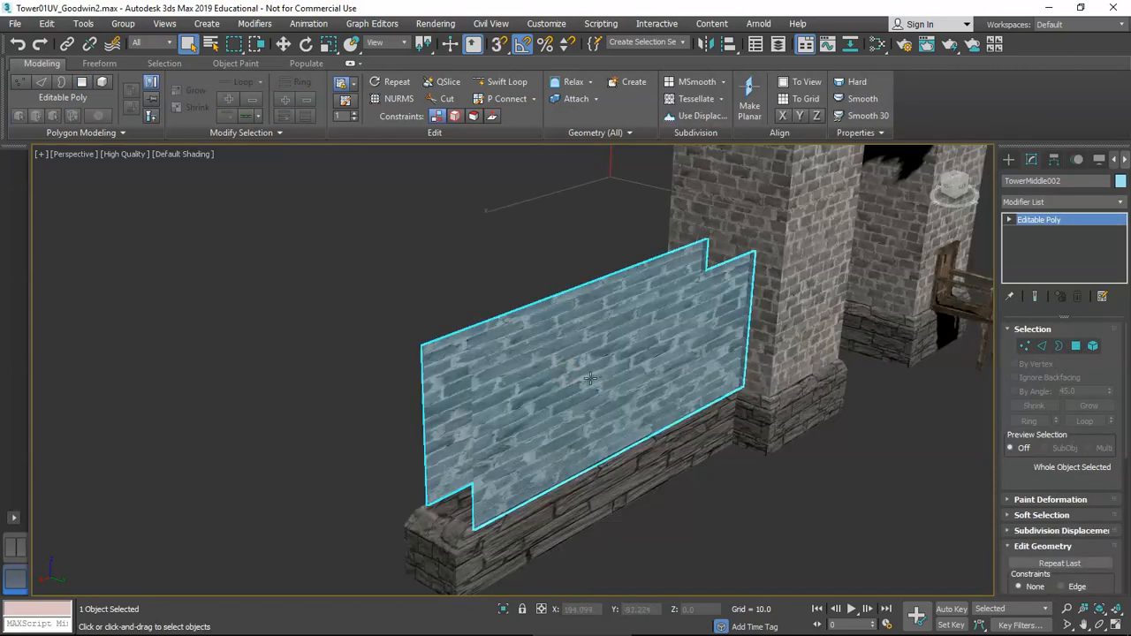
# - Add an Unwrap UVW modifier to the wall's upper section and open its UV editor
pyautogui.keyDown('alt'); pyautogui.moveTo(715, 374); pyautogui.dragTo(676, 337, button='middle'); pyautogui.keyUp('alt')
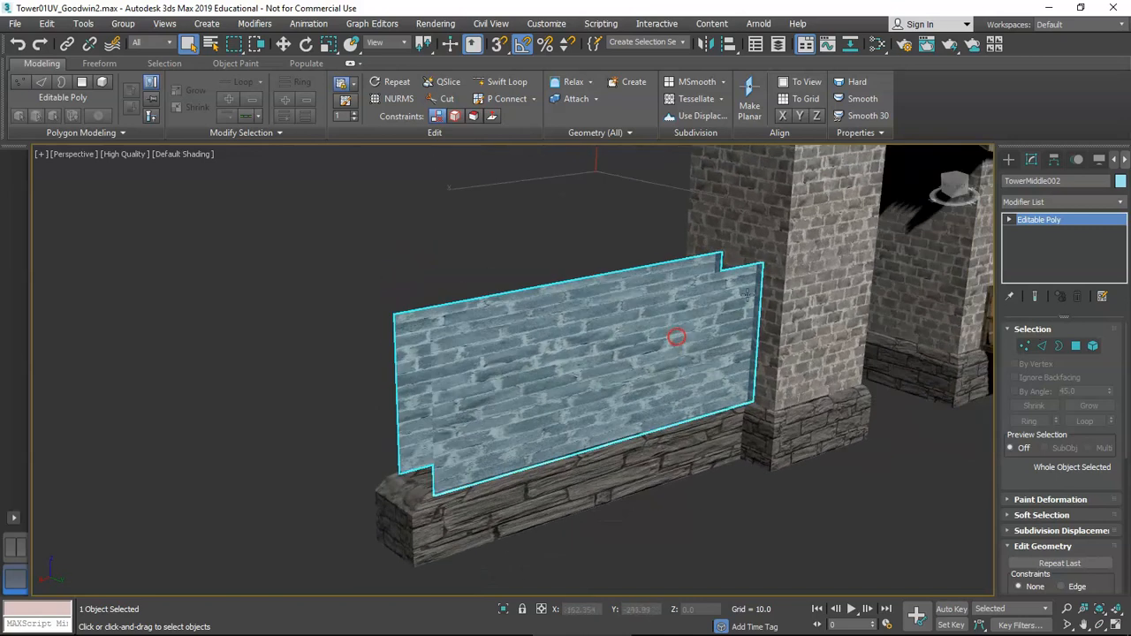
pyautogui.click(1056, 203)
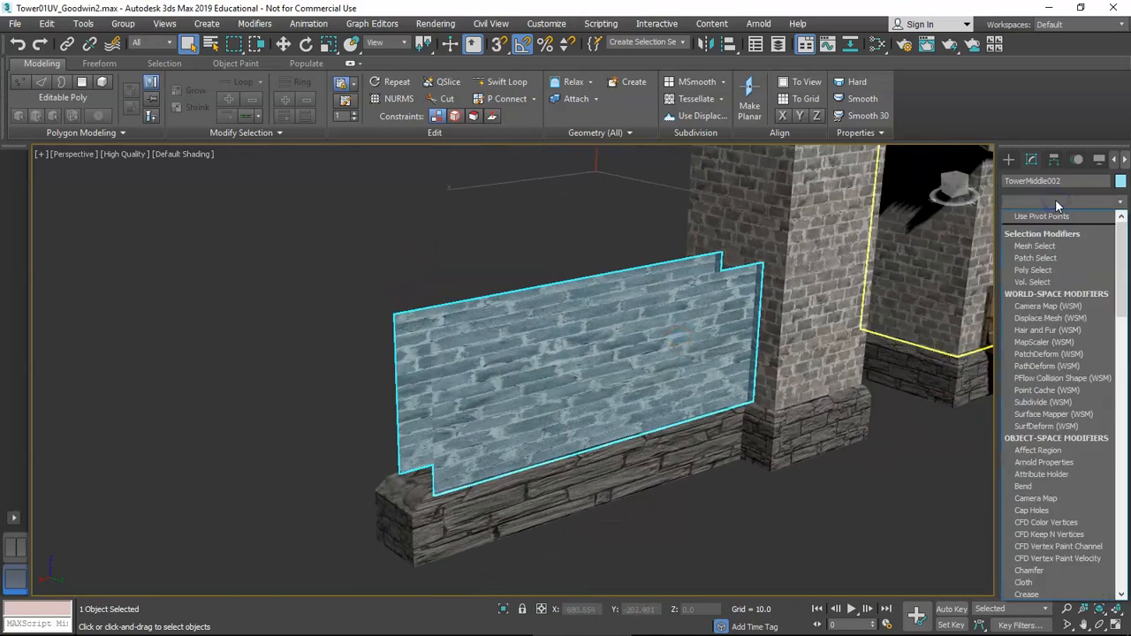
pyautogui.write('un')
pyautogui.press('Return')
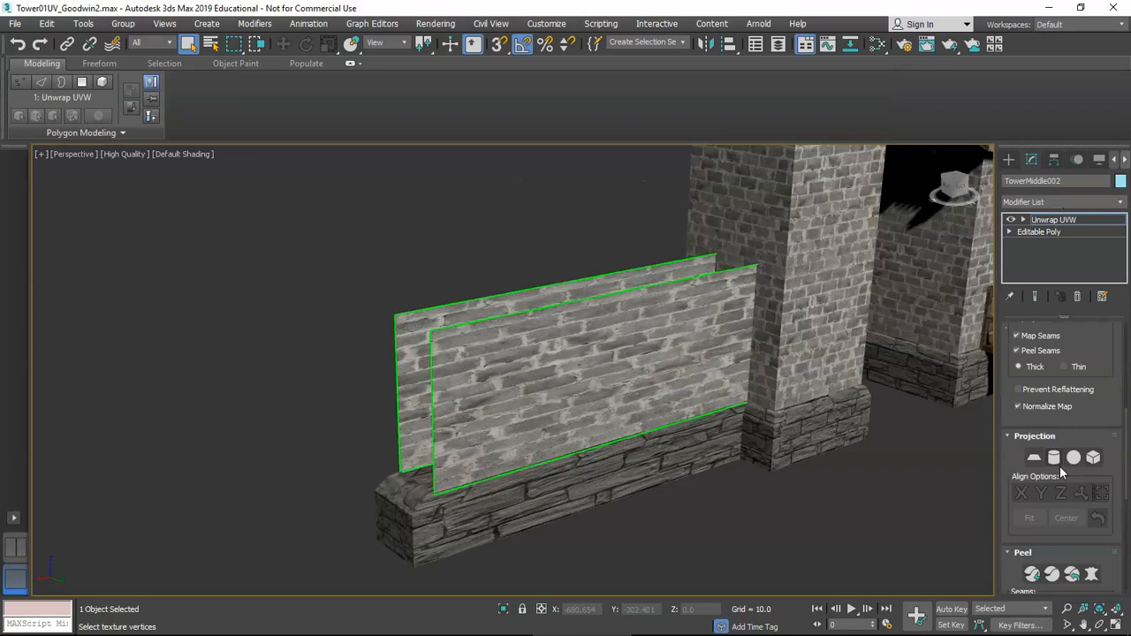
pyautogui.scroll(-8, 1060, 466)
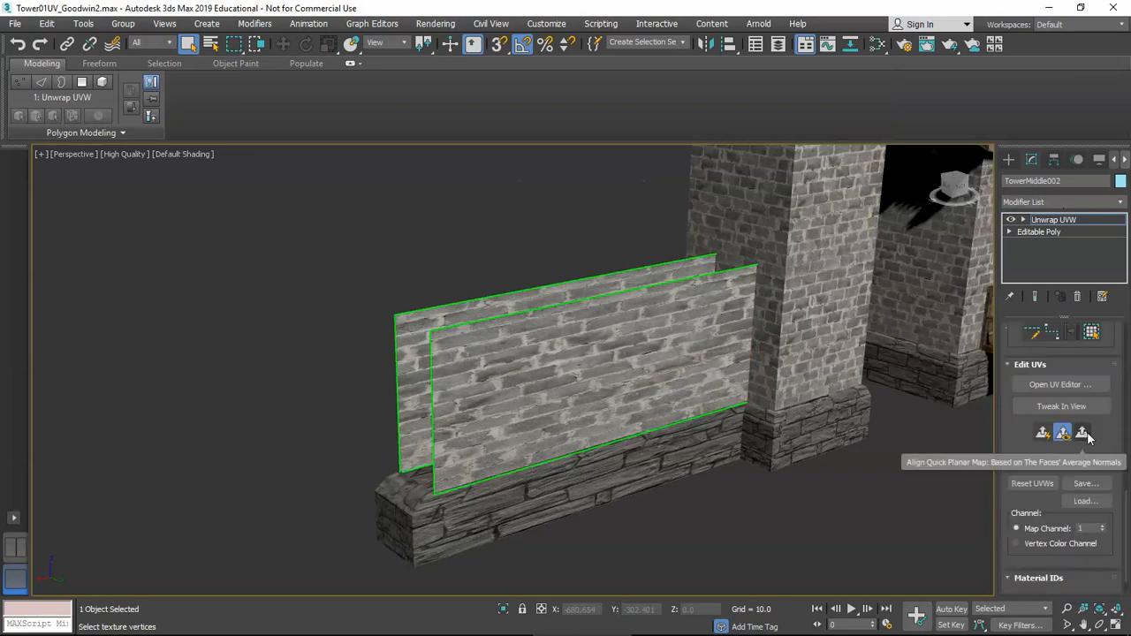
pyautogui.click(1059, 434)
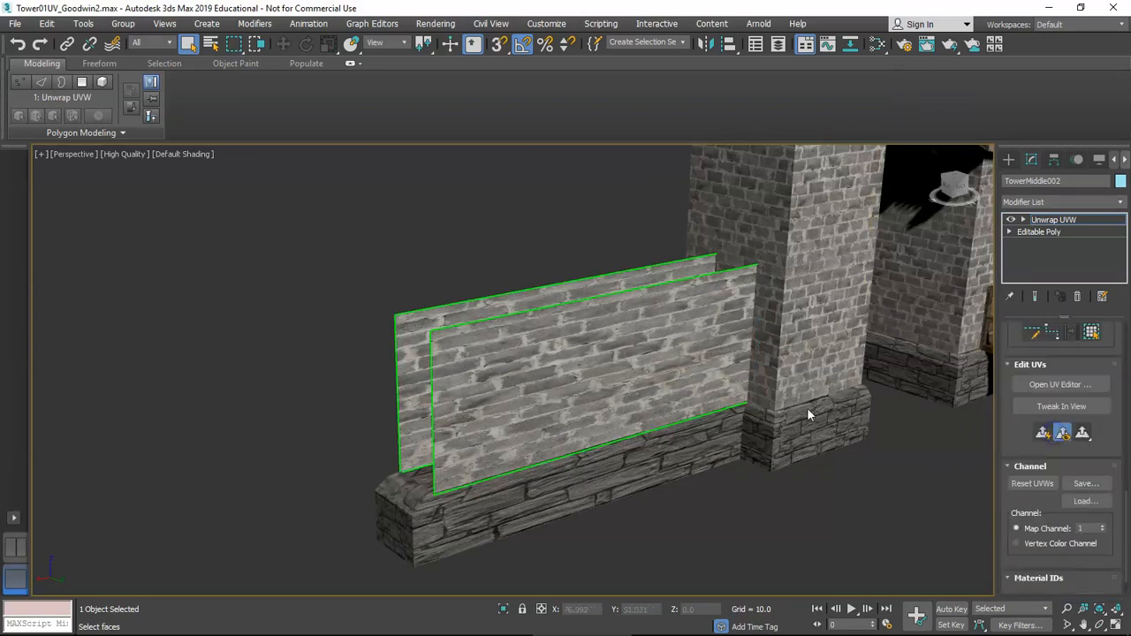
pyautogui.scroll(-10, 807, 415)
pyautogui.scroll(6, 783, 406)
pyautogui.scroll(1, 1056, 455)
pyautogui.click(1060, 406)
# - Set the Quick Planar Map axis to Y in the Unwrap UVW modifier of the wall's upper section
pyautogui.scroll(3, 669, 404)
pyautogui.keyDown('alt'); pyautogui.moveTo(669, 404); pyautogui.dragTo(782, 452, button='middle'); pyautogui.keyUp('alt')
pyautogui.scroll(5, 782, 453)
pyautogui.scroll(-5, 837, 402)
pyautogui.moveTo(836, 402)
pyautogui.mouseDown(button='middle')
pyautogui.moveTo(829, 425)
pyautogui.moveTo(831, 410)
pyautogui.mouseUp(button='middle')
pyautogui.scroll(-5, 831, 409)
pyautogui.moveTo(718, 407)
pyautogui.mouseDown(button='middle')
pyautogui.moveTo(723, 437)
pyautogui.moveTo(1000, 451)
pyautogui.mouseUp(button='middle')
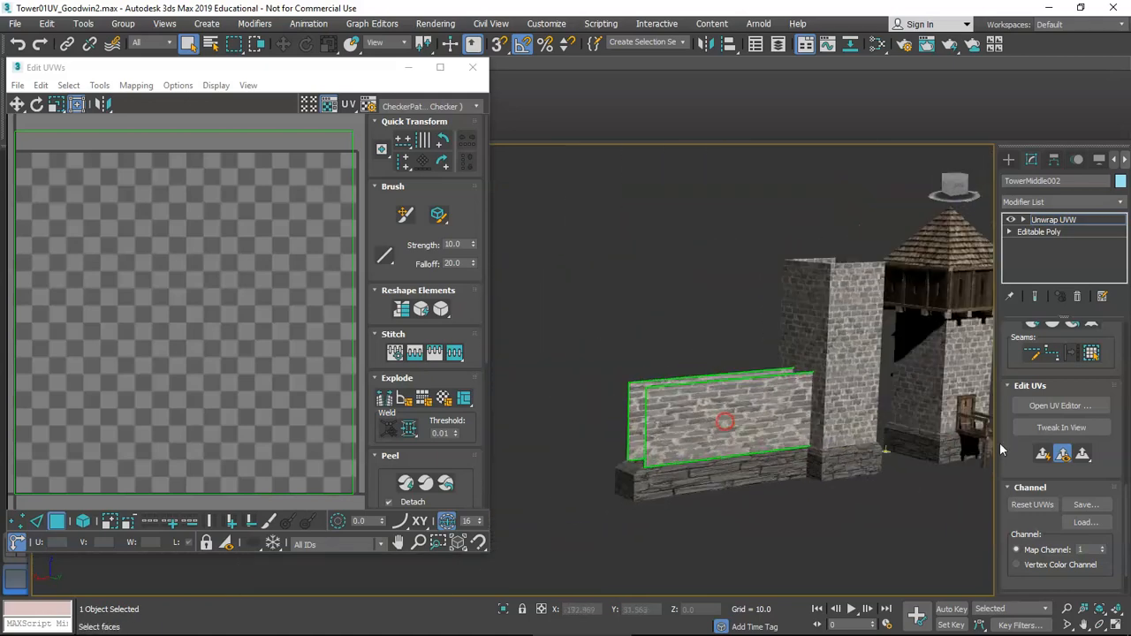
pyautogui.scroll(-5, 283, 354)
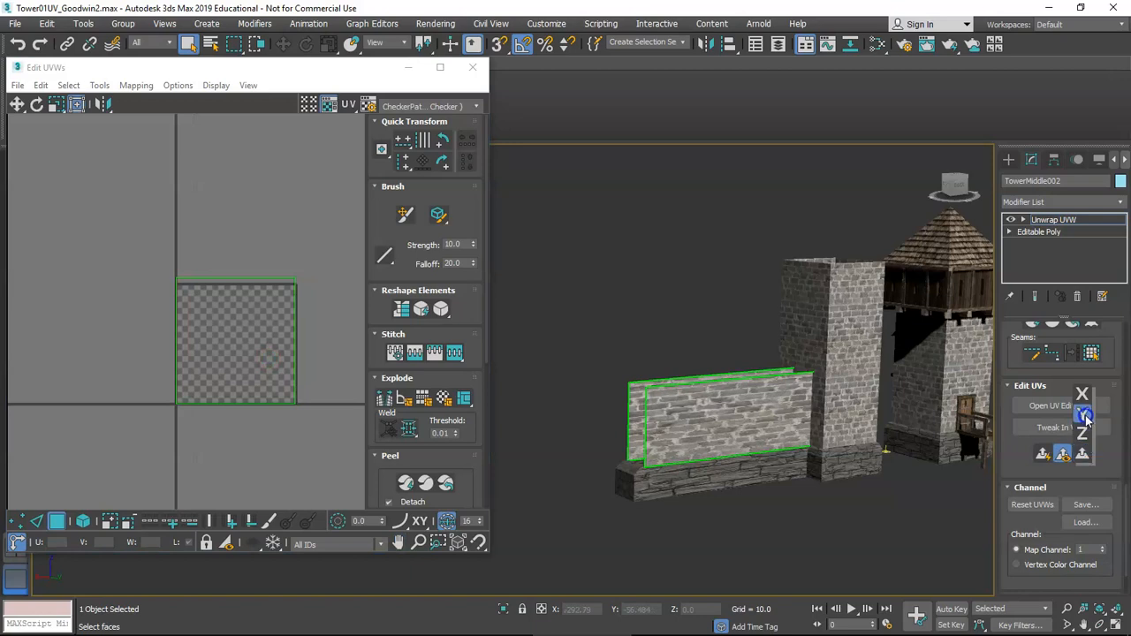
pyautogui.keyDown('alt'); pyautogui.moveTo(917, 452); pyautogui.dragTo(803, 491, button='middle'); pyautogui.keyUp('alt')
pyautogui.keyDown('alt'); pyautogui.moveTo(717, 457); pyautogui.dragTo(737, 461, button='middle'); pyautogui.keyUp('alt')
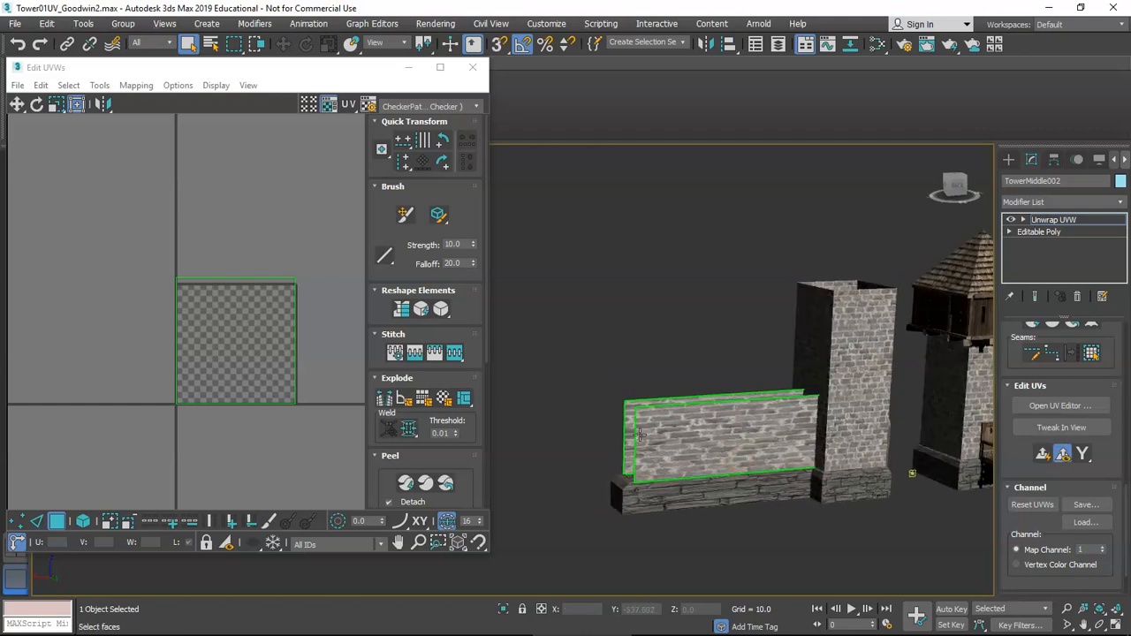
pyautogui.moveTo(290, 363); pyautogui.dragTo(290, 366, button='middle')
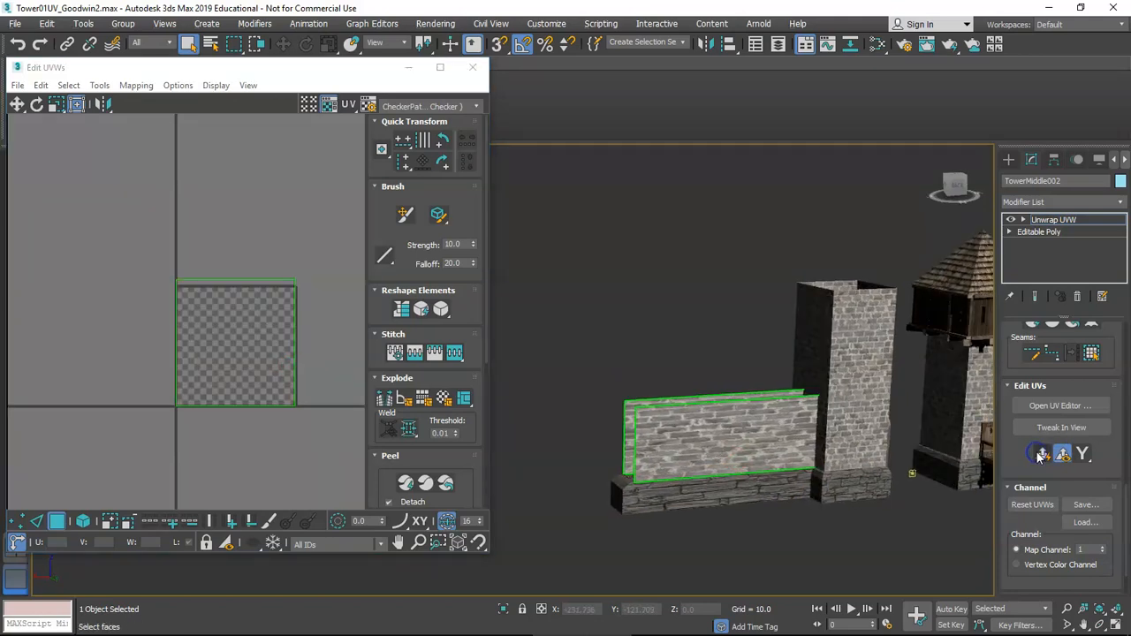
# - Leave UV editing on the wall's upper section and center its pivot to the object
pyautogui.click(1055, 221)
pyautogui.click(765, 409)
pyautogui.press('w')
pyautogui.moveTo(766, 411)
pyautogui.keyDown('alt'); pyautogui.mouseDown(button='middle')
pyautogui.moveTo(762, 422)
pyautogui.moveTo(737, 416)
pyautogui.moveTo(756, 424)
pyautogui.mouseUp(button='middle'); pyautogui.keyUp('alt')
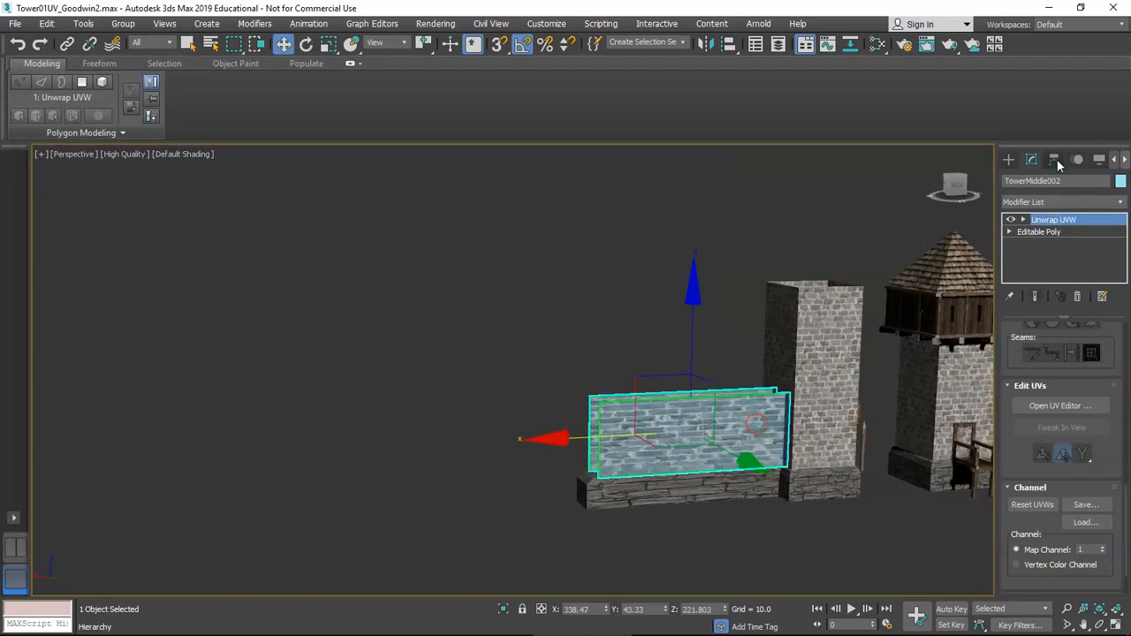
pyautogui.click(1054, 160)
pyautogui.click(1055, 257)
pyautogui.click(1052, 332)
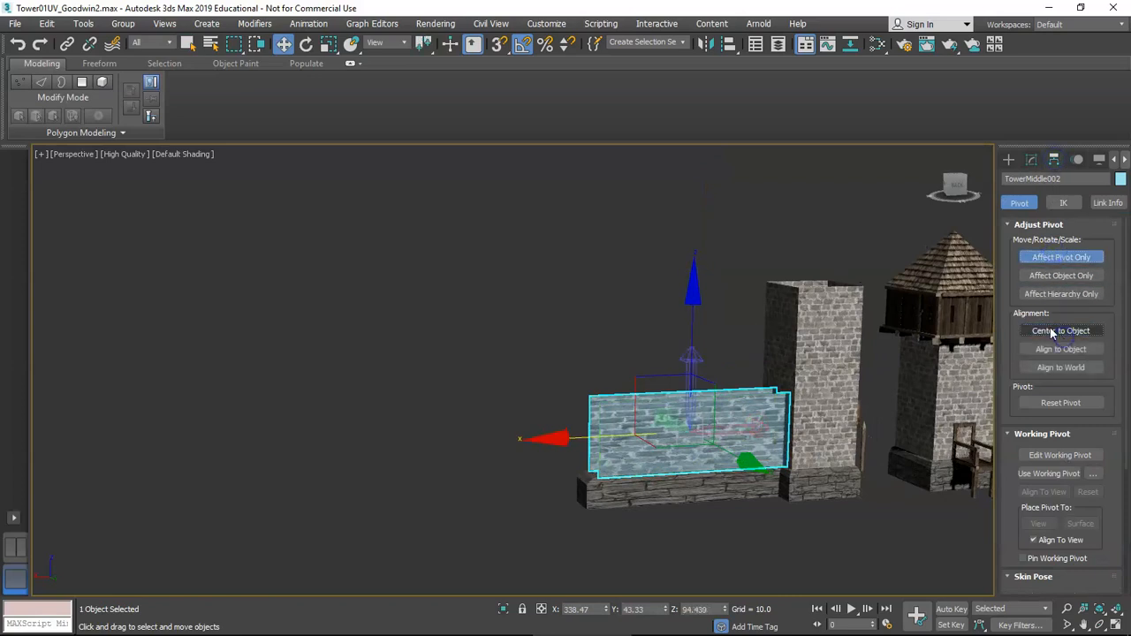
pyautogui.click(1079, 261)
pyautogui.click(1031, 160)
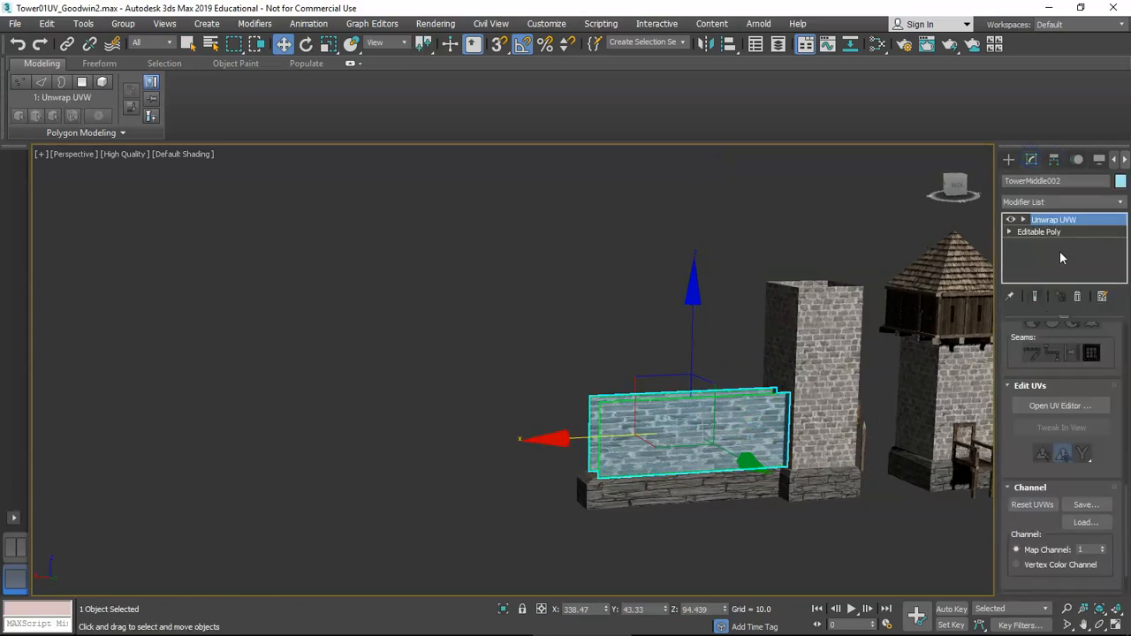
# - Reopen the UV editor, select the polygons of the wall's upper section and apply a Quick Planar Map along Y
pyautogui.click(1061, 406)
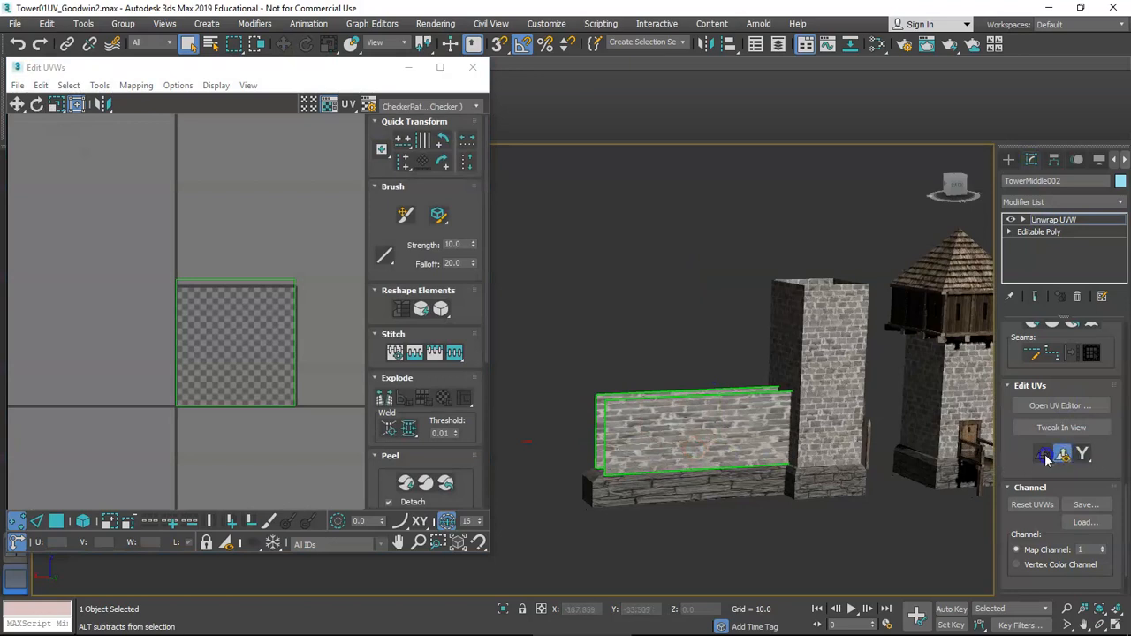
pyautogui.click(311, 439)
pyautogui.moveTo(150, 245); pyautogui.dragTo(411, 511)
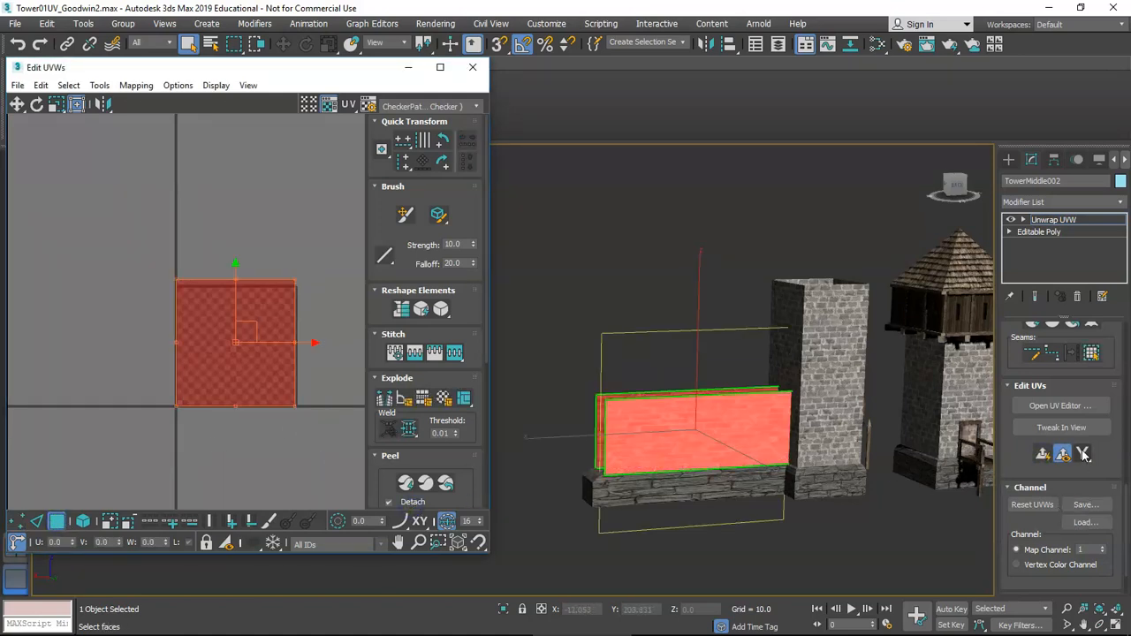
pyautogui.scroll(3, 698, 435)
pyautogui.click(909, 556)
pyautogui.click(707, 413)
pyautogui.click(950, 539)
pyautogui.keyDown('alt'); pyautogui.moveTo(920, 515); pyautogui.dragTo(968, 495, button='middle'); pyautogui.keyUp('alt')
pyautogui.click(678, 424)
pyautogui.keyDown('alt'); pyautogui.moveTo(678, 423); pyautogui.dragTo(613, 378, button='middle'); pyautogui.keyUp('alt')
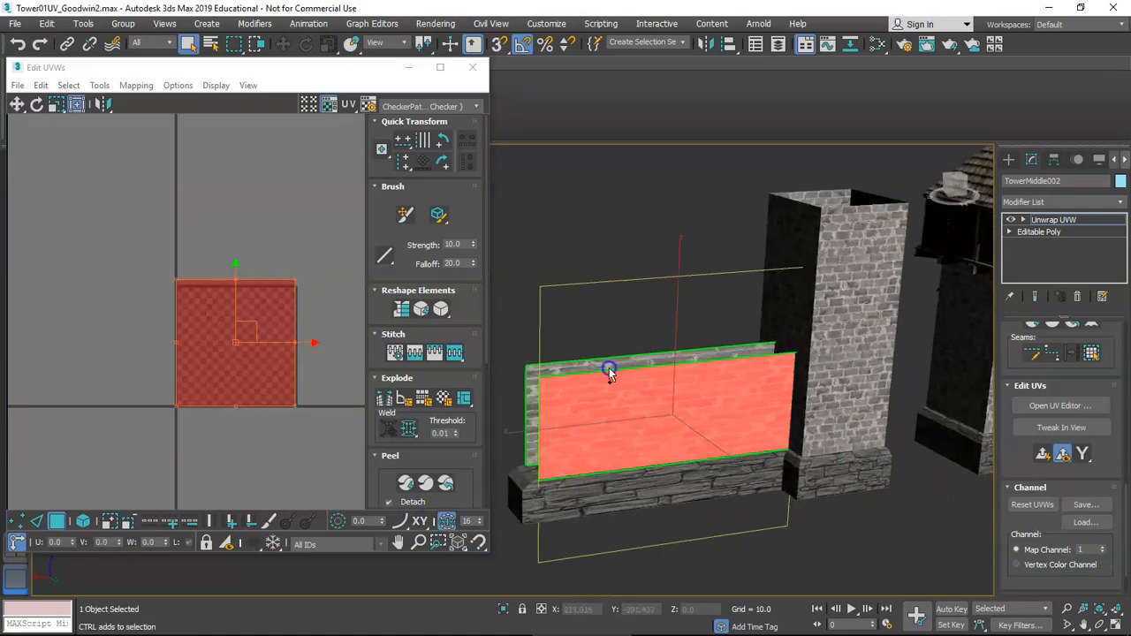
pyautogui.scroll(10, 1066, 392)
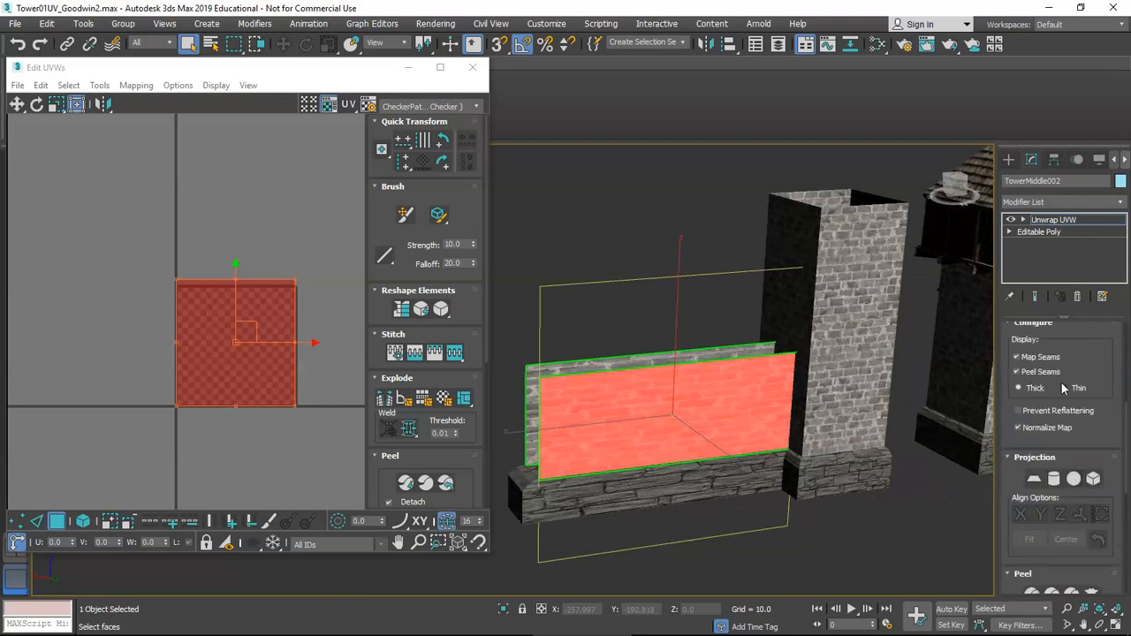
pyautogui.scroll(-5, 604, 413)
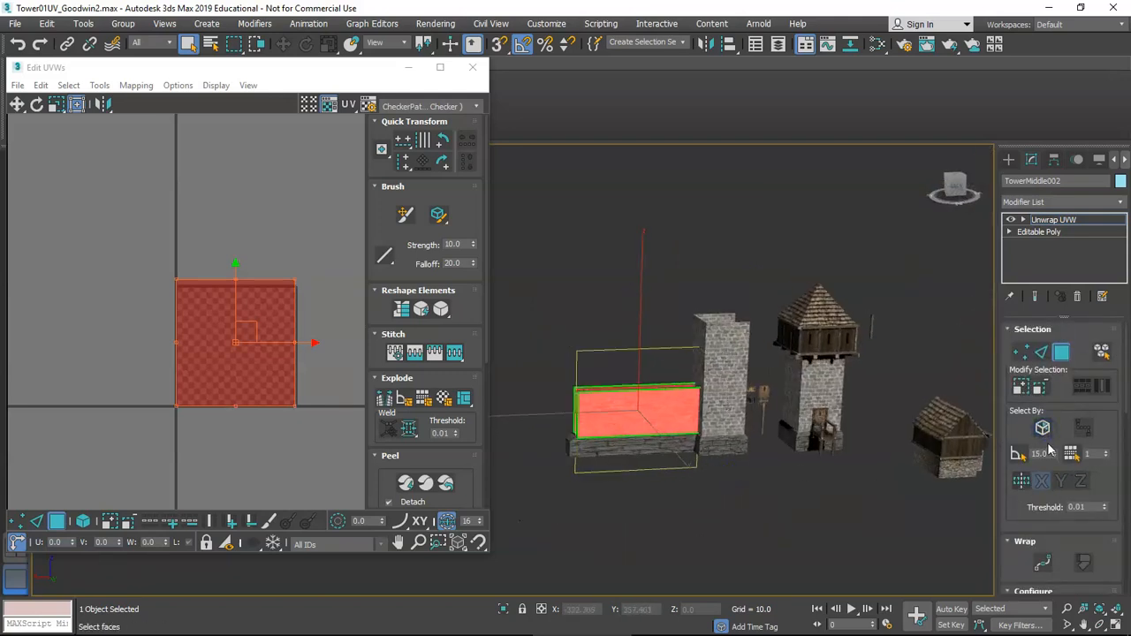
pyautogui.scroll(-10, 1052, 451)
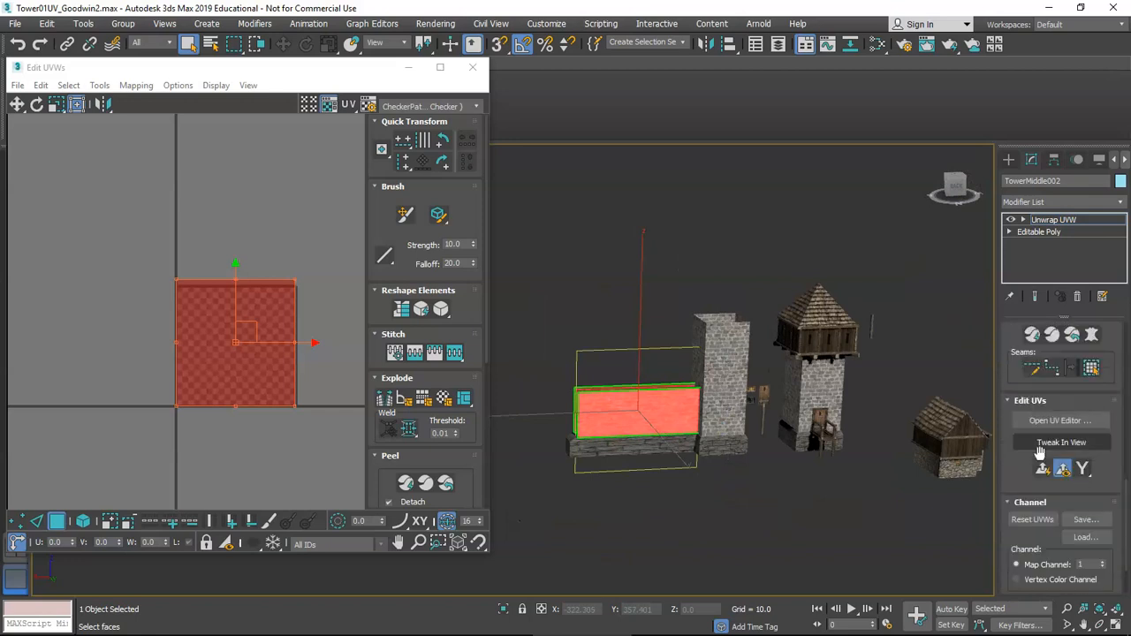
pyautogui.scroll(1, 250, 348)
pyautogui.scroll(-1, 288, 362)
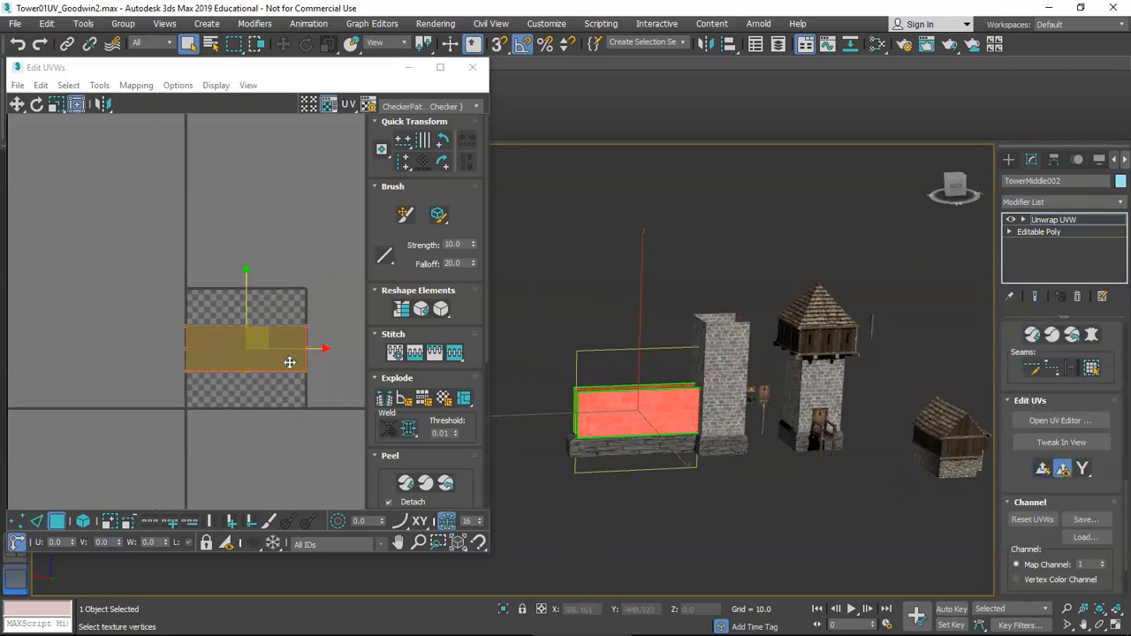
# - Scale the wall's UV shell up uniformly to about 314% so its bricks match the tower's brick size
pyautogui.moveTo(288, 362); pyautogui.dragTo(233, 336, button='middle')
pyautogui.scroll(7, 633, 405)
pyautogui.scroll(-1, 203, 322)
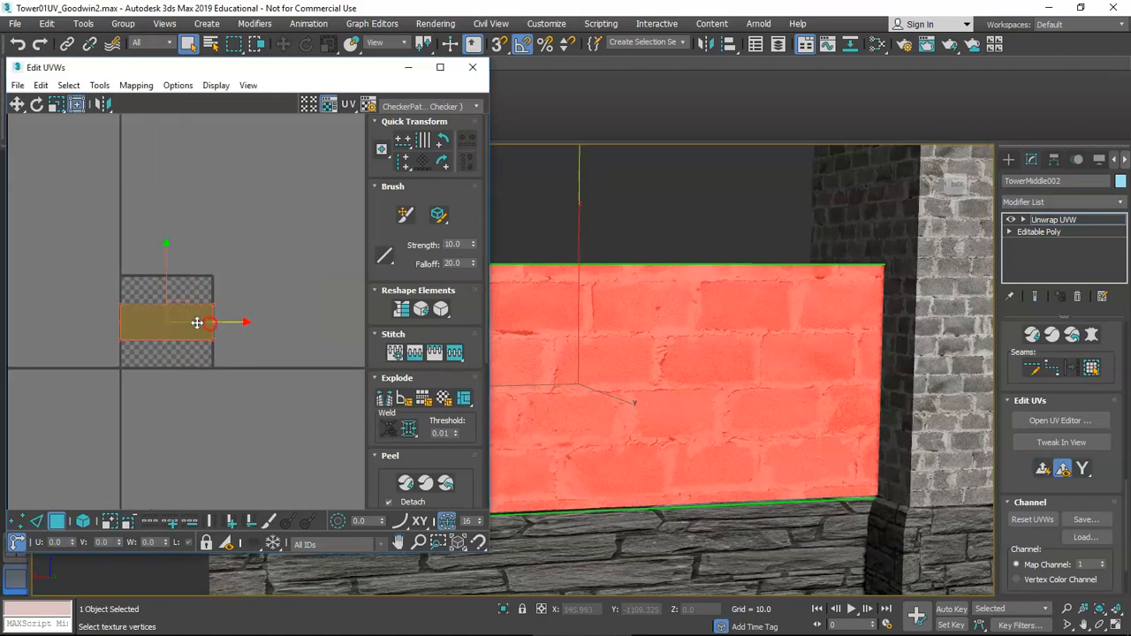
pyautogui.moveTo(215, 305); pyautogui.dragTo(320, 229)
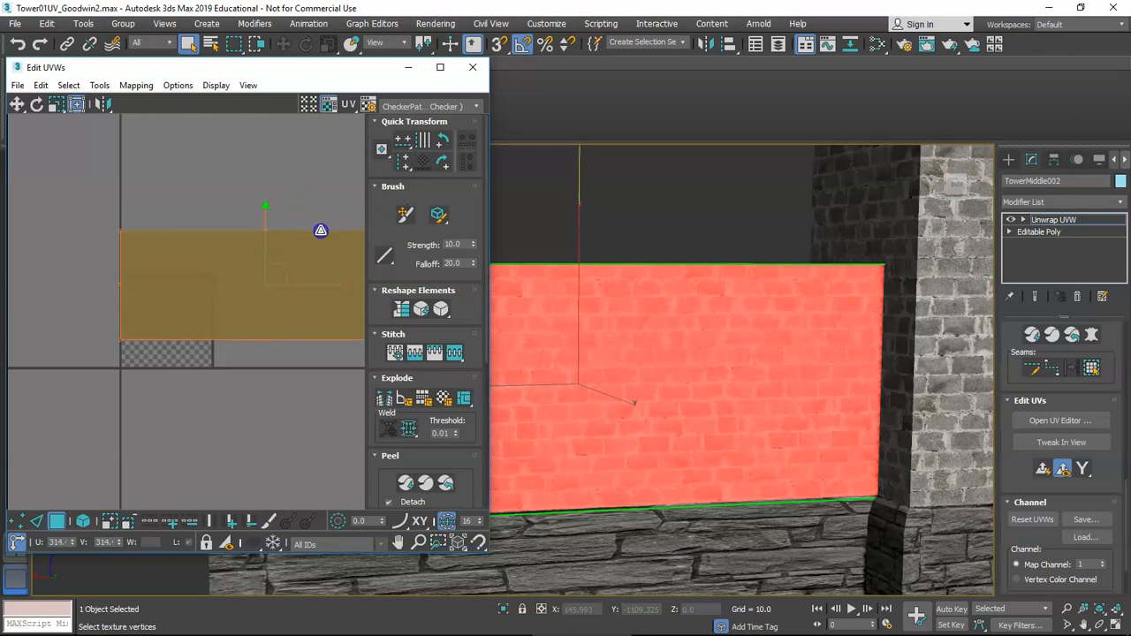
# - Compare the brick size on both sides of the wall with the tower's, and leave UV editing with nothing selected
pyautogui.keyDown('alt'); pyautogui.moveTo(940, 416); pyautogui.dragTo(758, 385, button='middle'); pyautogui.keyUp('alt')
pyautogui.scroll(-5, 758, 387)
pyautogui.click(923, 512)
pyautogui.moveTo(818, 459)
pyautogui.keyDown('alt'); pyautogui.mouseDown(button='middle')
pyautogui.moveTo(791, 469)
pyautogui.moveTo(840, 458)
pyautogui.mouseUp(button='middle'); pyautogui.keyUp('alt')
pyautogui.scroll(-5, 791, 467)
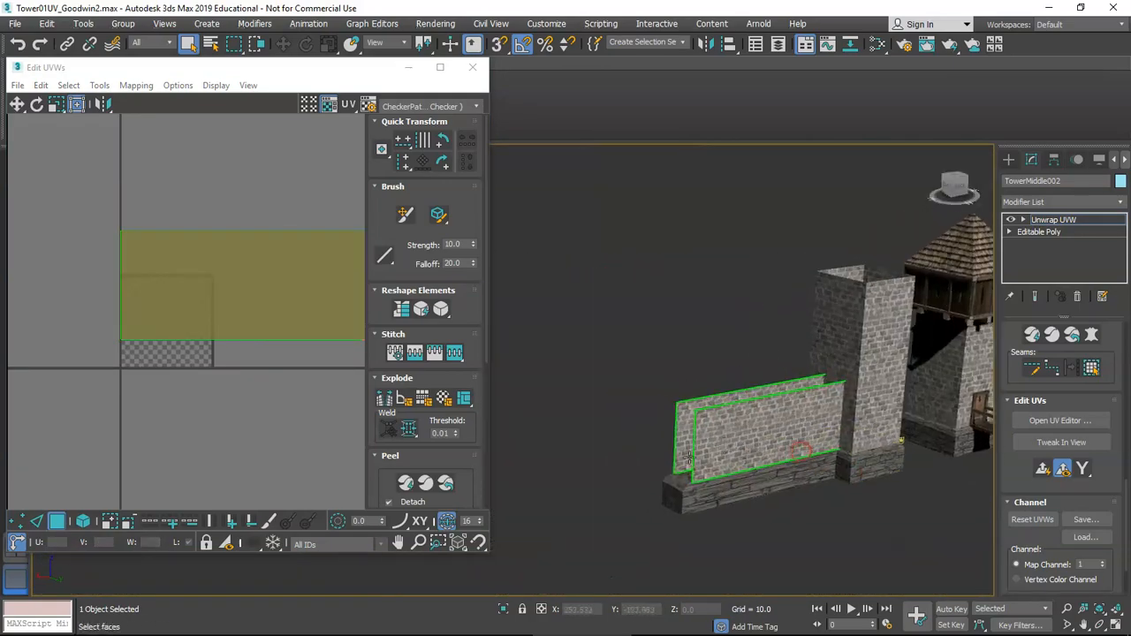
pyautogui.scroll(5, 691, 458)
pyautogui.moveTo(910, 431); pyautogui.dragTo(674, 465, button='middle')
pyautogui.scroll(-5, 736, 444)
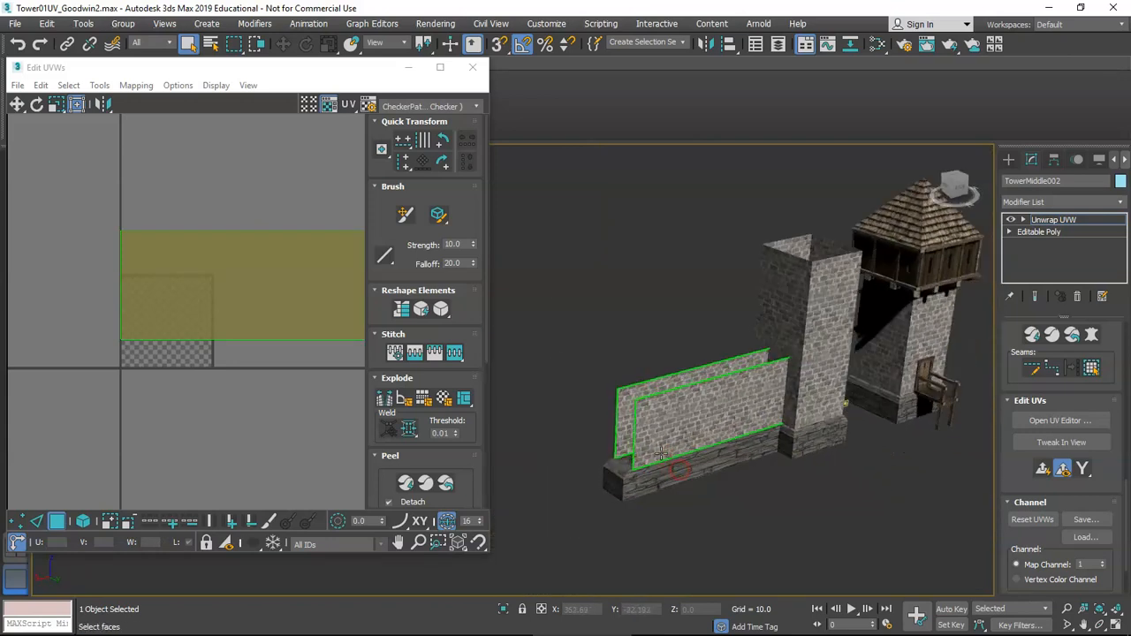
pyautogui.click(1052, 226)
pyautogui.click(747, 471)
pyautogui.keyDown('alt'); pyautogui.moveTo(732, 445); pyautogui.dragTo(702, 427, button='middle'); pyautogui.keyUp('alt')
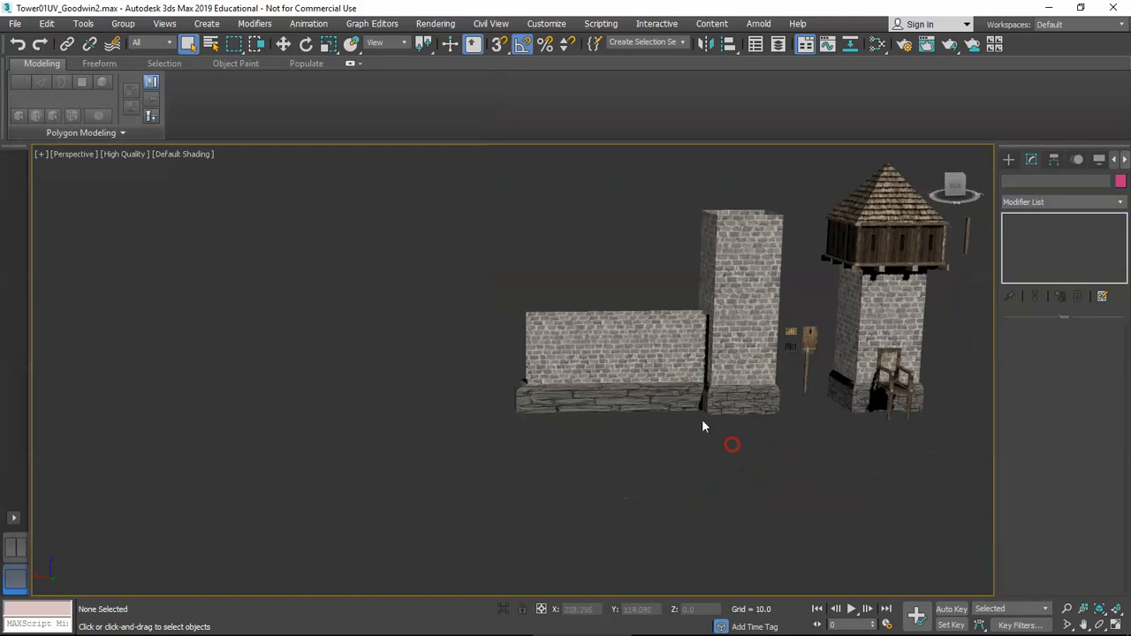
# - Delete the narrow end polygons of the wall's stone base section and leave polygon editing
pyautogui.click(623, 411)
pyautogui.scroll(5, 610, 428)
pyautogui.keyDown('alt'); pyautogui.moveTo(610, 428); pyautogui.dragTo(926, 389, button='middle'); pyautogui.keyUp('alt')
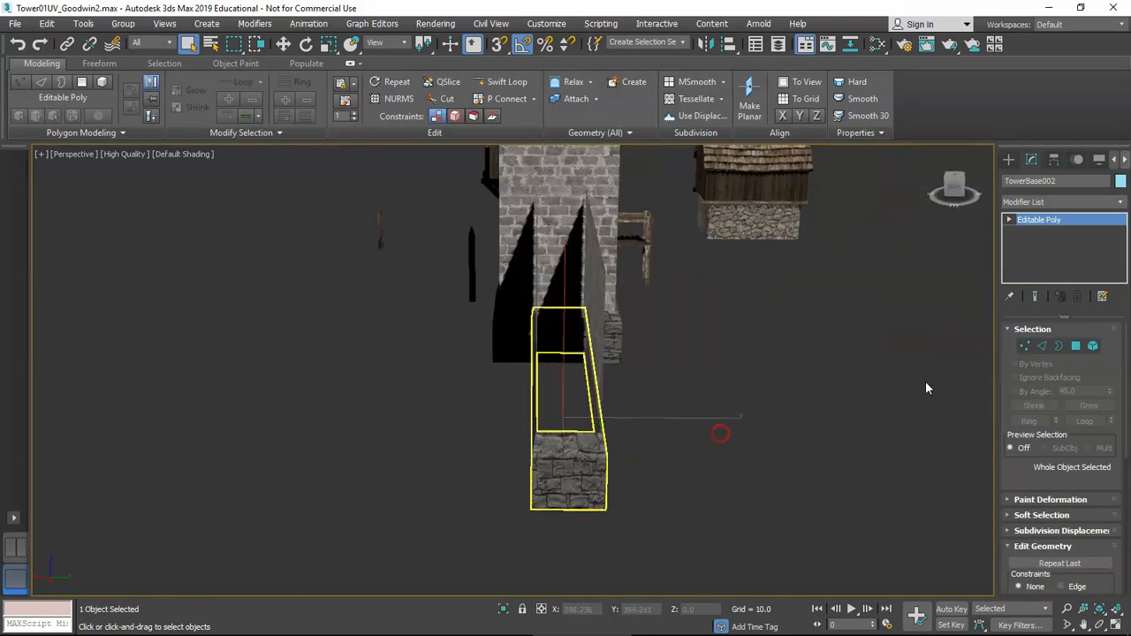
pyautogui.click(1076, 347)
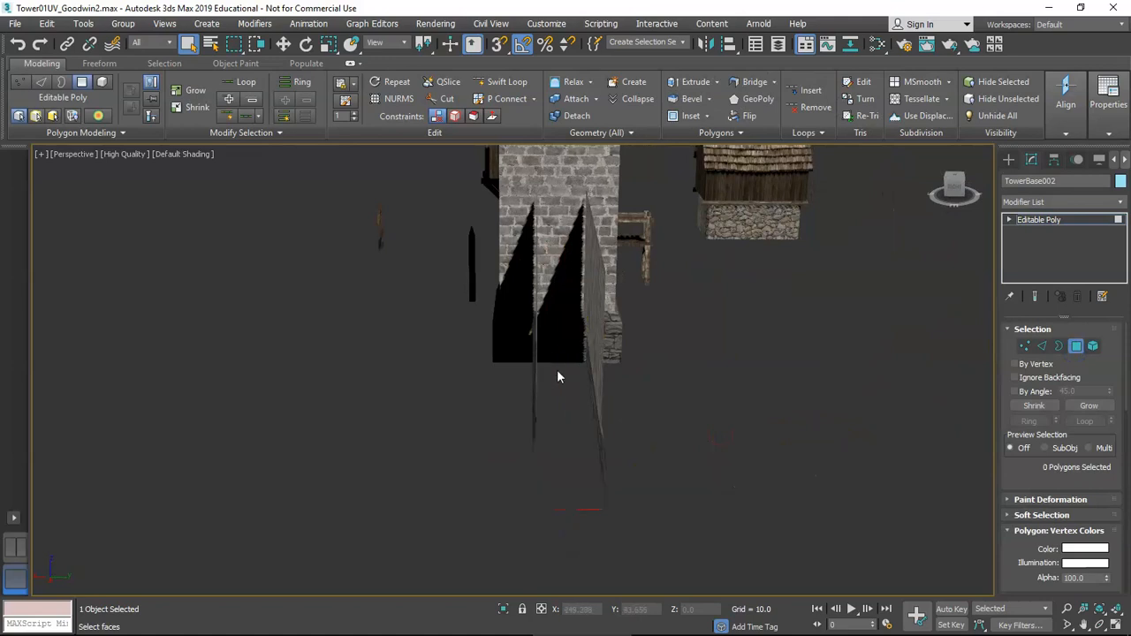
pyautogui.click(590, 394)
pyautogui.scroll(-5, 590, 397)
pyautogui.keyDown('alt'); pyautogui.moveTo(589, 397); pyautogui.dragTo(448, 376, button='middle'); pyautogui.keyUp('alt')
pyautogui.scroll(5, 506, 377)
pyautogui.click(494, 383)
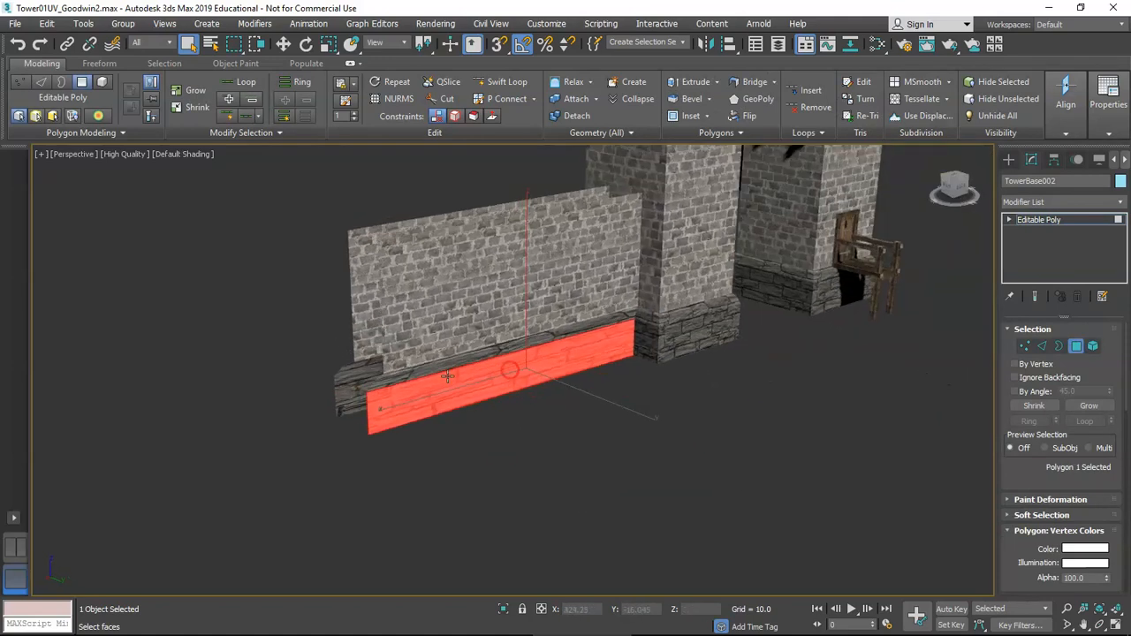
pyautogui.moveTo(360, 370); pyautogui.dragTo(352, 407, button='middle')
pyautogui.moveTo(678, 304); pyautogui.dragTo(649, 346, button='middle')
pyautogui.click(1076, 347)
# - Clone the tall tower's middle and base sections along X and place the copies at the wall's free end
pyautogui.click(670, 303)
pyautogui.keyDown('ctrl'); pyautogui.click(656, 428); pyautogui.keyUp('ctrl')
pyautogui.scroll(-3, 646, 391)
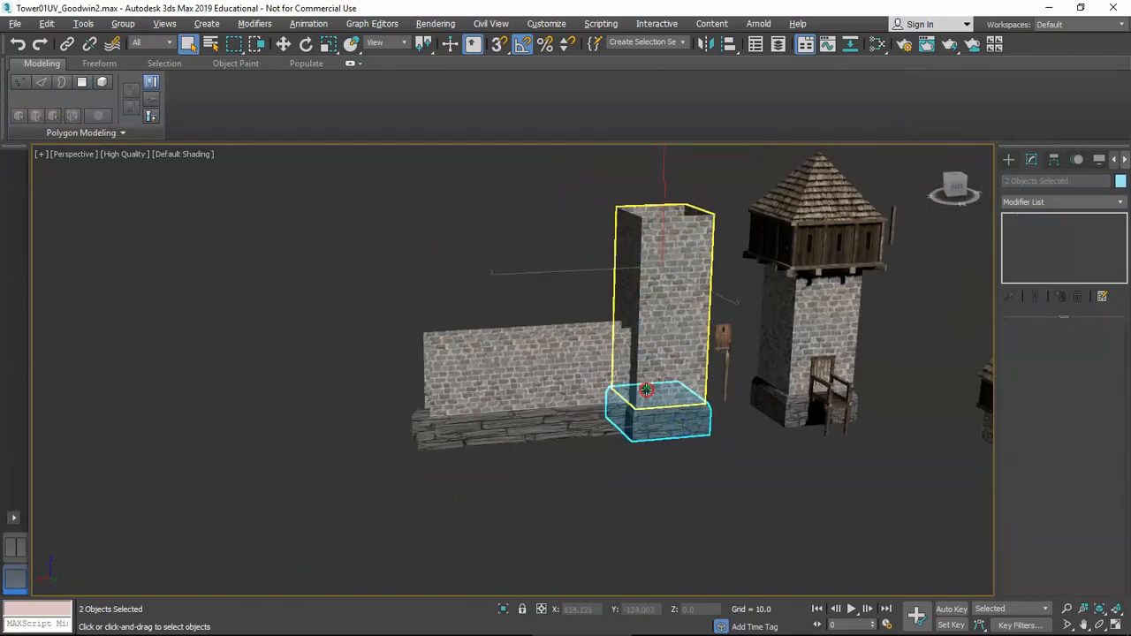
pyautogui.keyDown('alt'); pyautogui.moveTo(646, 389); pyautogui.dragTo(643, 393, button='middle'); pyautogui.keyUp('alt')
pyautogui.moveTo(579, 376)
pyautogui.keyDown('shift'); pyautogui.mouseDown()
pyautogui.moveTo(298, 384)
pyautogui.moveTo(319, 385)
pyautogui.mouseUp(); pyautogui.keyUp('shift')
pyautogui.click(568, 386)
# - Examine the wall with its two towers, the original tower's door and landing up close, and the whole set of buildings
pyautogui.scroll(-4, 576, 384)
pyautogui.moveTo(578, 383)
pyautogui.keyDown('alt'); pyautogui.mouseDown(button='middle')
pyautogui.moveTo(551, 371)
pyautogui.moveTo(639, 376)
pyautogui.moveTo(646, 345)
pyautogui.moveTo(609, 330)
pyautogui.moveTo(618, 335)
pyautogui.moveTo(555, 343)
pyautogui.moveTo(611, 371)
pyautogui.moveTo(600, 386)
pyautogui.moveTo(676, 400)
pyautogui.mouseUp(button='middle'); pyautogui.keyUp('alt')
pyautogui.scroll(3, 646, 346)
pyautogui.scroll(4, 565, 349)
pyautogui.scroll(4, 574, 370)
pyautogui.scroll(-6, 573, 367)
pyautogui.scroll(4, 576, 396)
pyautogui.keyDown('alt'); pyautogui.moveTo(576, 396); pyautogui.dragTo(712, 372, button='middle'); pyautogui.keyUp('alt')
pyautogui.scroll(-6, 494, 412)
pyautogui.keyDown('alt'); pyautogui.moveTo(425, 416); pyautogui.dragTo(450, 459, button='middle'); pyautogui.keyUp('alt')
pyautogui.scroll(5, 370, 422)
pyautogui.click(350, 442)
pyautogui.scroll(3, 348, 444)
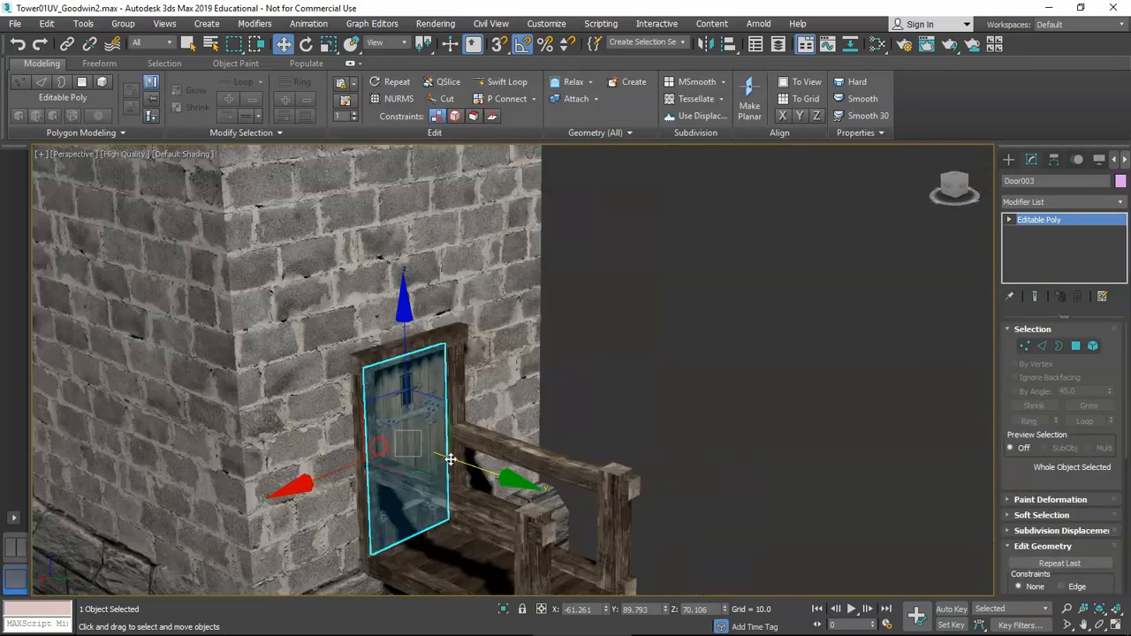
pyautogui.click(642, 407)
pyautogui.scroll(-9, 552, 436)
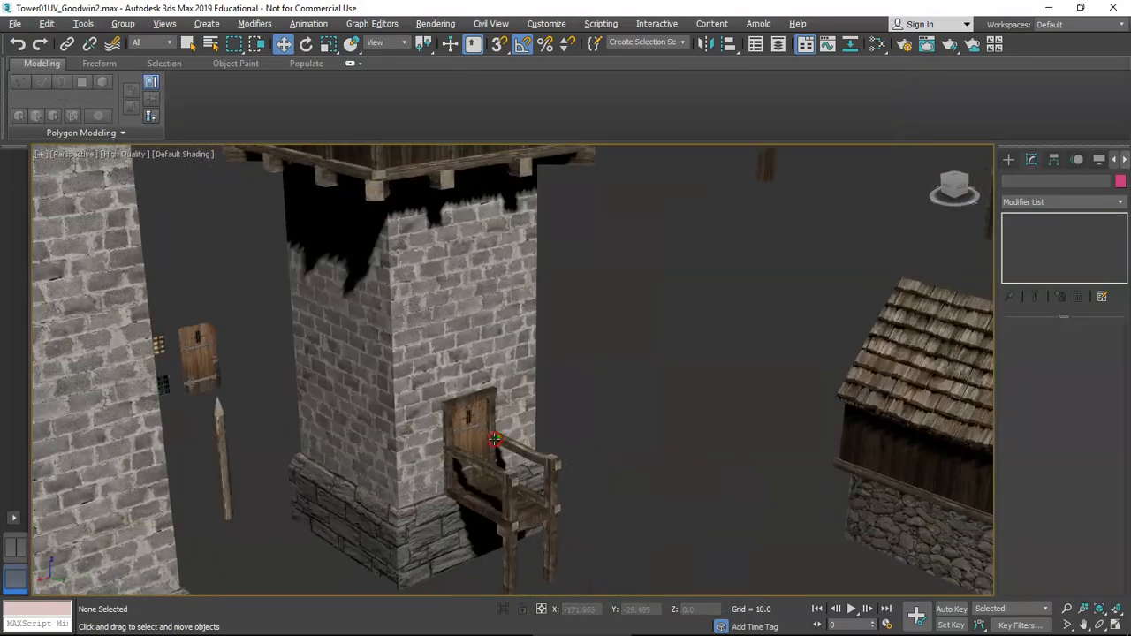
pyautogui.keyDown('alt'); pyautogui.moveTo(458, 437); pyautogui.dragTo(517, 389, button='middle'); pyautogui.keyUp('alt')
pyautogui.scroll(2, 521, 395)
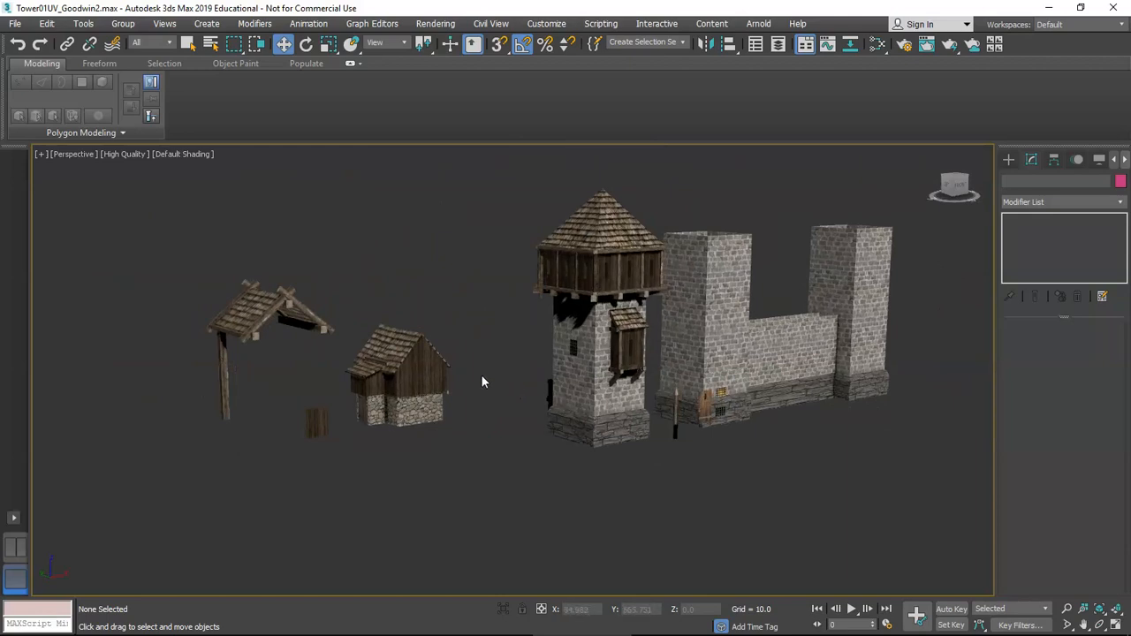
pyautogui.keyDown('alt'); pyautogui.moveTo(501, 403); pyautogui.dragTo(598, 402, button='middle'); pyautogui.keyUp('alt')
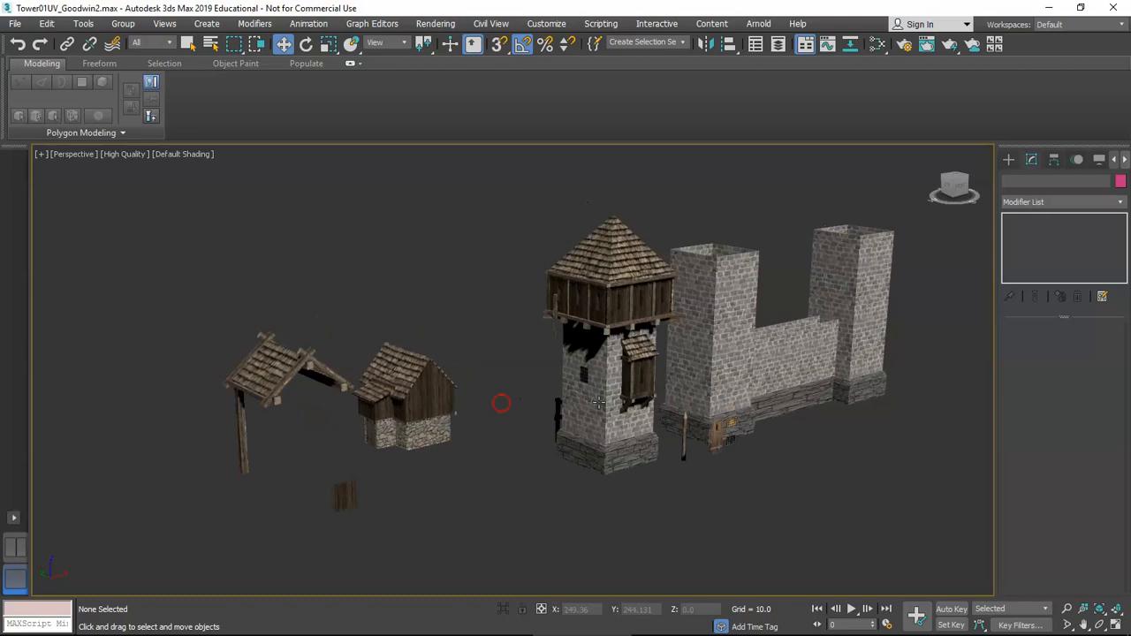